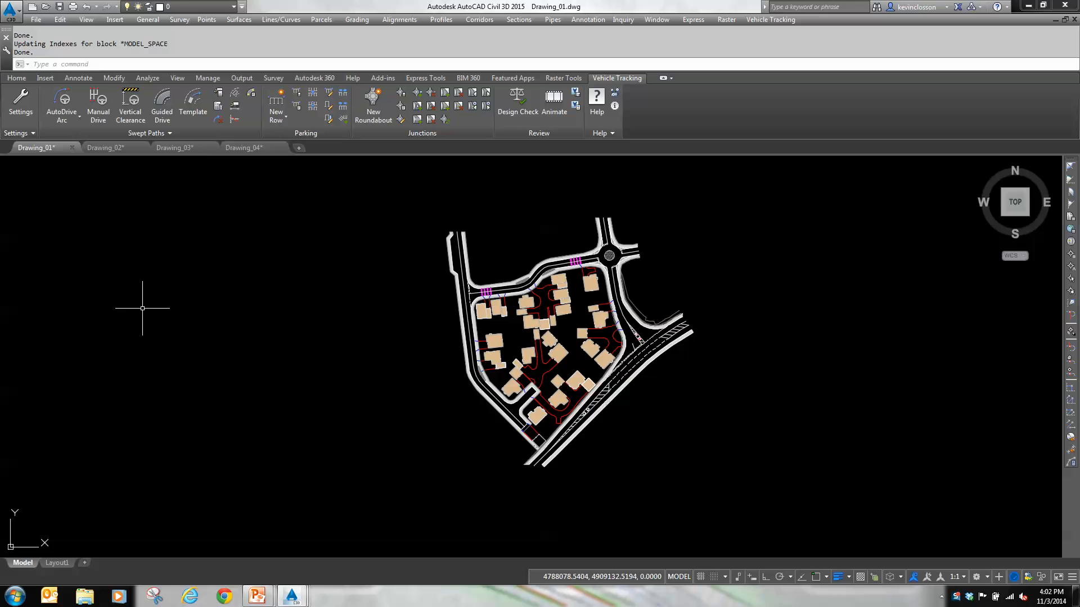
Open the vehicle library and preview the S-BUS-36 school bus diagram in side view and in plan view
left_click(220, 95)
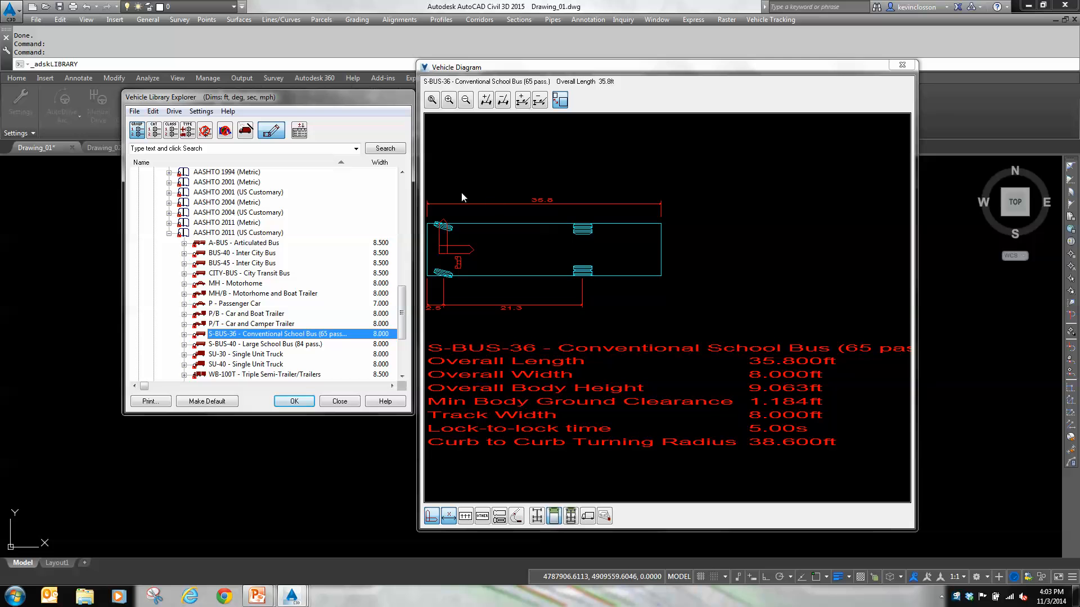
left_click(590, 520)
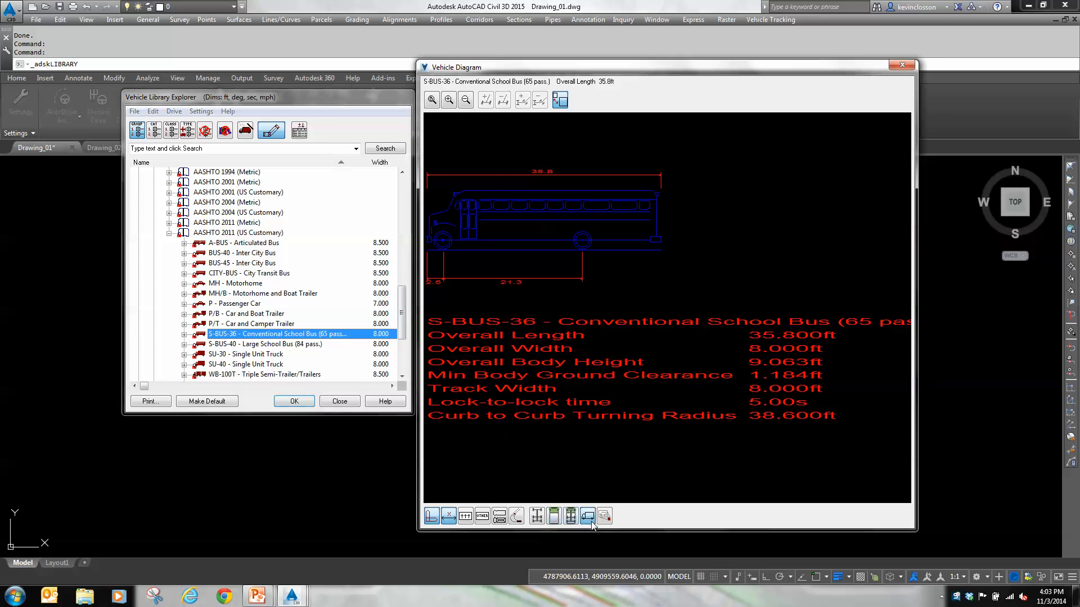
left_click(557, 517)
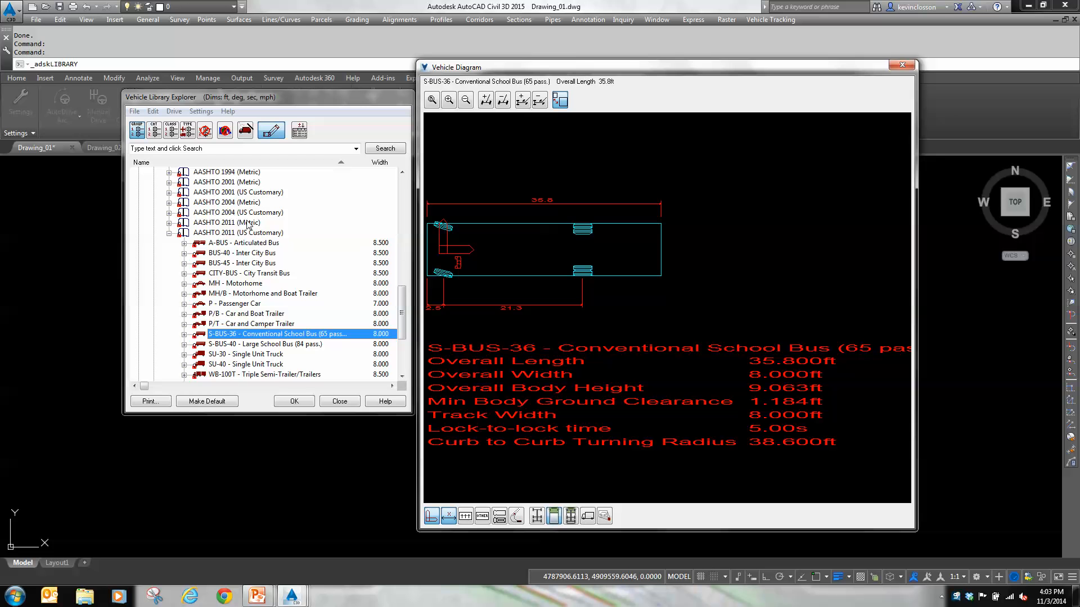
Browse the vehicle library to the Boeing models under Commercial Aircraft
left_click_drag(404, 315, 416, 190)
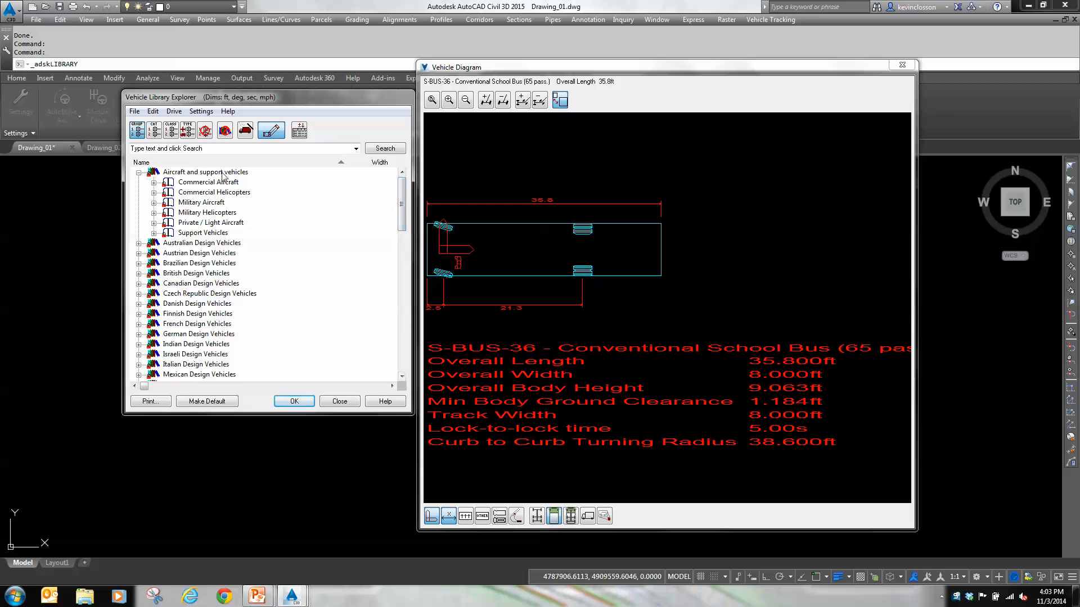
left_click(154, 183)
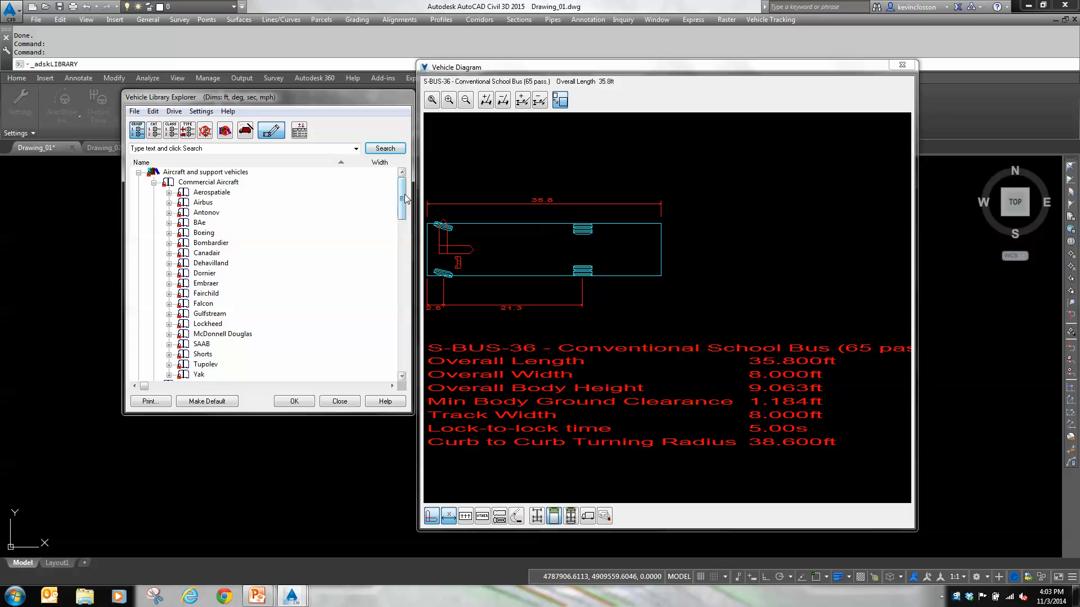
scroll(405, 203, "down", 1)
left_click_drag(404, 203, 407, 208)
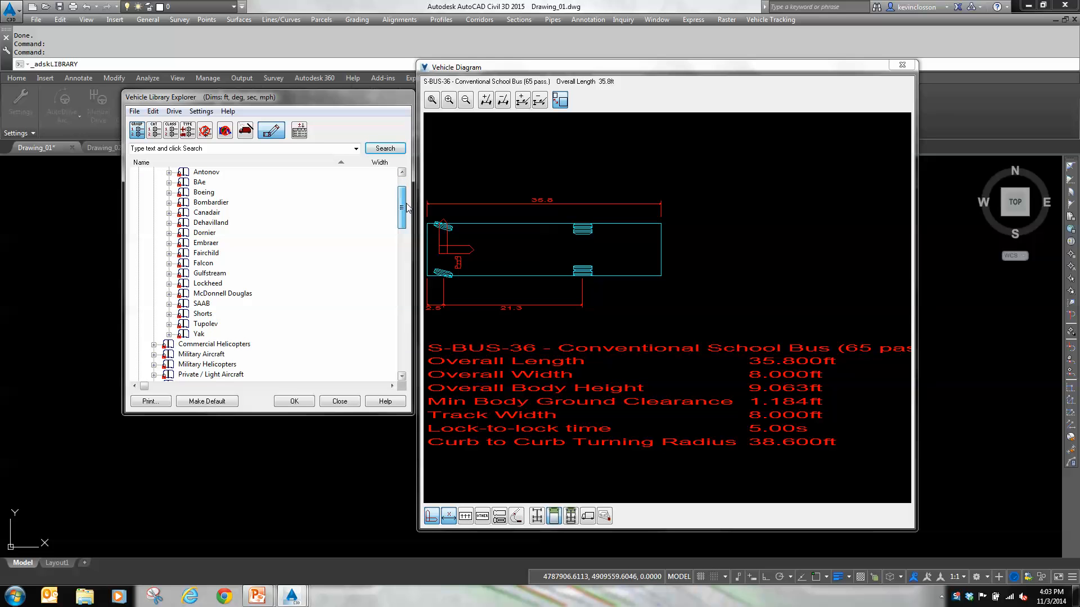
left_click(168, 193)
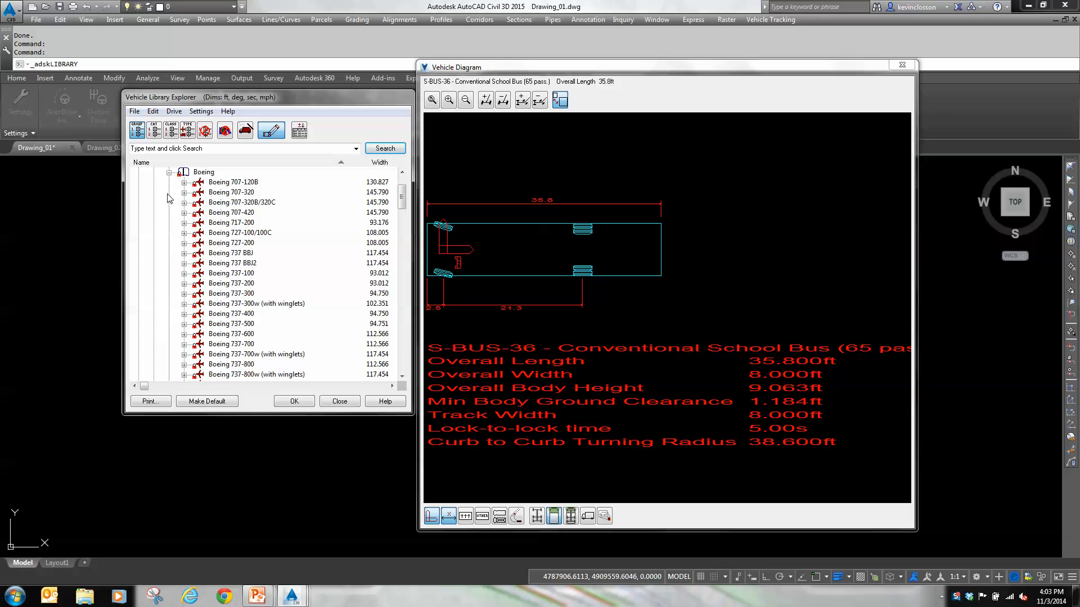
Preview the diagrams of several Boeing aircraft, including the 727-100/100C, 737-200 and 737-500, and close the library
left_click(214, 206)
left_click(223, 233)
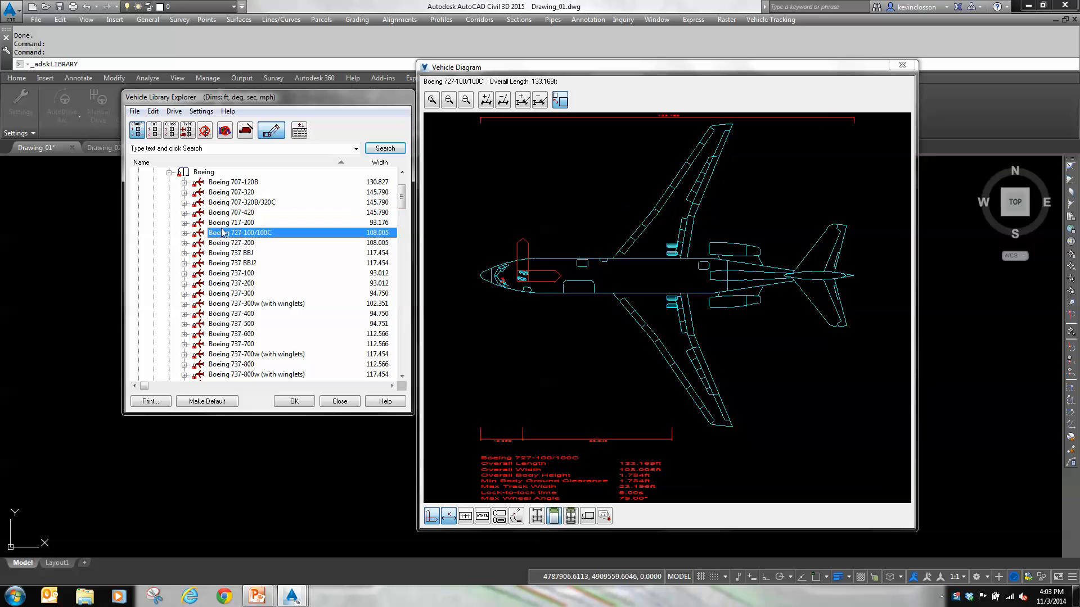
left_click(222, 254)
left_click(222, 284)
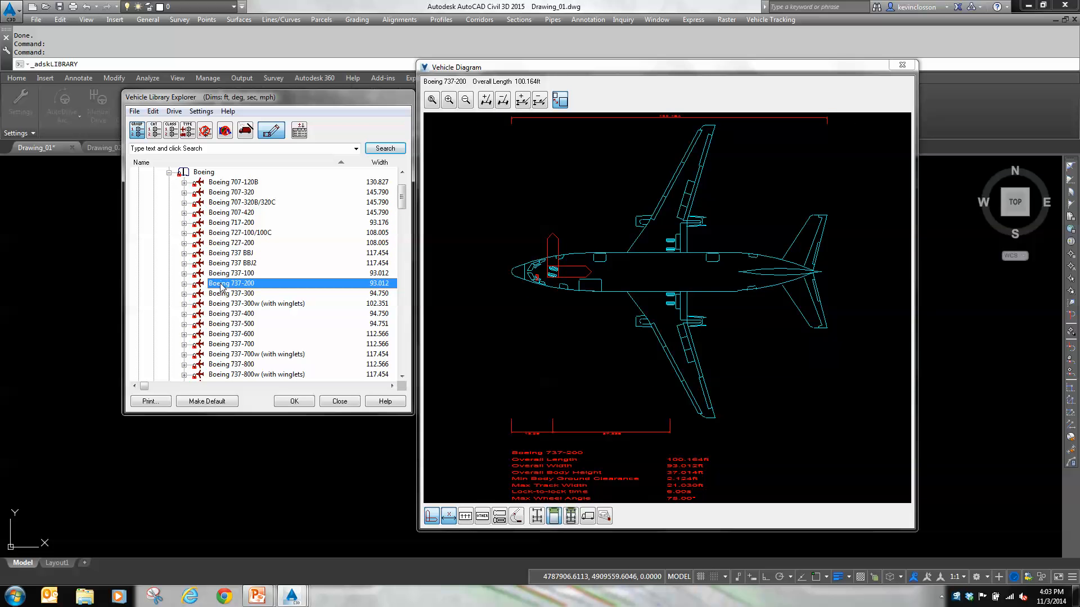
left_click(226, 324)
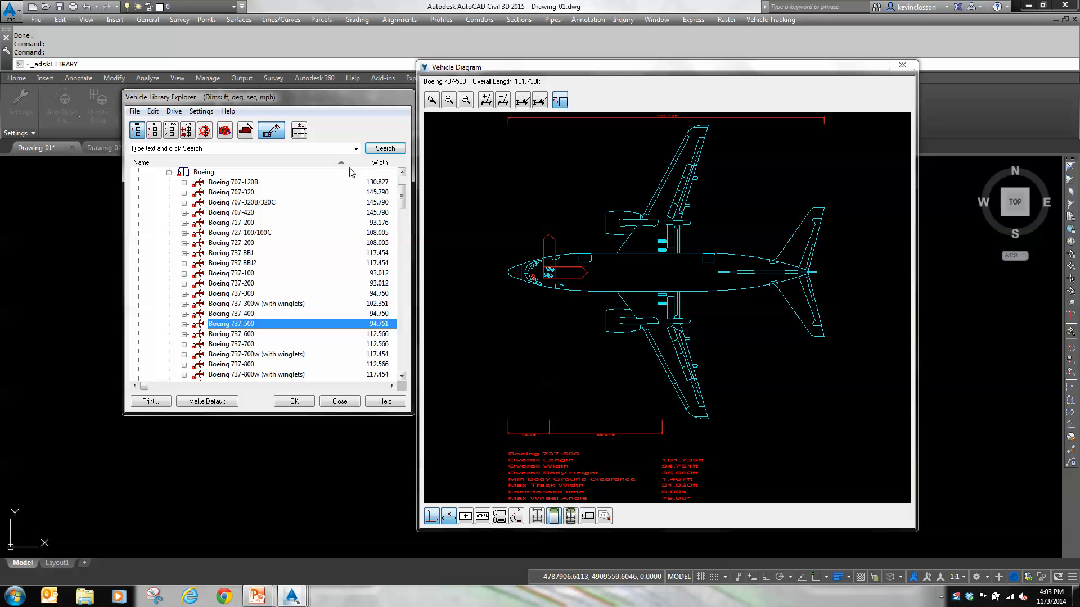
left_click(340, 401)
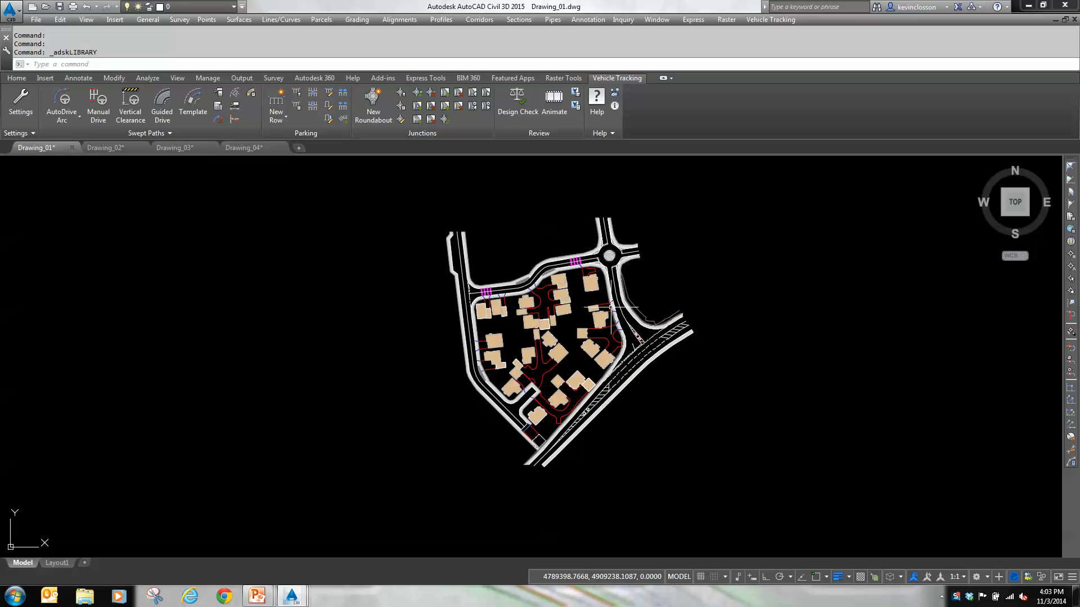
Choose S-BUS-36 - Conventional School Bus (65 pass.) from AASHTO 2011 (US Customary) in the vehicle library and accept it
scroll(567, 480, "up", 2)
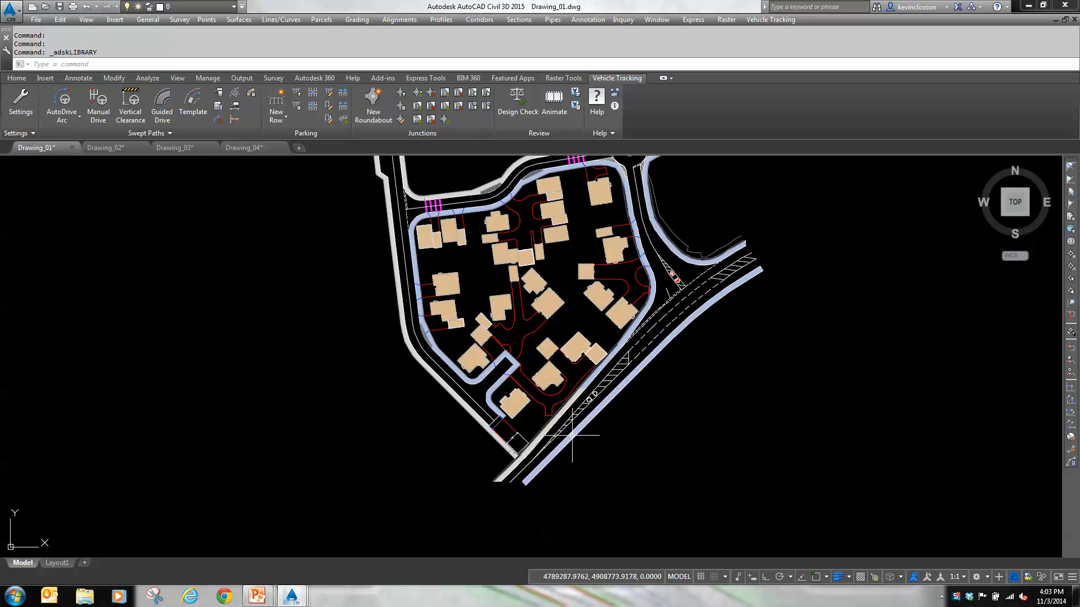
scroll(600, 414, "up", 2)
middle_click_drag(600, 415, 455, 480)
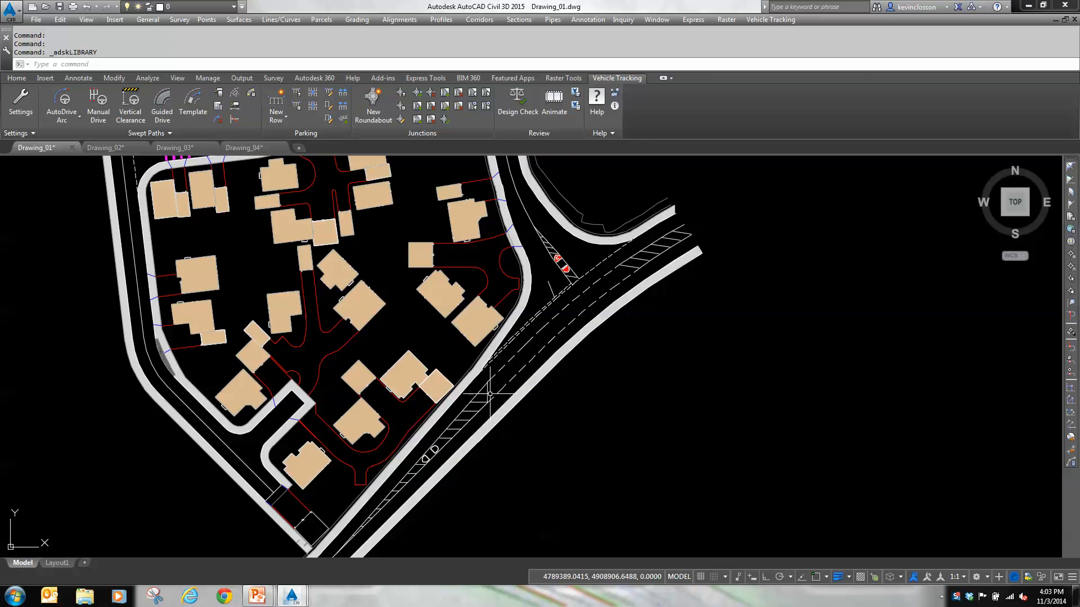
middle_click_drag(563, 324, 501, 448)
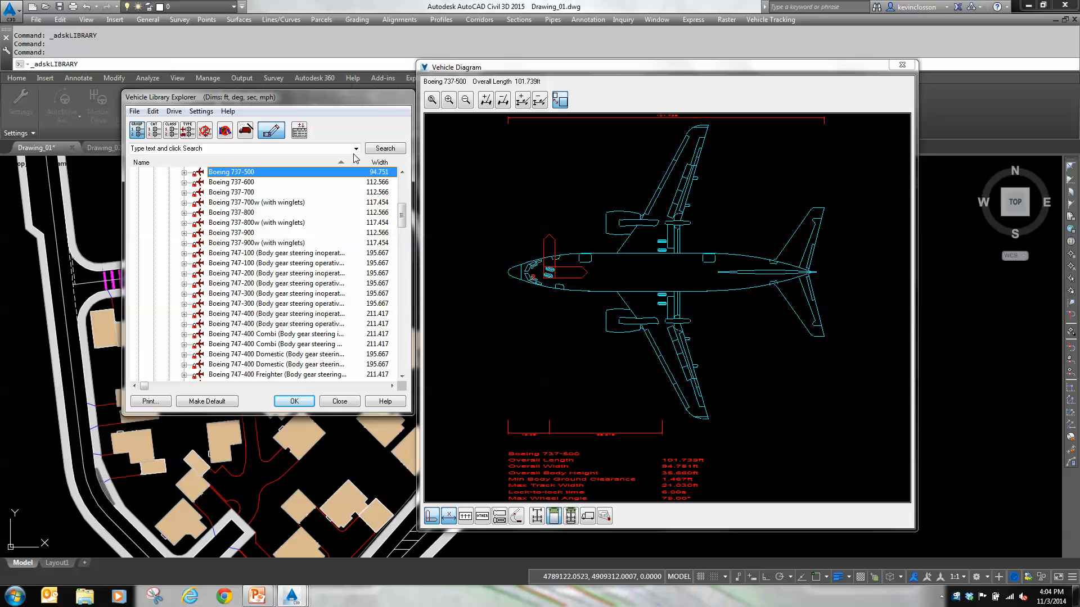
left_click_drag(403, 217, 415, 353)
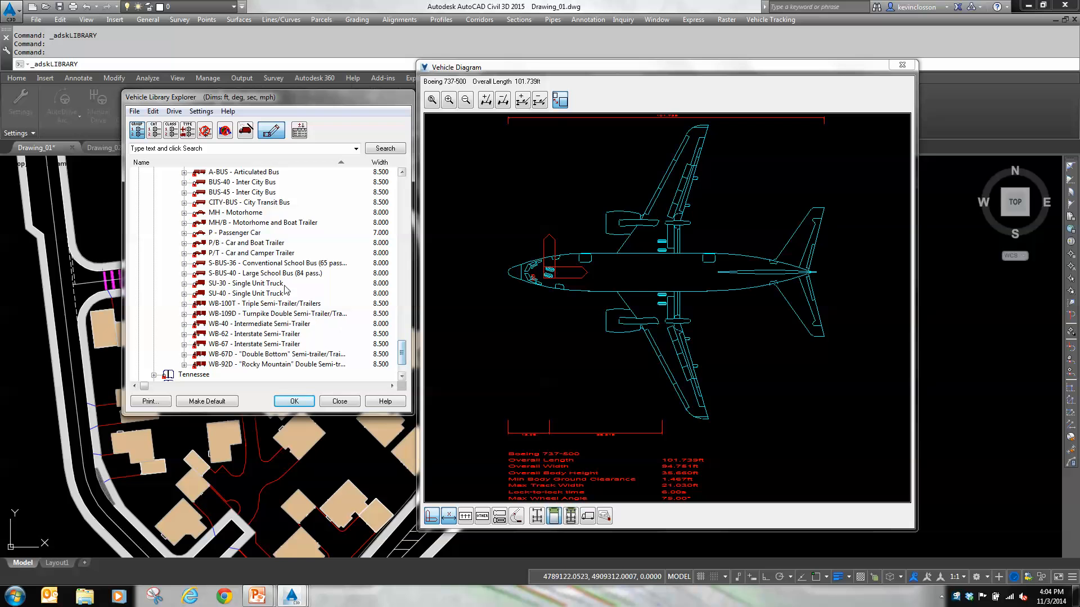
left_click(245, 265)
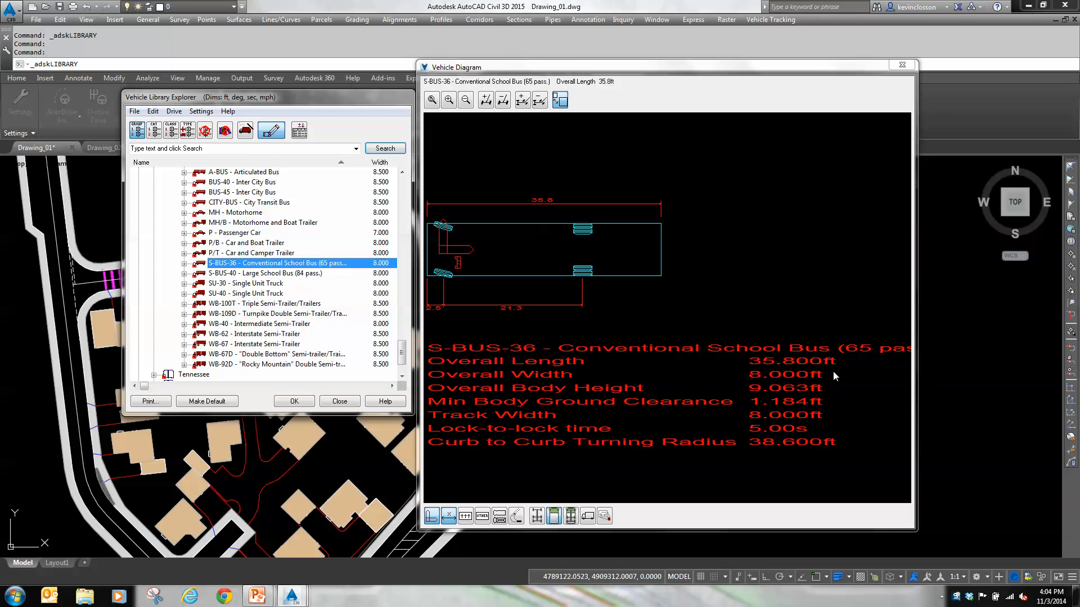
left_click(294, 402)
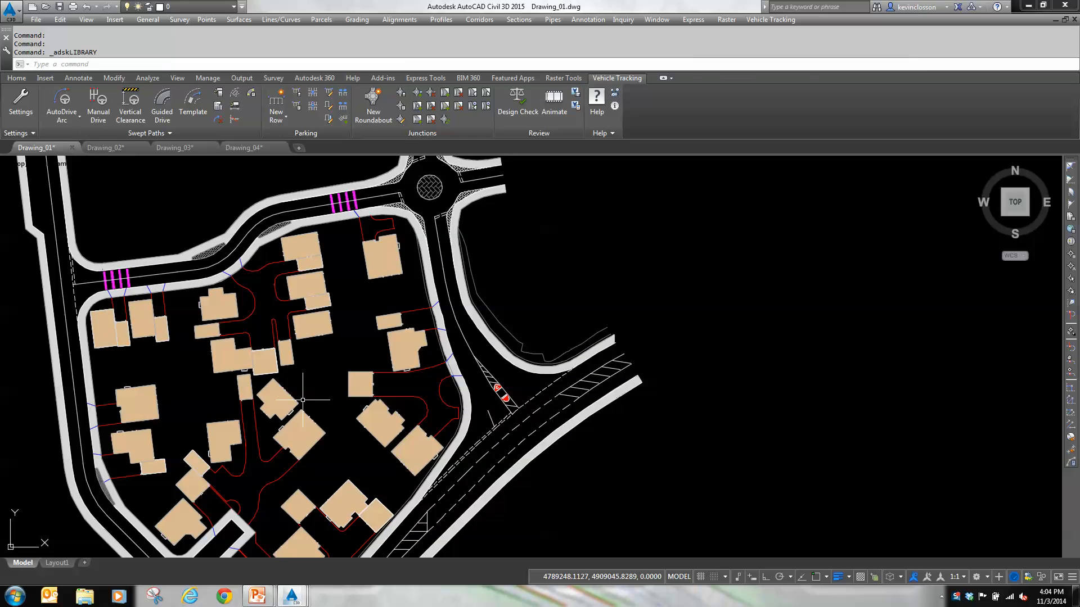
Start an AutoDrive Arc path with the S-BUS-36 and position the bus beside the hatched median, heading northeast along the diagonal main road
left_click(64, 99)
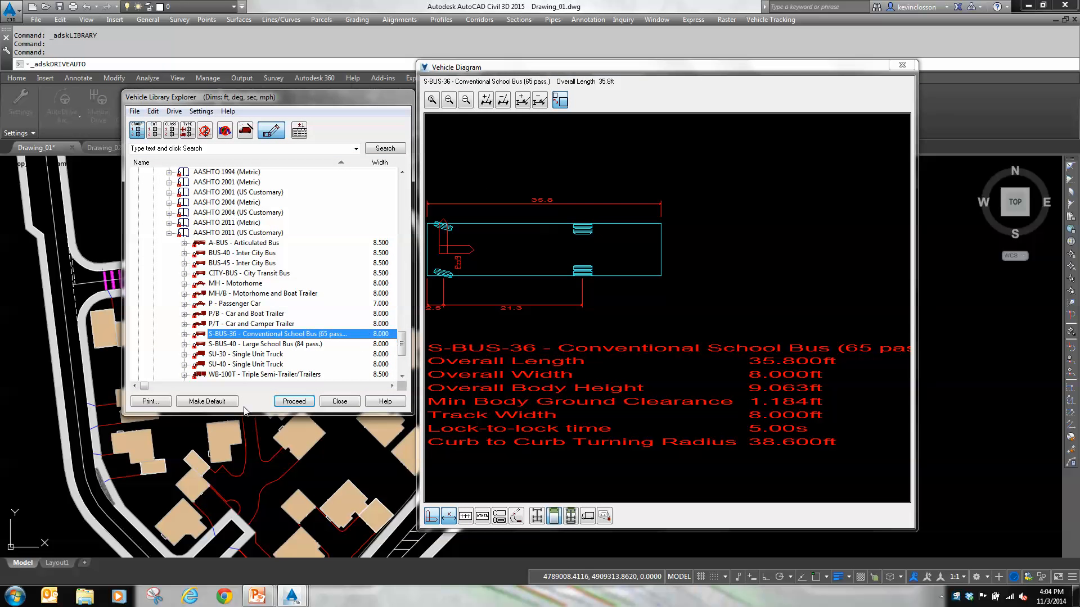
left_click(304, 399)
left_click(266, 274)
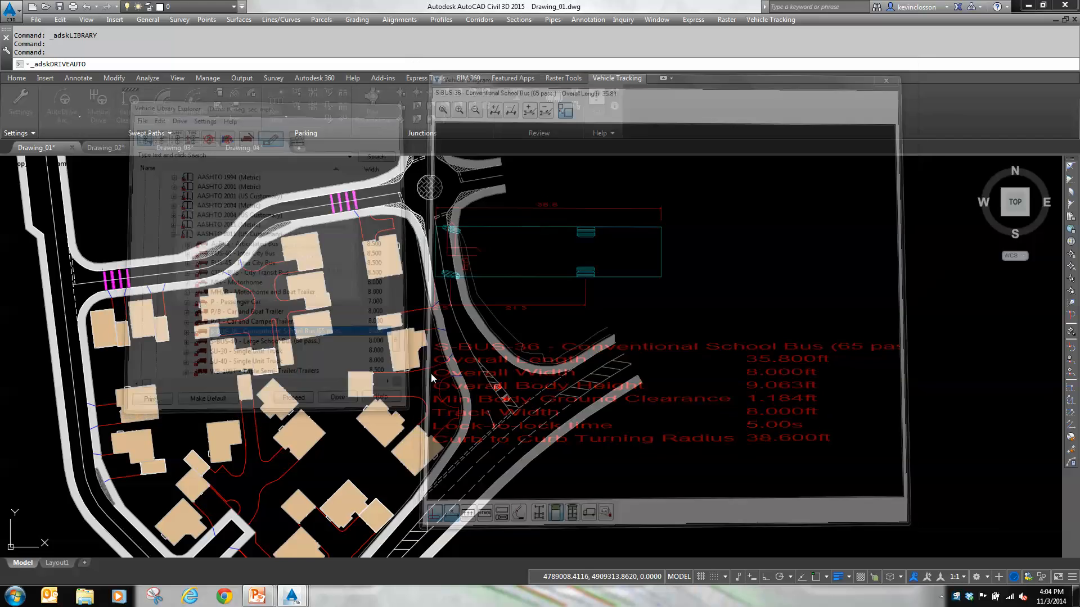
left_click(646, 407)
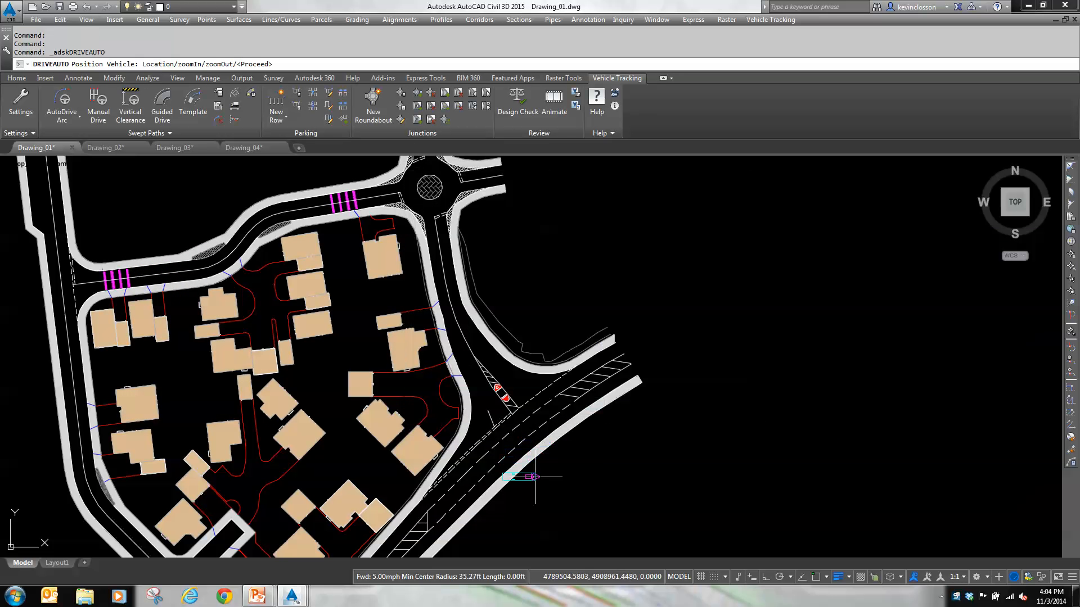
mouse_move(521, 502)
middle_mouse_down()
mouse_move(534, 476)
mouse_move(526, 387)
middle_mouse_up()
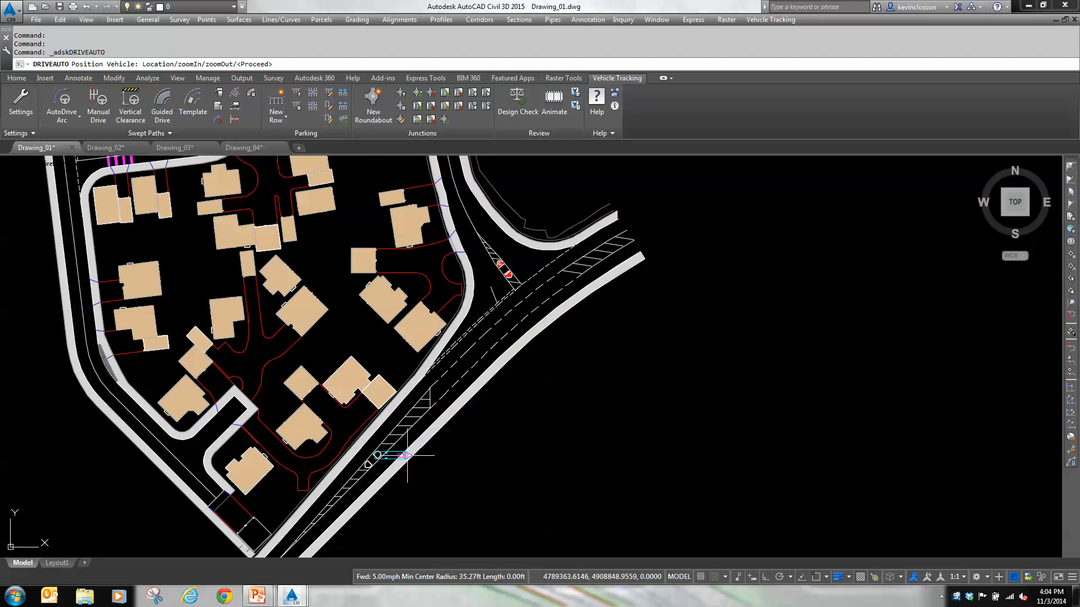
middle_click_drag(381, 469, 370, 445)
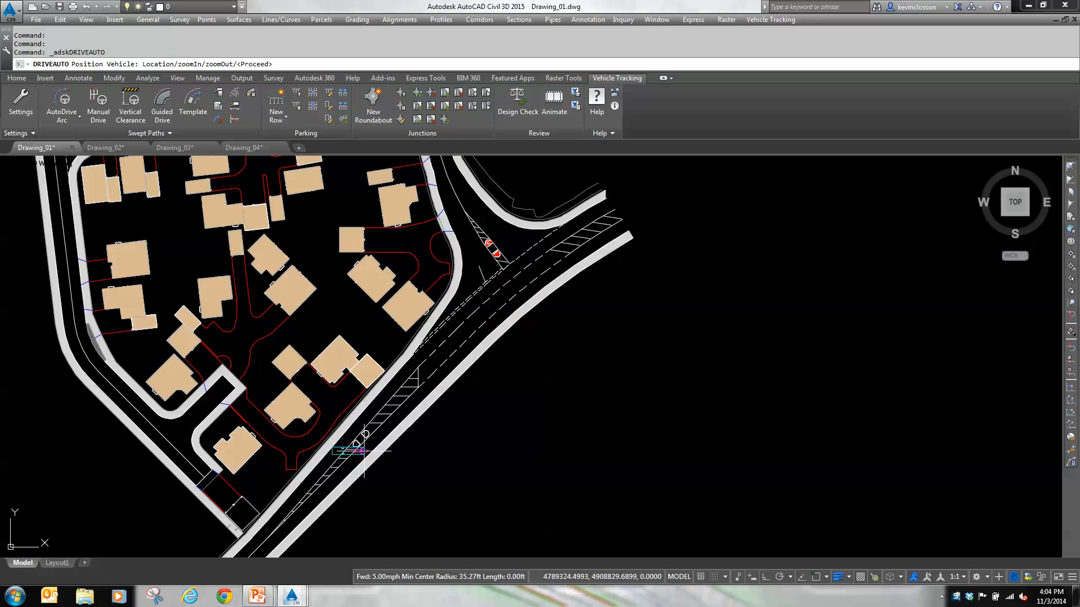
left_click(363, 448)
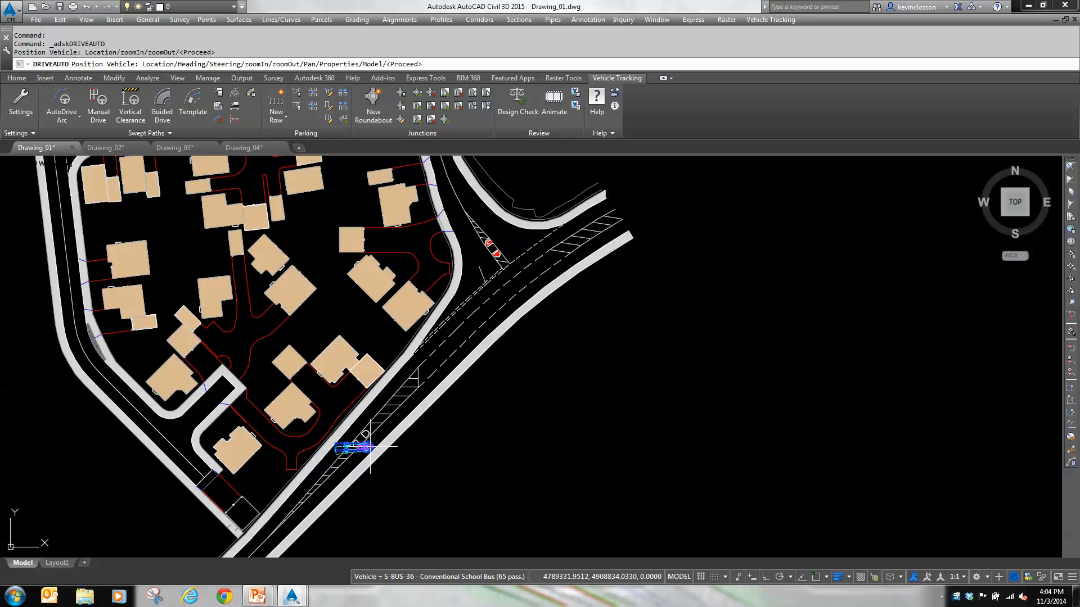
scroll(363, 444, "up", 5)
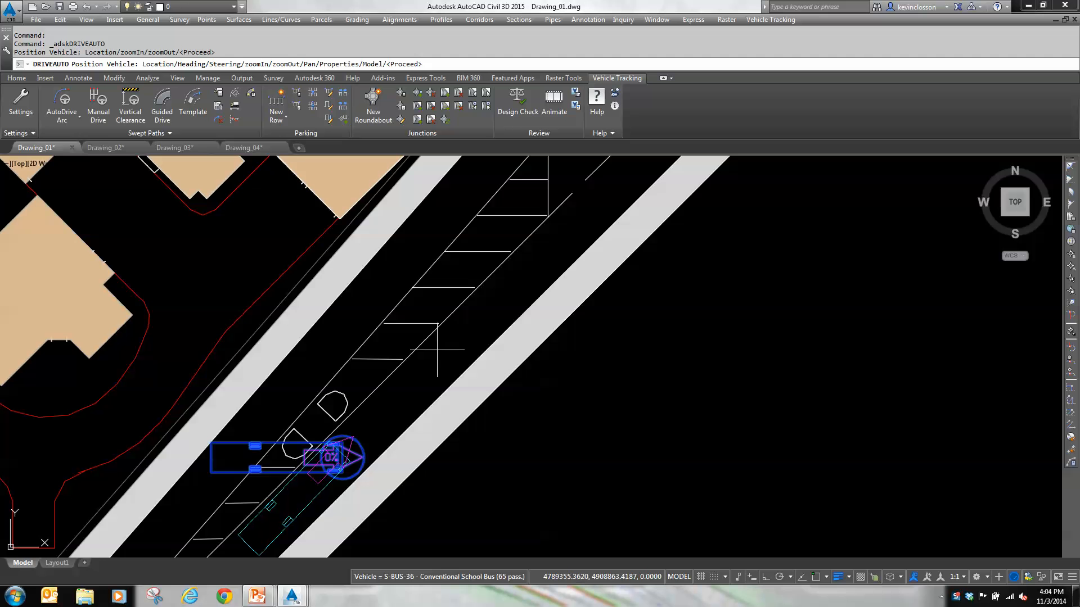
left_click(436, 350)
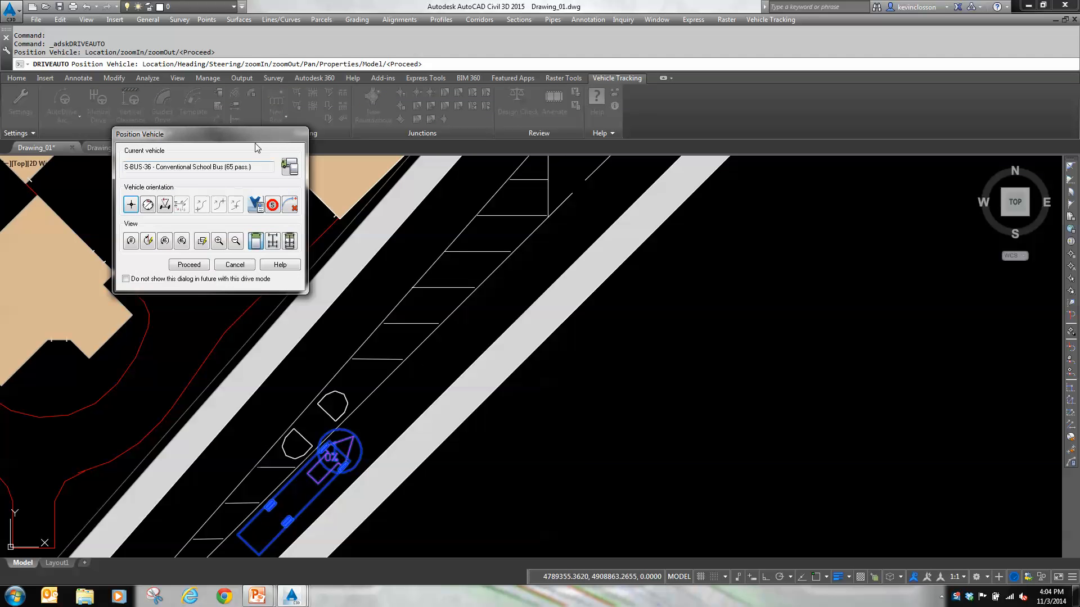
left_click_drag(250, 143, 213, 180)
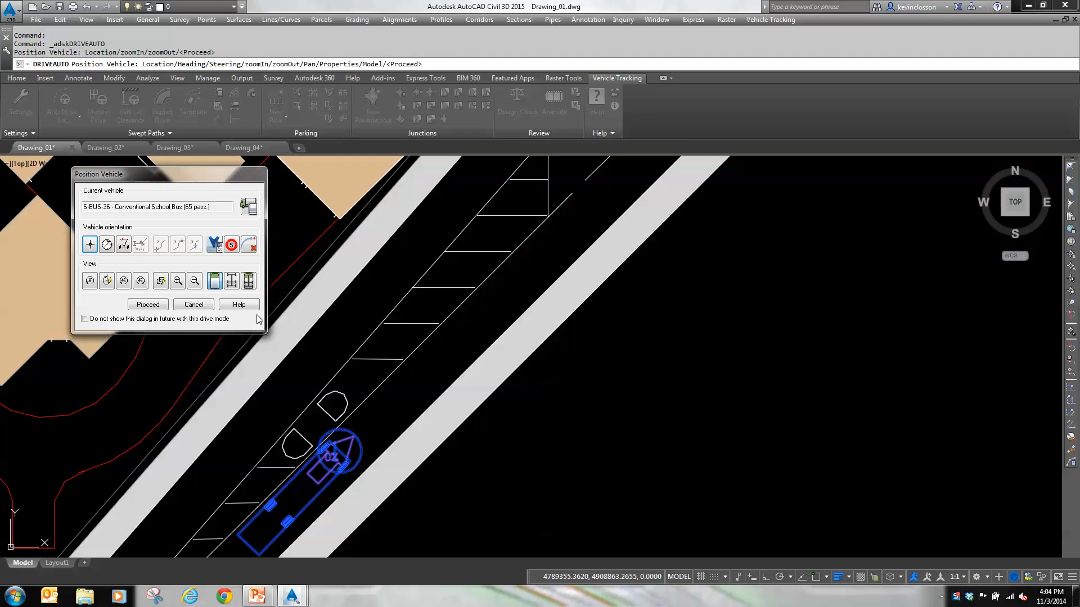
left_click(147, 305)
Drive the bus northeast along the main road, shifting into the lane nearer the junction, for a path of about 230 ft
scroll(446, 386, "down", 3)
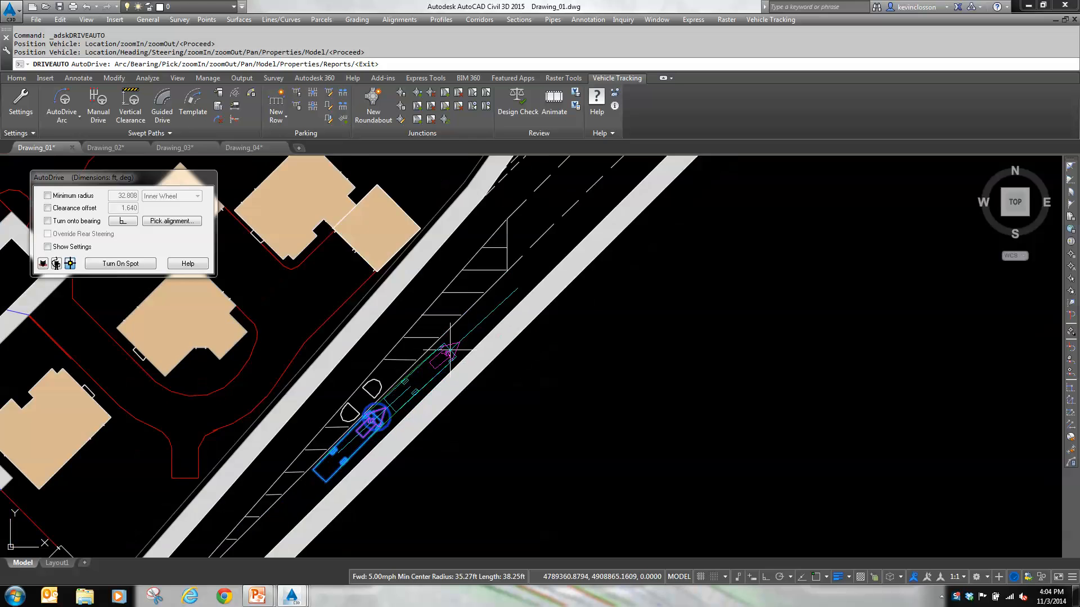
middle_click_drag(441, 357, 363, 456)
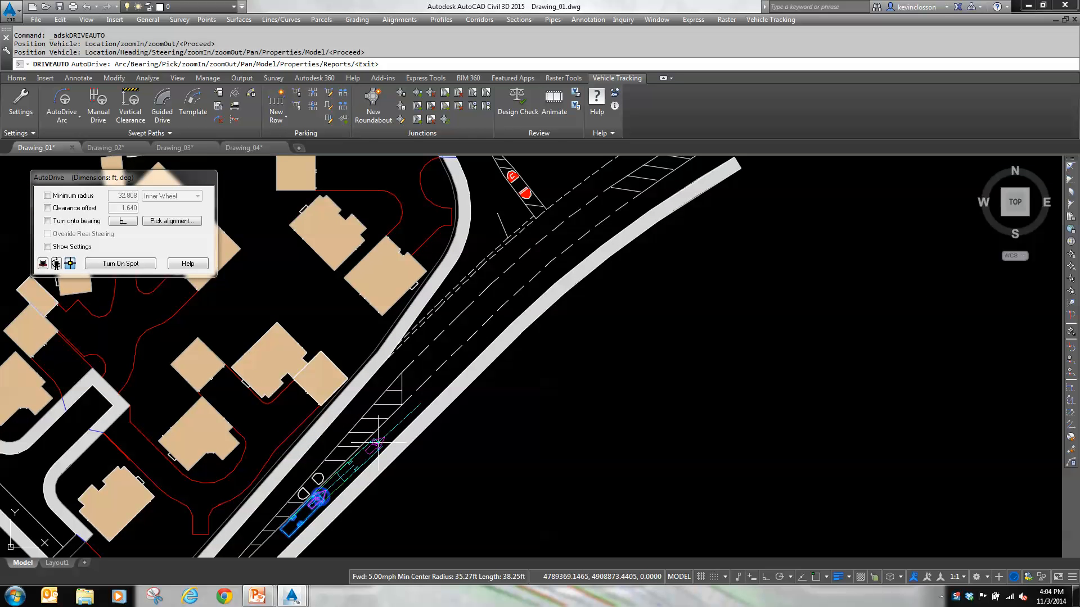
left_click(376, 444)
left_click(426, 395)
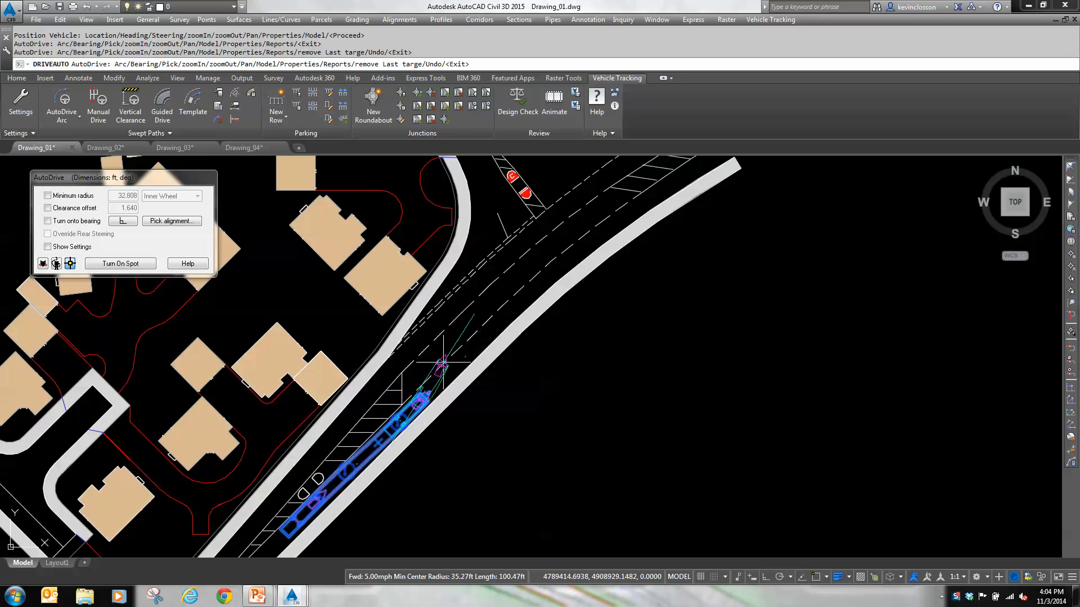
left_click(451, 349)
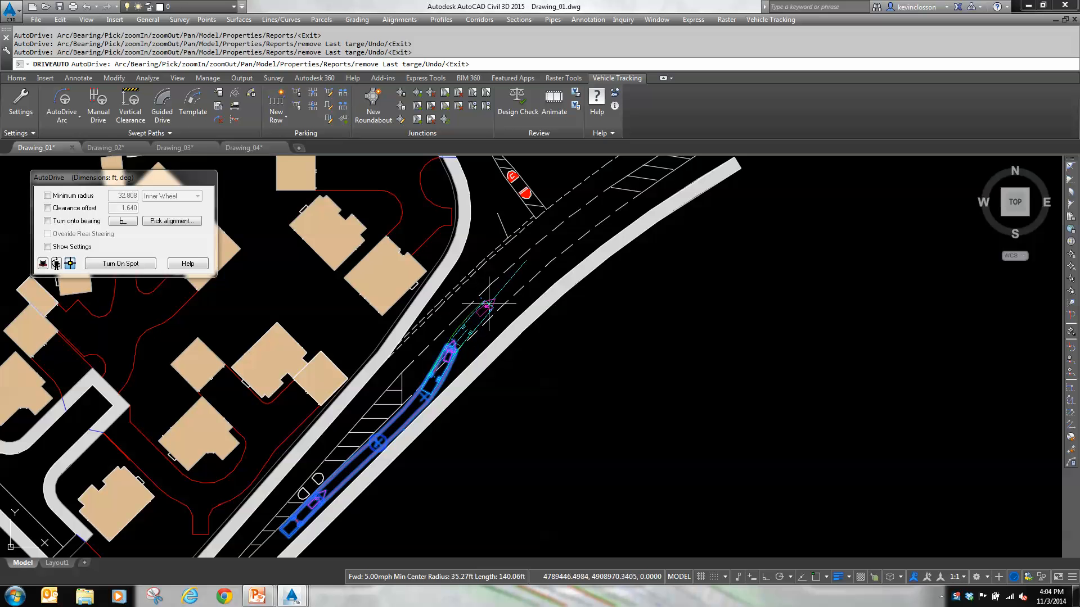
left_click(494, 298)
left_click(543, 257)
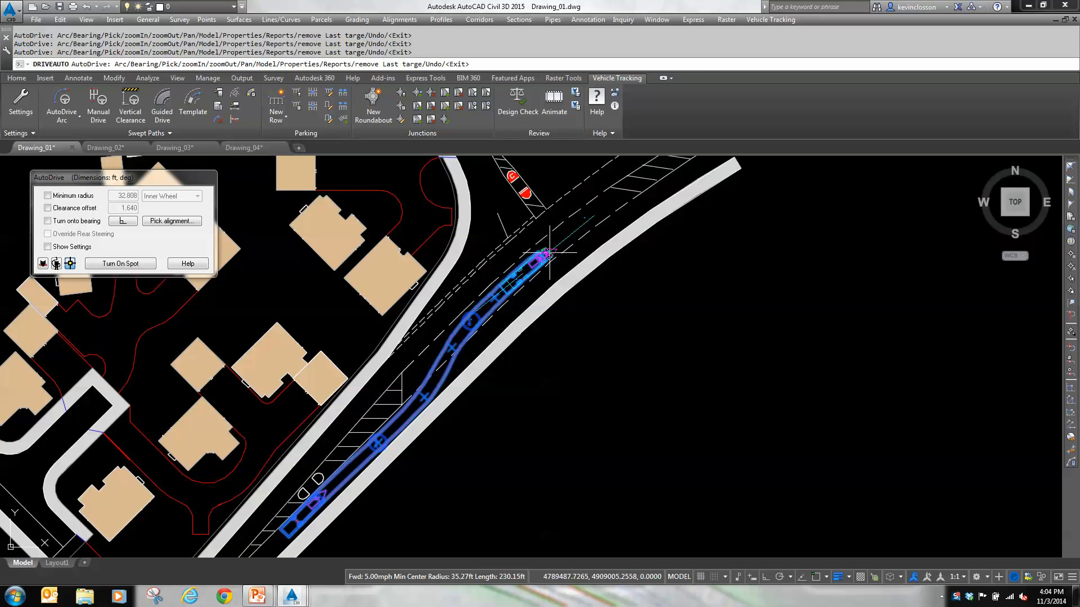
Drive the bus left off the main road, around the red-bollard island and into the side road, for a path of about 407 ft
middle_click_drag(544, 259, 450, 422)
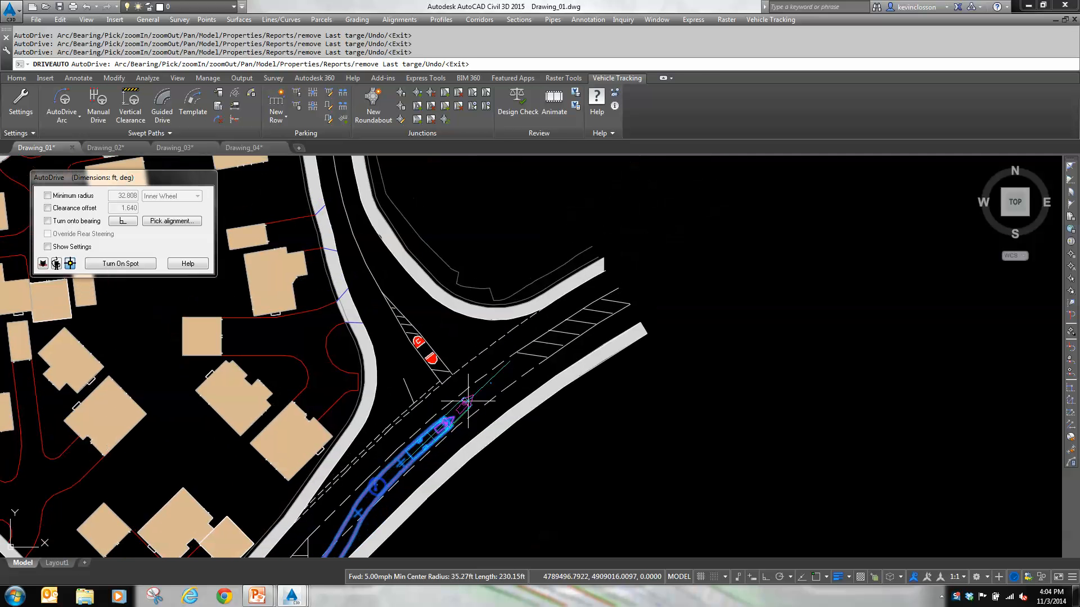
left_click(472, 361)
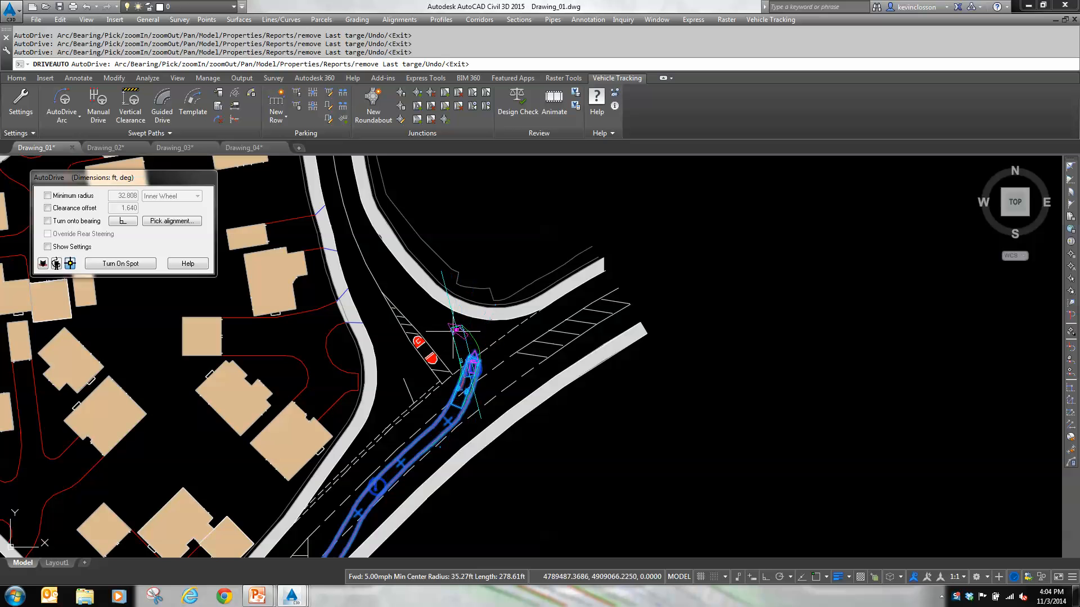
left_click(436, 309)
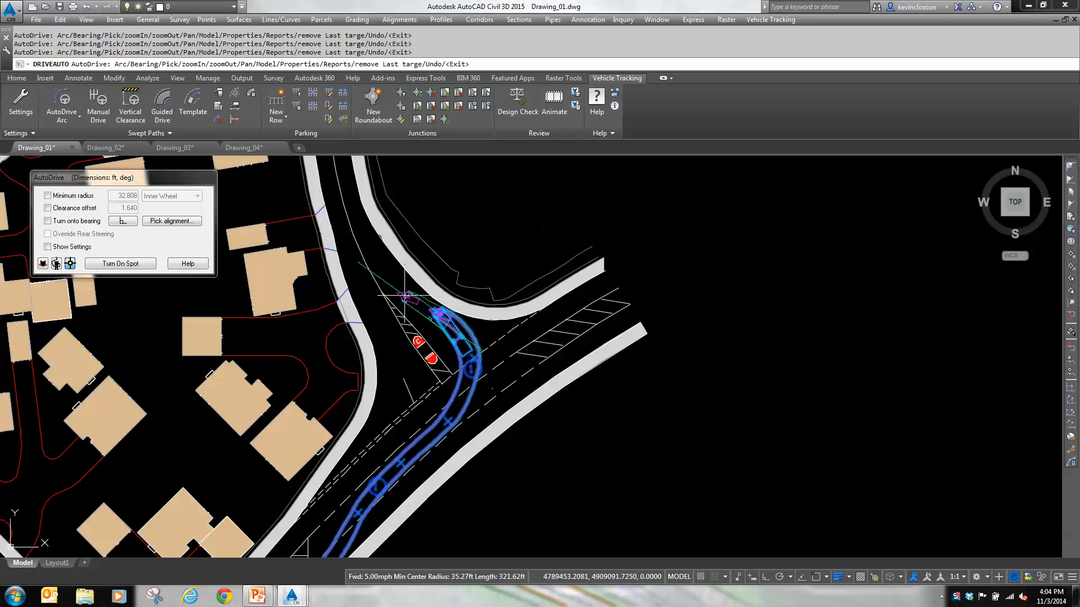
left_click(392, 275)
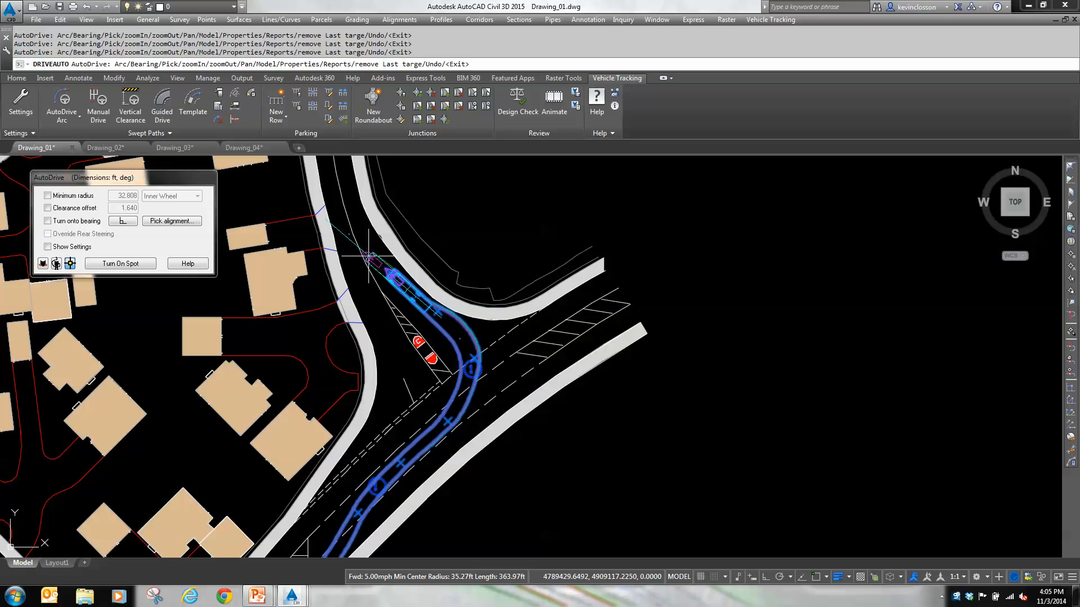
left_click(360, 221)
Continue the bus north up the side road and into the roundabout entry, extending the path to about 543 ft
middle_click_drag(360, 221, 435, 388)
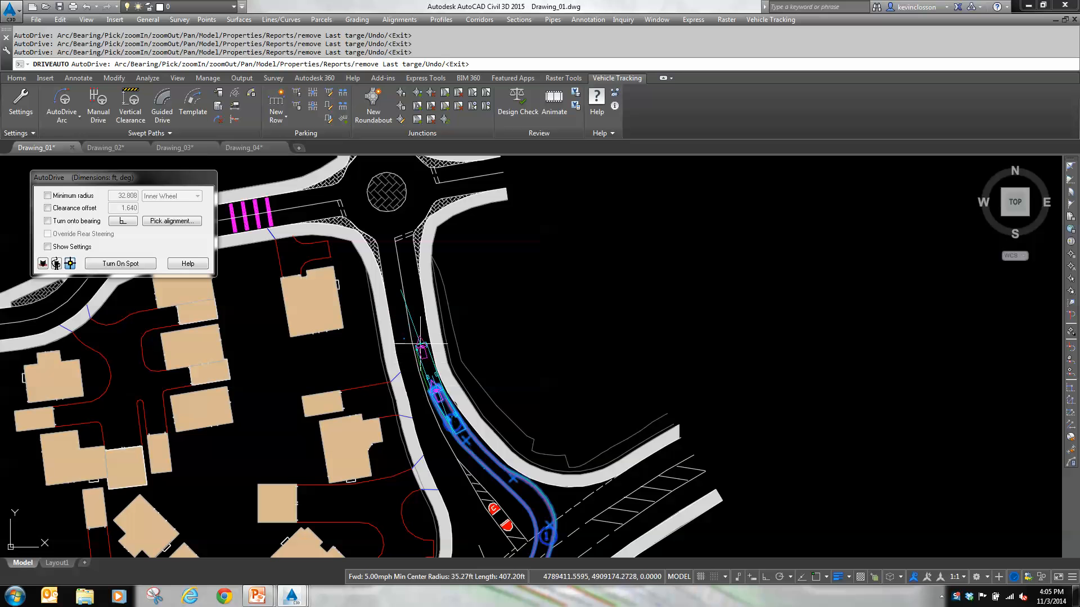
left_click(420, 341)
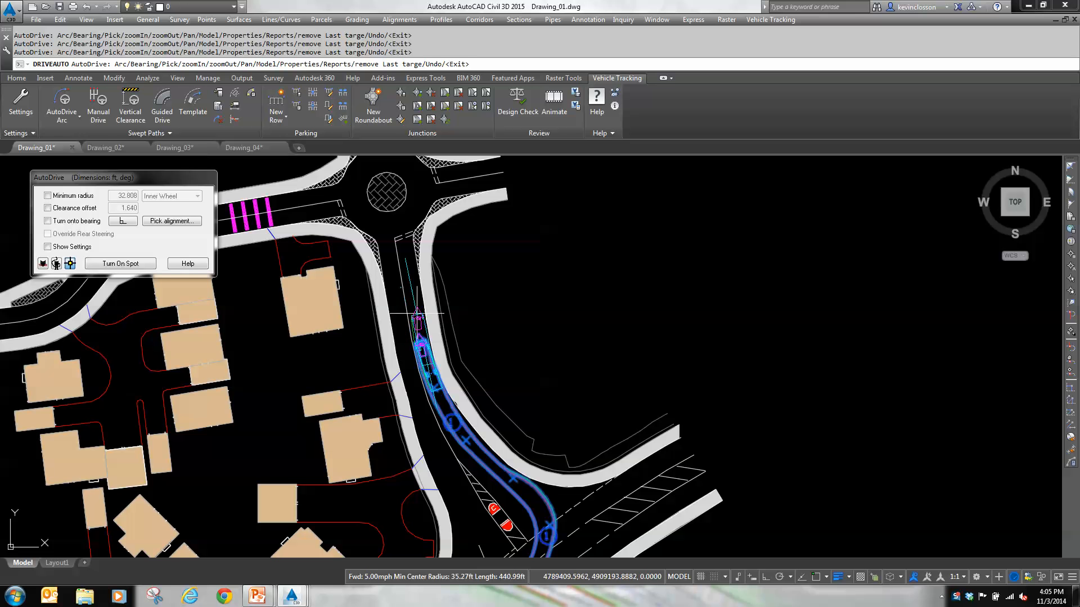
left_click(409, 280)
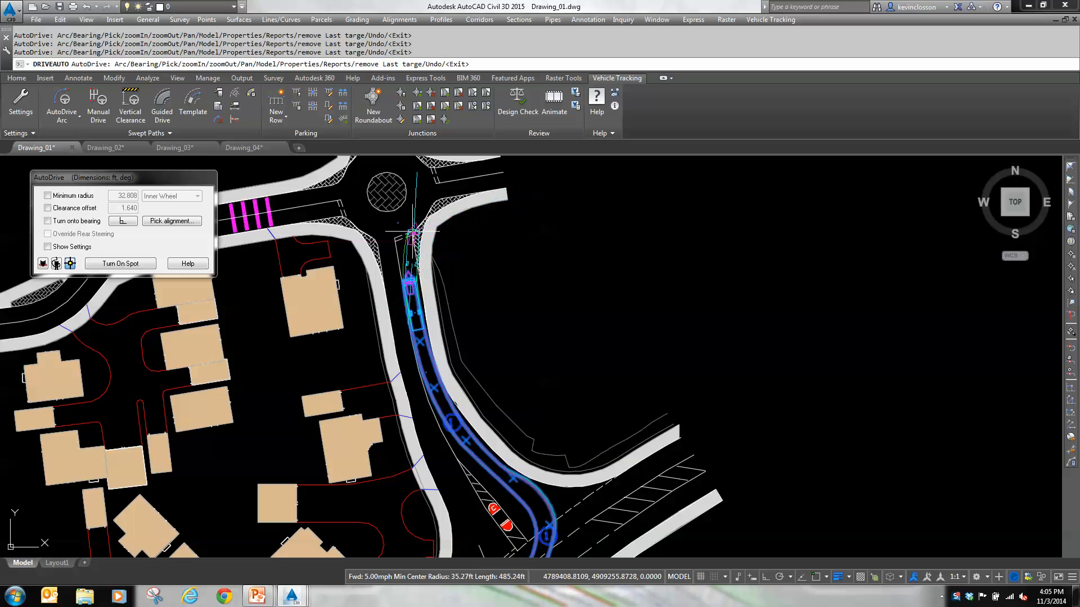
left_click(427, 198)
Turn the bus right onto the roundabout's east exit and finish the AutoDrive path at about 602 ft
scroll(427, 198, "up", 5)
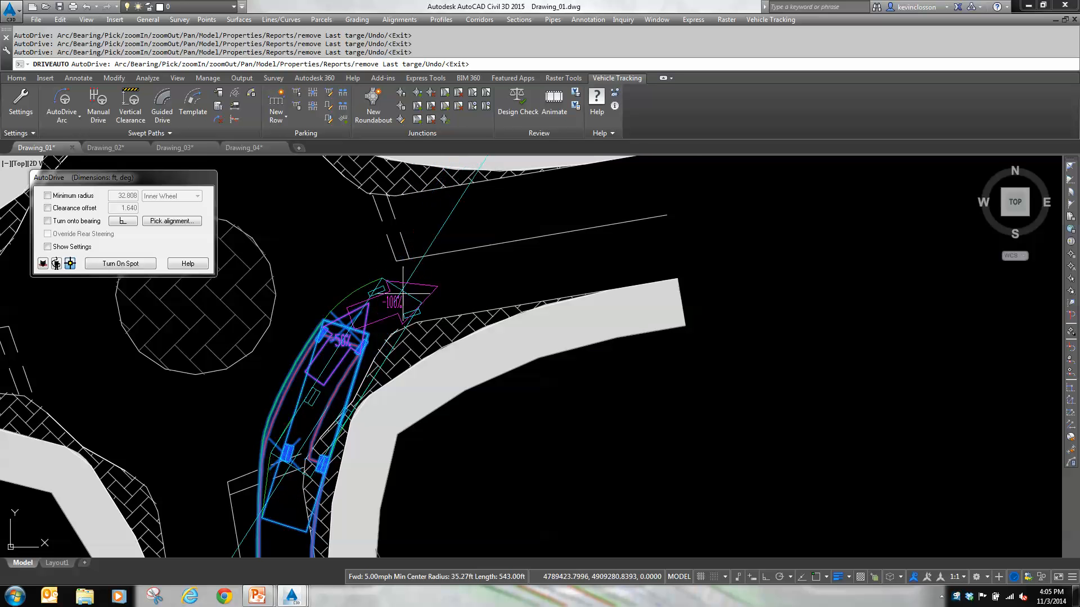
scroll(386, 302, "up", 5)
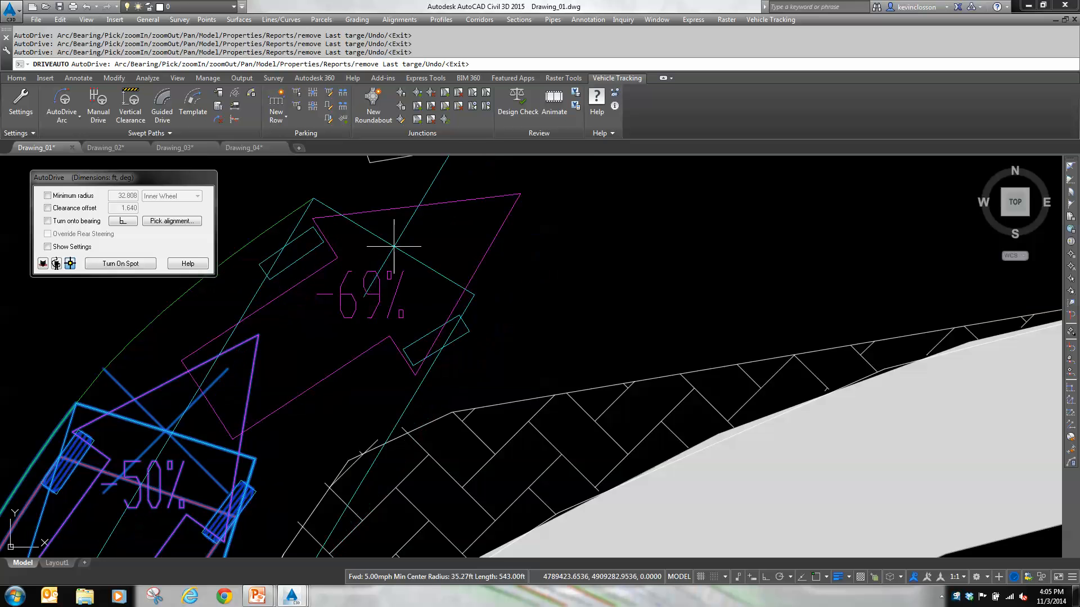
scroll(386, 260, "down", 5)
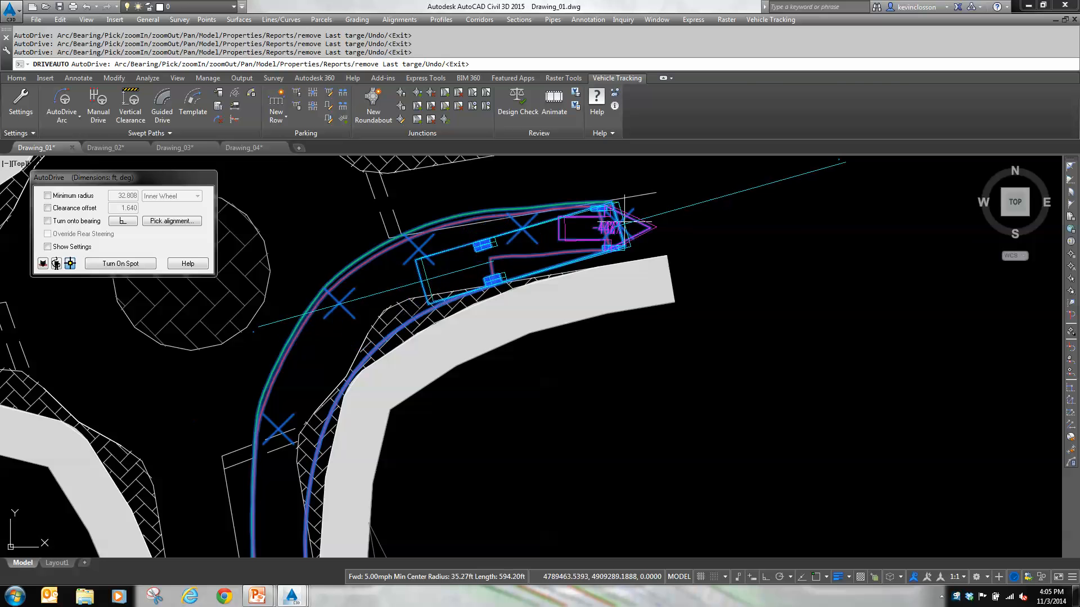
left_click(56, 264)
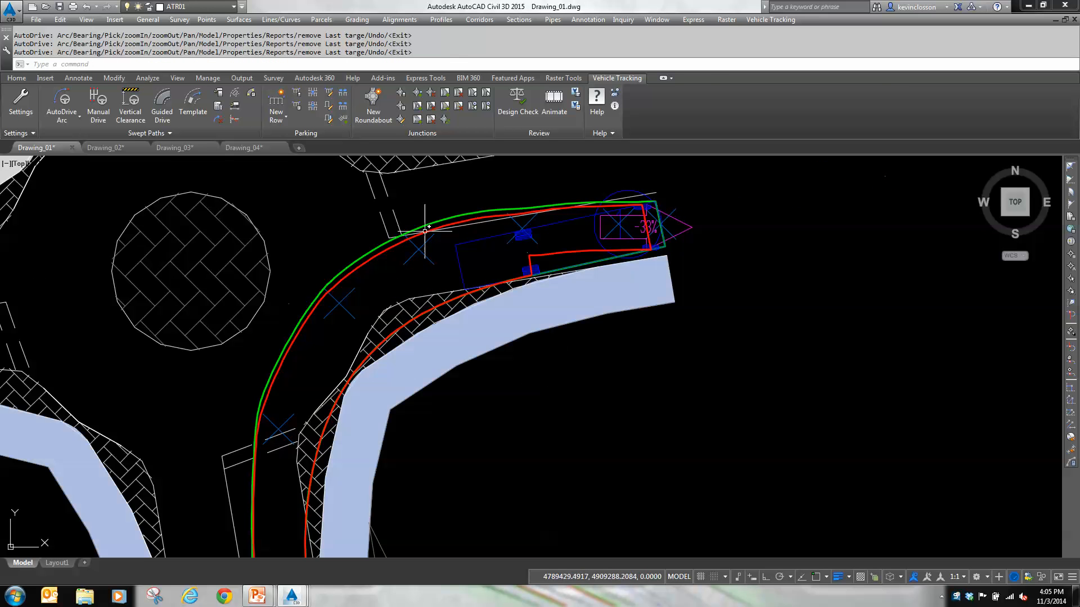
Turn off the lineweight display so the bus path's wheel and body lines are drawn thin
scroll(470, 449, "down", 2)
middle_click_drag(470, 448, 528, 250)
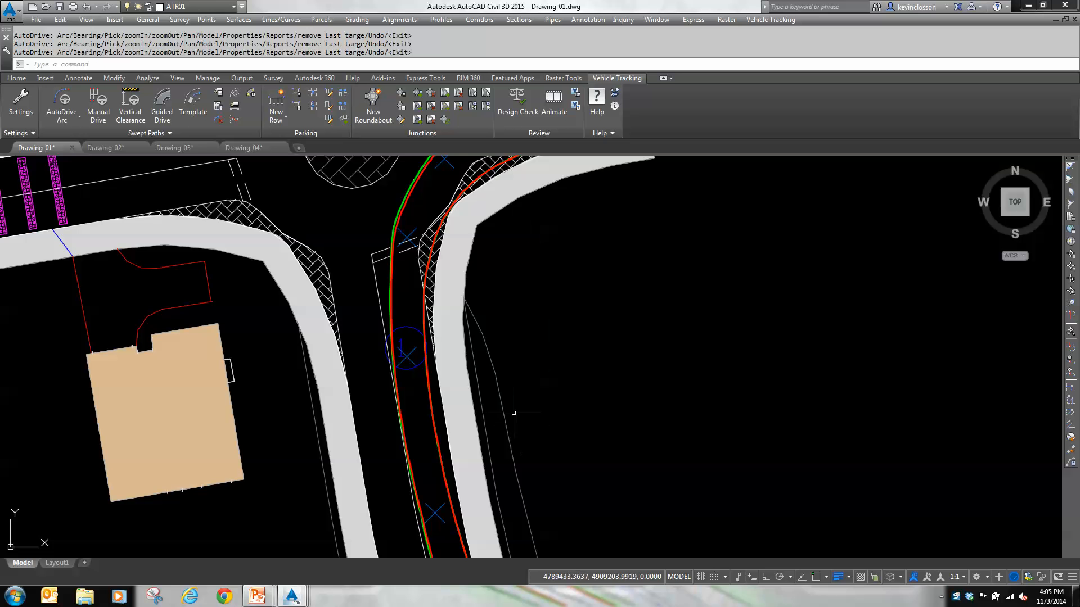
scroll(412, 367, "down", 6)
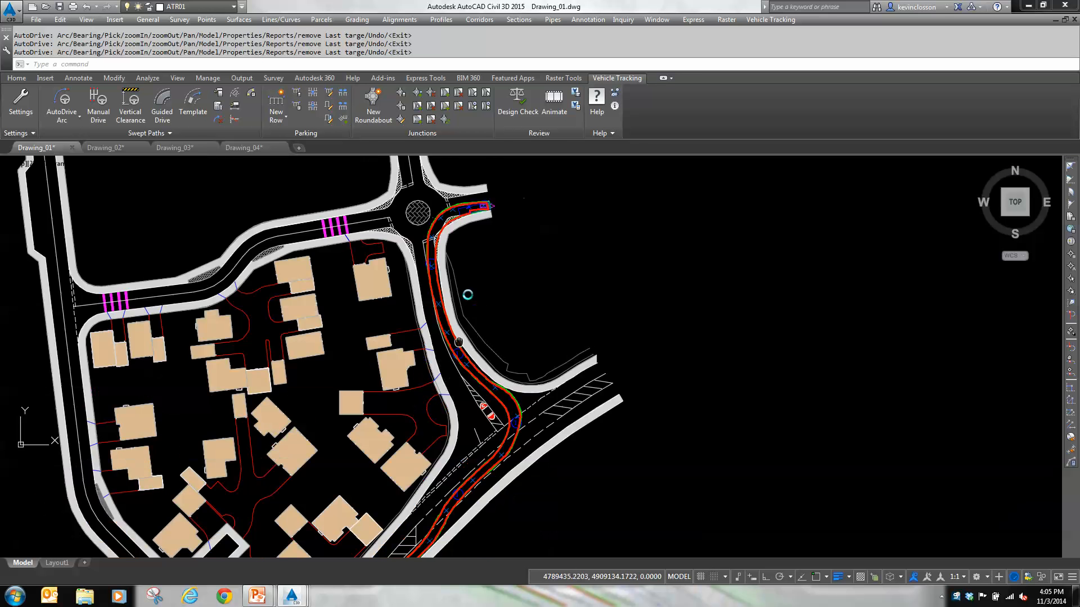
scroll(419, 404, "up", 6)
scroll(419, 404, "up", 4)
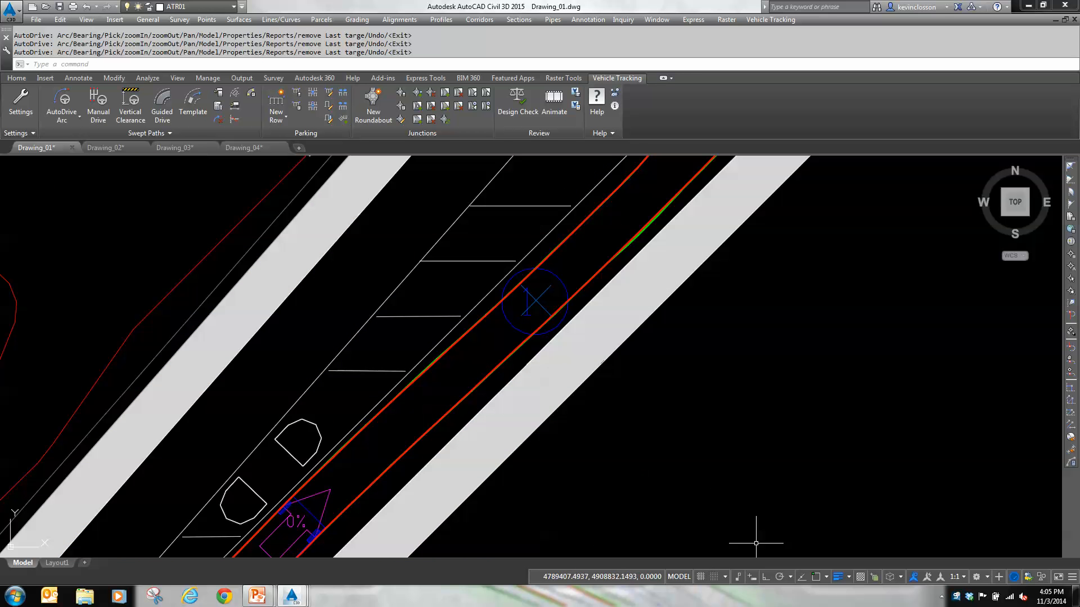
left_click(837, 577)
Examine the wheel track and body envelope lines along the main road and around the junction turn
middle_click_drag(515, 362, 386, 482)
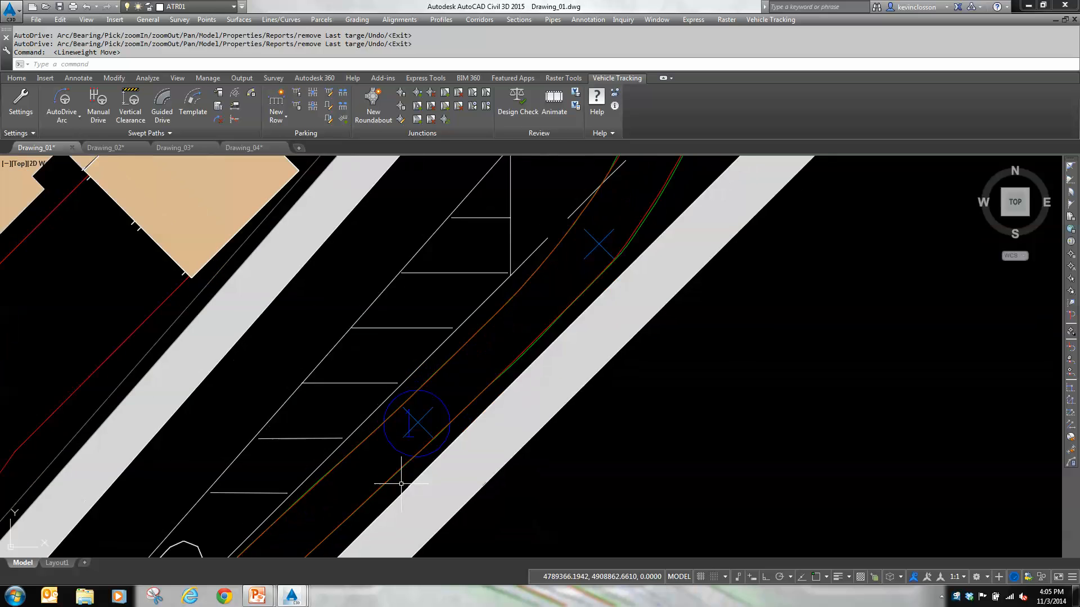
scroll(511, 366, "up", 4)
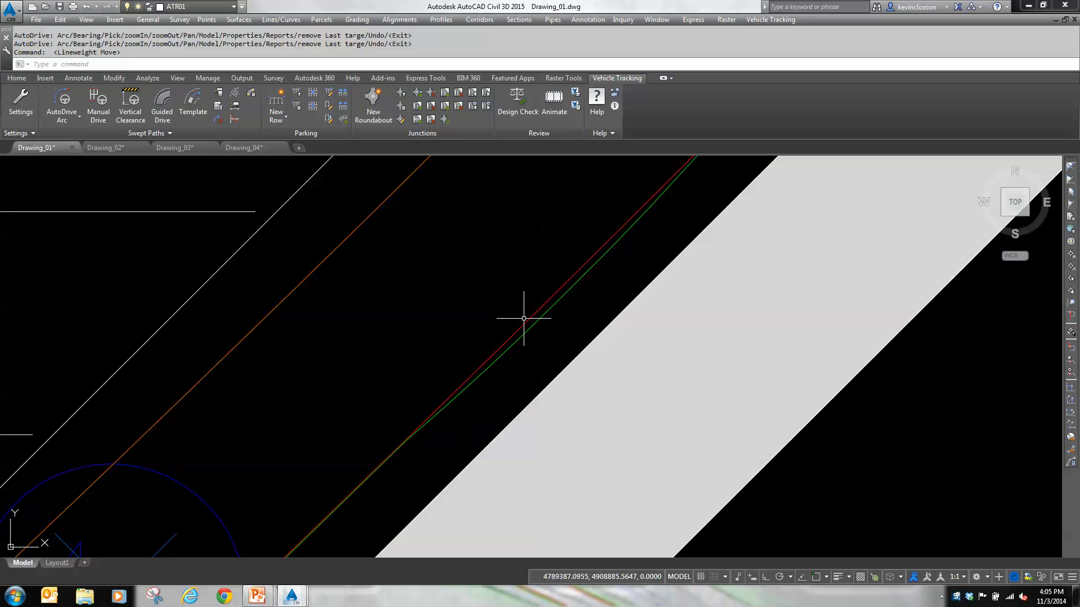
scroll(524, 318, "down", 6)
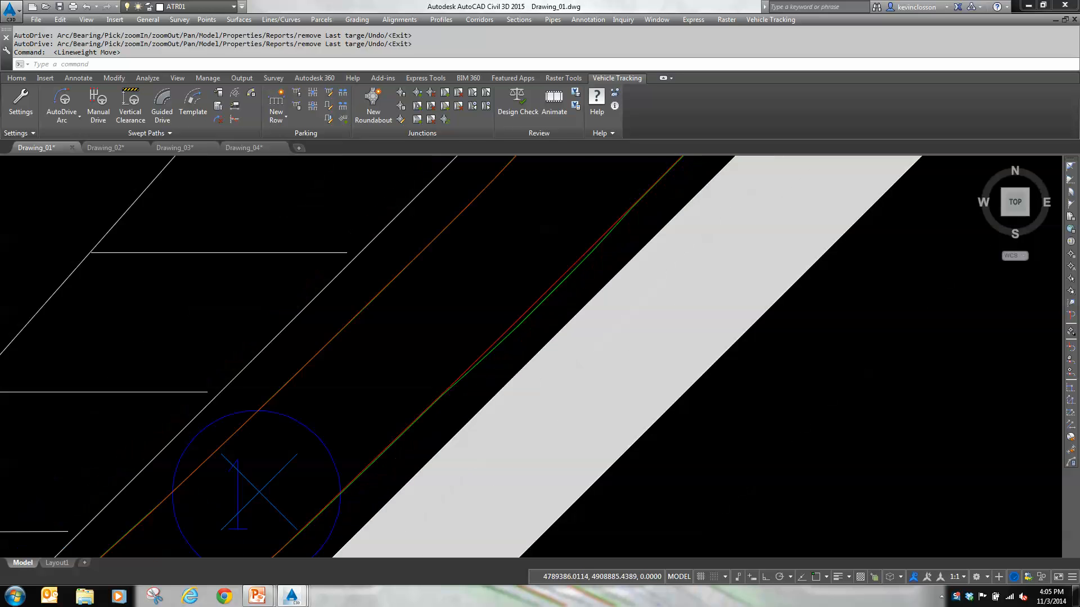
mouse_move(551, 251)
middle_mouse_down()
mouse_move(463, 377)
mouse_move(383, 441)
middle_mouse_up()
middle_click_drag(499, 283, 361, 470)
middle_click_drag(441, 320, 264, 545)
mouse_move(496, 350)
middle_mouse_down()
mouse_move(361, 552)
mouse_move(444, 492)
mouse_move(429, 535)
middle_mouse_up()
mouse_move(465, 314)
middle_mouse_down()
mouse_move(412, 294)
mouse_move(484, 378)
middle_mouse_up()
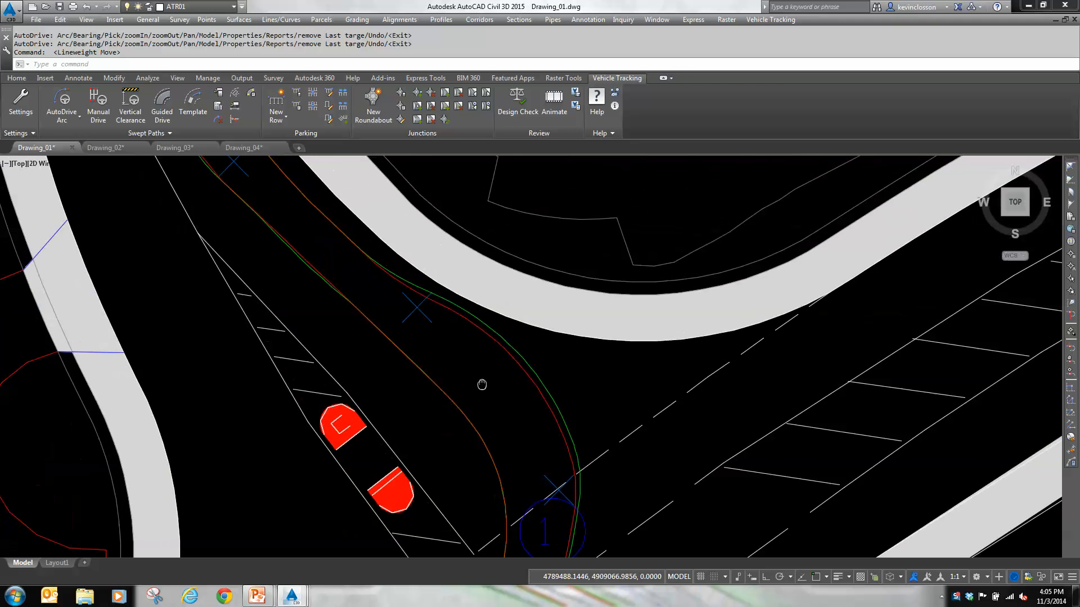
Examine the bus path up the side road and through the roundabout against the hatched areas and inner kerb
mouse_move(360, 234)
middle_mouse_down()
mouse_move(597, 520)
mouse_move(403, 270)
mouse_move(519, 491)
middle_mouse_up()
middle_click_drag(415, 275, 489, 508)
middle_click_drag(477, 256, 489, 492)
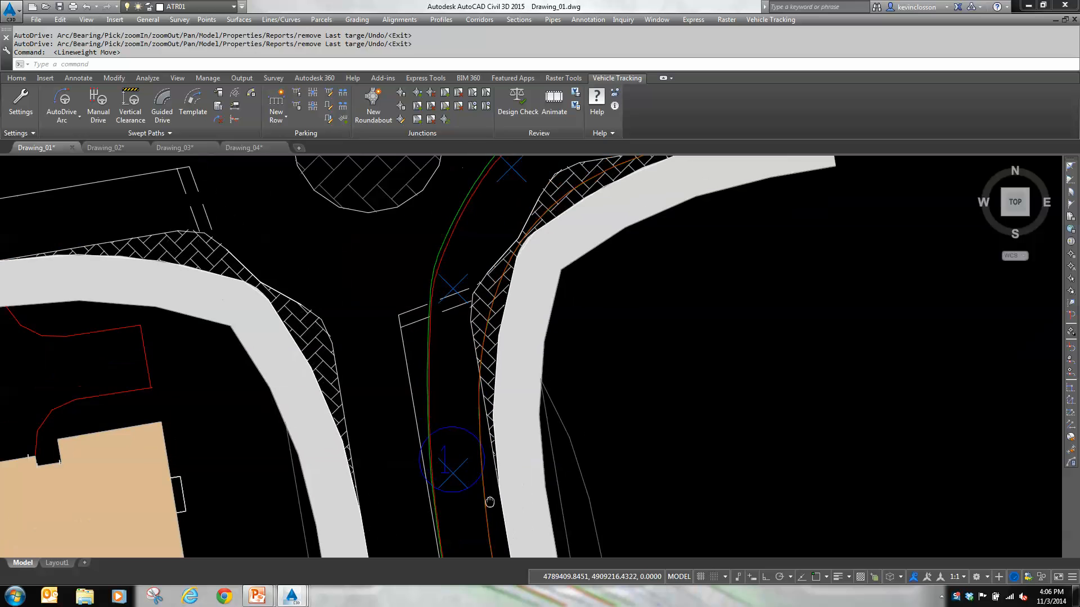
mouse_move(472, 295)
middle_mouse_down()
mouse_move(432, 424)
mouse_move(382, 409)
middle_mouse_up()
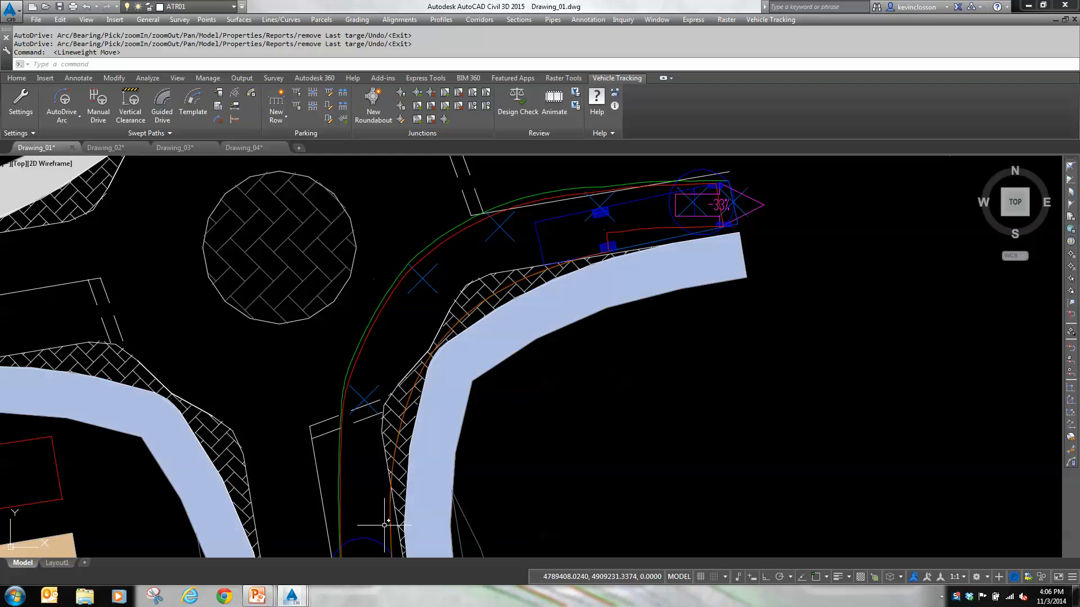
scroll(427, 356, "up", 2)
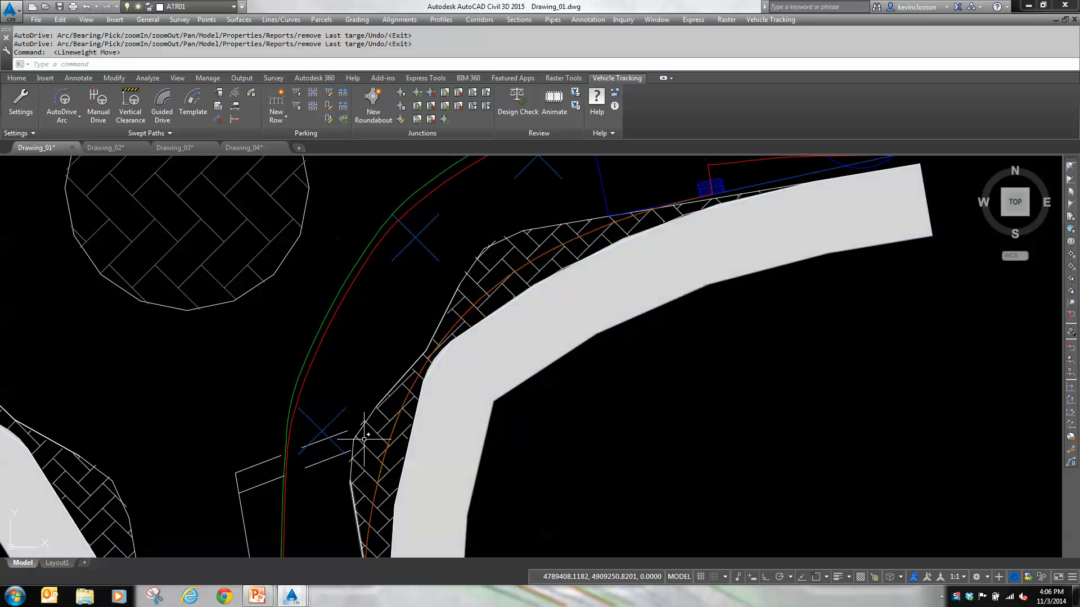
mouse_move(561, 246)
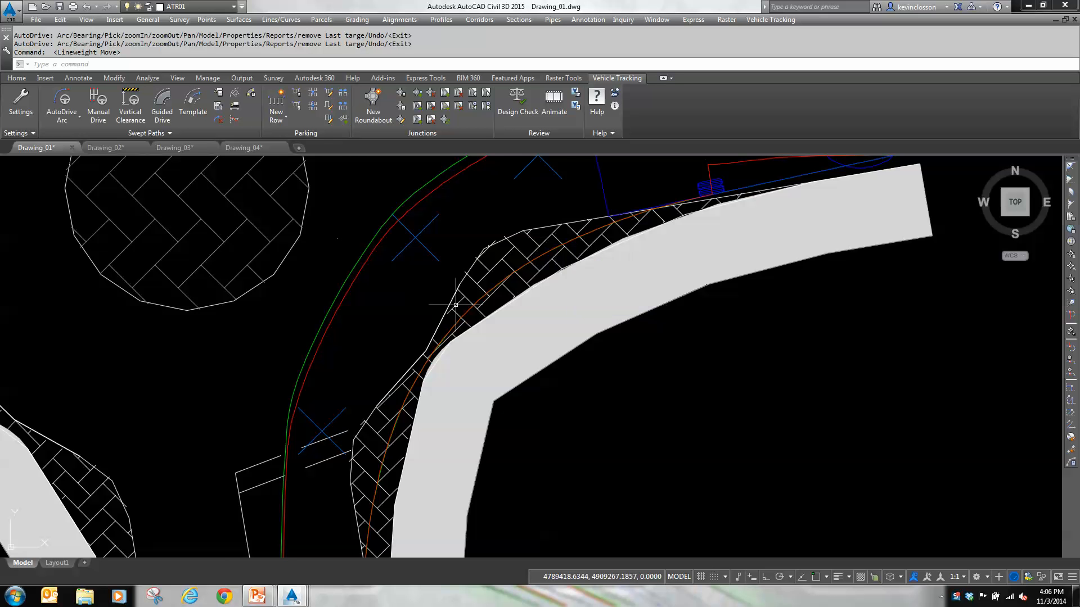
scroll(512, 276, "down", 2)
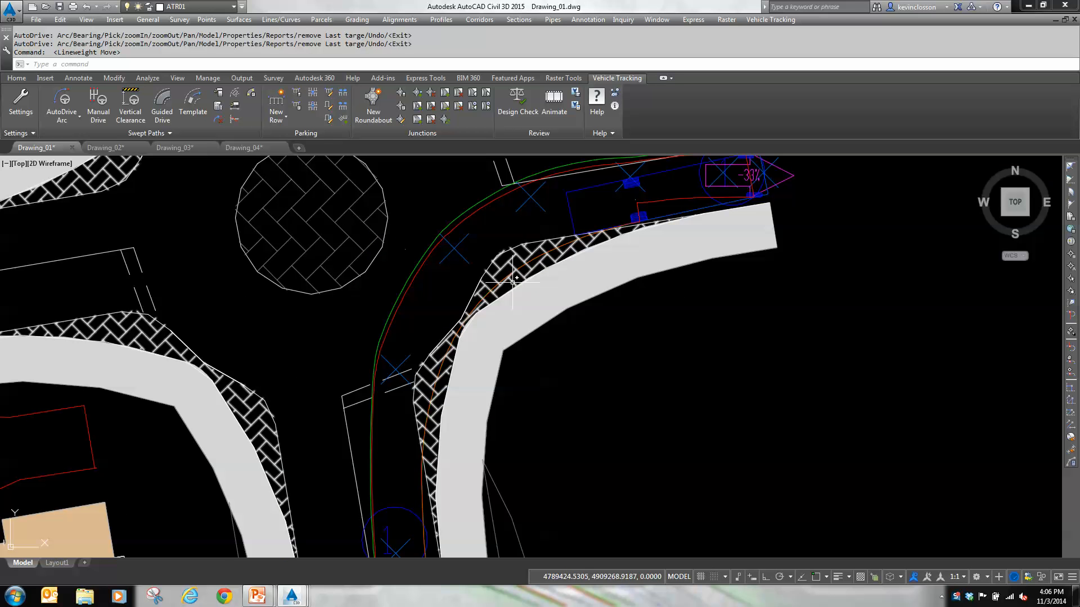
mouse_move(513, 281)
Select the bus path and slightly shift three of its target points through the roundabout's right turn to adjust the sweep
left_click(405, 289)
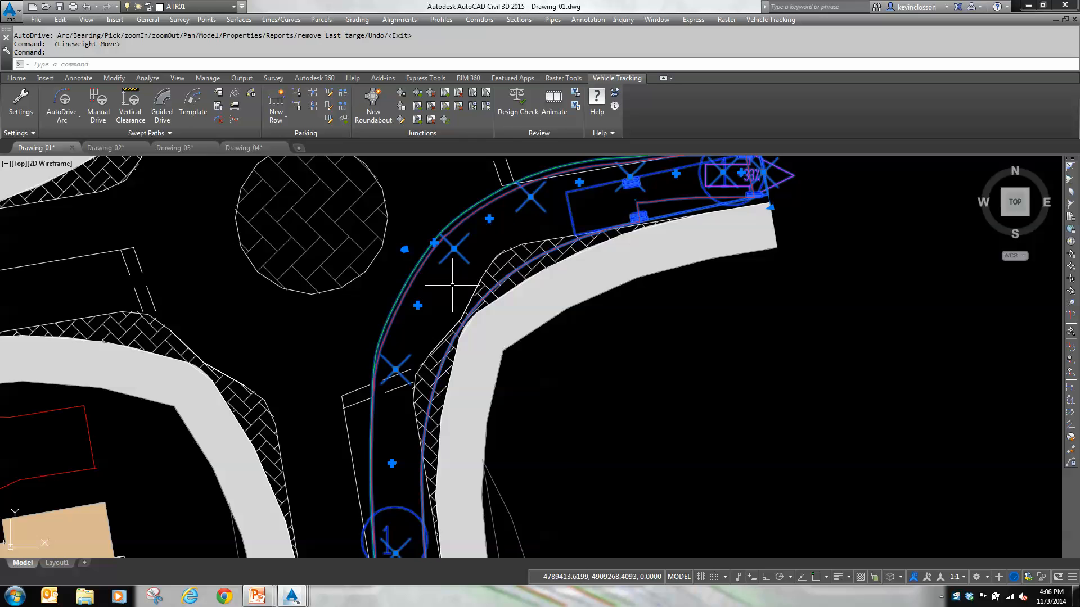
middle_click_drag(449, 284, 399, 379)
left_click(402, 341)
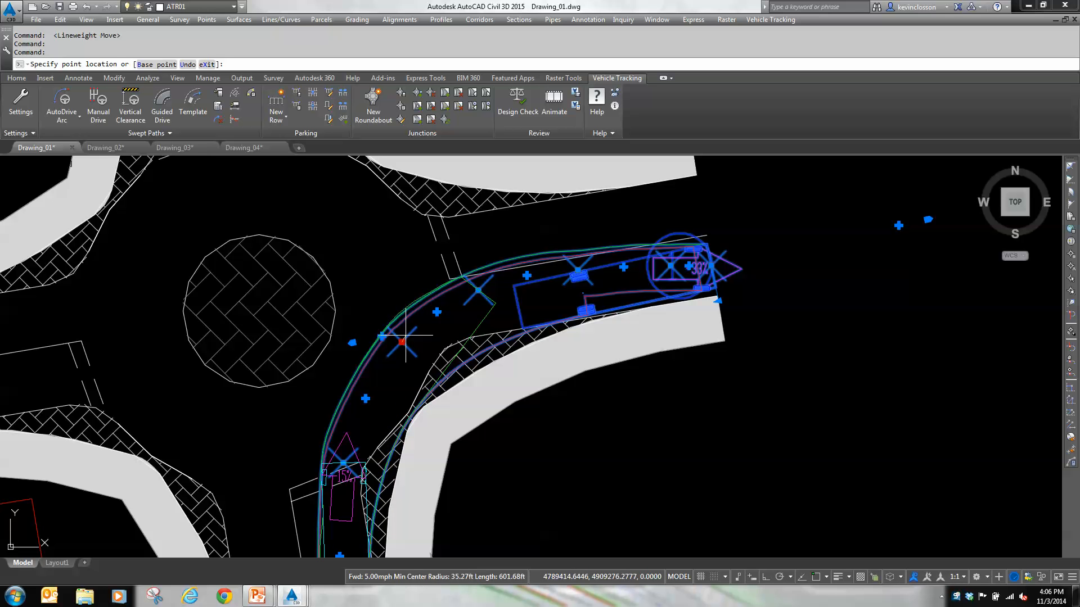
key("Return")
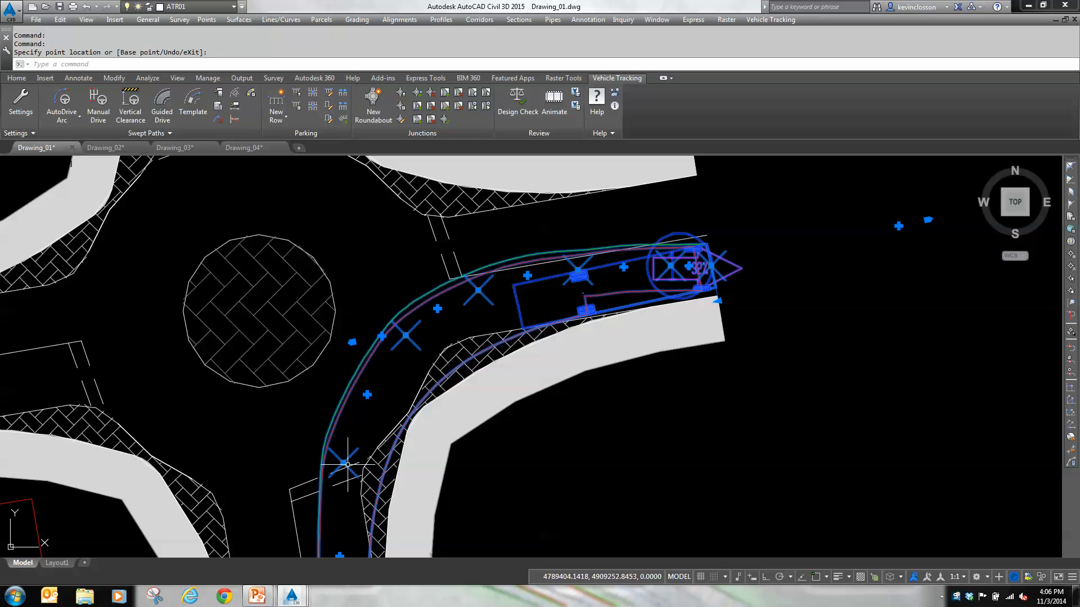
key("Return")
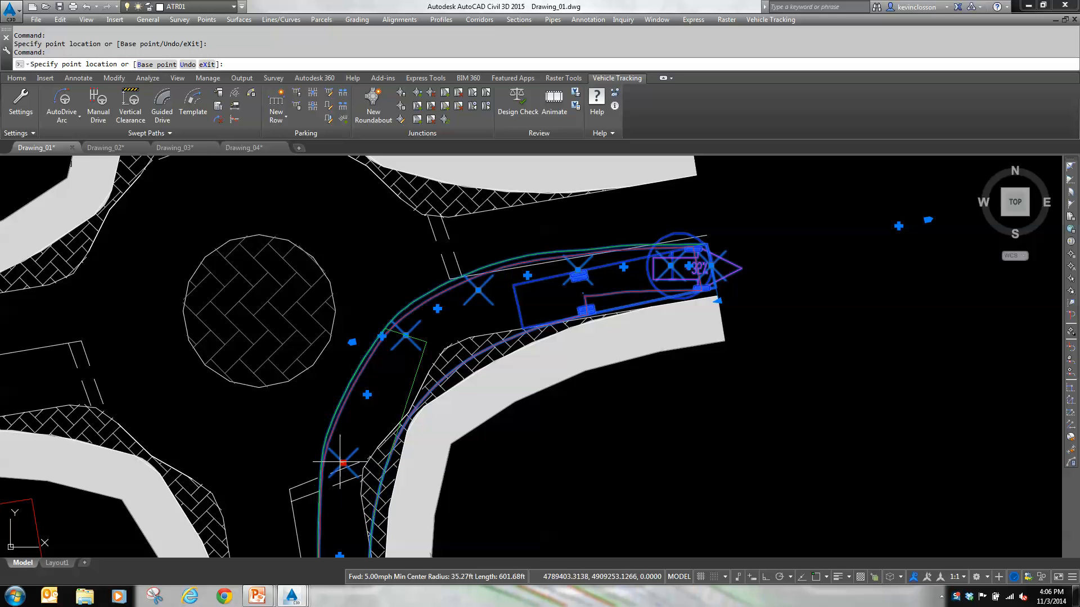
key("Return")
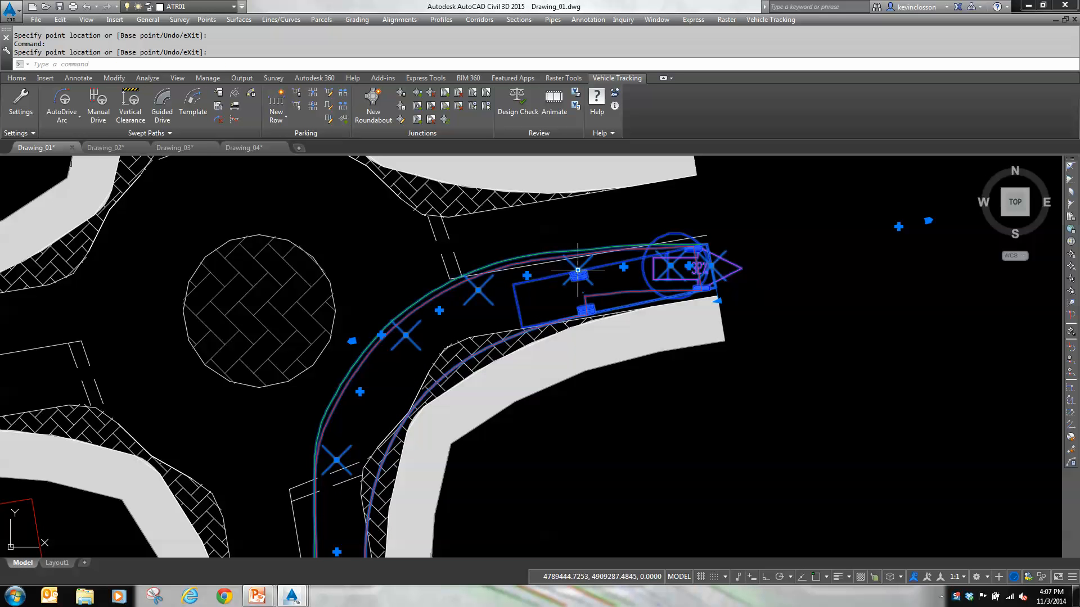
key("Return")
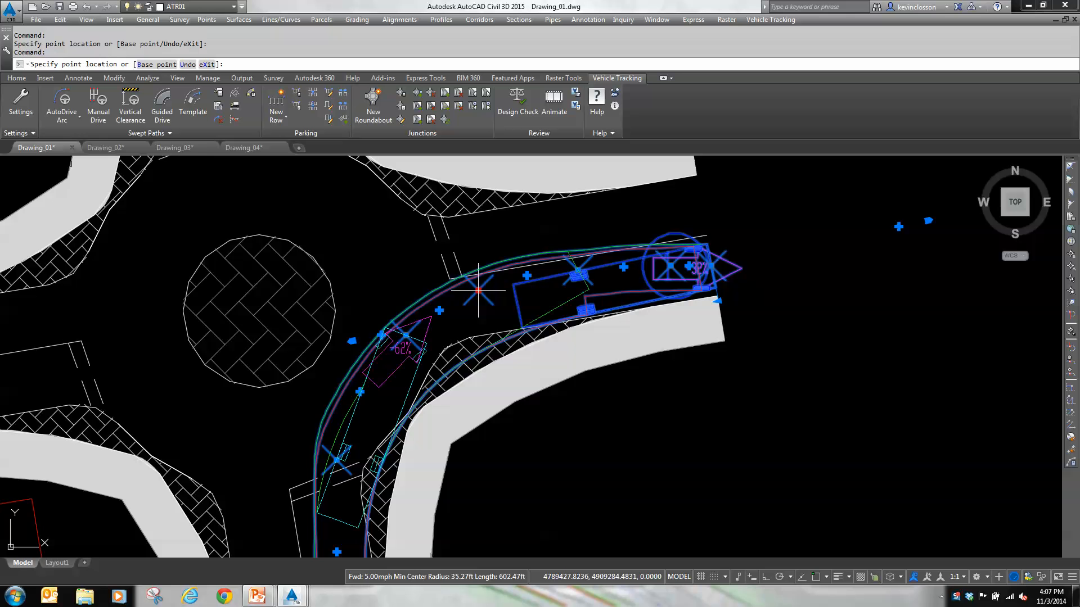
key("Return")
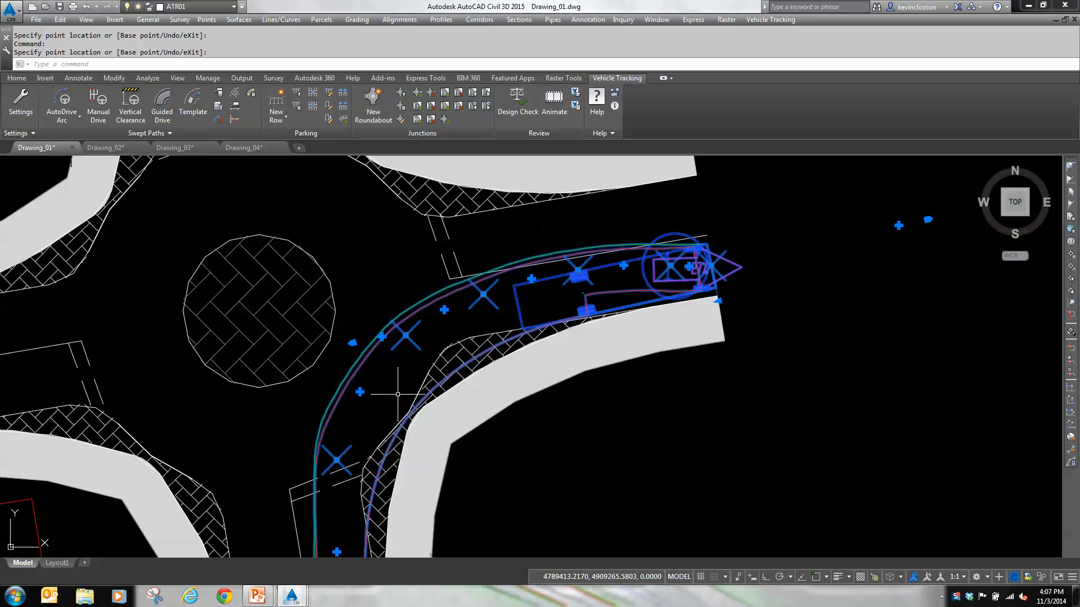
Insert a steering angle graph for the S-BUS-36 path in the empty area east of the roundabout and clear the selection
left_click(237, 122)
scroll(724, 374, "down", 3)
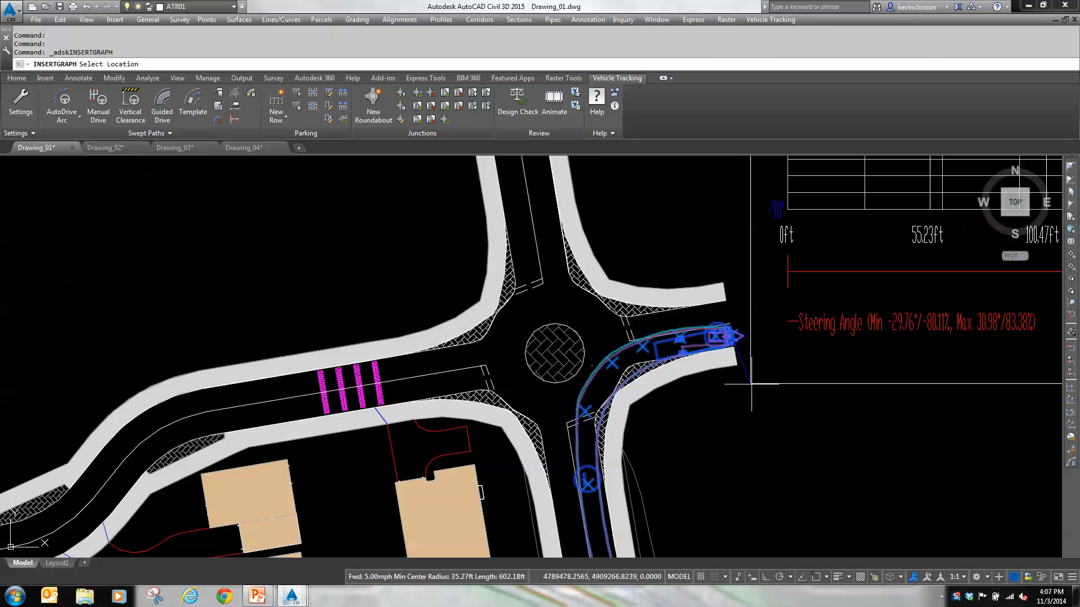
middle_click_drag(640, 370, 420, 394)
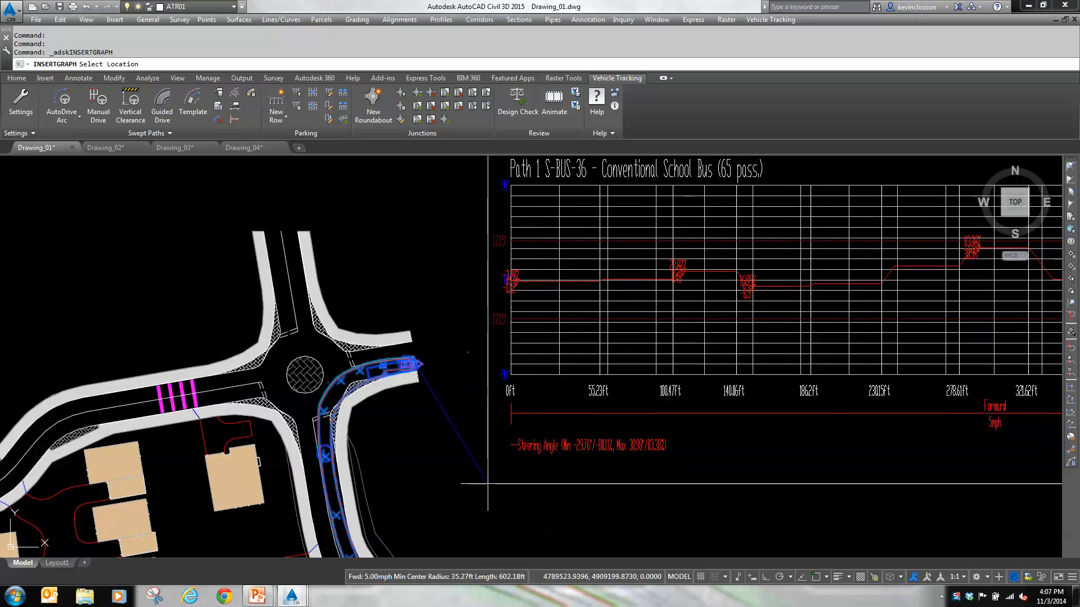
left_click(478, 447)
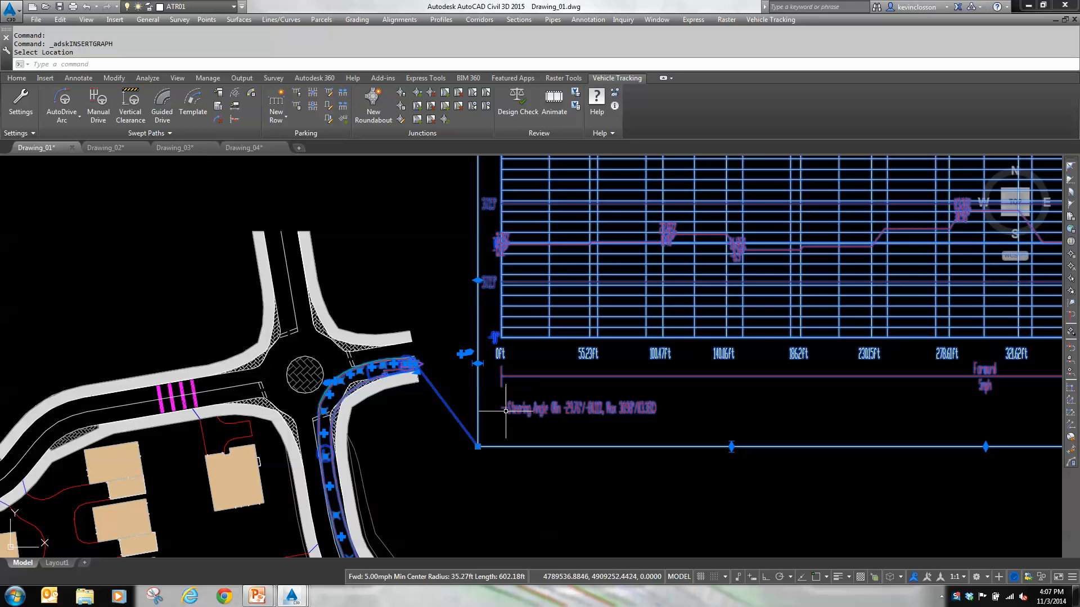
key("Escape")
Examine the S-BUS-36 steering angle graph along its chainage, including the marked peaks and the minimum/maximum legend
scroll(405, 354, "up", 5)
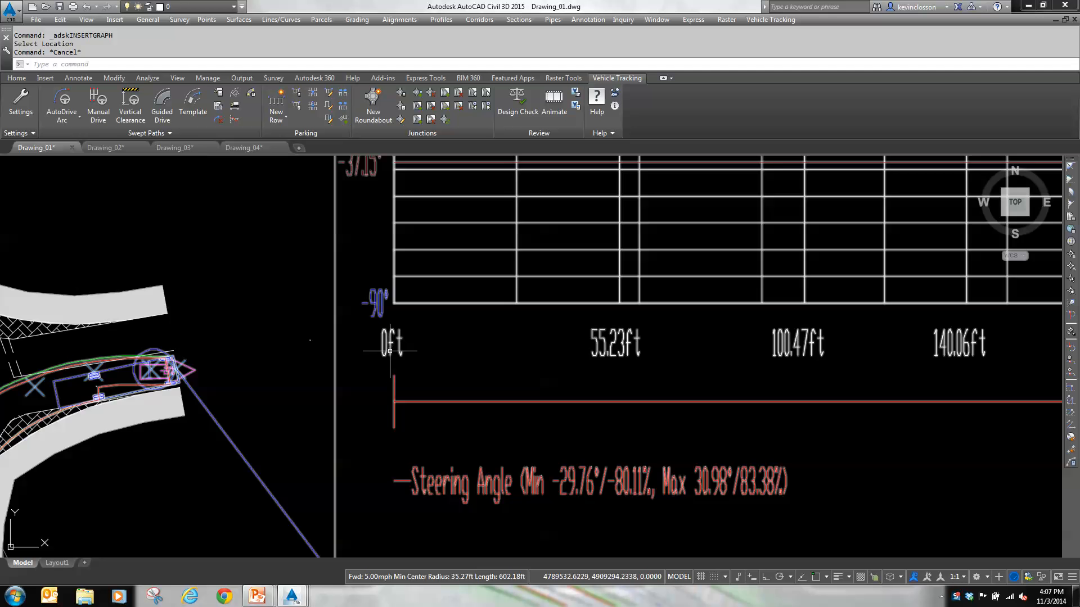
scroll(492, 321, "down", 5)
scroll(494, 365, "up", 5)
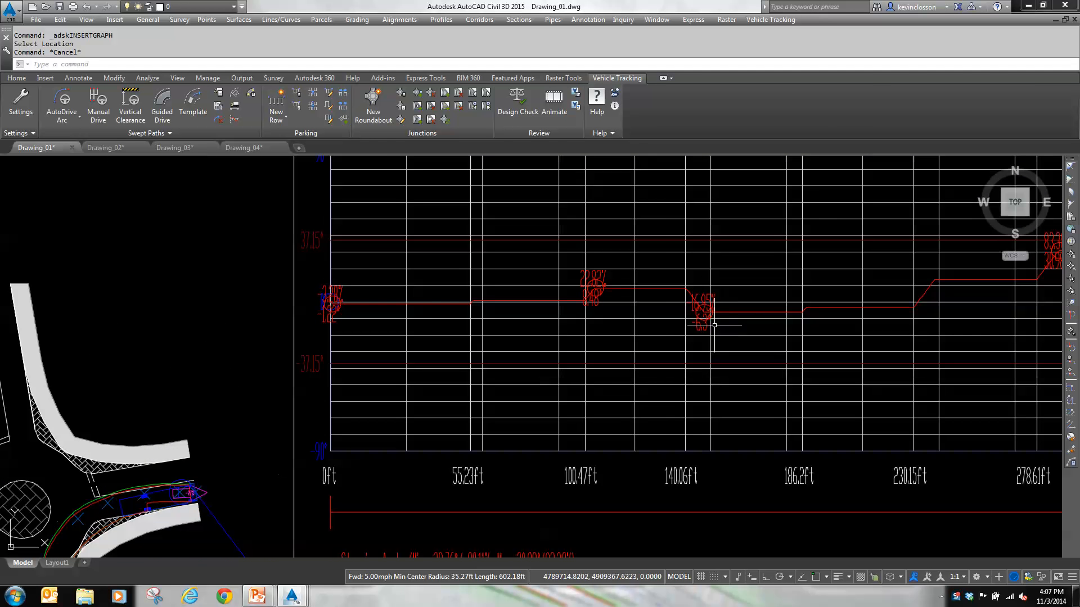
mouse_move(712, 324)
middle_mouse_down()
mouse_move(556, 357)
mouse_move(418, 363)
middle_mouse_up()
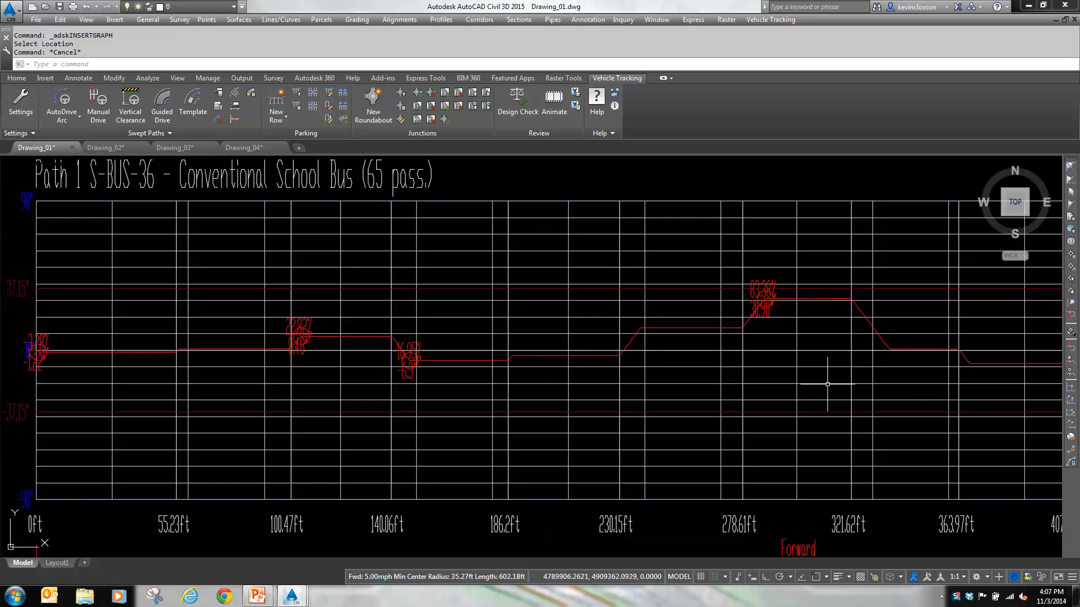
middle_click_drag(922, 385, 689, 330)
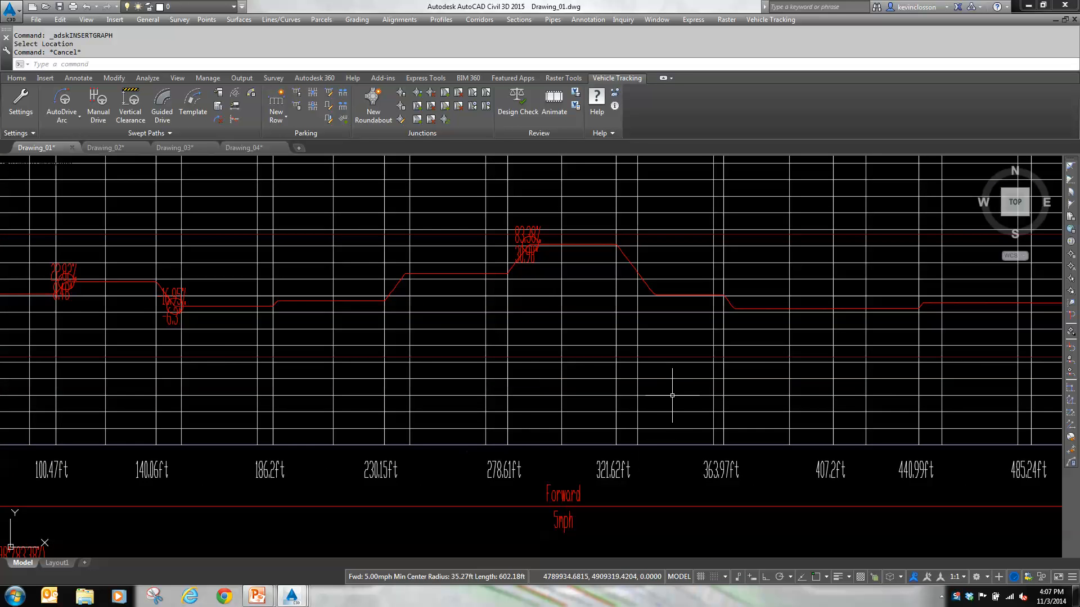
scroll(790, 359, "down", 2)
mouse_move(790, 359)
middle_mouse_down()
mouse_move(487, 345)
mouse_move(610, 357)
mouse_move(789, 350)
middle_mouse_up()
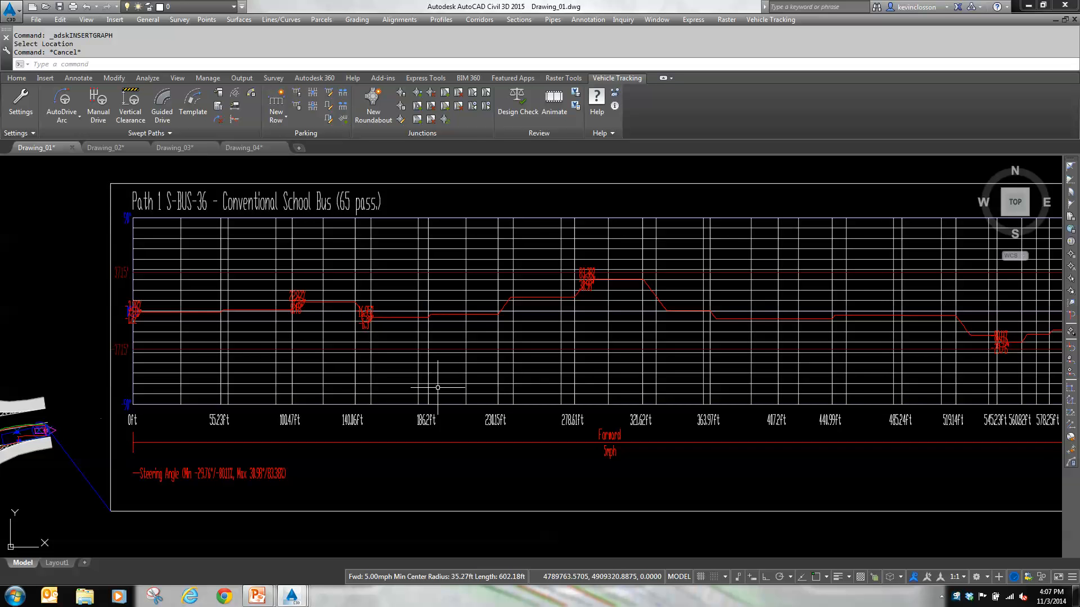
Run a design check on the S-BUS-36 path, dismiss its exceptions report and switch to Drawing_02
left_click(518, 121)
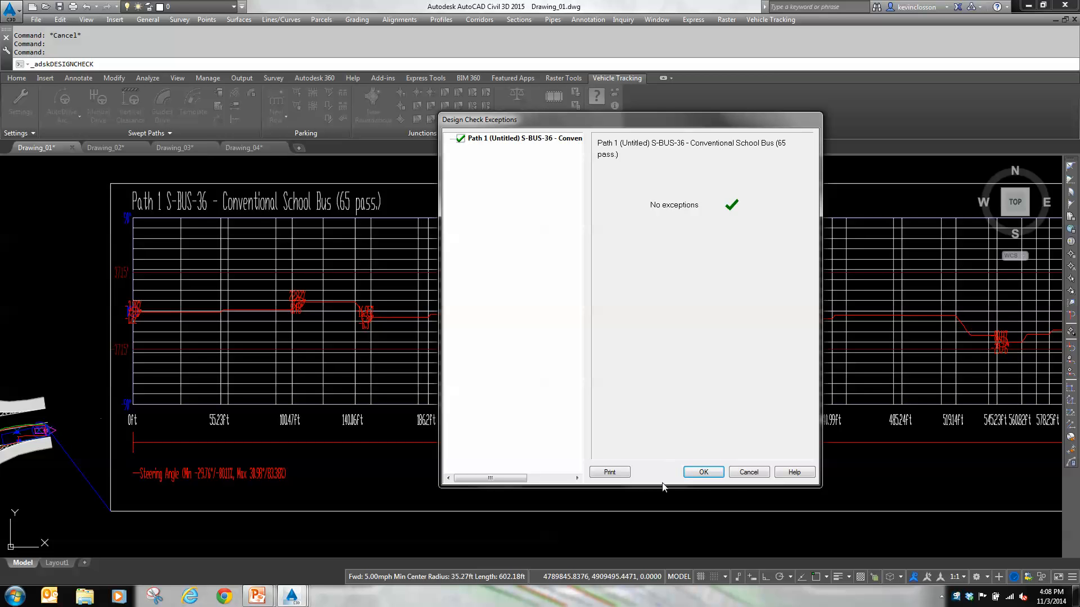
left_click(748, 472)
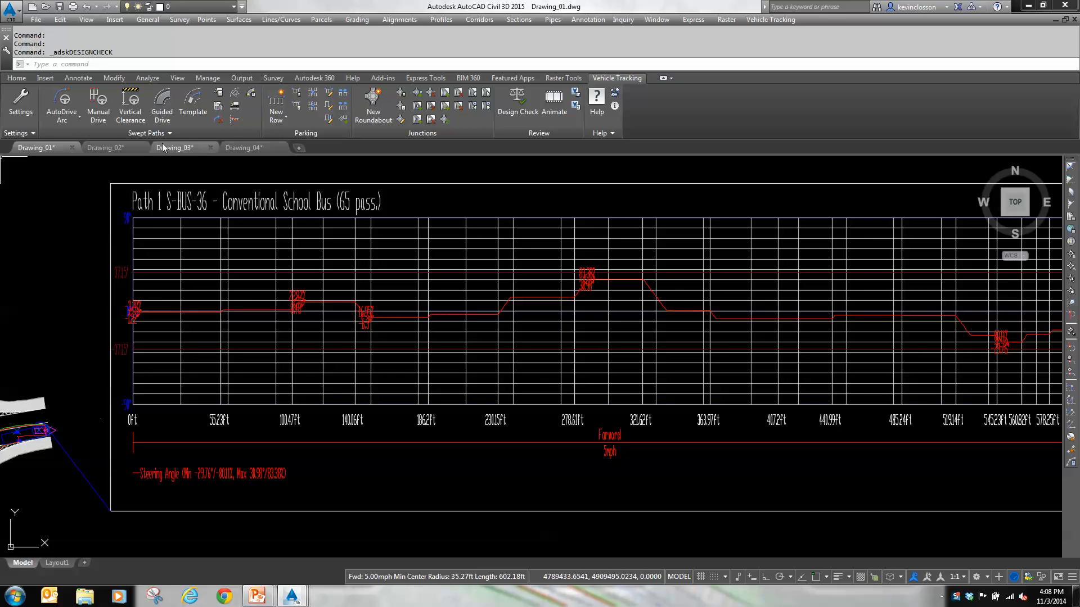
left_click(115, 148)
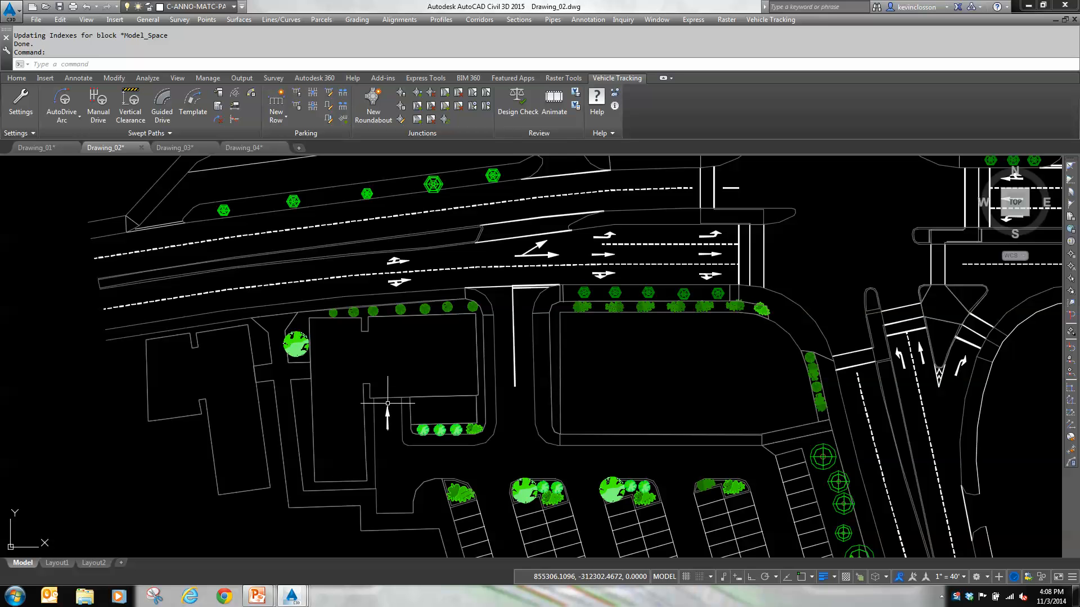
Look up the SU-30 Single Unit Truck under AASHTO 2011 (US Customary) in the vehicle library and view its side elevation
left_click(218, 94)
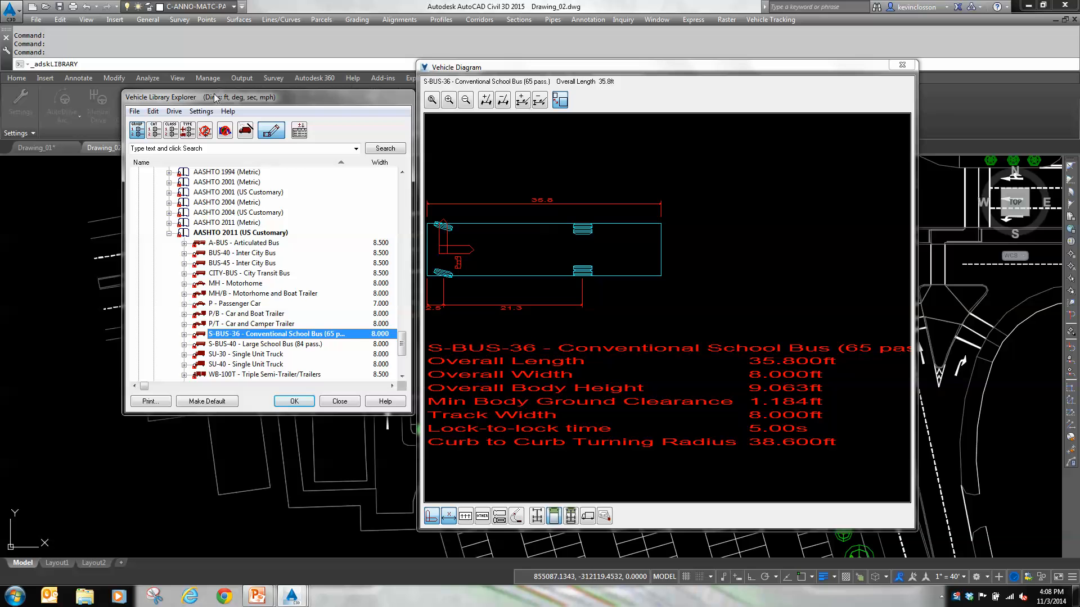
left_click_drag(236, 99, 193, 89)
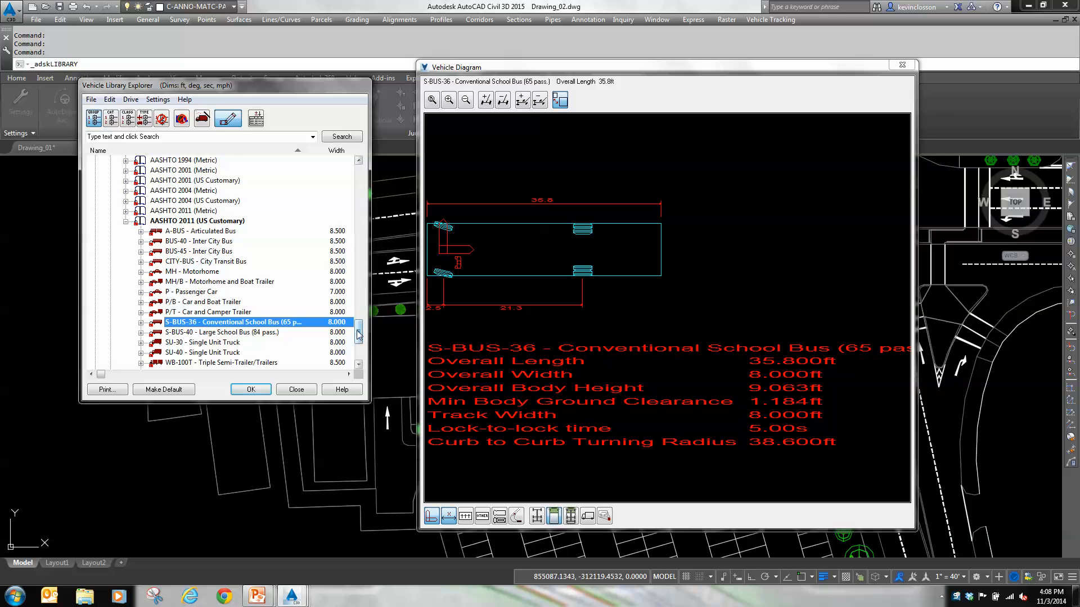
scroll(364, 336, "down", 1)
left_click(222, 323)
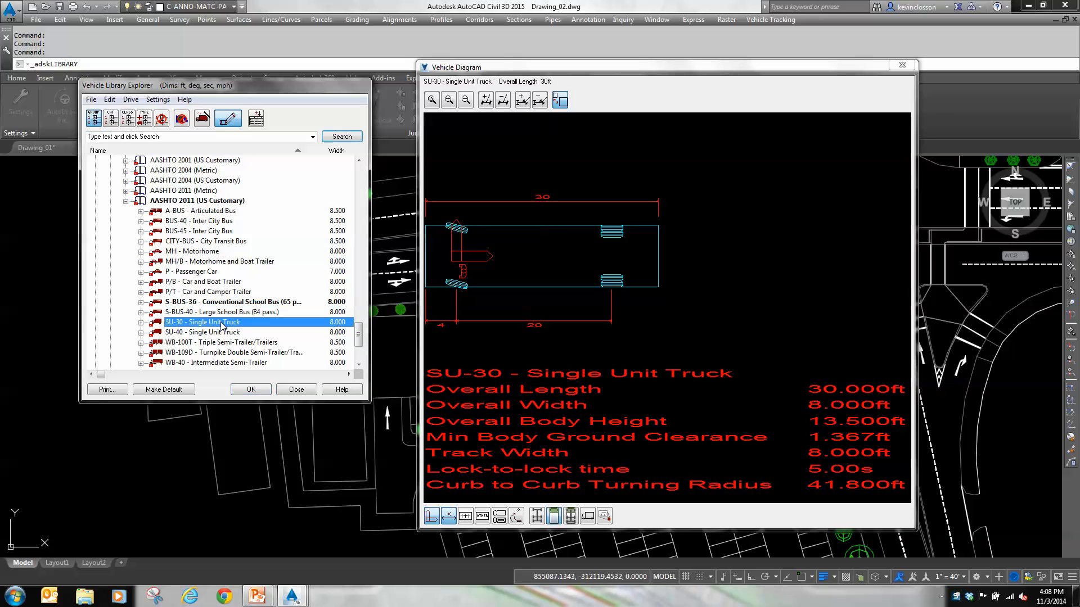
left_click(589, 518)
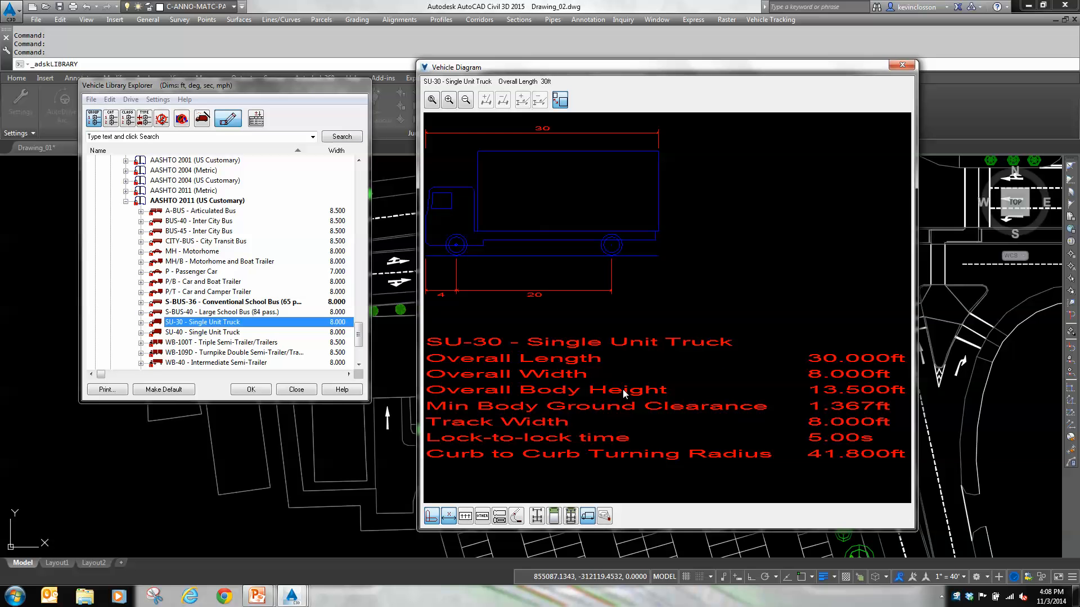
left_click(250, 390)
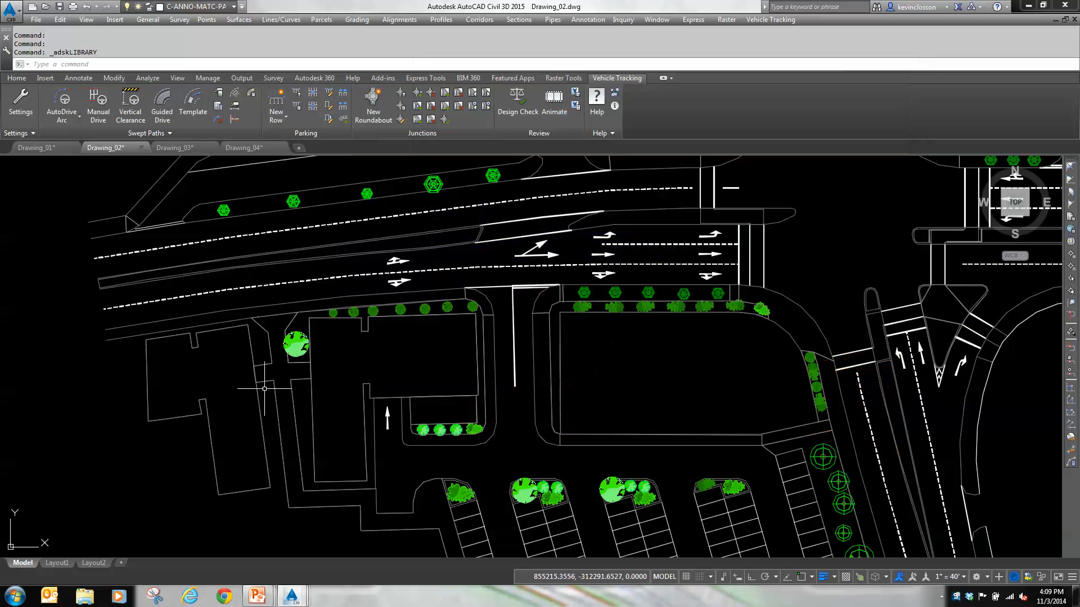
Start an AutoDrive path with the S-BUS-36 aligned in the eastbound lane west of the site entrance and drive it a short way forward
left_click(77, 101)
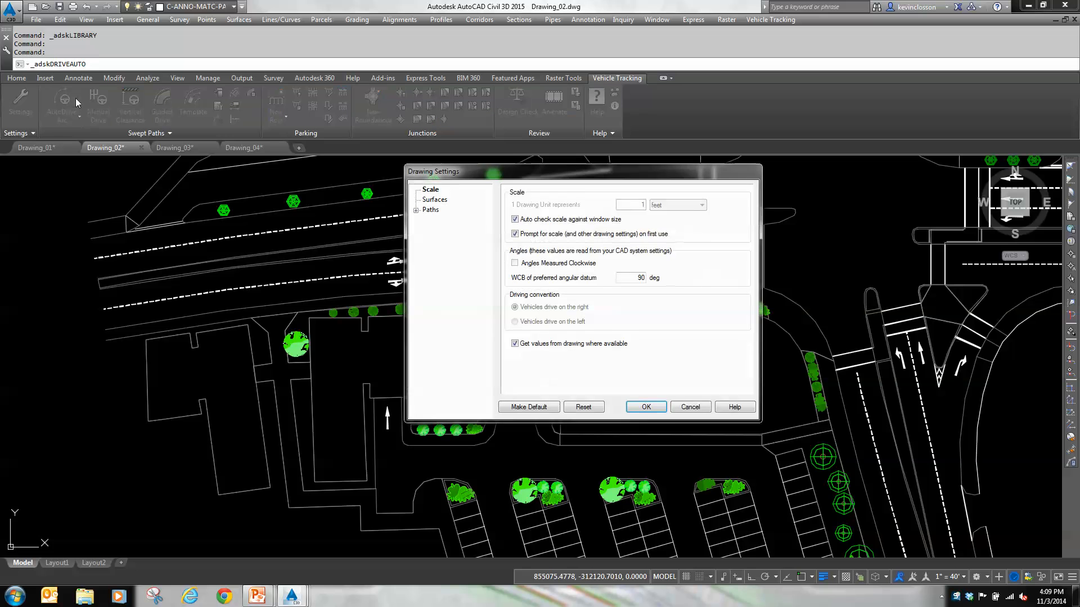
left_click(646, 411)
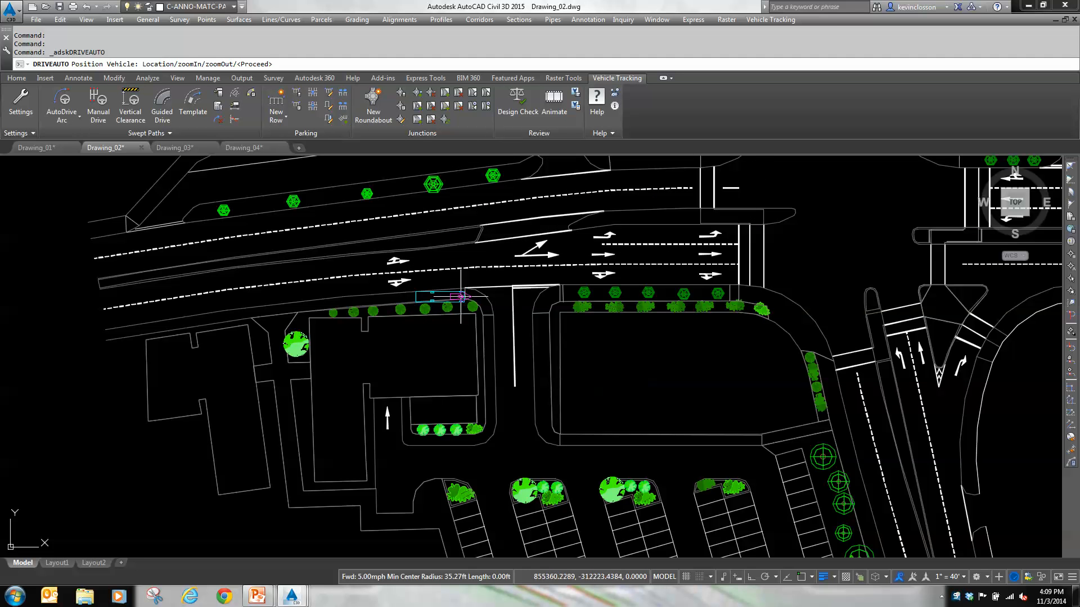
left_click(355, 285)
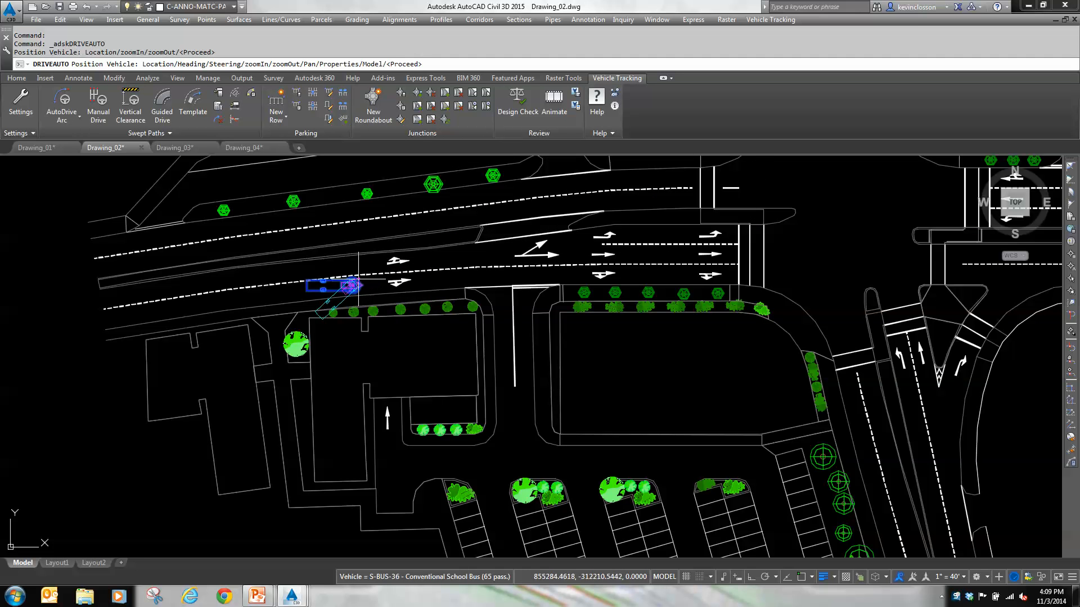
left_click(448, 276)
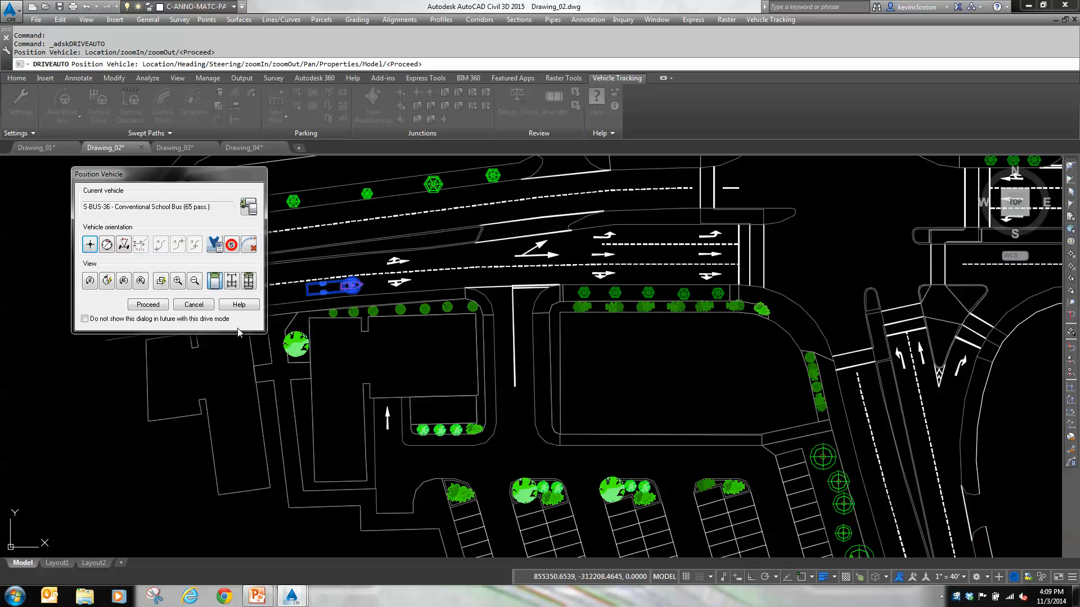
left_click(162, 308)
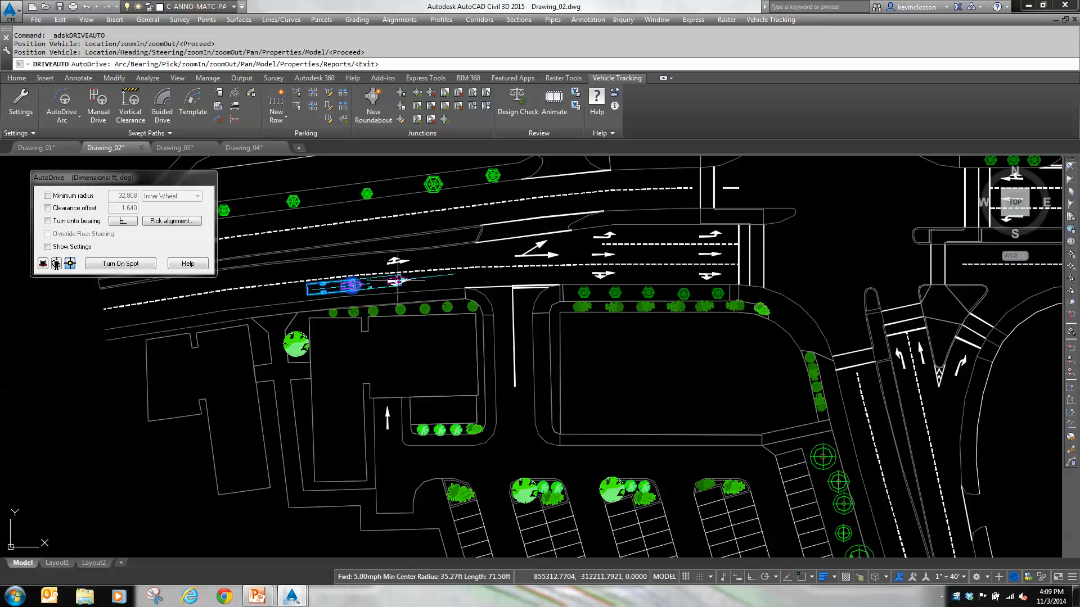
left_click(420, 280)
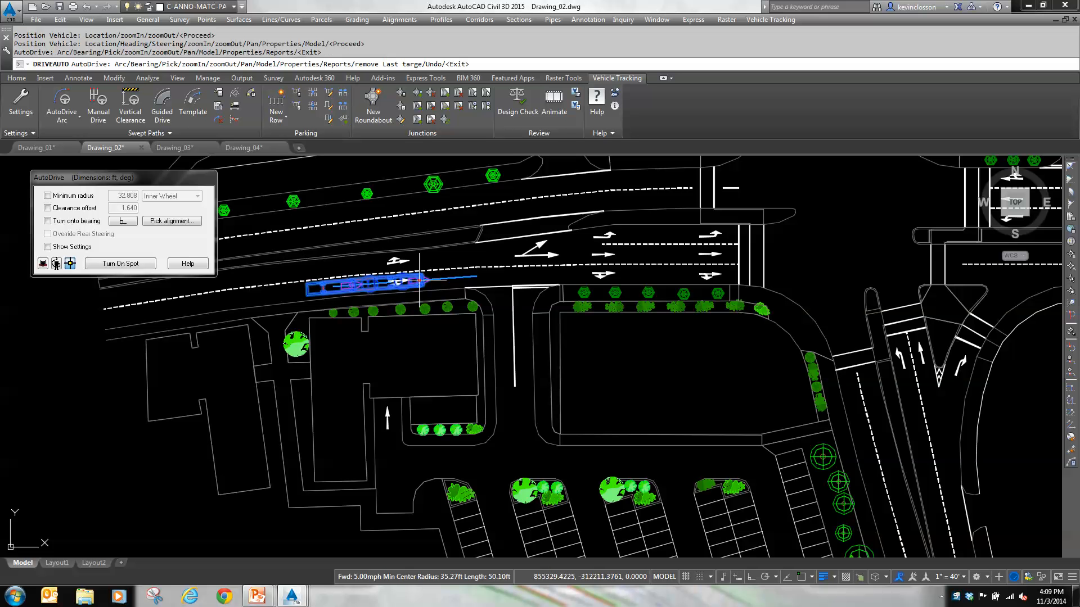
Turn the bus right into the entrance drive, using the white centre line of the drive as the picked alignment
scroll(456, 280, "up", 5)
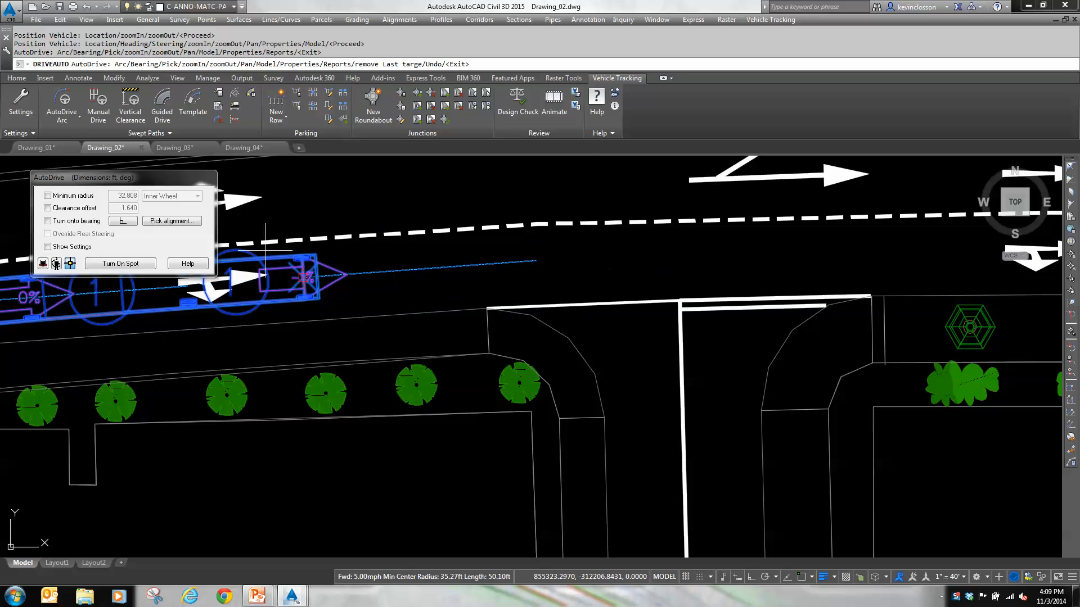
left_click(171, 221)
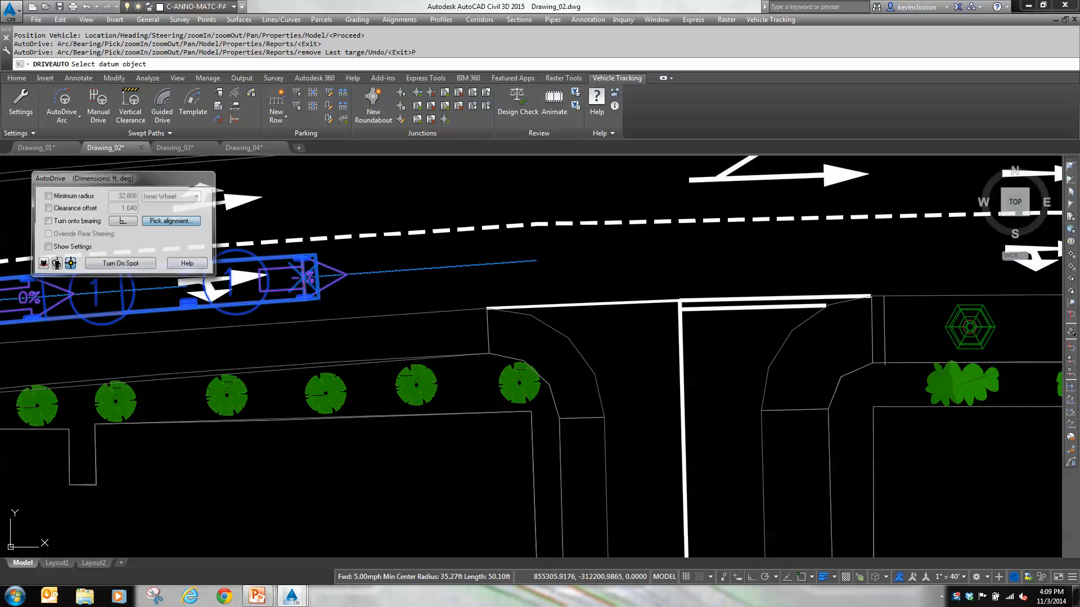
scroll(676, 353, "down", 4)
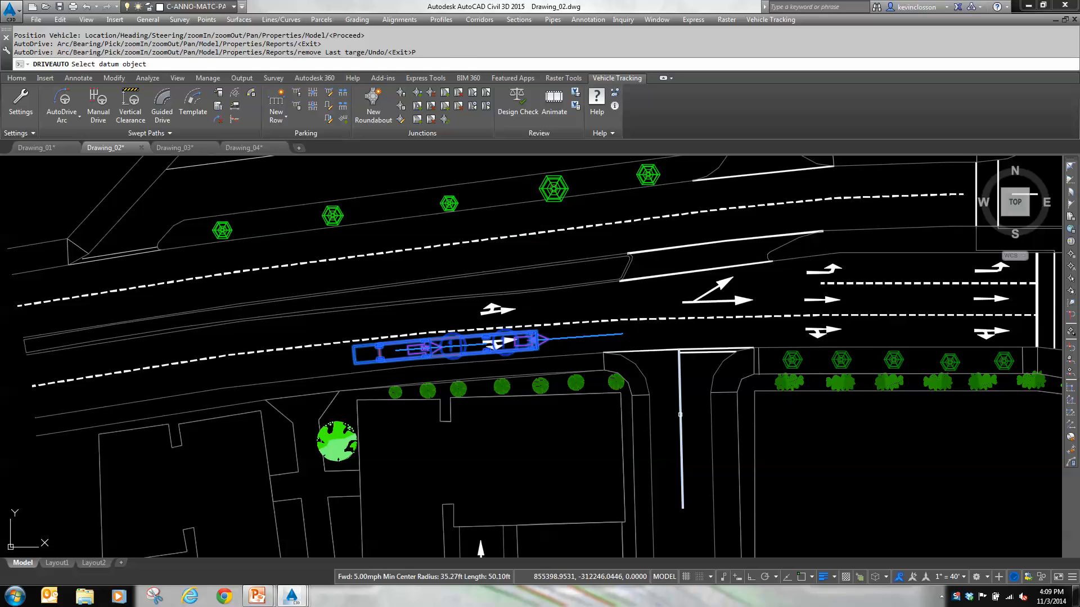
left_click(680, 414)
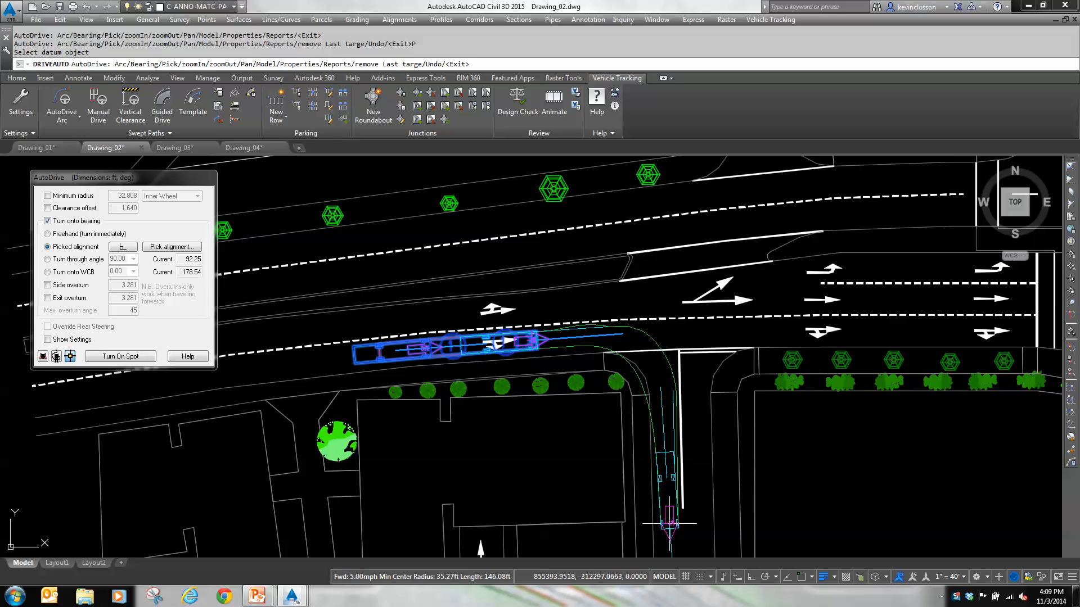
left_click(669, 525)
Turn the bus left into the parking aisle, aligned to the kerb line along the south side of the empty block
scroll(670, 525, "down", 3)
middle_click_drag(670, 526, 566, 381)
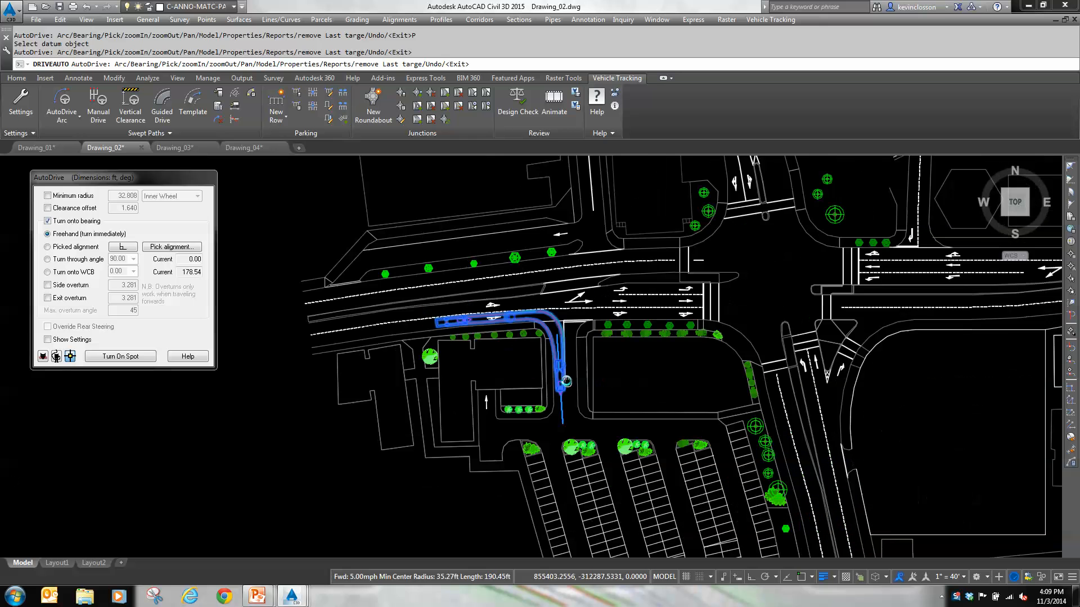
left_click(178, 248)
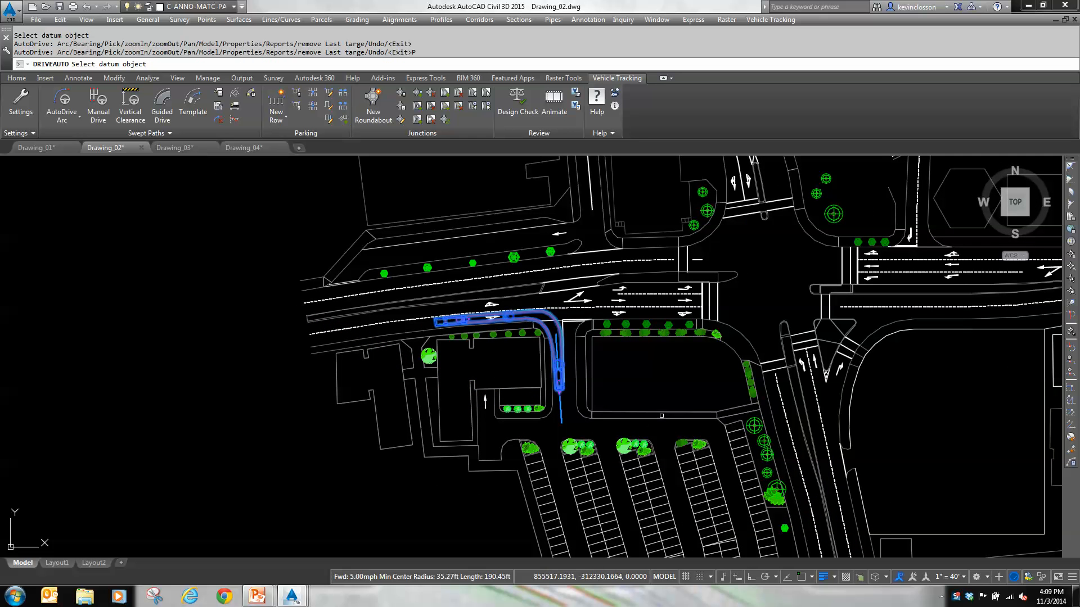
left_click(660, 419)
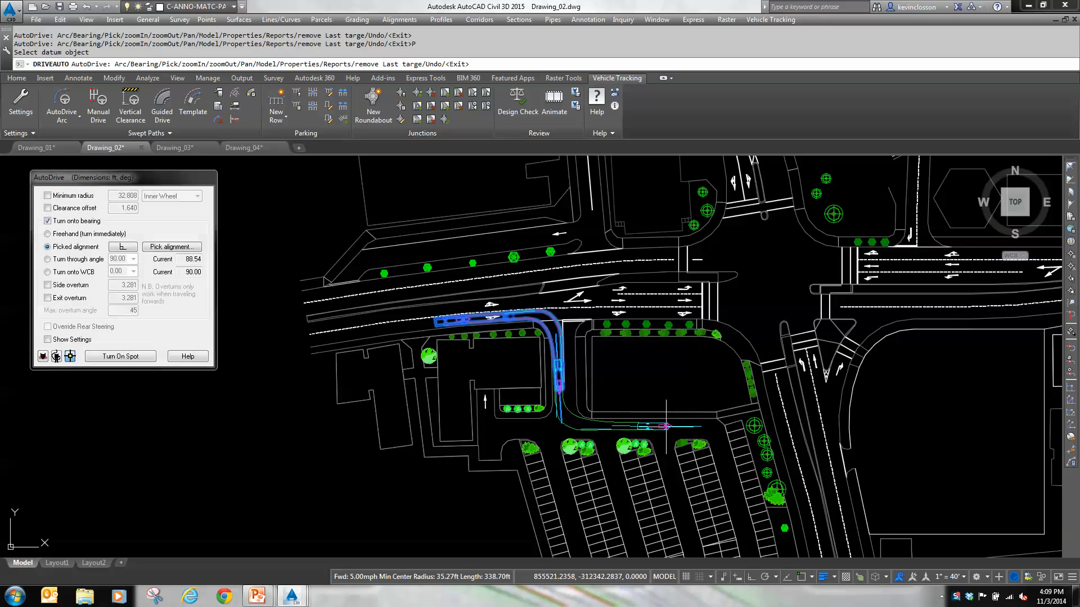
scroll(663, 429, "up", 4)
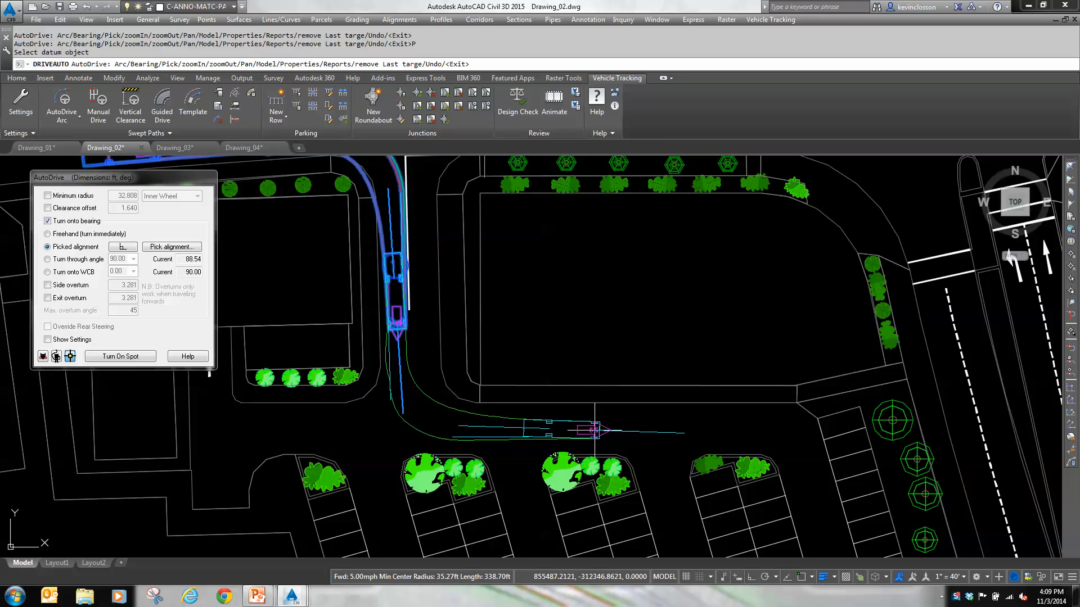
left_click(599, 432)
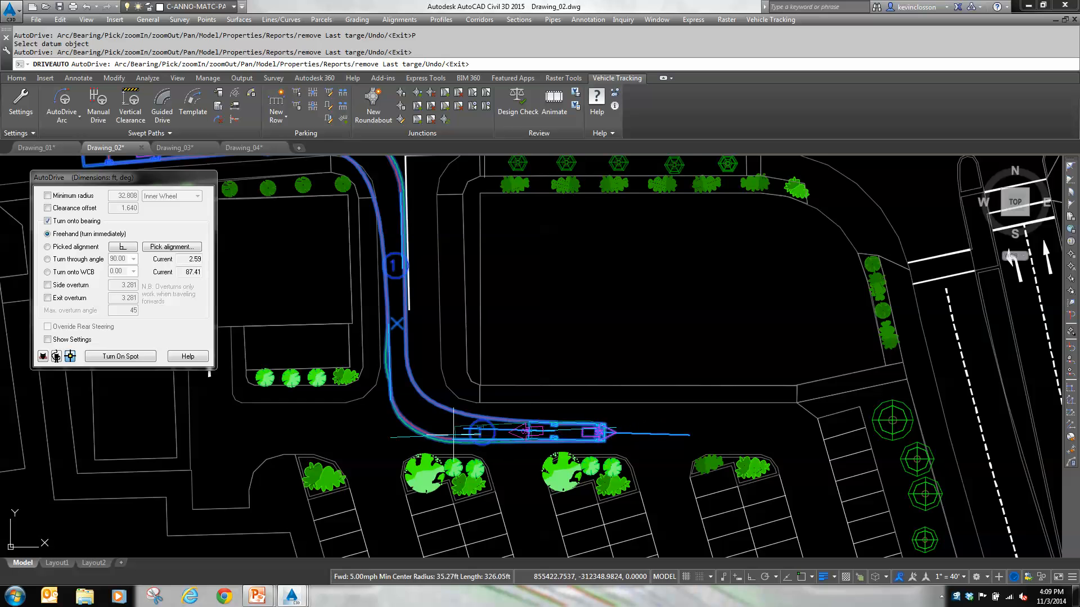
Reverse the bus into the loading bay beside the building, aligned to the bay's west wall line, and finish the path
left_click(171, 247)
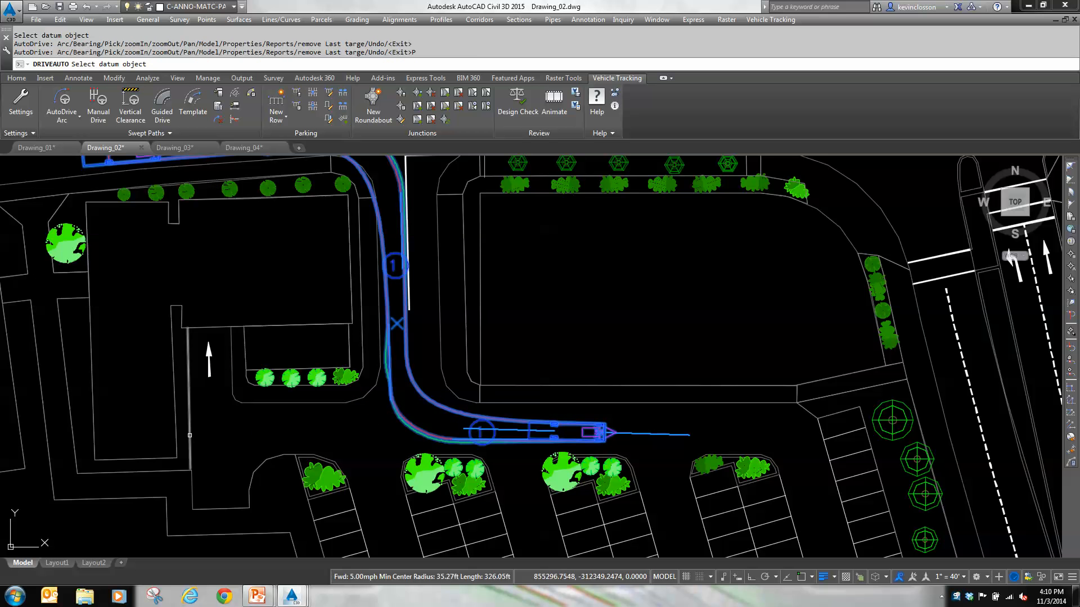
left_click(190, 435)
middle_click_drag(230, 440, 375, 448)
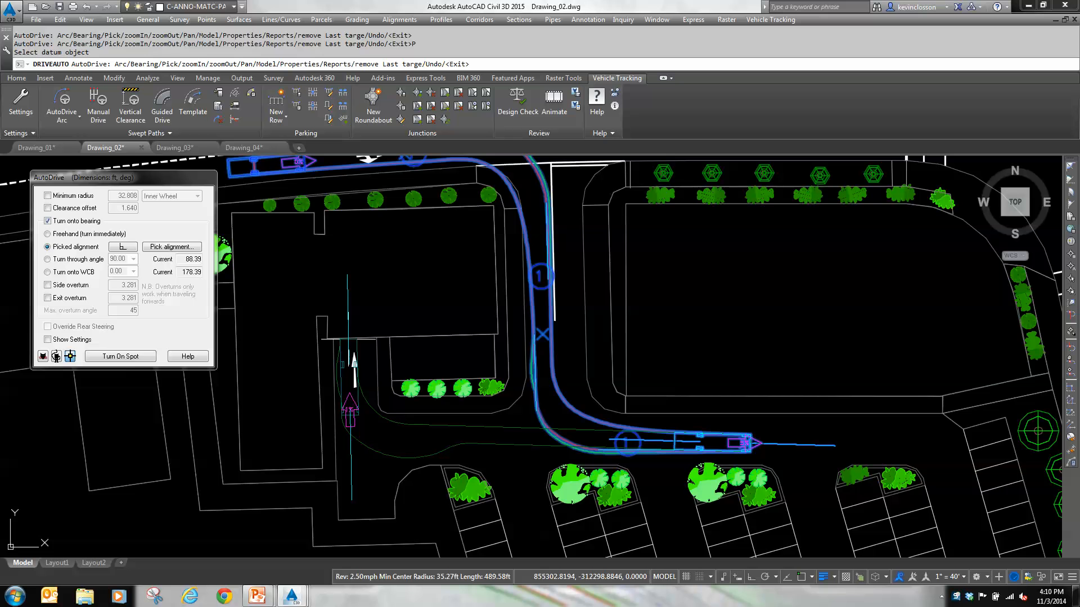
left_click(347, 339)
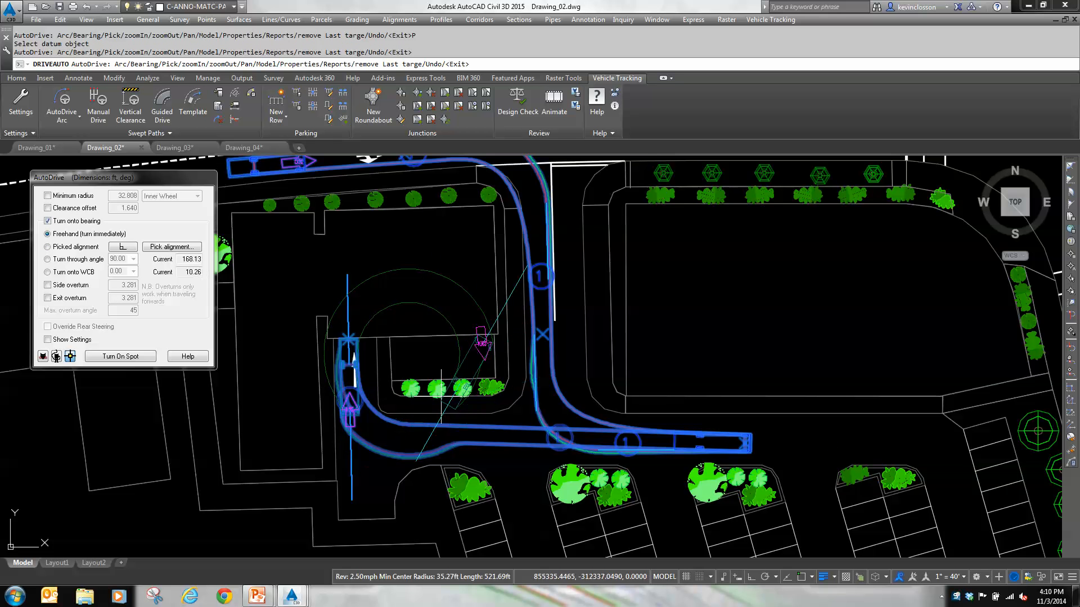
key("Return")
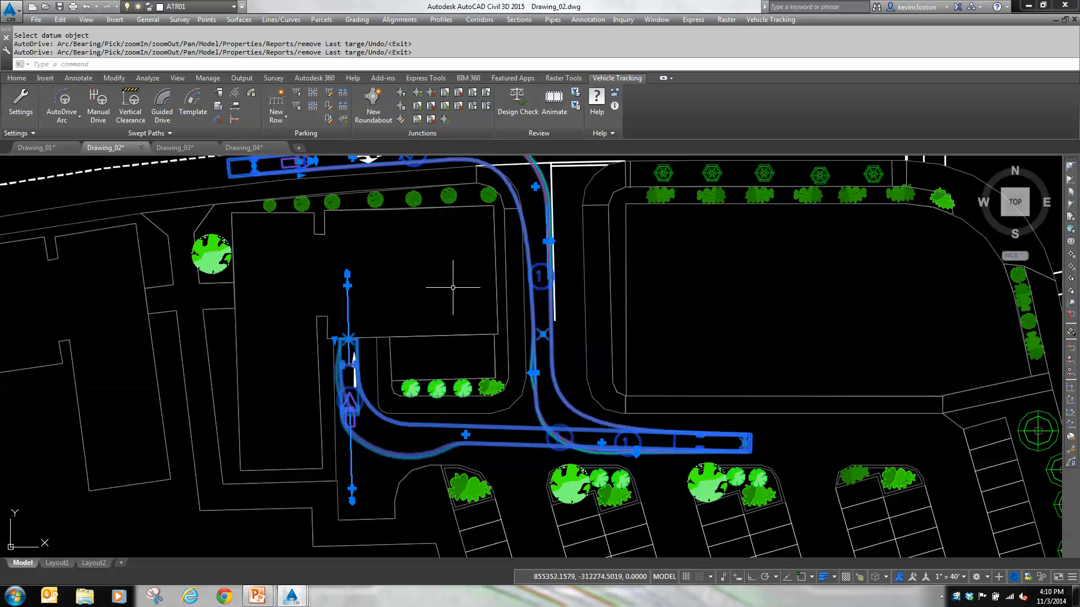
key("Escape")
Examine the swept envelope at the entrance corner, along the parking aisle and in the loading bay, and select the path
scroll(509, 225, "up", 5)
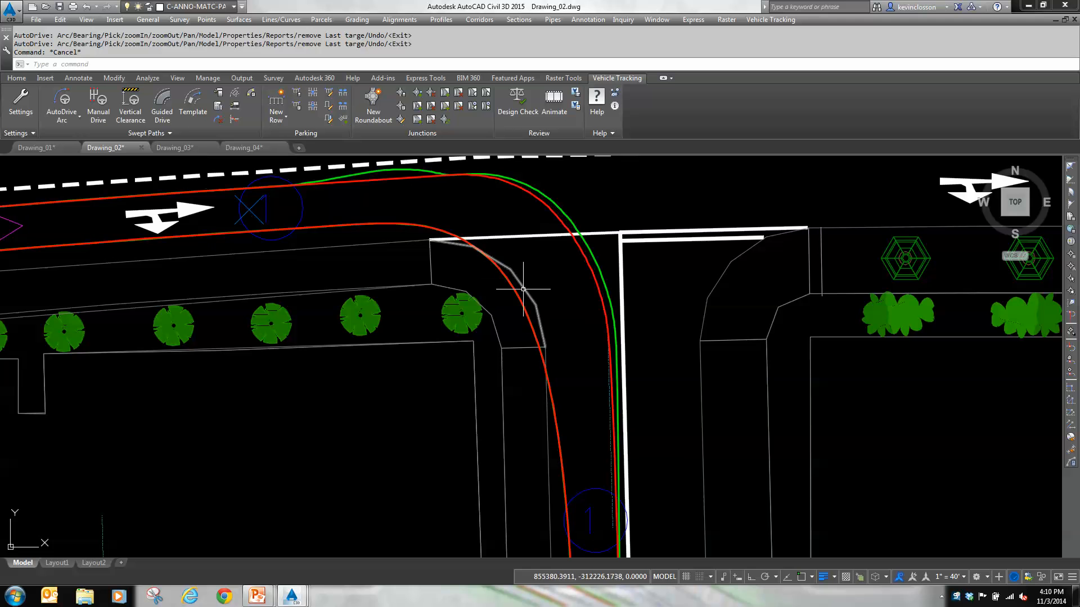
middle_click_drag(609, 370, 598, 217)
scroll(599, 217, "down", 2)
middle_click_drag(651, 416, 637, 299)
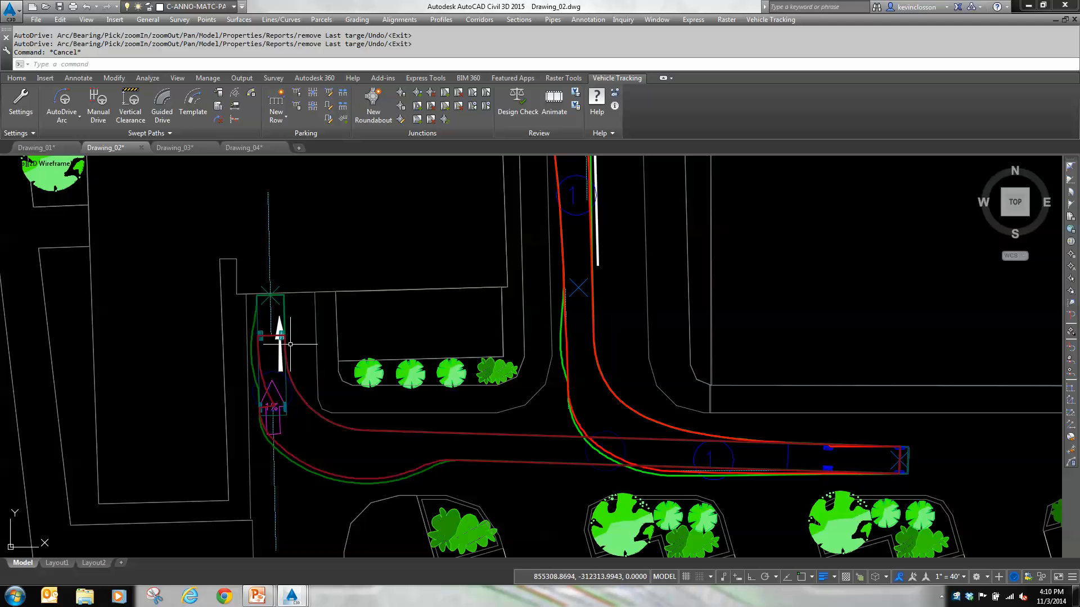
left_click(301, 481)
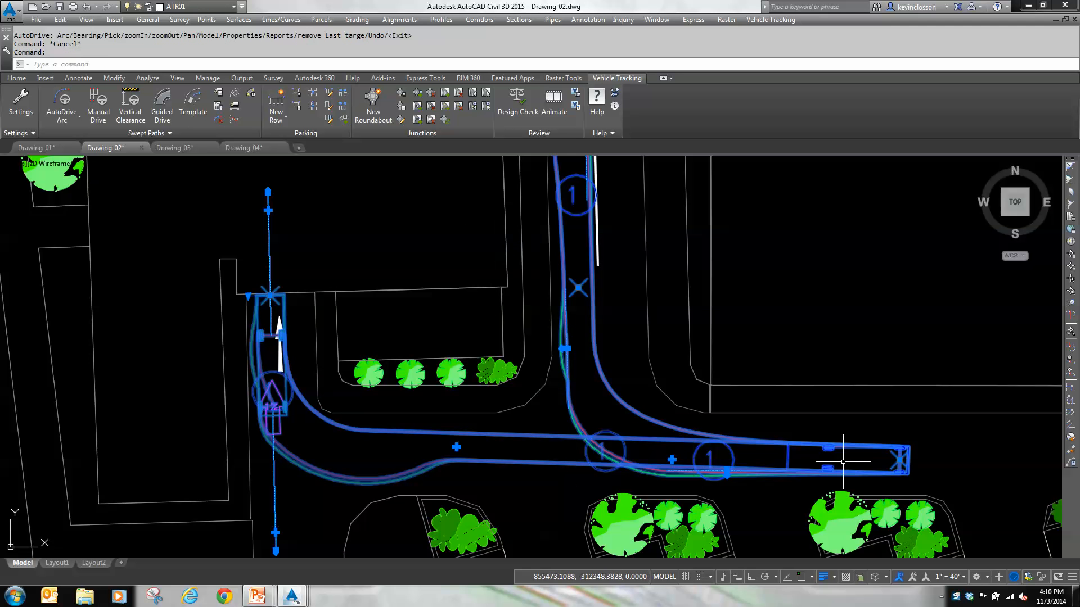
Shift the swept path's alignment grip in the upper entrance drive slightly east, towards the white centre line
scroll(643, 326, "down", 2)
middle_click_drag(629, 283, 623, 416)
scroll(623, 415, "down", 2)
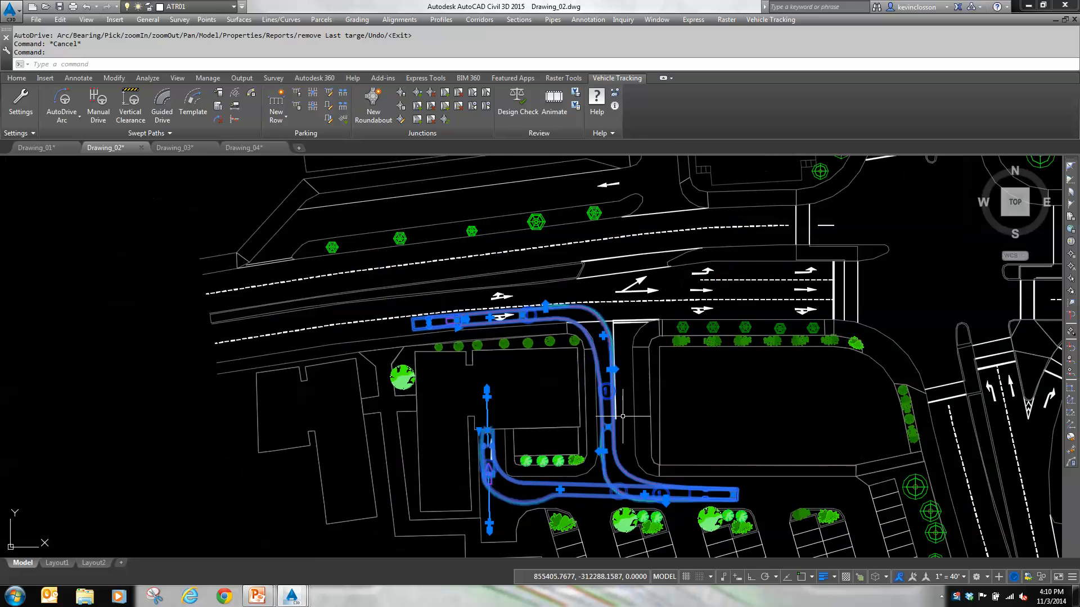
scroll(583, 358, "up", 4)
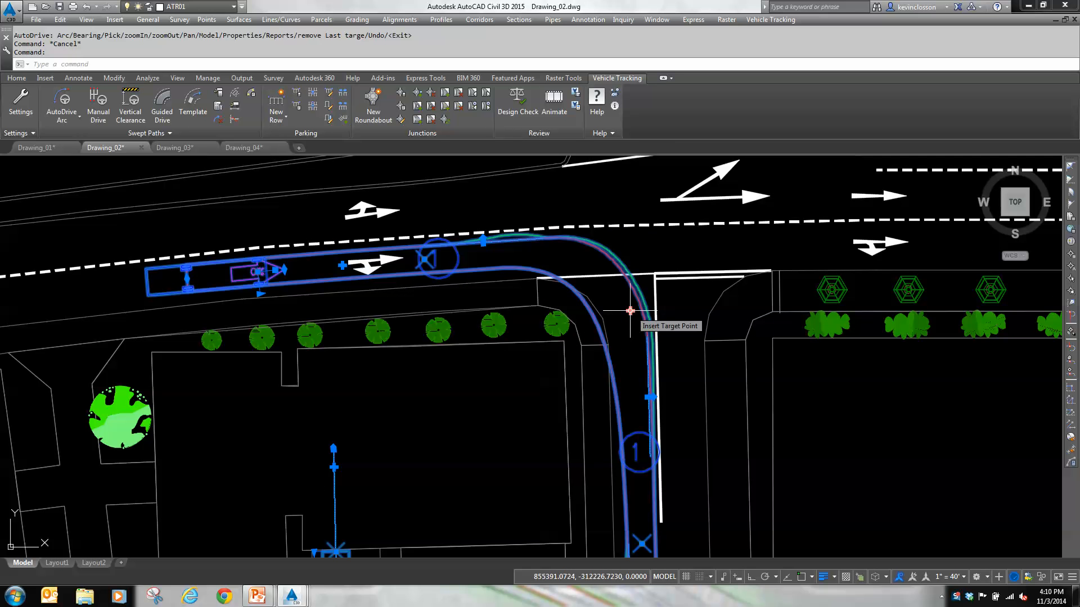
left_click(649, 397)
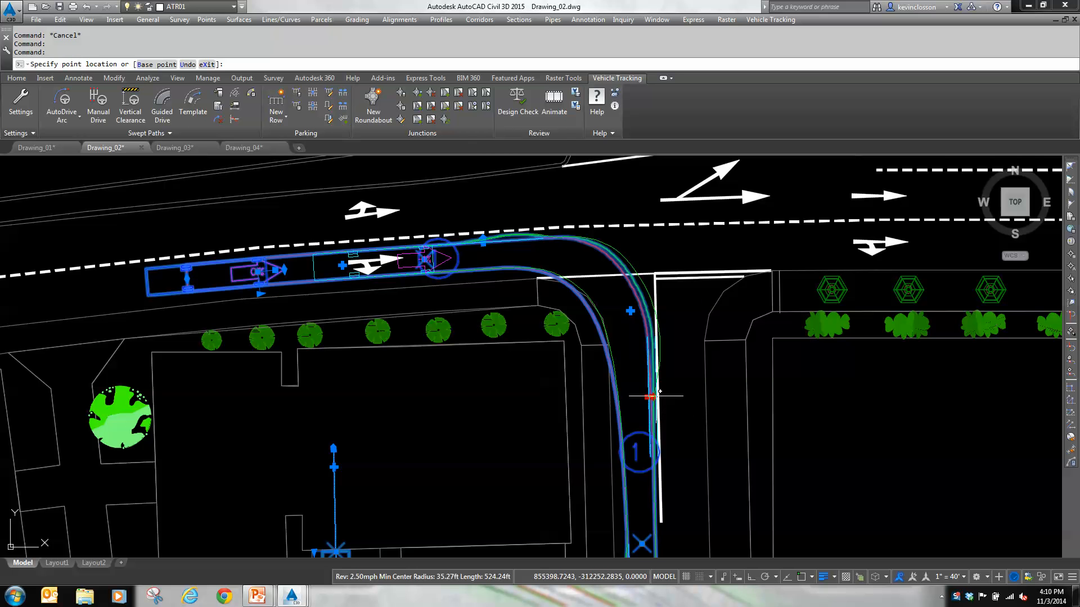
left_click(657, 397)
Move the path's target point farther down the entrance drive slightly north-east
middle_click_drag(694, 434, 700, 290)
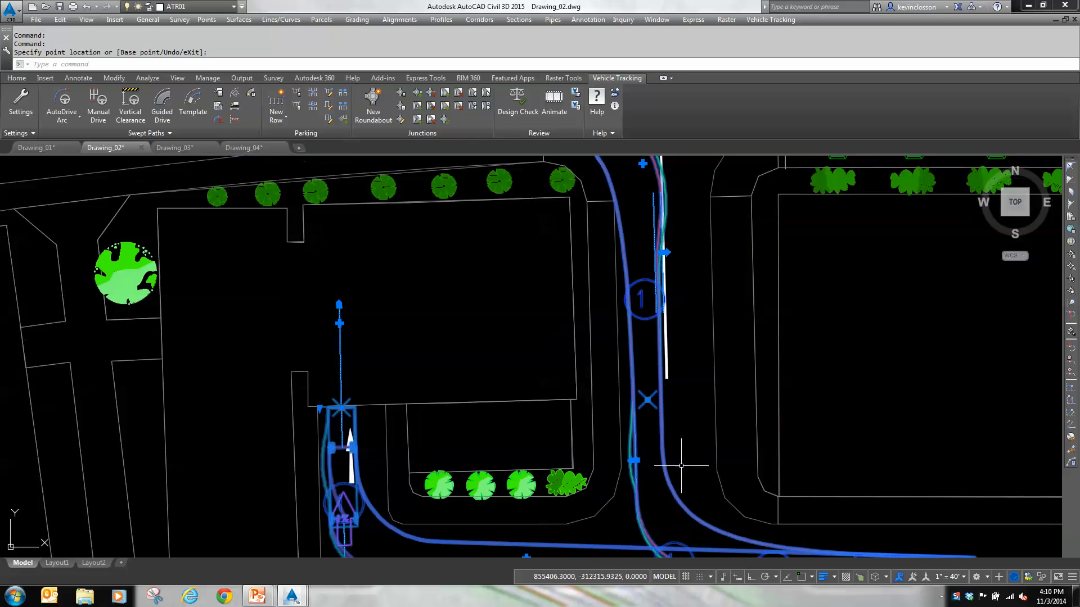
left_click(648, 400)
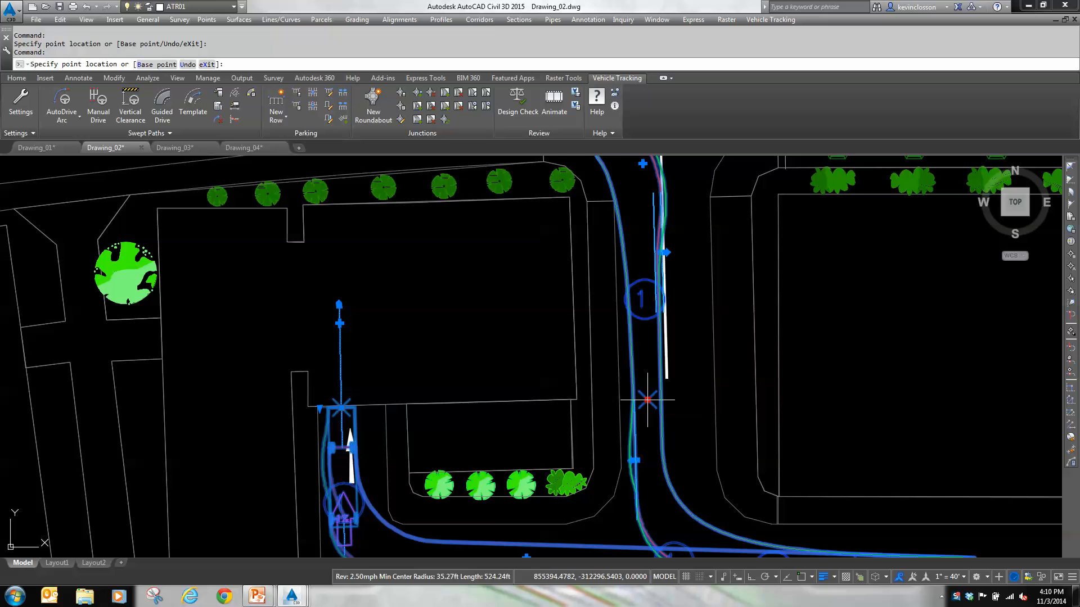
left_click(649, 393)
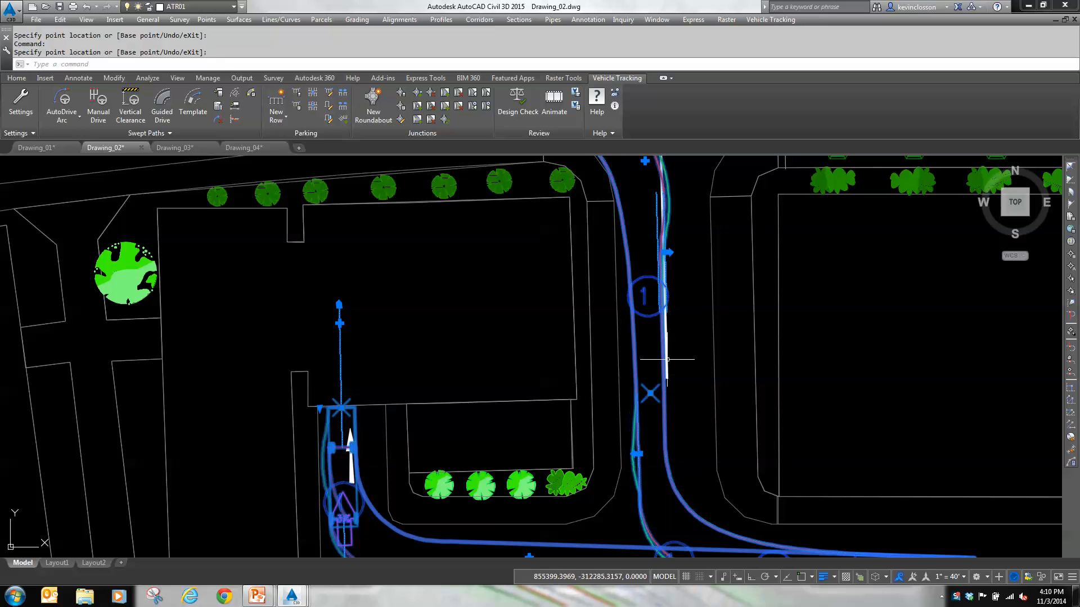
Deselect the path and examine the adjusted envelope against the kerb and centre line at the entrance corner
middle_click_drag(686, 364, 669, 475)
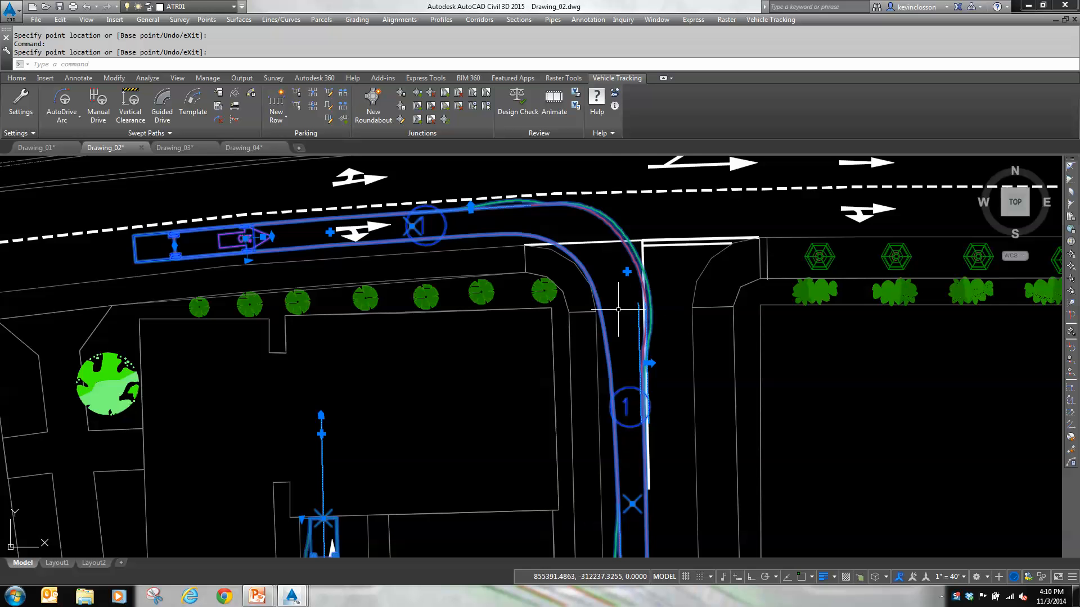
key("Escape")
scroll(622, 298, "up", 4)
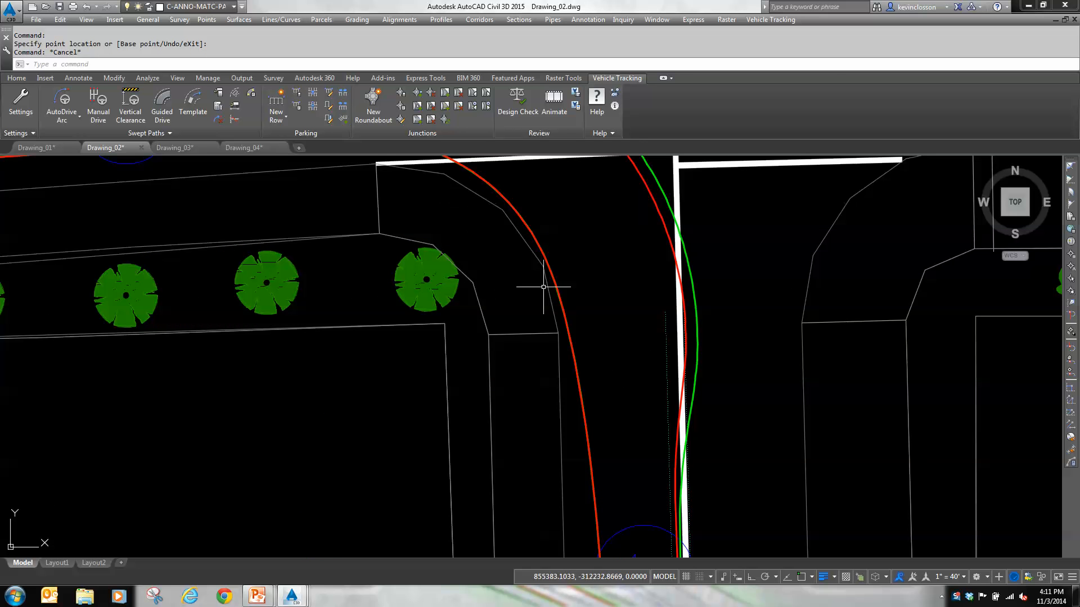
scroll(563, 247, "down", 4)
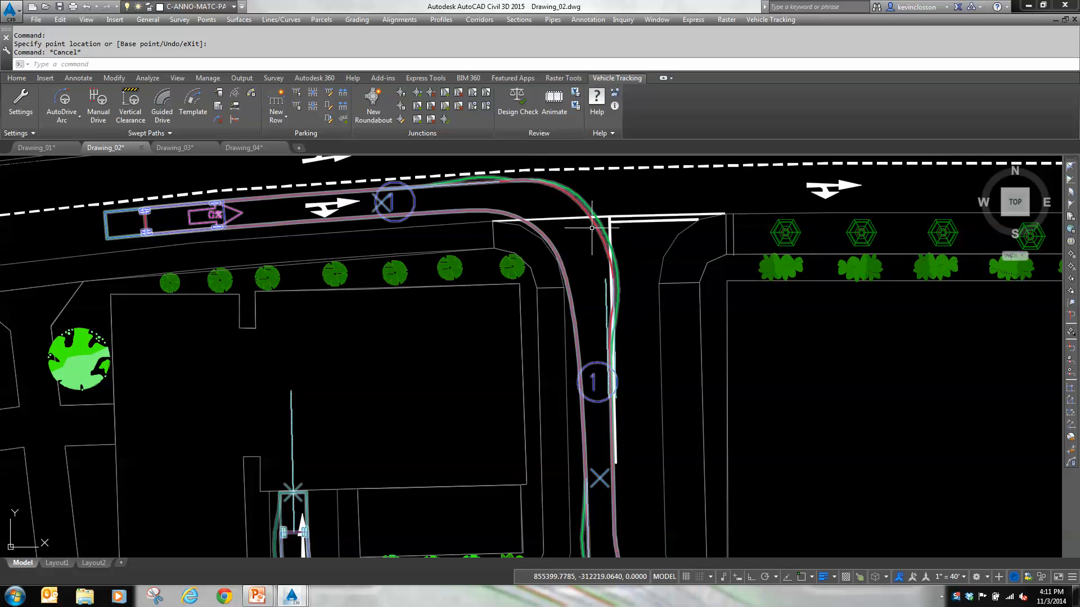
Start the vehicle animation of the bus path in the 3D view and show its camera controls
left_click(553, 113)
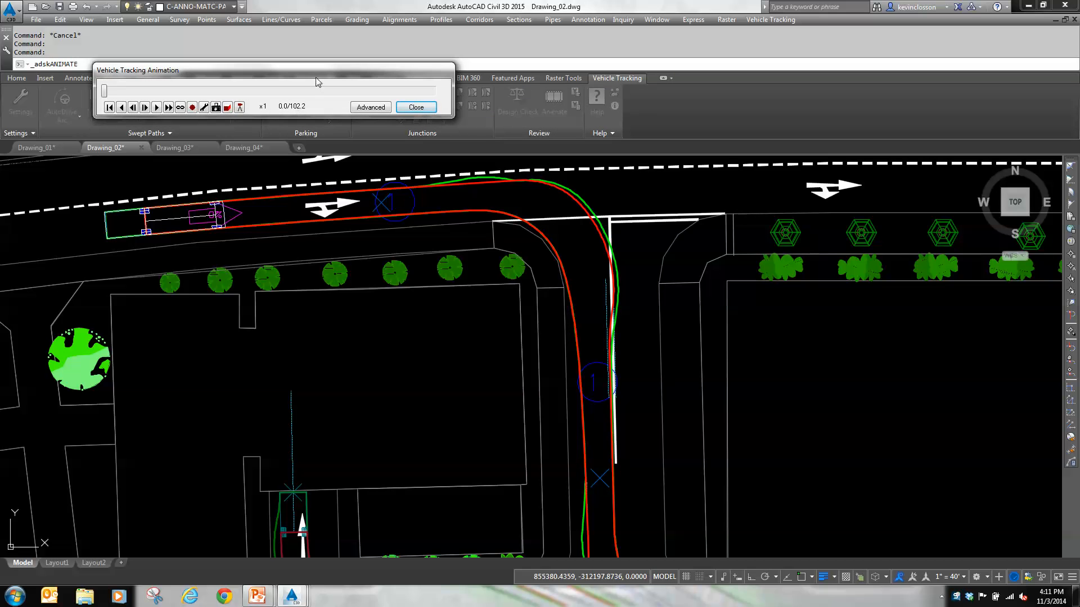
left_click_drag(317, 82, 326, 128)
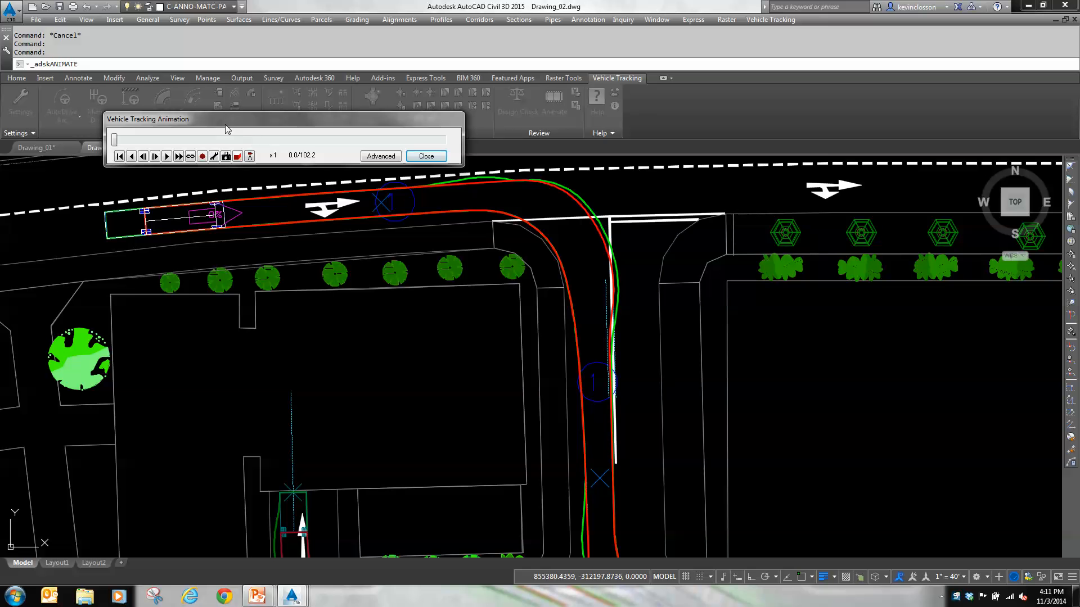
left_click(236, 156)
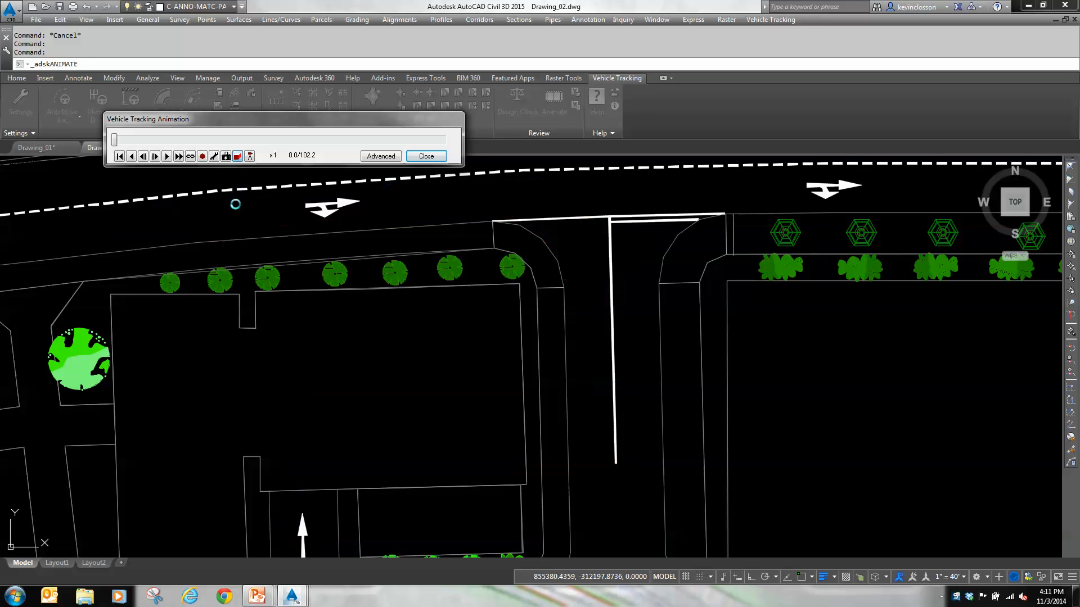
left_click(249, 157)
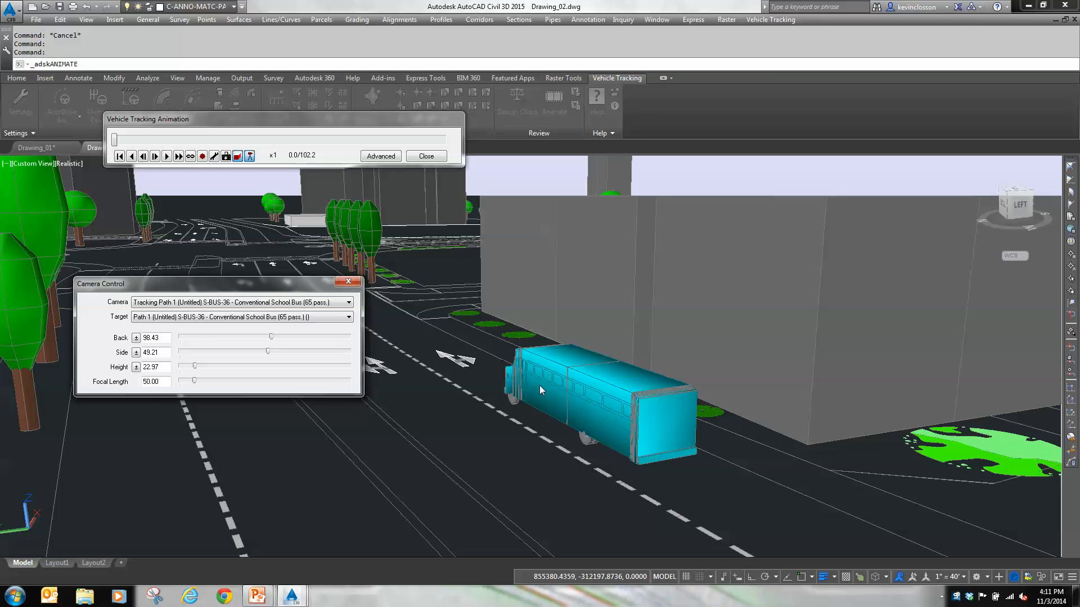
Set the tracking camera to Back -74.00, Side 31.00, Height 38.00 and Focal Length 67.00
left_click_drag(332, 283, 325, 276)
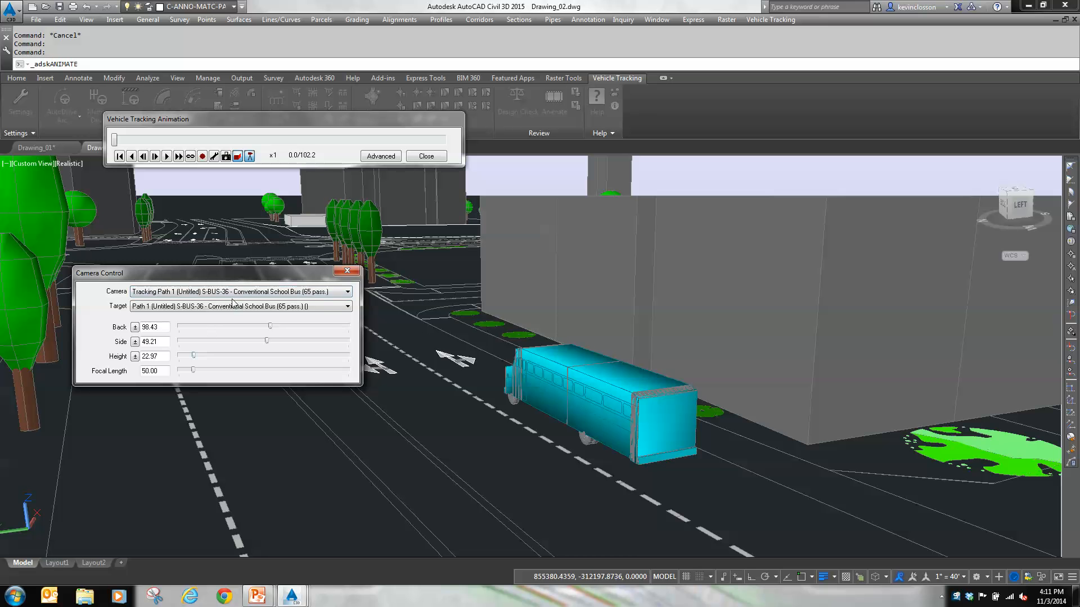
left_click_drag(242, 282, 233, 266)
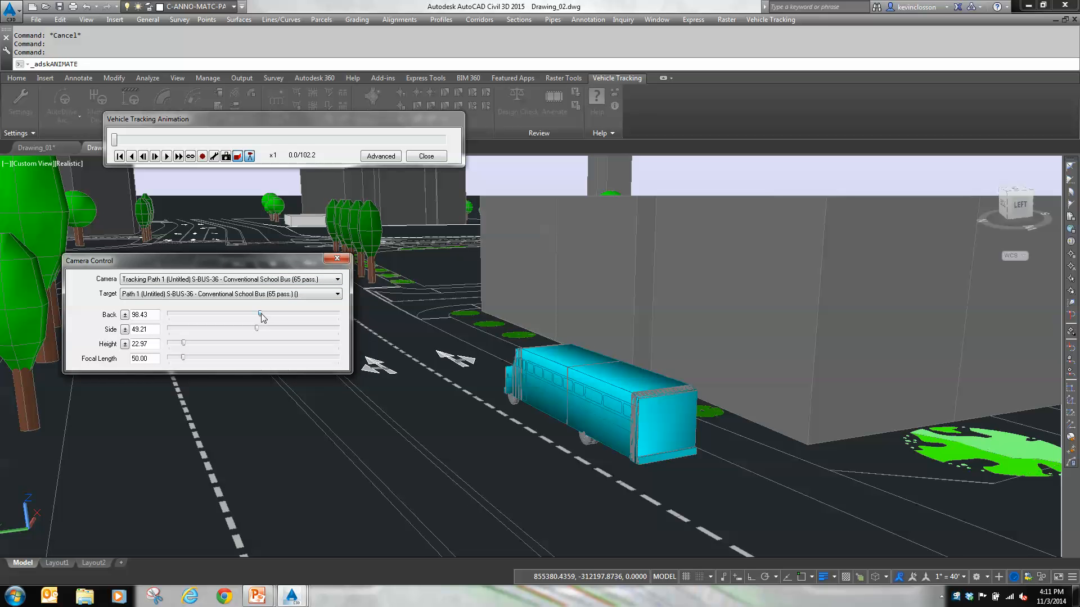
mouse_move(260, 315)
left_mouse_down()
mouse_move(248, 313)
mouse_move(276, 311)
mouse_move(252, 311)
mouse_move(255, 328)
left_mouse_up()
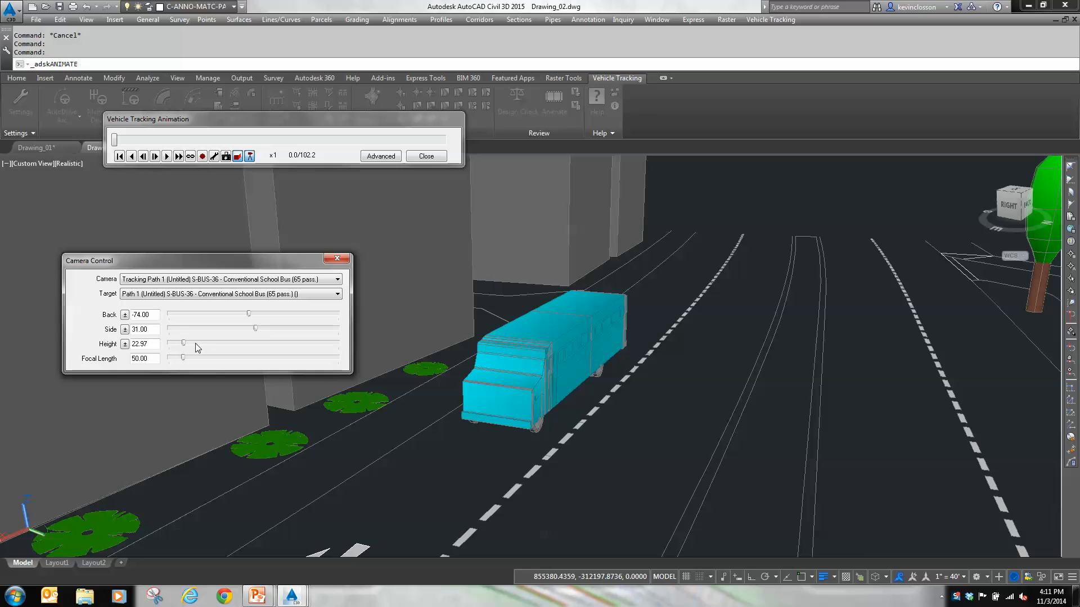
mouse_move(185, 344)
left_mouse_down()
mouse_move(164, 347)
mouse_move(187, 340)
mouse_move(188, 358)
left_mouse_up()
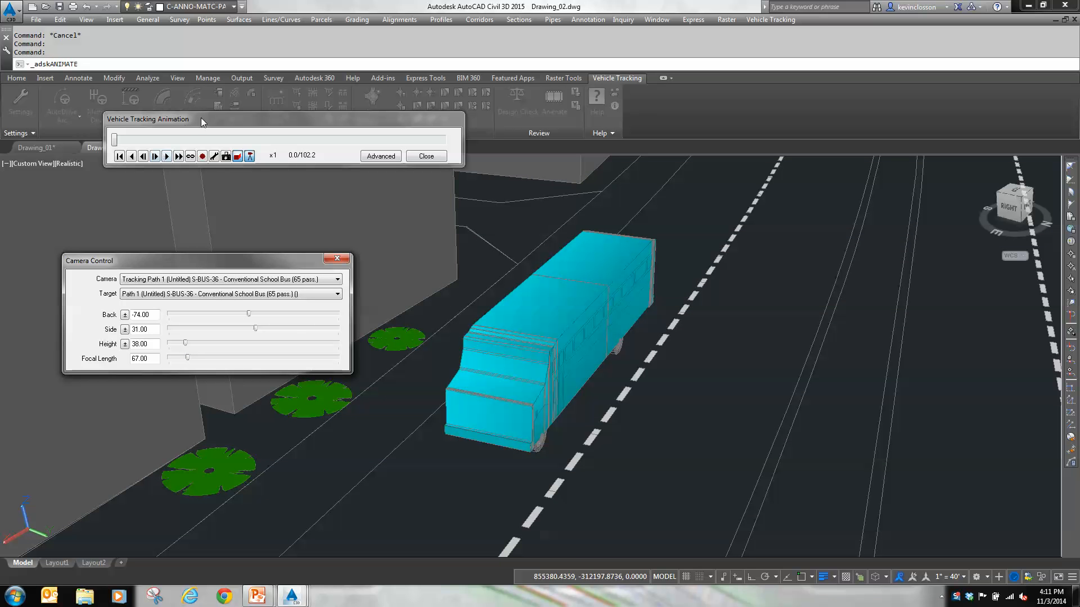
Play the bus animation and adjust the tracking camera to Side 39.00 and Height 206.00
left_click_drag(201, 123, 205, 163)
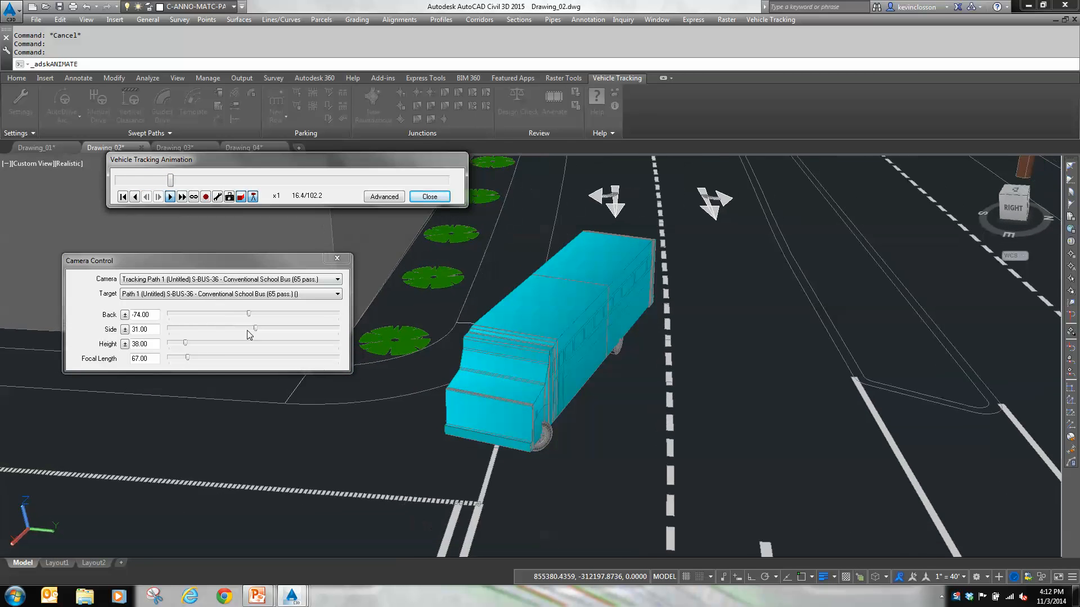
left_click_drag(253, 331, 255, 328)
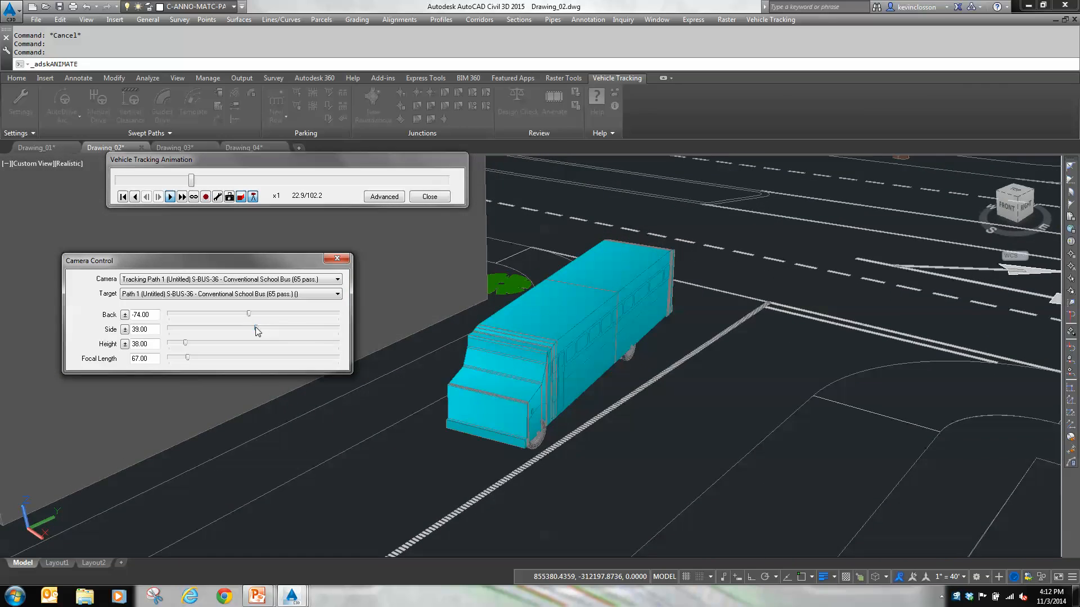
left_click(195, 342)
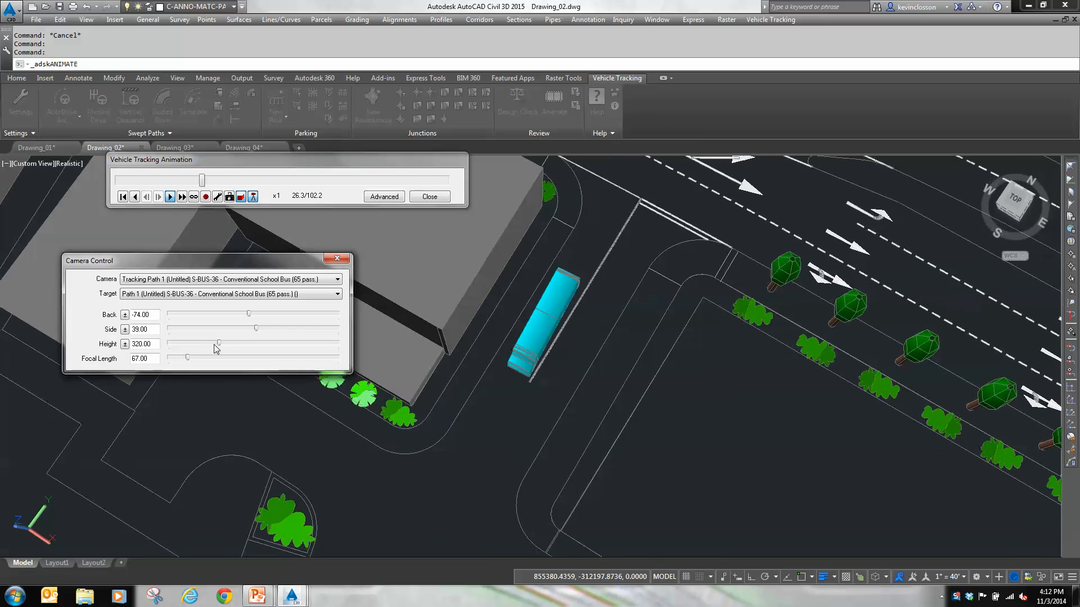
left_click_drag(220, 346, 205, 343)
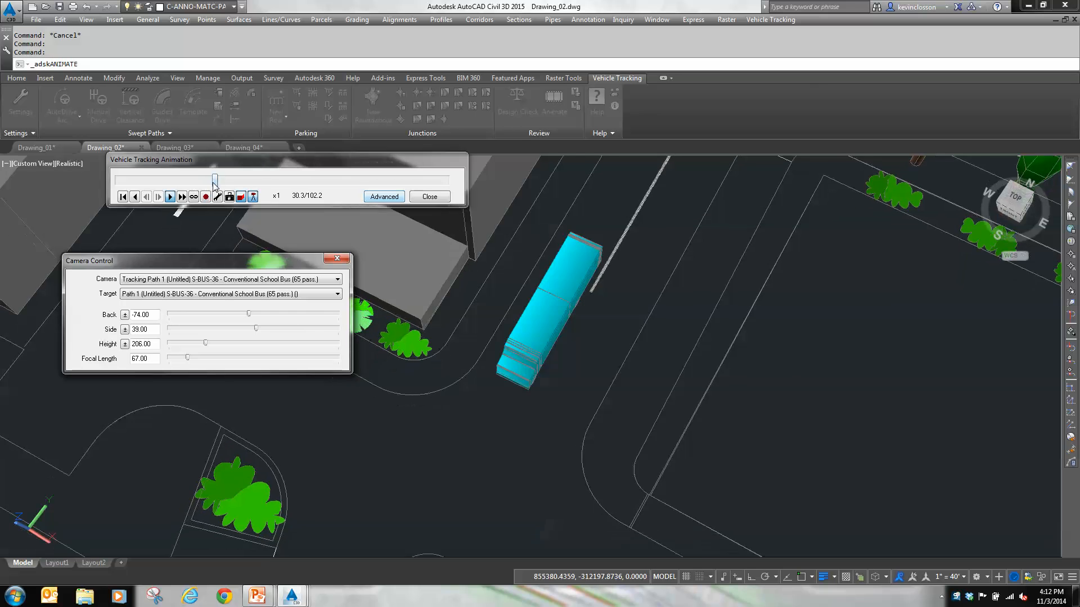
Advance the animation and view the reversing manoeuvre through the Driver's eye camera with Mirror View When Reversing enabled
left_click_drag(215, 180, 275, 195)
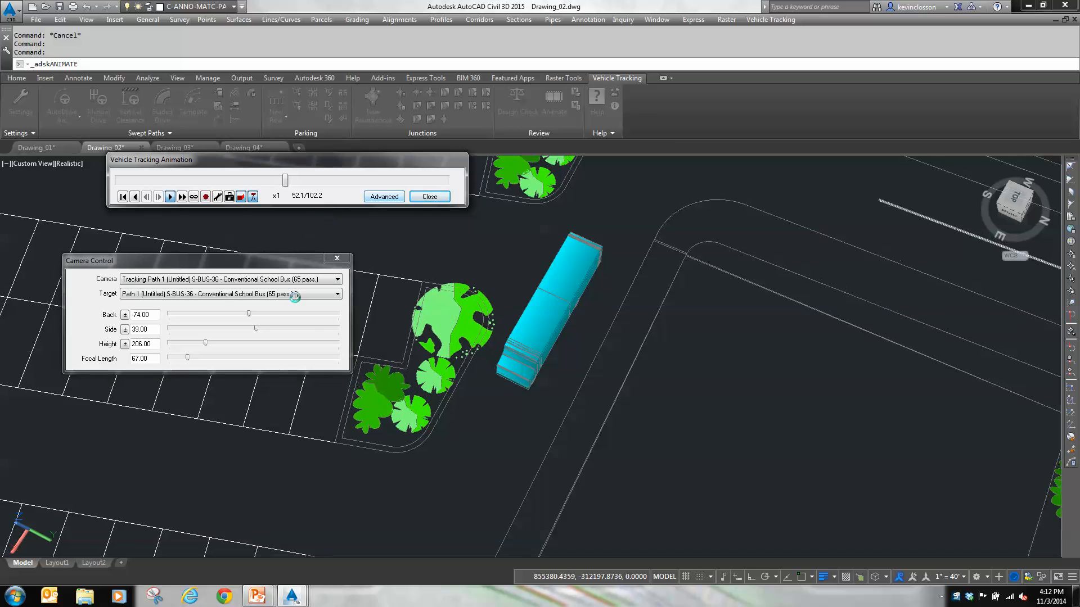
left_click(337, 280)
left_click(302, 300)
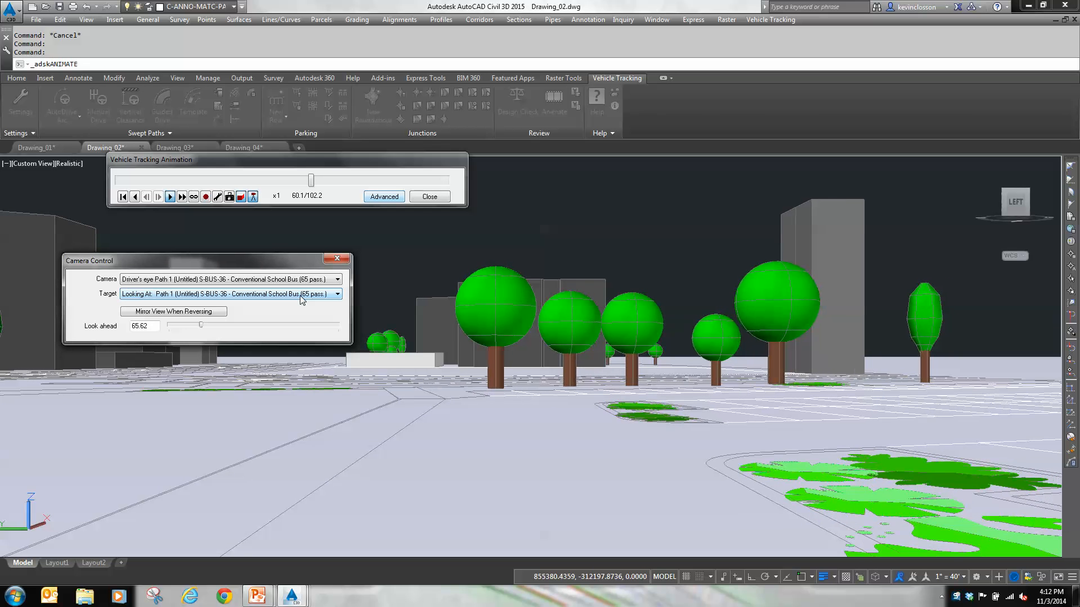
left_click(206, 314)
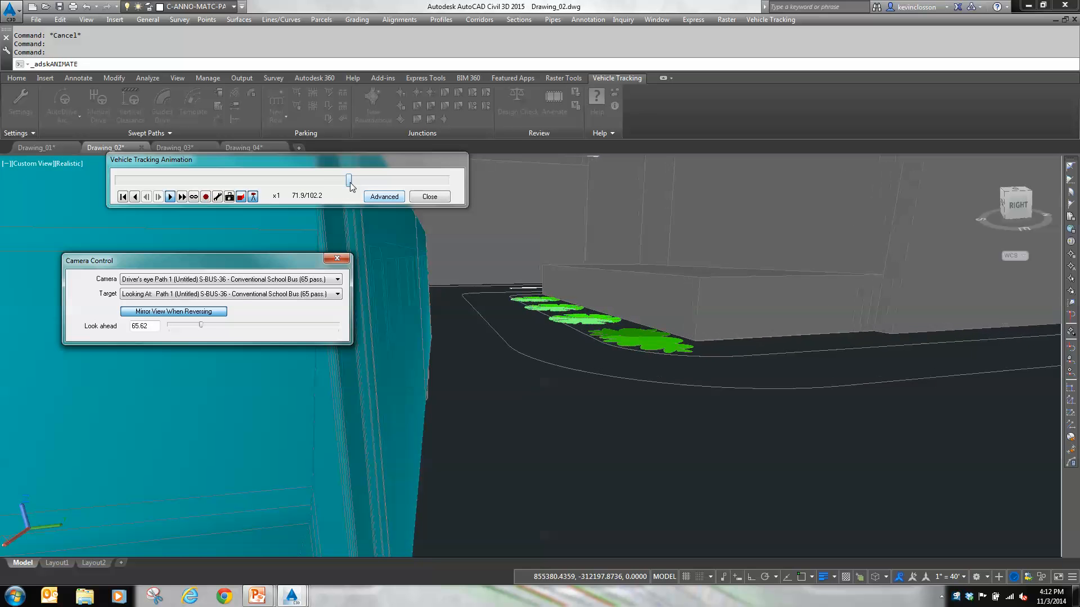
left_click_drag(350, 182, 412, 194)
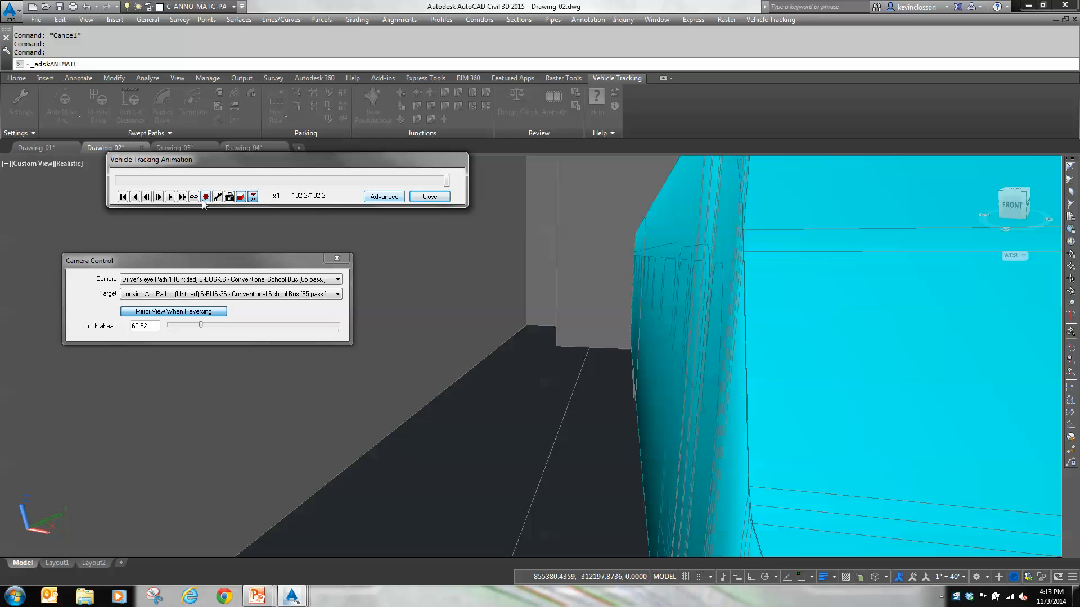
Close the camera controls and the animation to return to the plan view
left_click(199, 149)
left_click(197, 147)
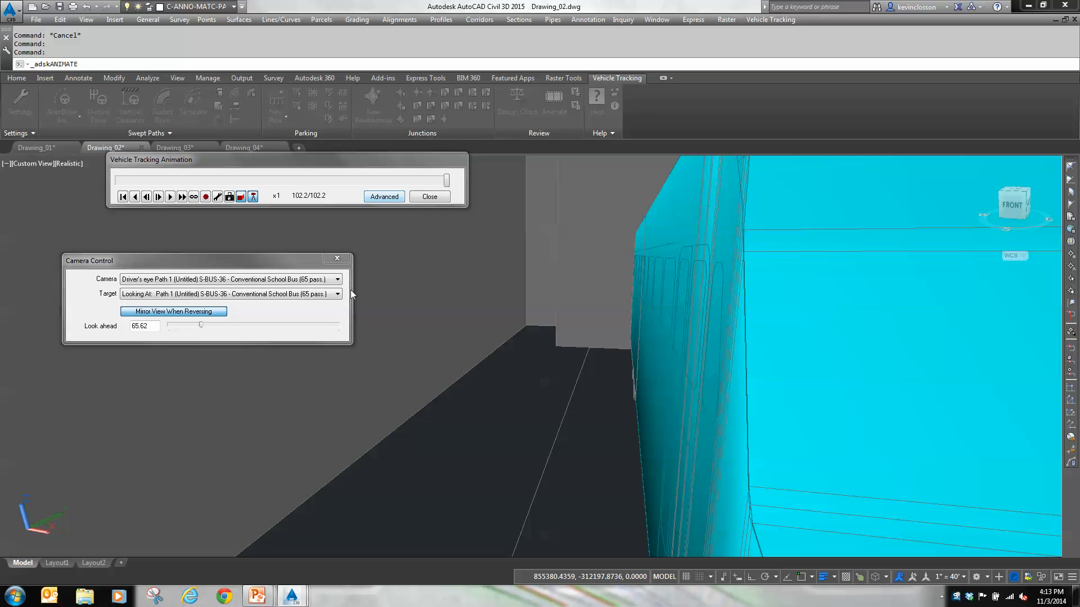
left_click(337, 258)
left_click(319, 213)
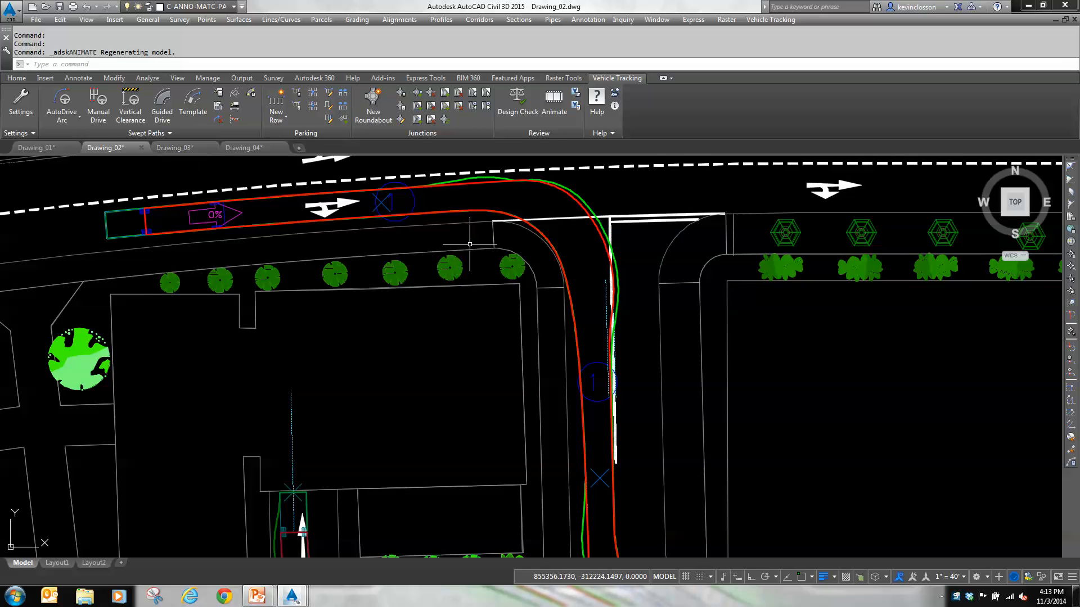
Choose the ITE Guideline for Parking Facility Location and Design from the US Parking Standards for the empty eastern lot
scroll(478, 248, "down", 4)
middle_click_drag(662, 401, 498, 391)
scroll(497, 390, "down", 3)
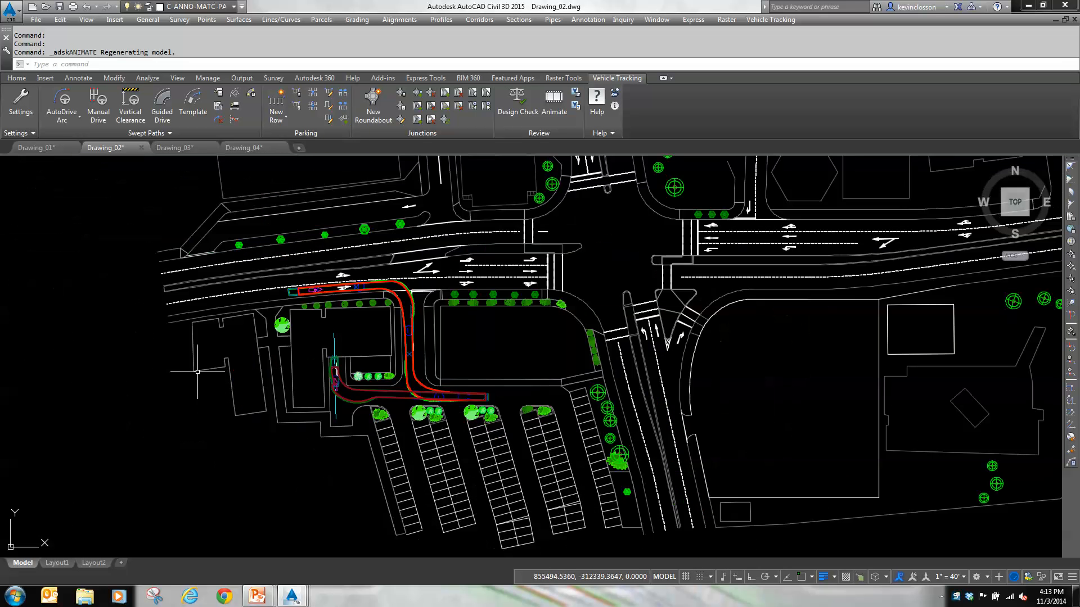
mouse_move(402, 362)
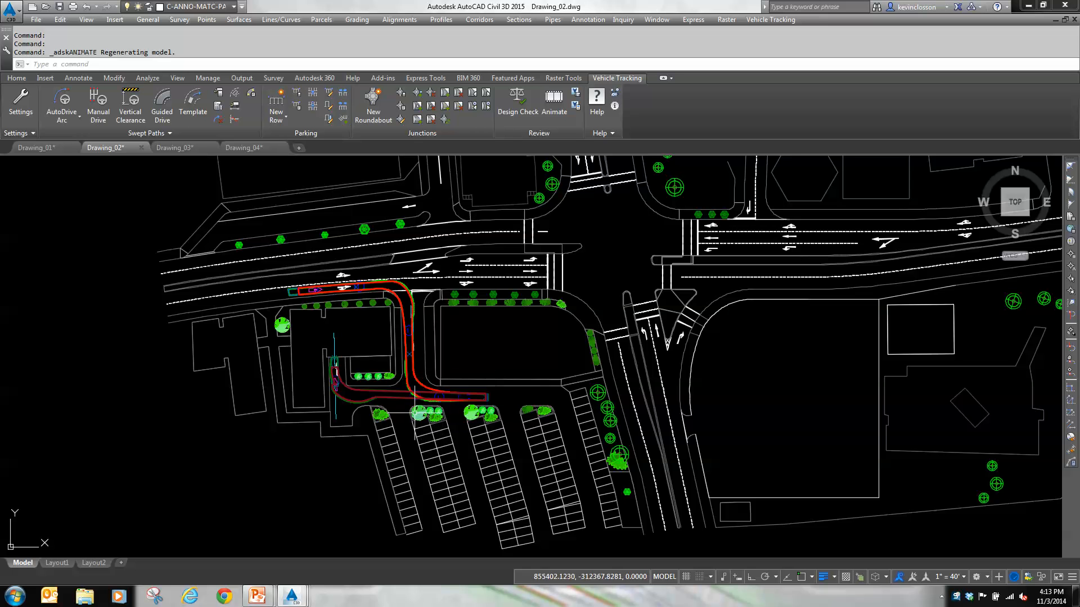
middle_click_drag(754, 425, 550, 384)
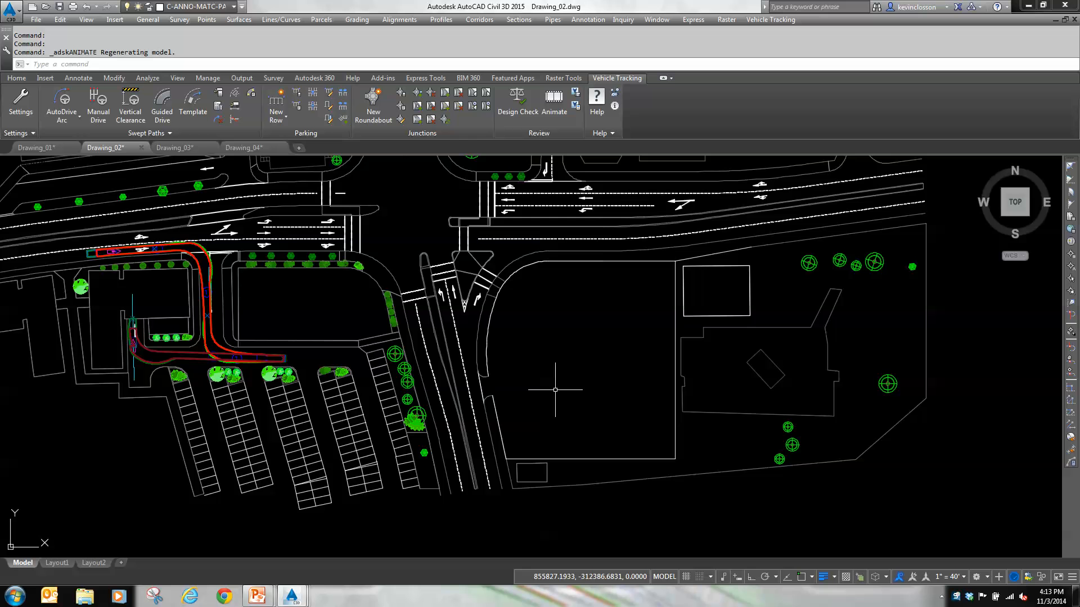
scroll(556, 361, "up", 2)
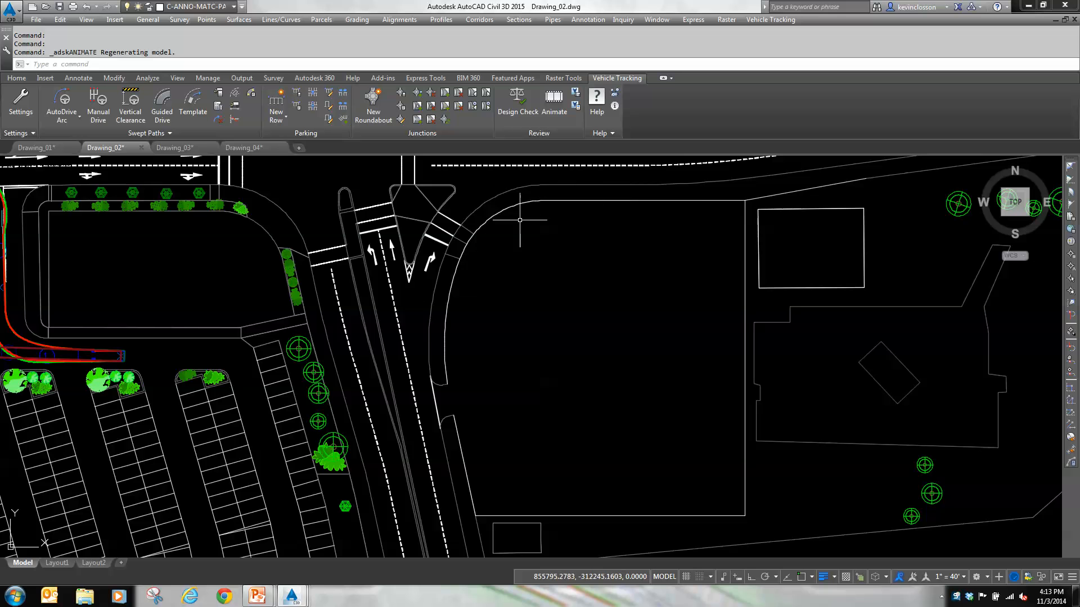
mouse_move(743, 259)
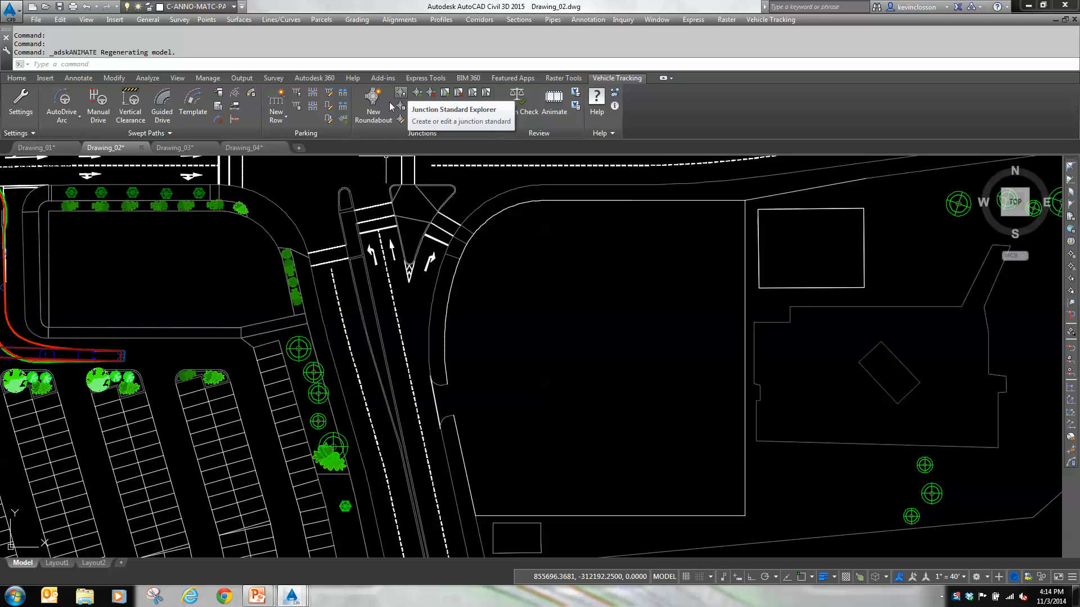
left_click(296, 92)
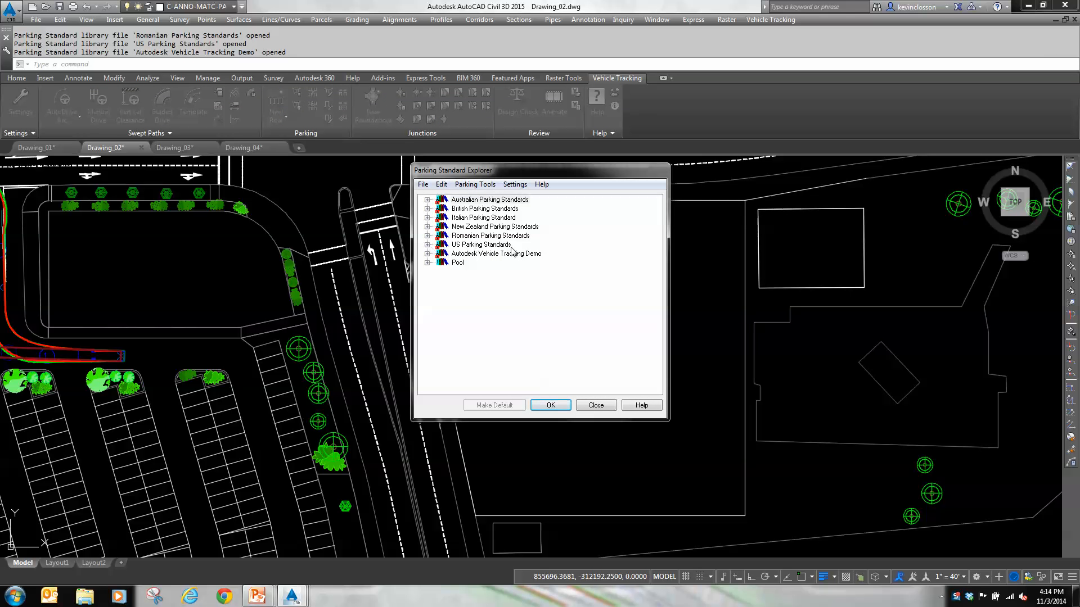
left_click(427, 245)
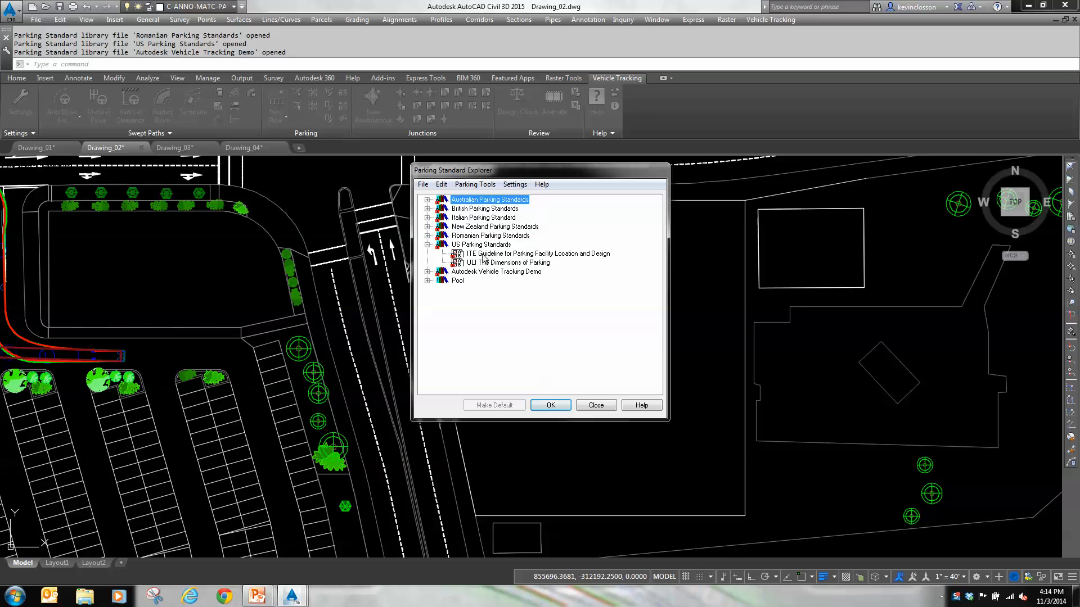
left_click(565, 256)
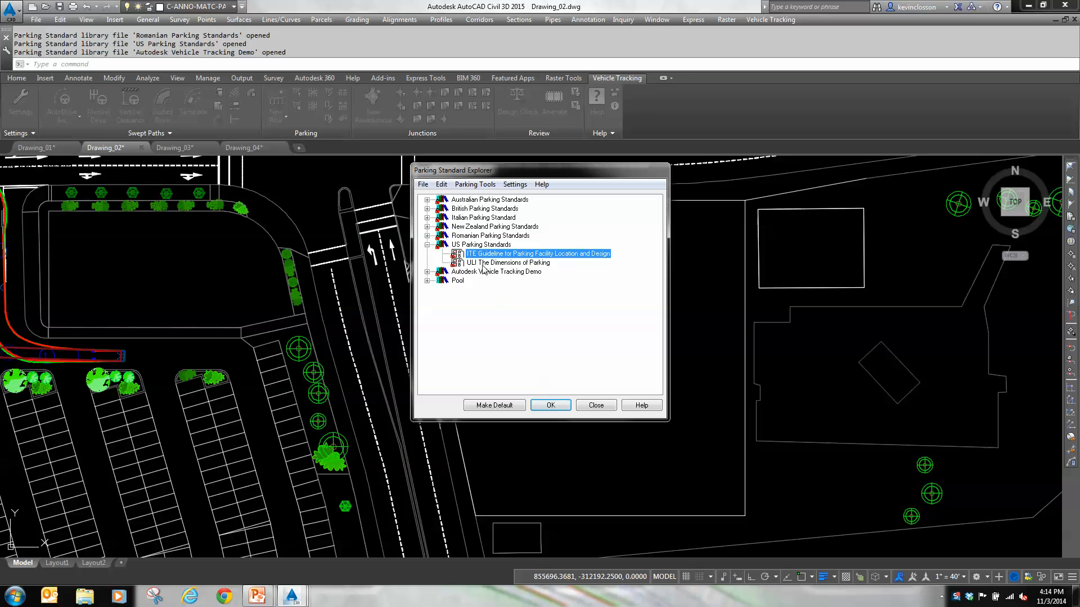
left_click(550, 406)
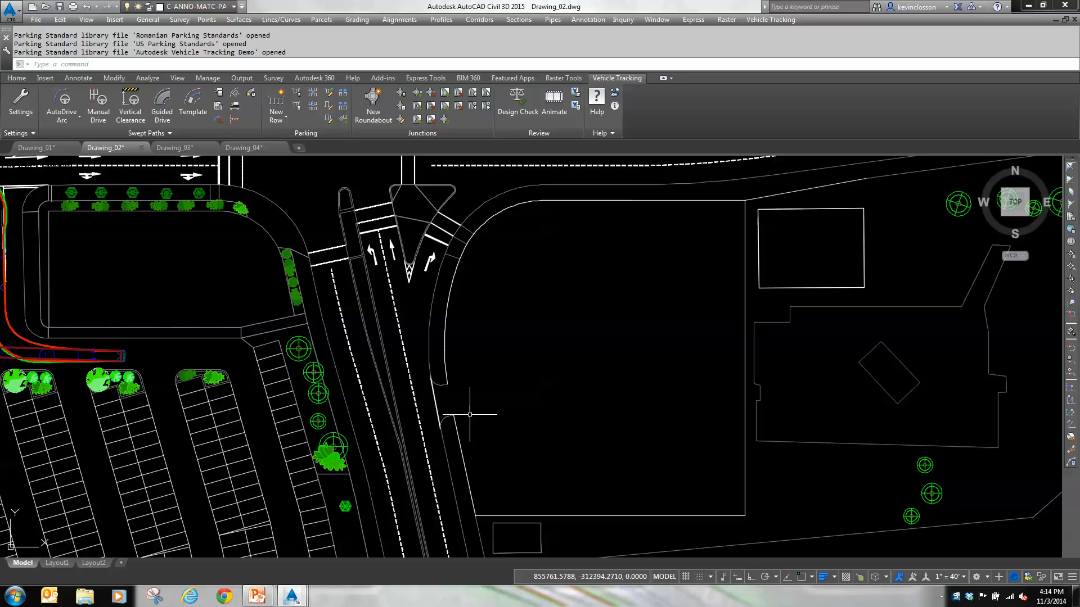
Start a new parking row at the south side of the lot's western entrance and run it to the endpoint at the southwest corner
left_click(276, 119)
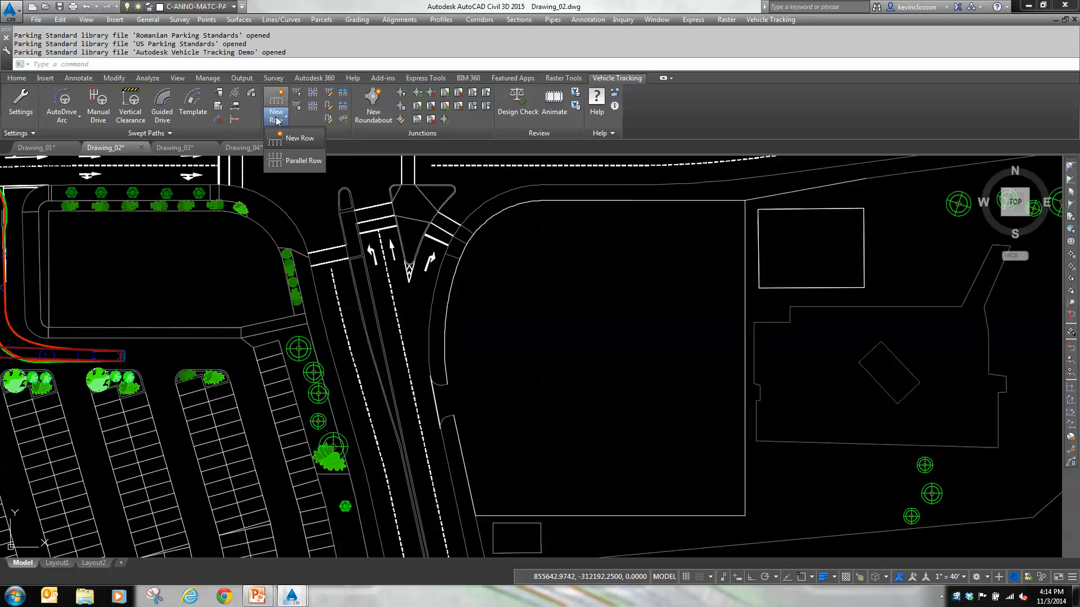
left_click(294, 143)
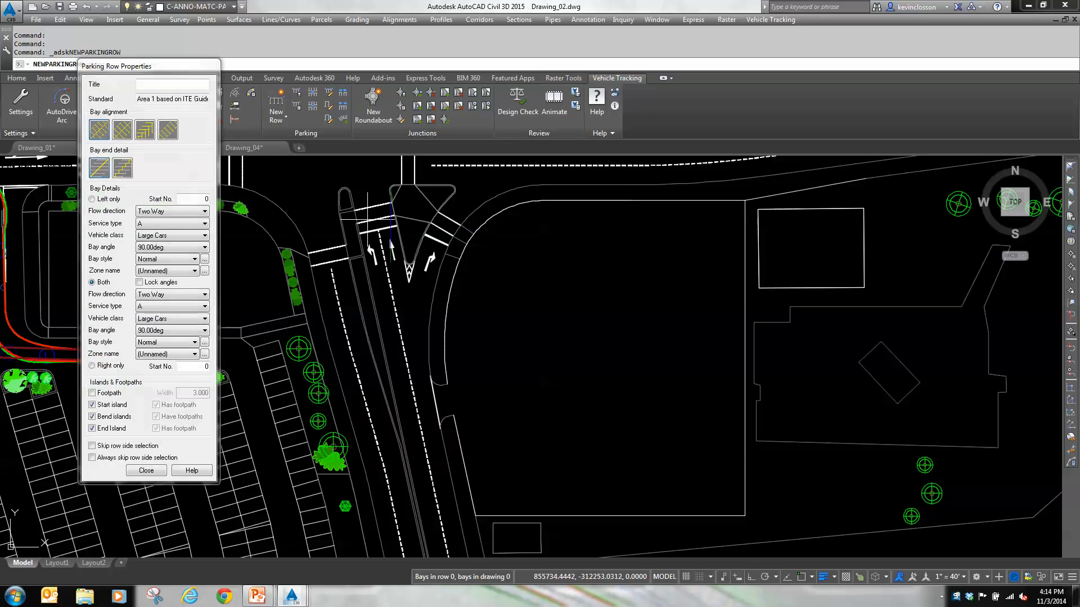
left_click_drag(148, 67, 244, 88)
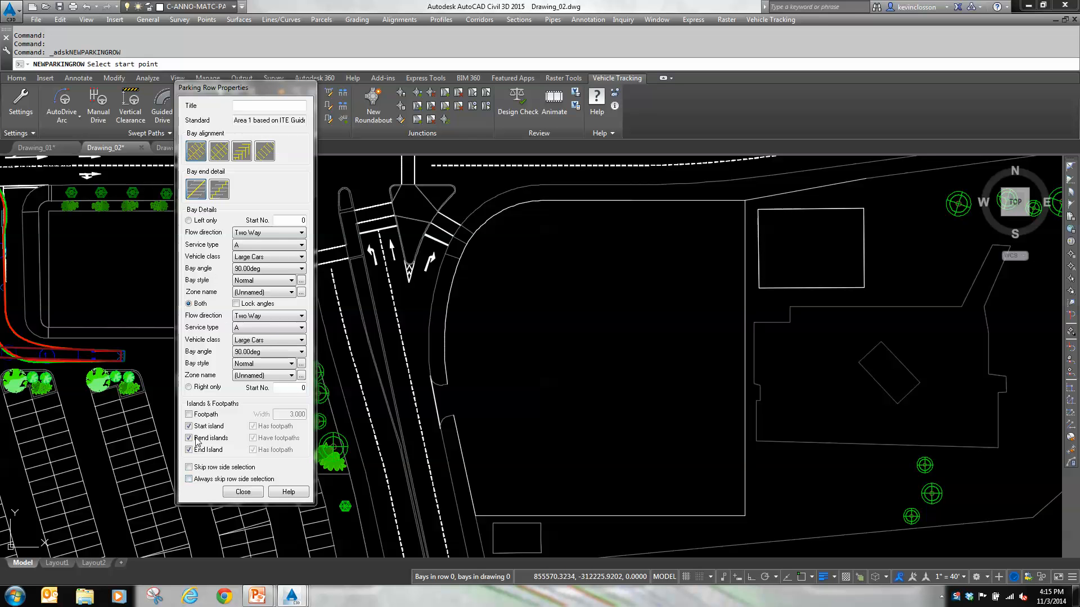
right_click(485, 424, "shift")
left_click(520, 230)
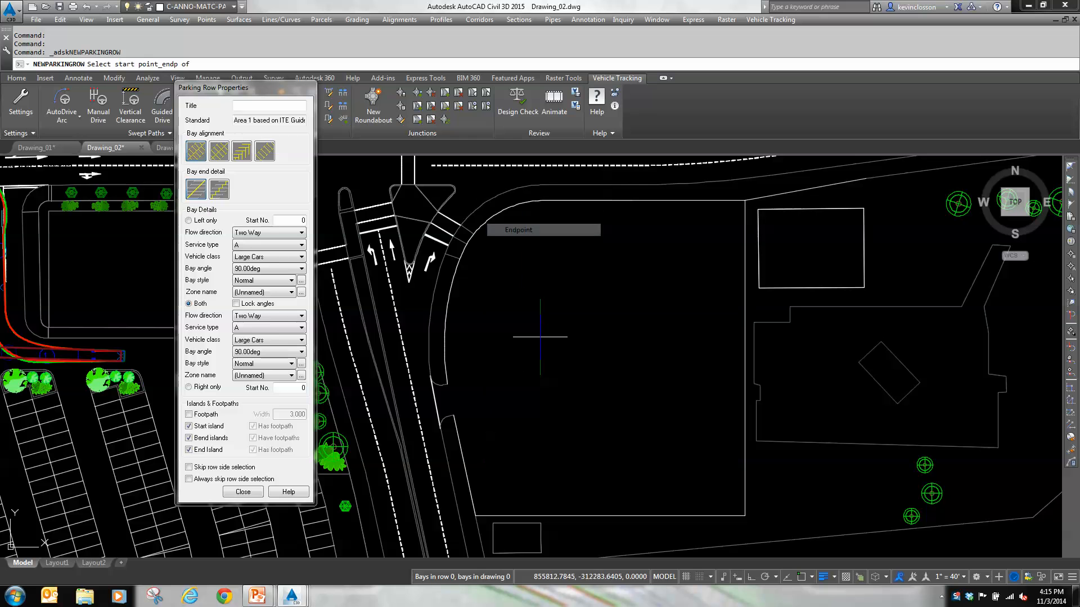
left_click(457, 420)
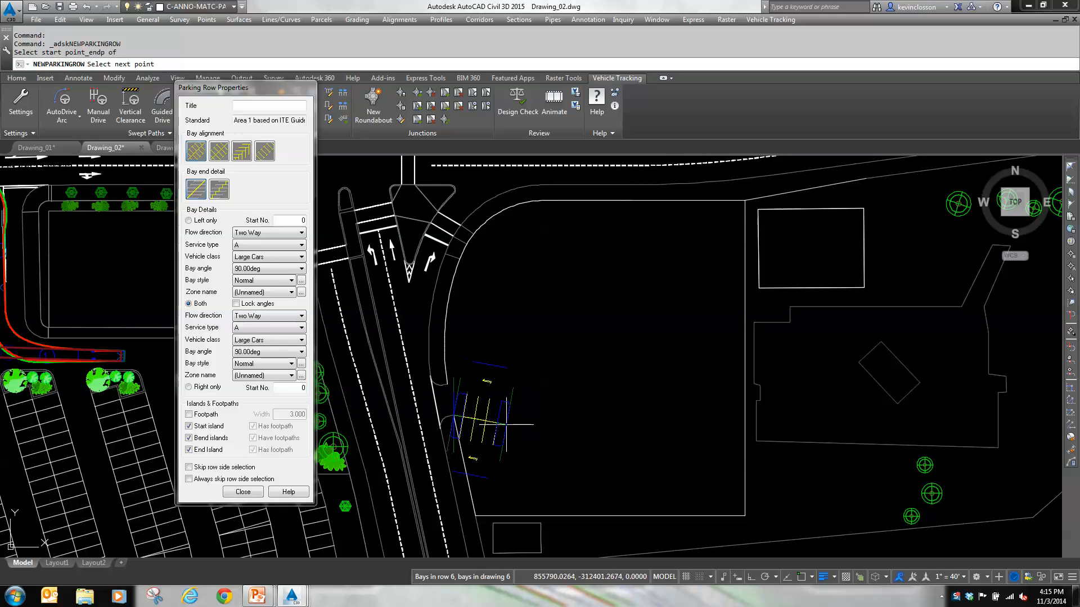
right_click(507, 424, "shift")
left_click(539, 230)
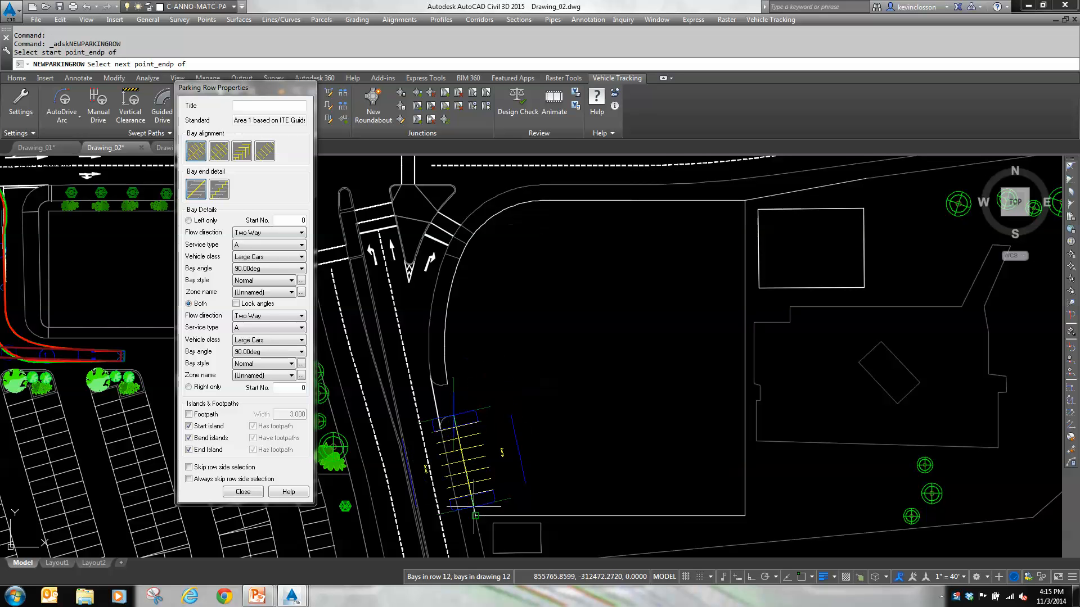
left_click(492, 505)
Extend the parking row along the south and east edges, snapping to the endpoints at the southeast and northeast corners
right_click(569, 469, "shift")
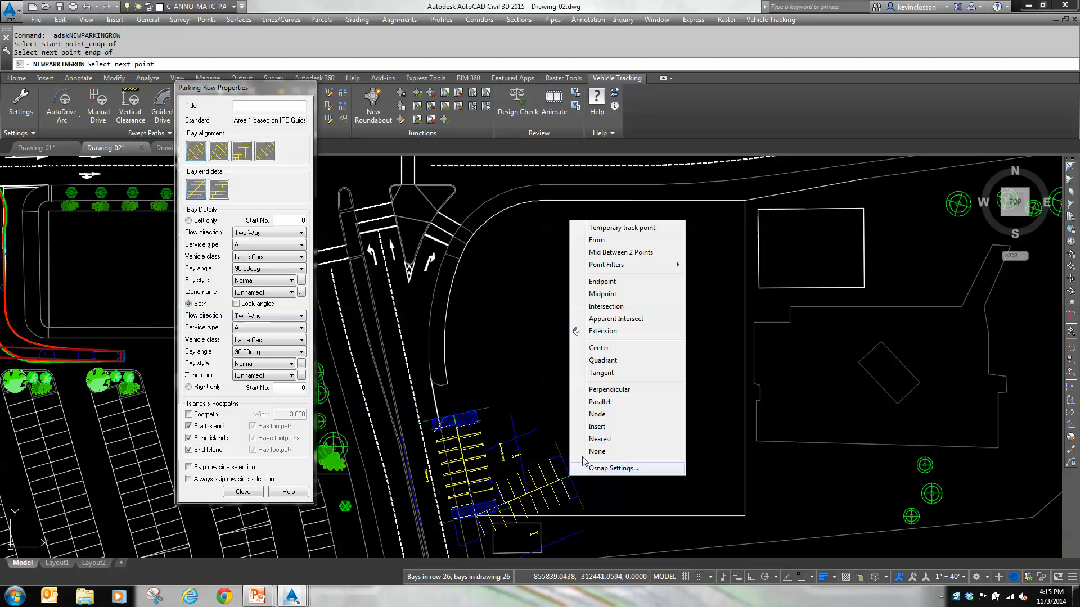
left_click(594, 282)
left_click(734, 515)
right_click(727, 402, "shift")
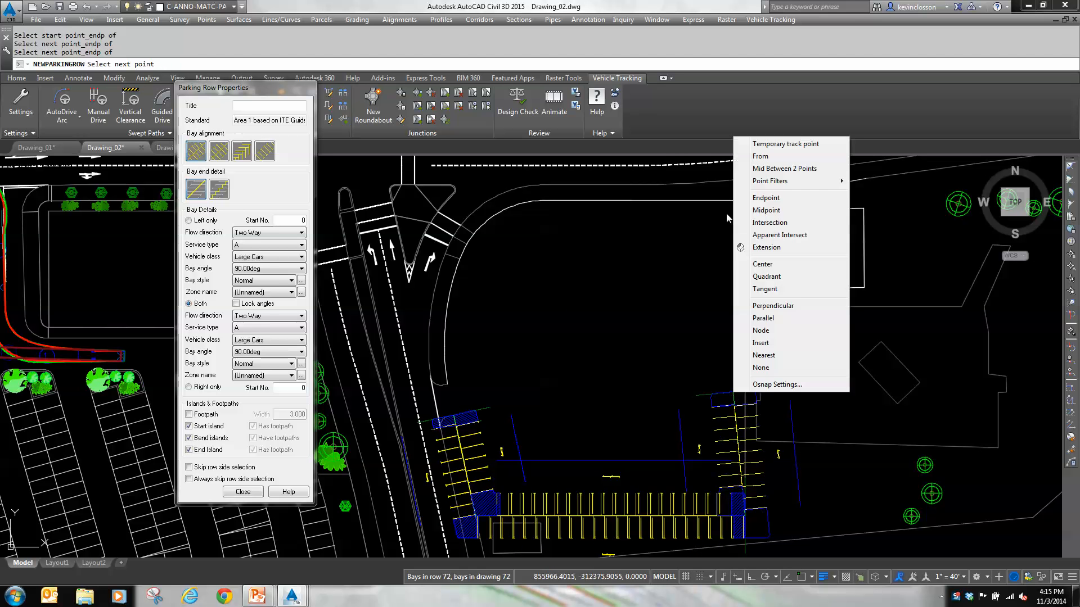
left_click(755, 208)
left_click(758, 209)
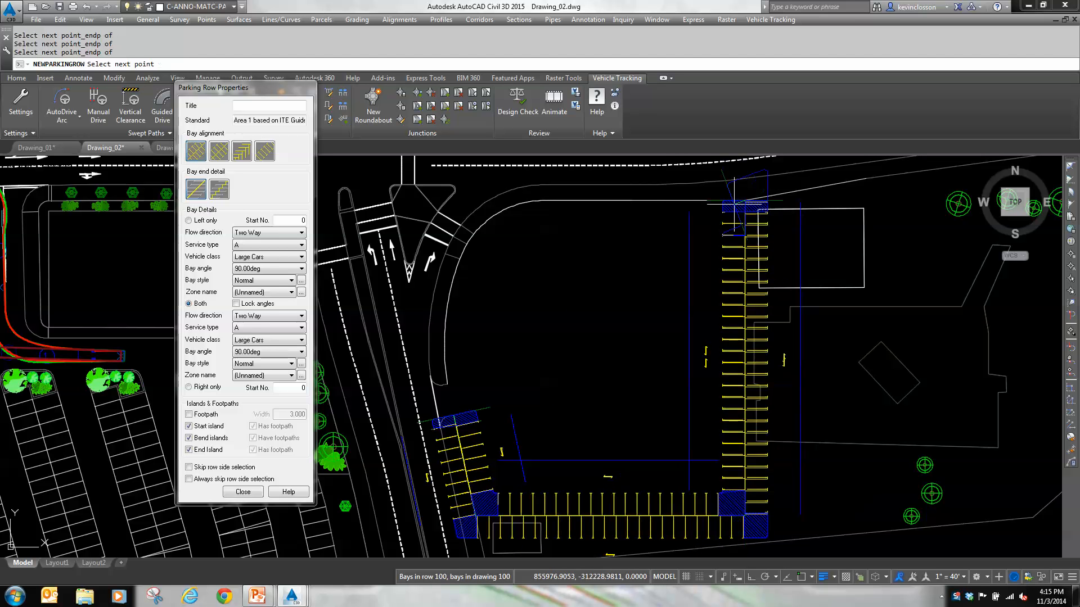
Extend the parking row along the north edge to the curve's endpoint and across the rounded northwest corner to the next curb endpoint
right_click(616, 235, "shift")
left_click(651, 296)
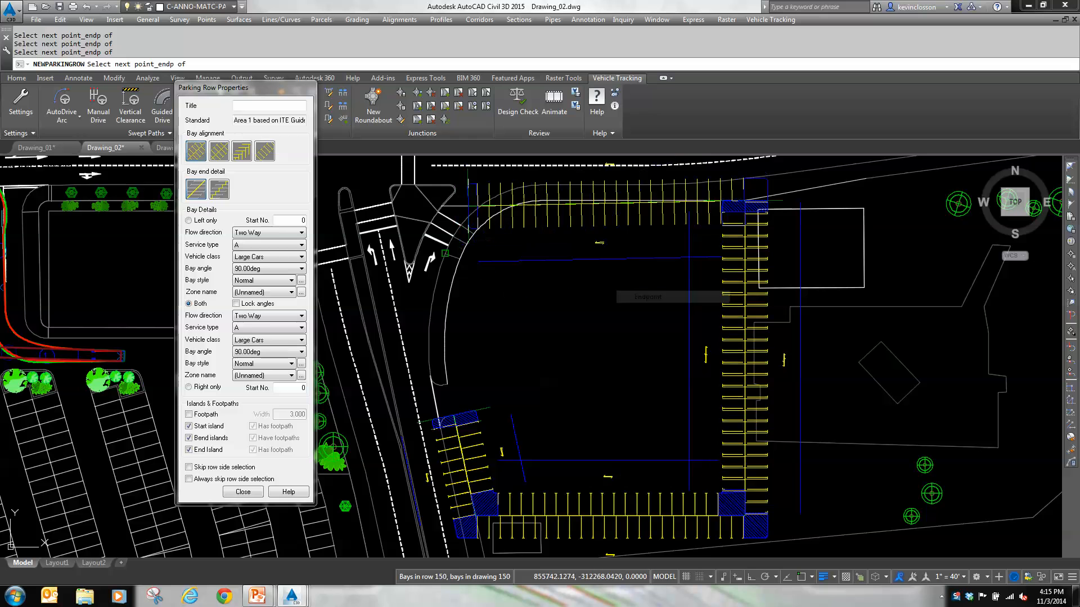
left_click(541, 201)
right_click(520, 233, "shift")
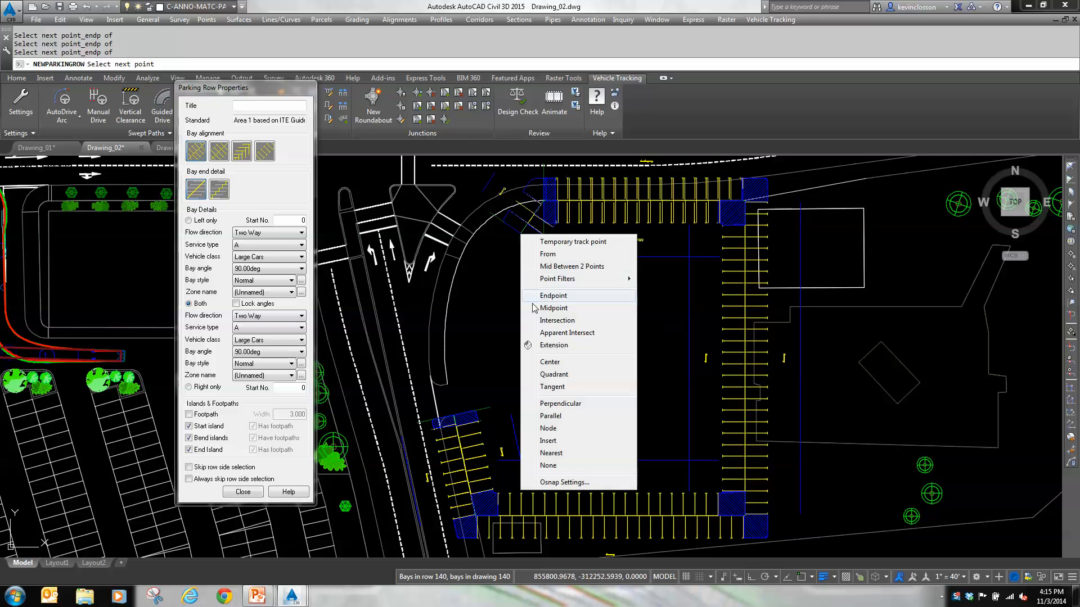
left_click(563, 306)
left_click(464, 271)
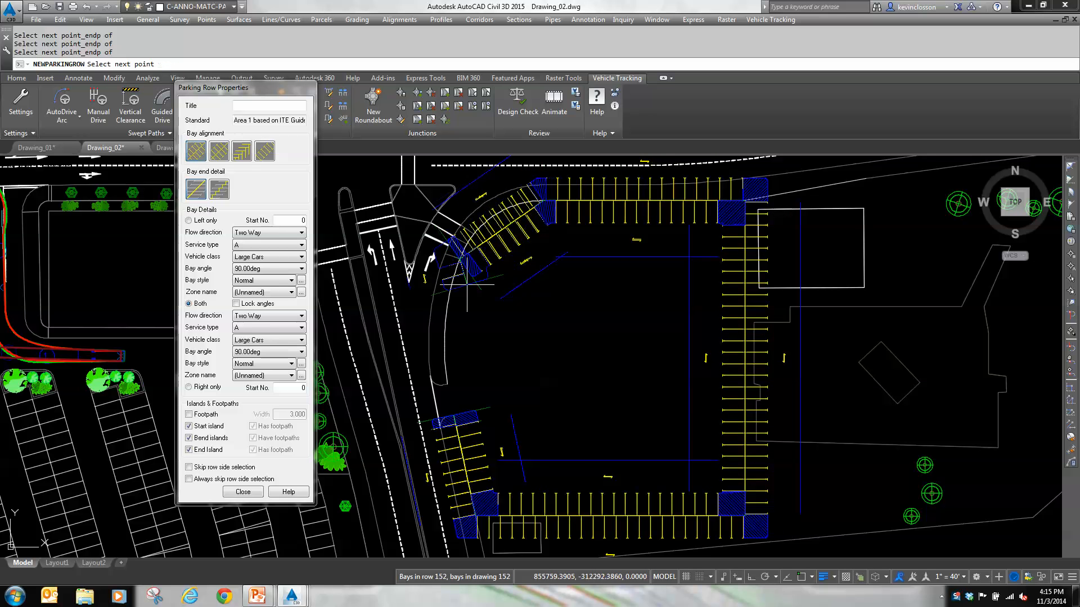
End the parking row at the endpoint on the north side of the western entrance and keep bays only on the lot's inner side
right_click(468, 285, "shift")
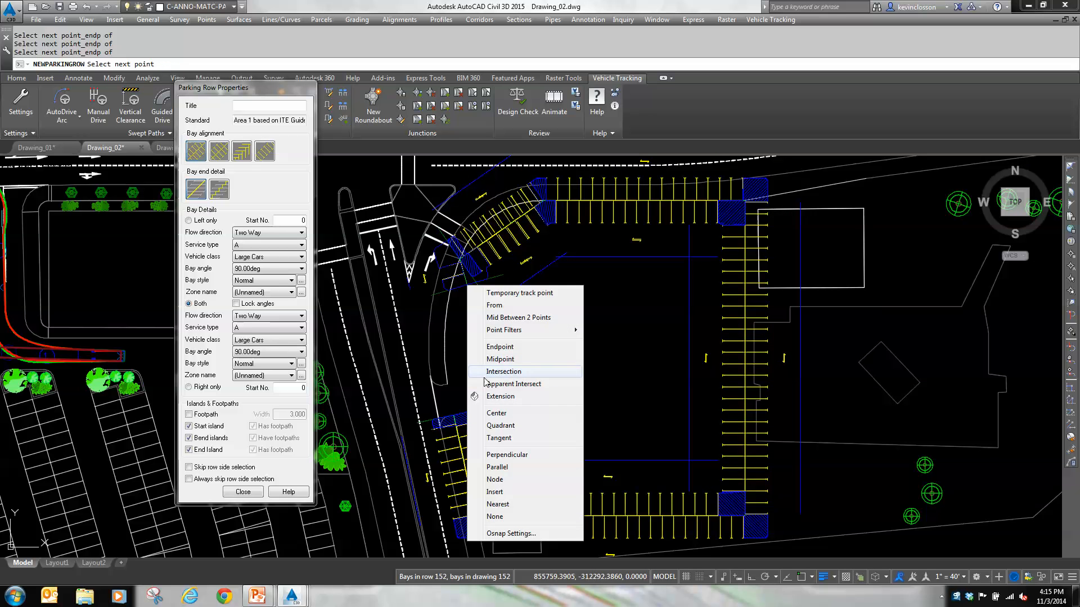
left_click(500, 347)
left_click(447, 384)
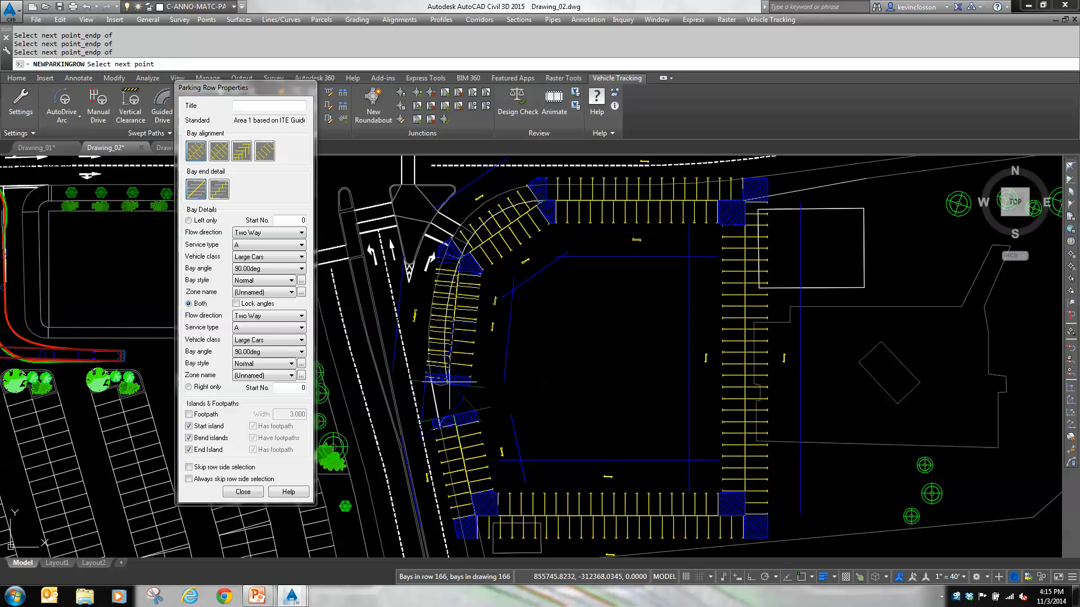
key("Return")
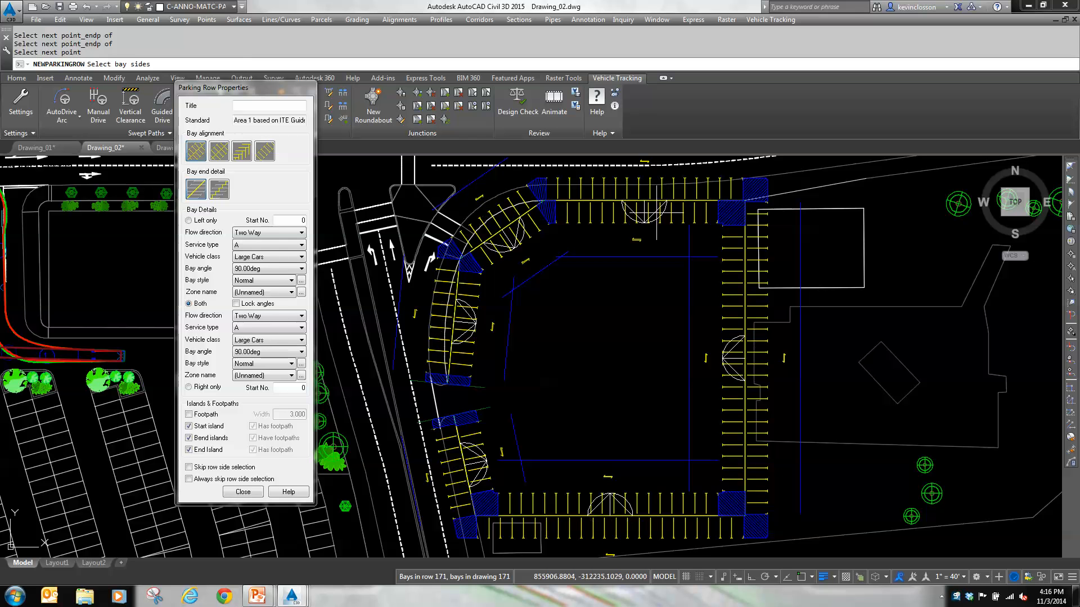
left_click(604, 217)
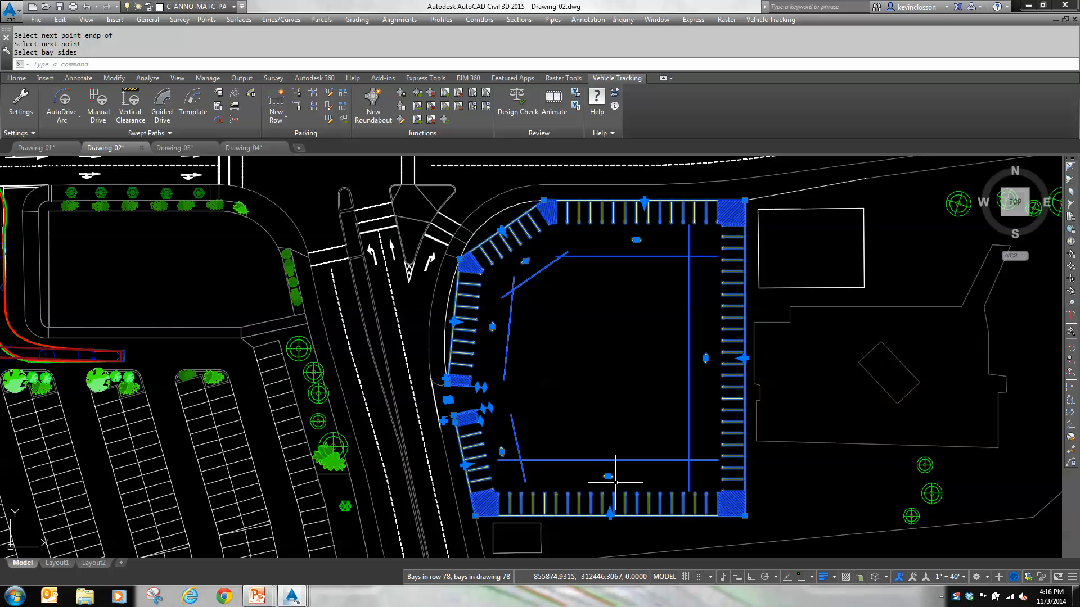
Bend the row's diagonal northwest segment into an arc by snapping its midpoint to the nearest point on the curved lot boundary
scroll(488, 233, "up", 4)
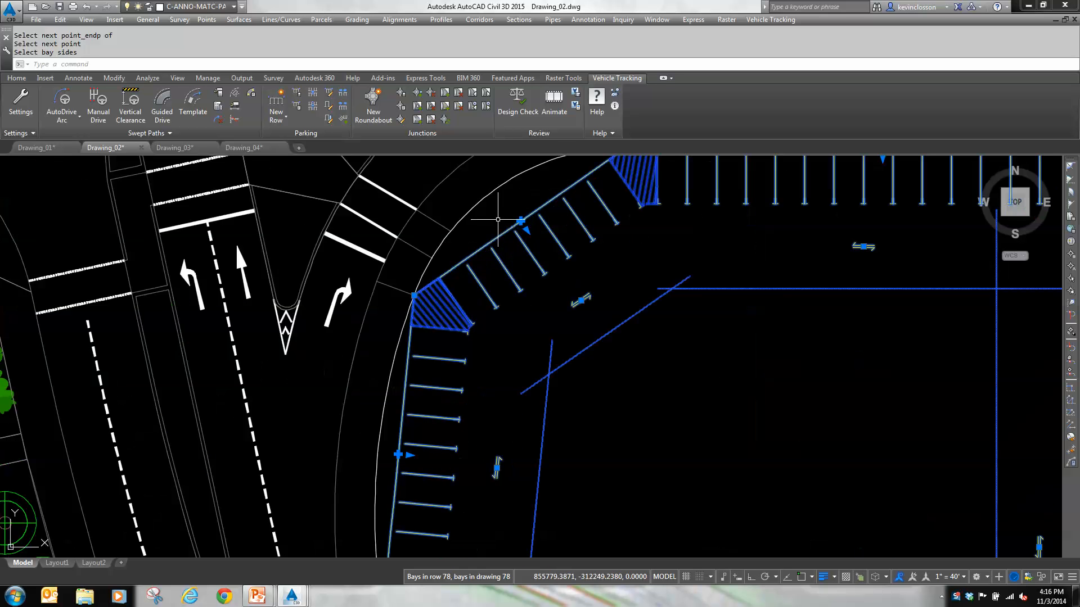
left_click(527, 230)
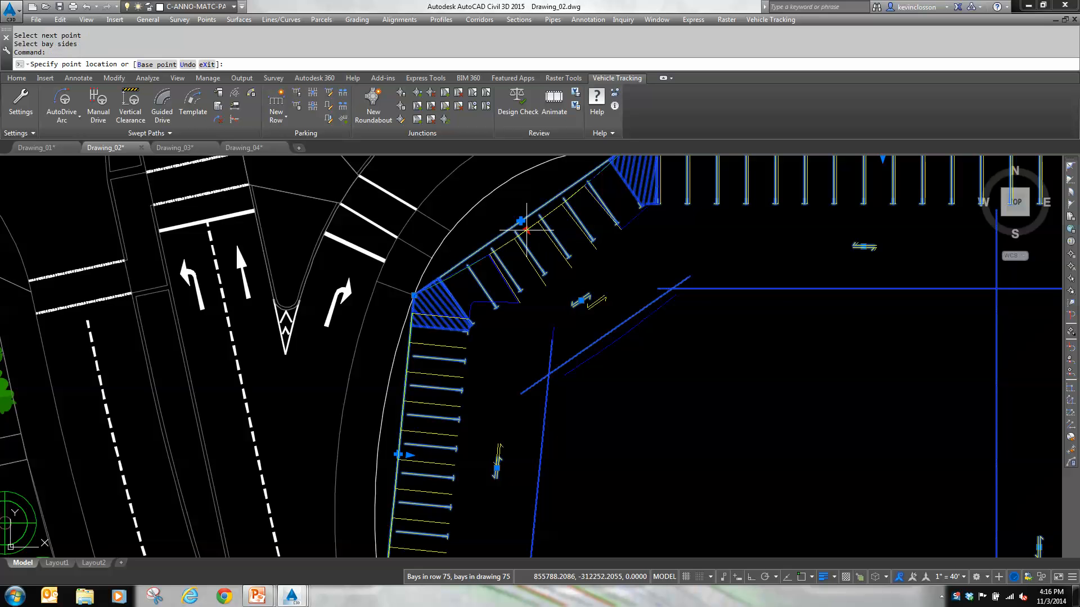
right_click(498, 215, "shift")
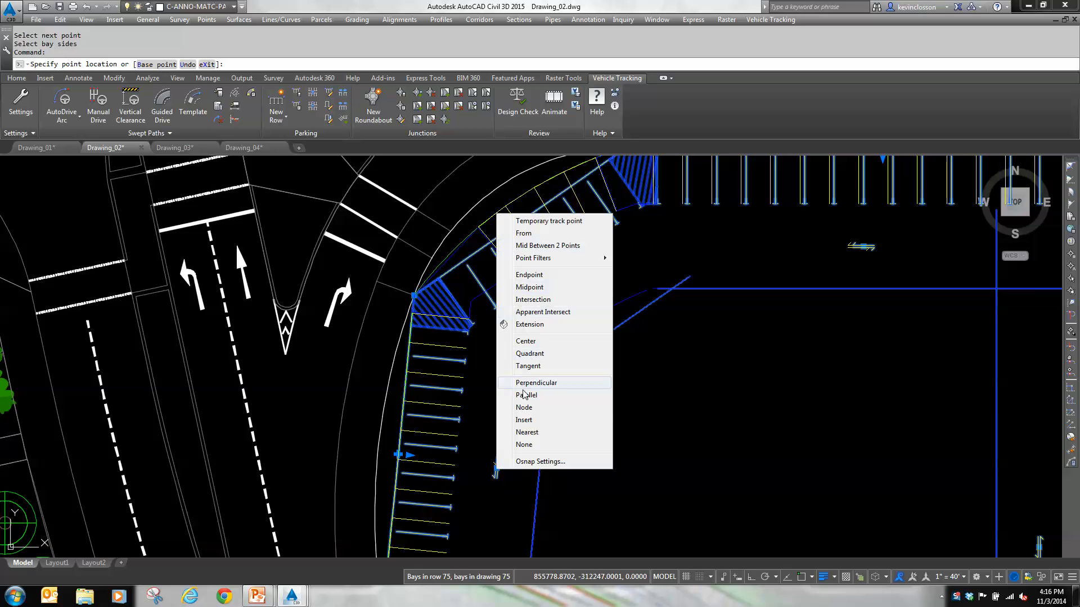
left_click(527, 432)
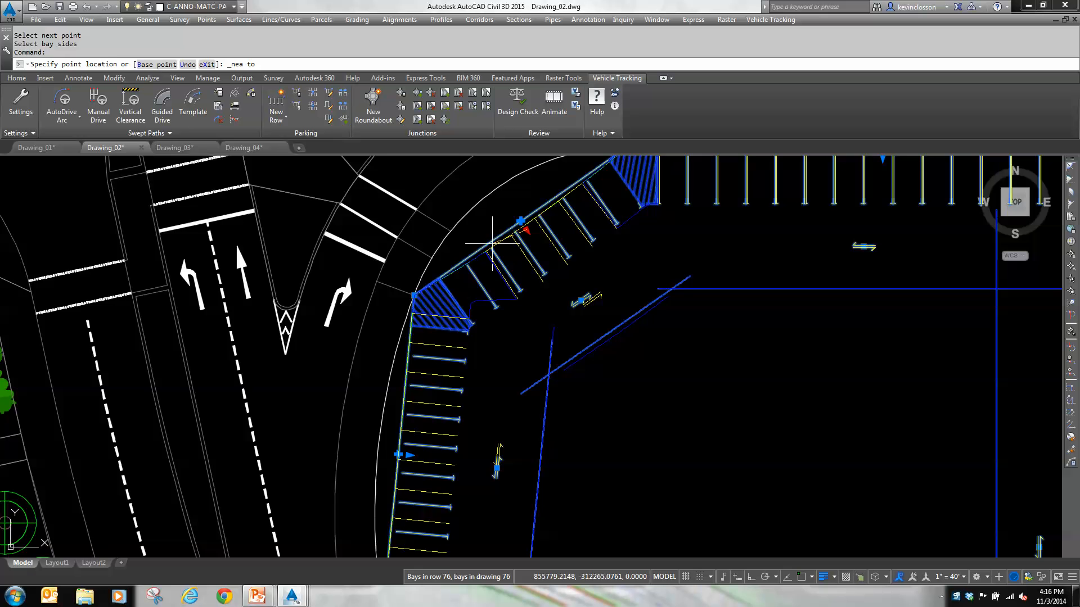
left_click(489, 199)
Curve the row segment just north of the western entrance to the lot boundary with a Nearest snap, and deselect the row
middle_click_drag(530, 261, 507, 333)
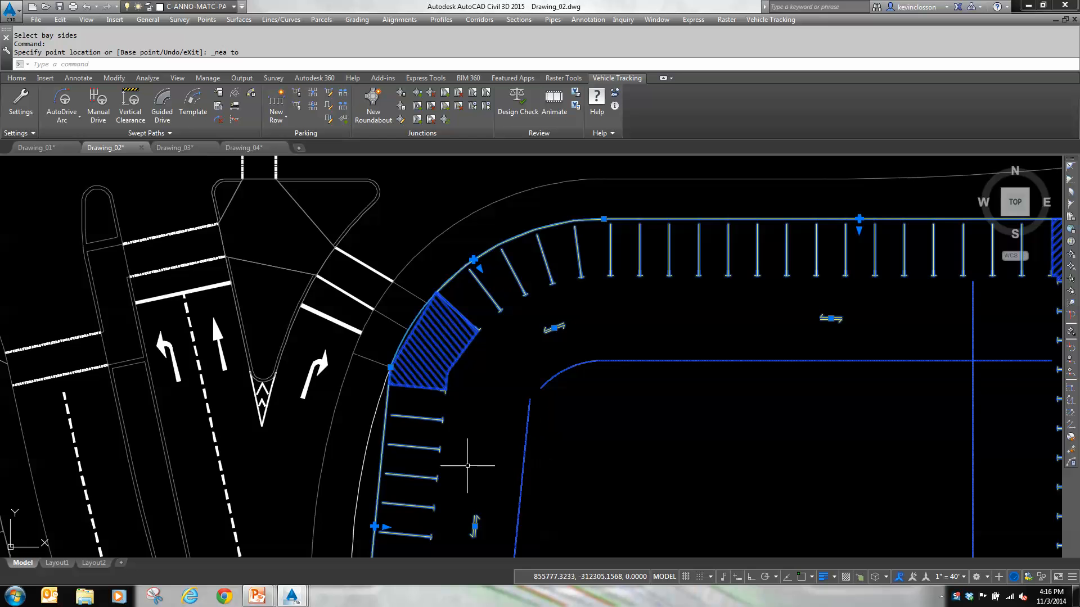
middle_click_drag(467, 465, 562, 279)
left_click(446, 396)
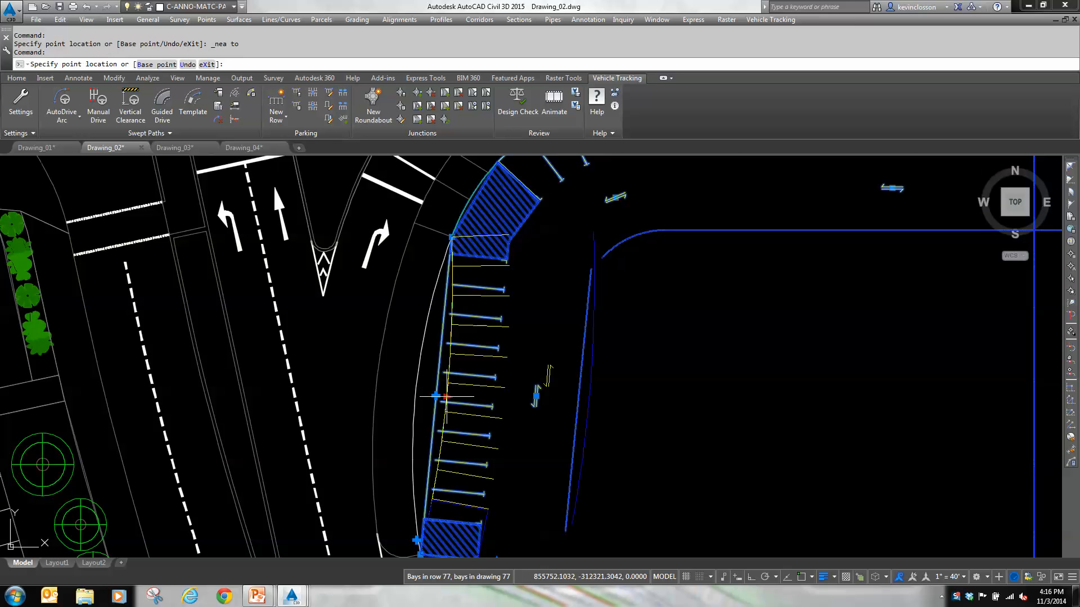
right_click(447, 398, "shift")
left_click(478, 361)
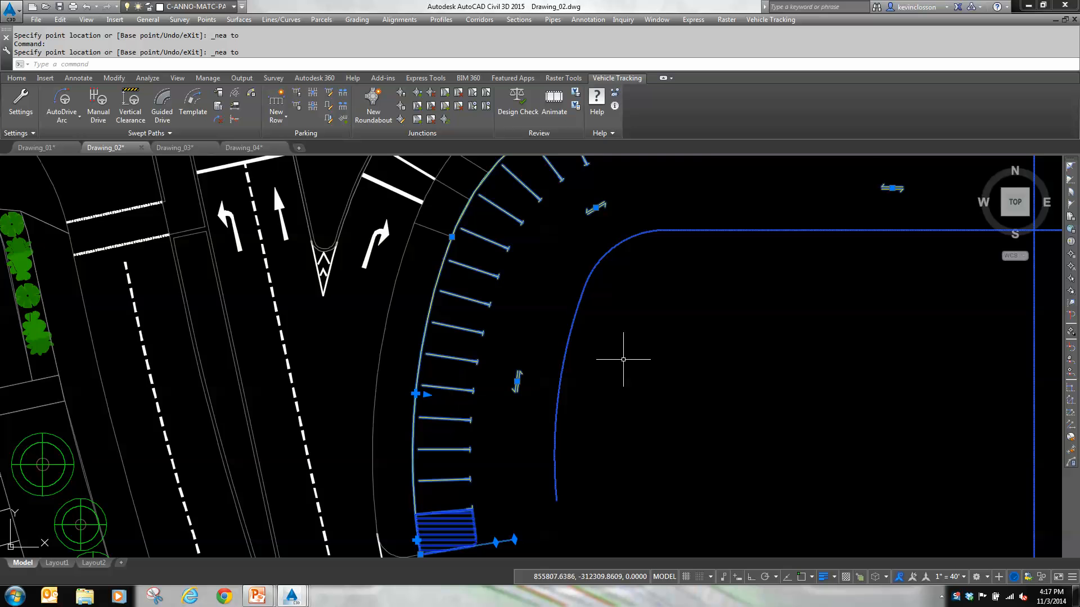
scroll(622, 362, "down", 5)
mouse_move(721, 405)
middle_mouse_down()
mouse_move(667, 365)
mouse_move(625, 355)
middle_mouse_up()
key("Escape")
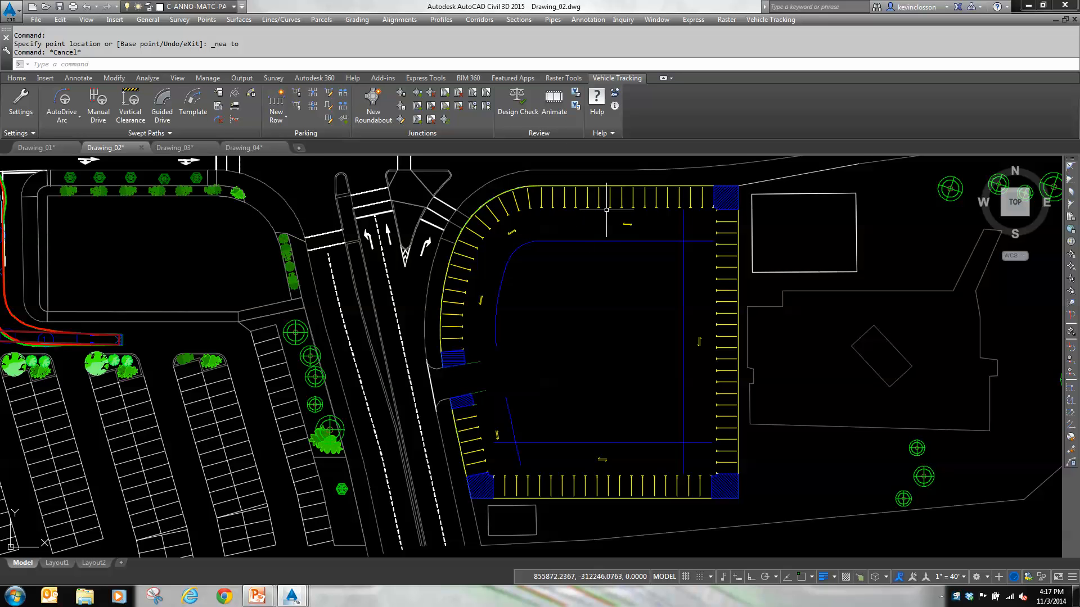
Place a parallel parking row inside the perimeter row, offset toward the lot's centre, with bays on both sides
left_click(278, 120)
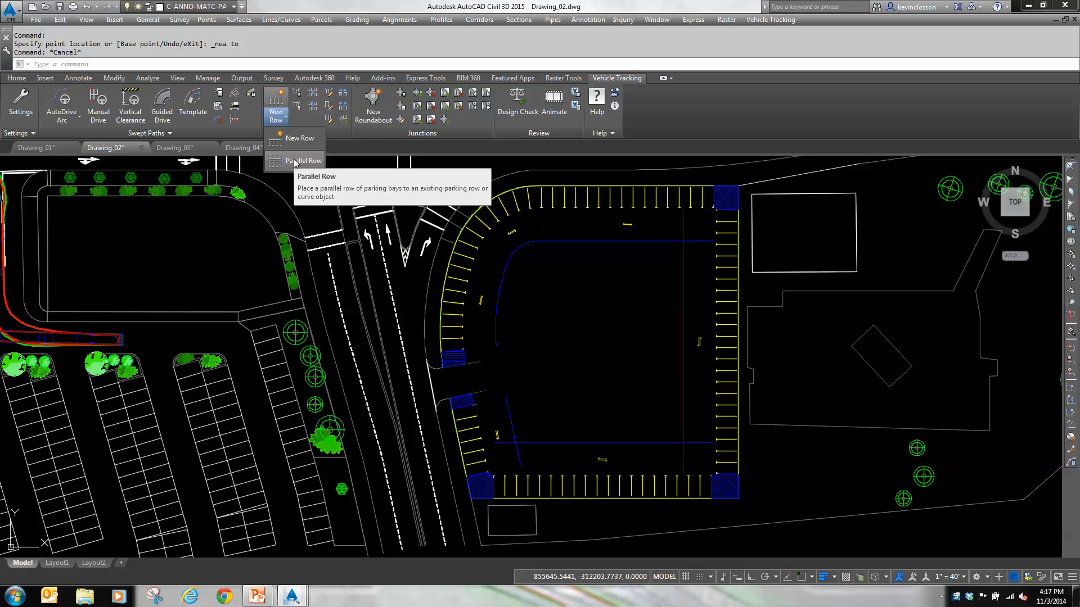
left_click(294, 162)
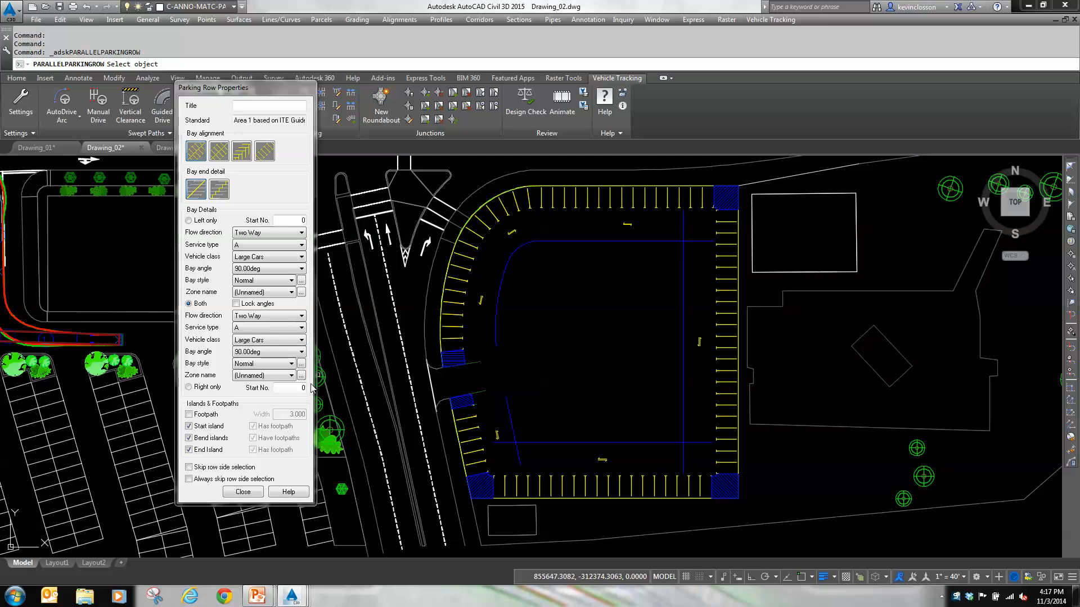
left_click(600, 198)
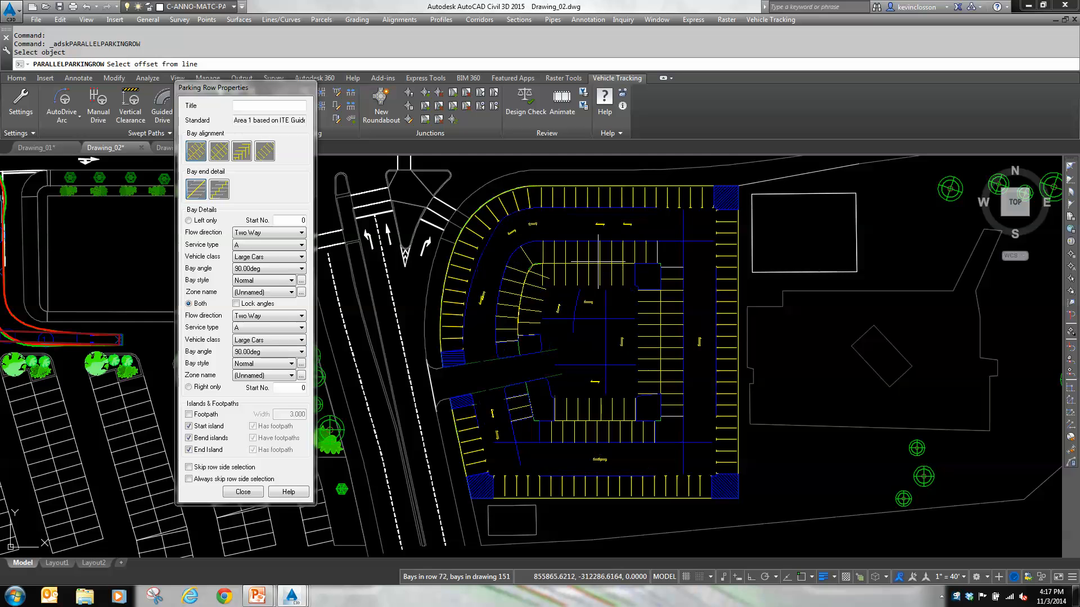
left_click(598, 257)
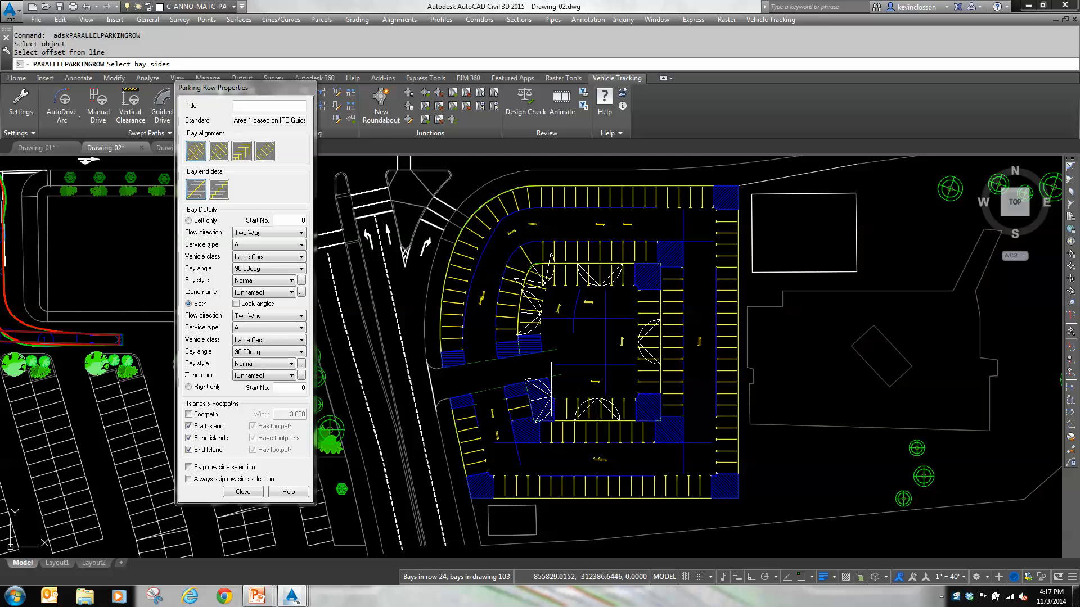
key("Return")
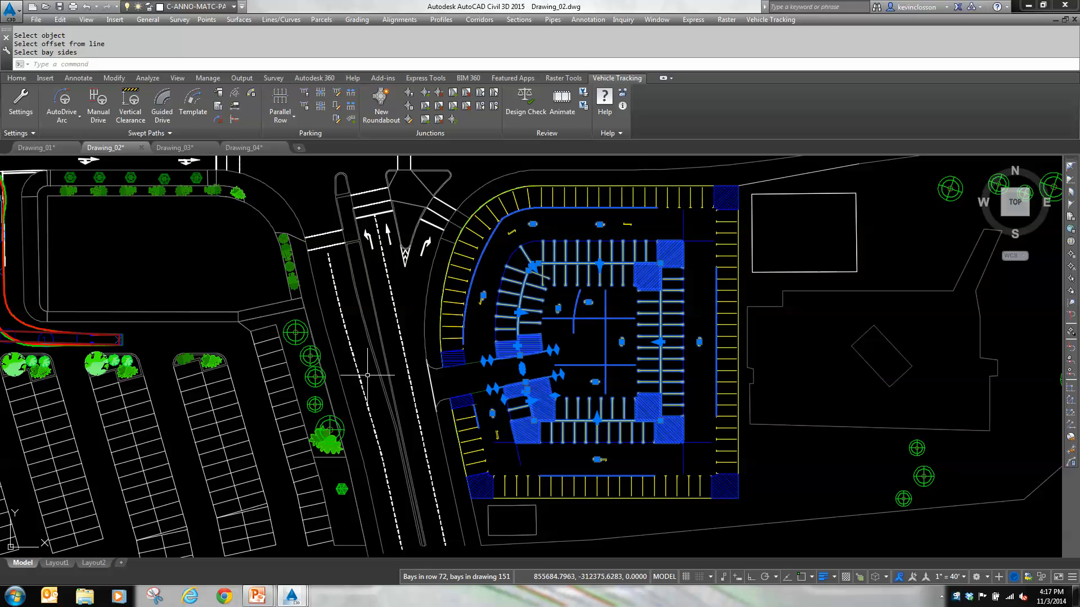
key("Escape")
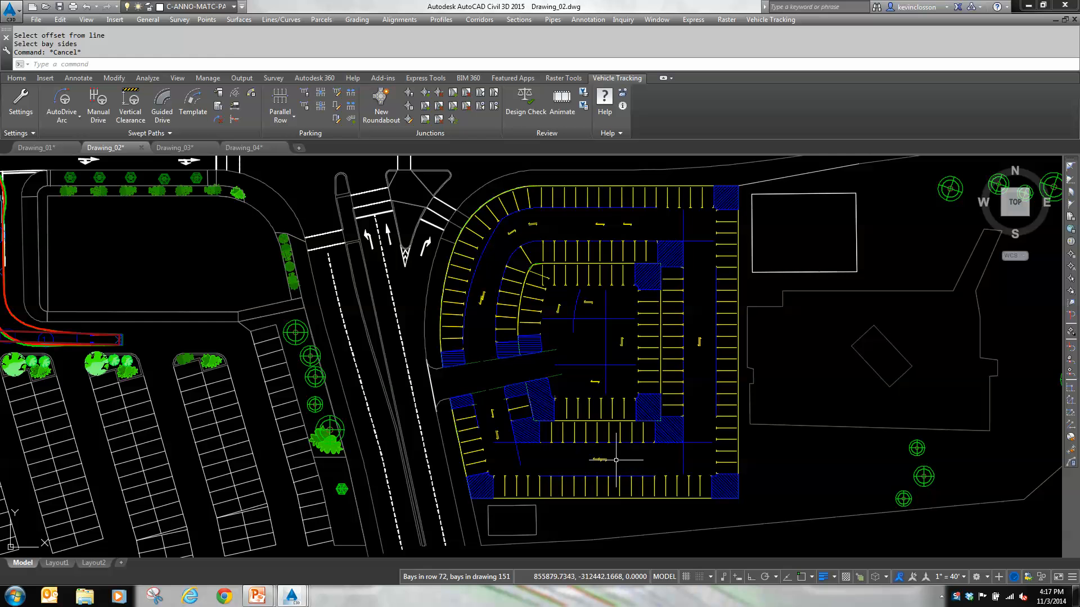
Erase the inner parallel row, leaving the perimeter row in place
left_click(647, 358)
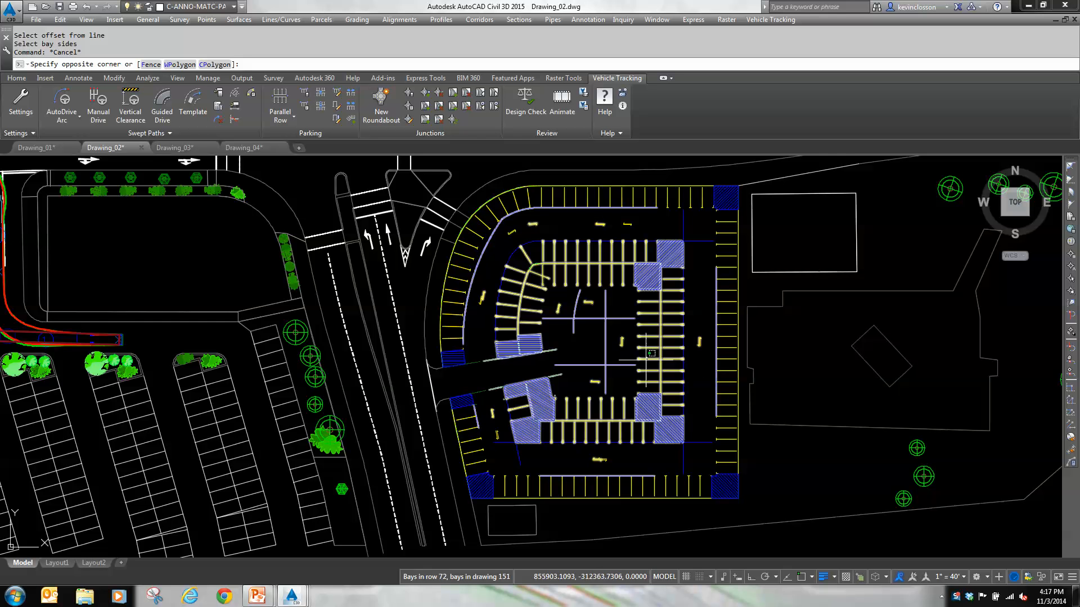
left_click(645, 377)
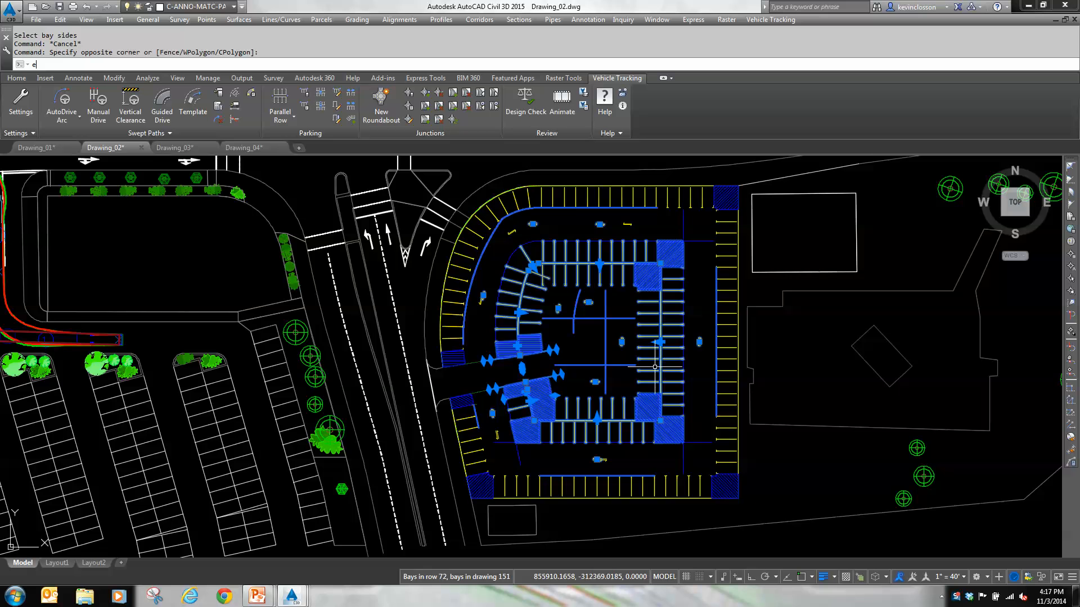
type("e")
key("Return")
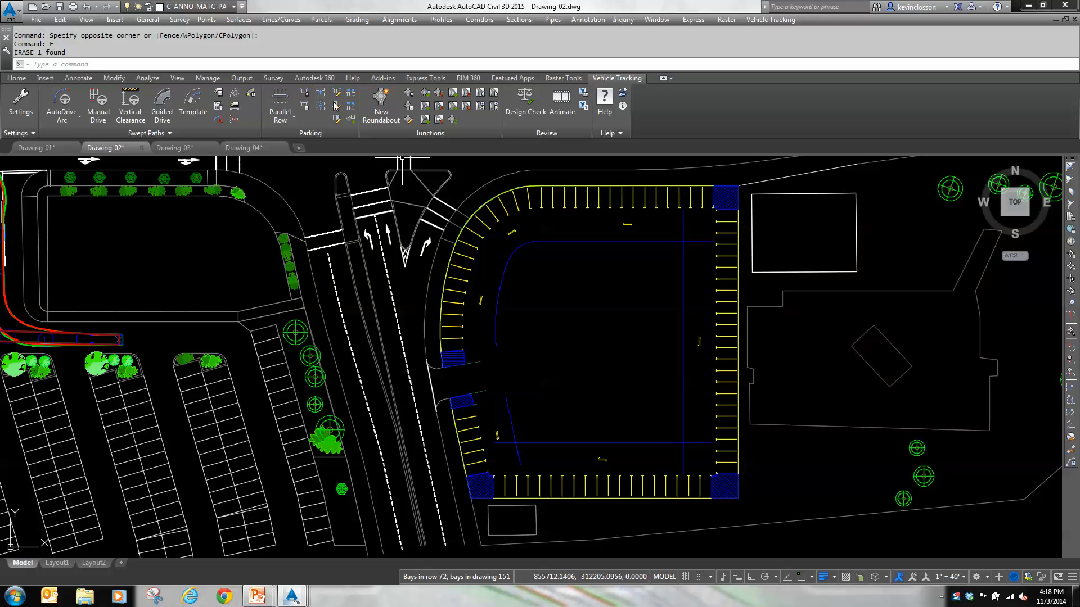
Create a straight east-west parking row across the northern interior, from the east aisle line to the curved west aisle line, with bays on both sides
left_click(283, 118)
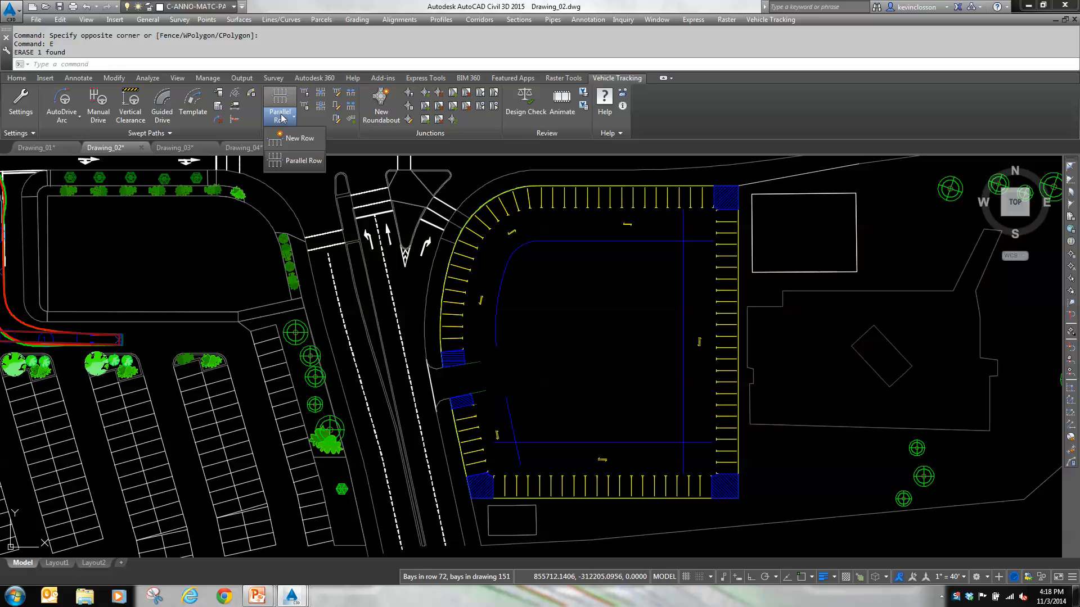
left_click(297, 139)
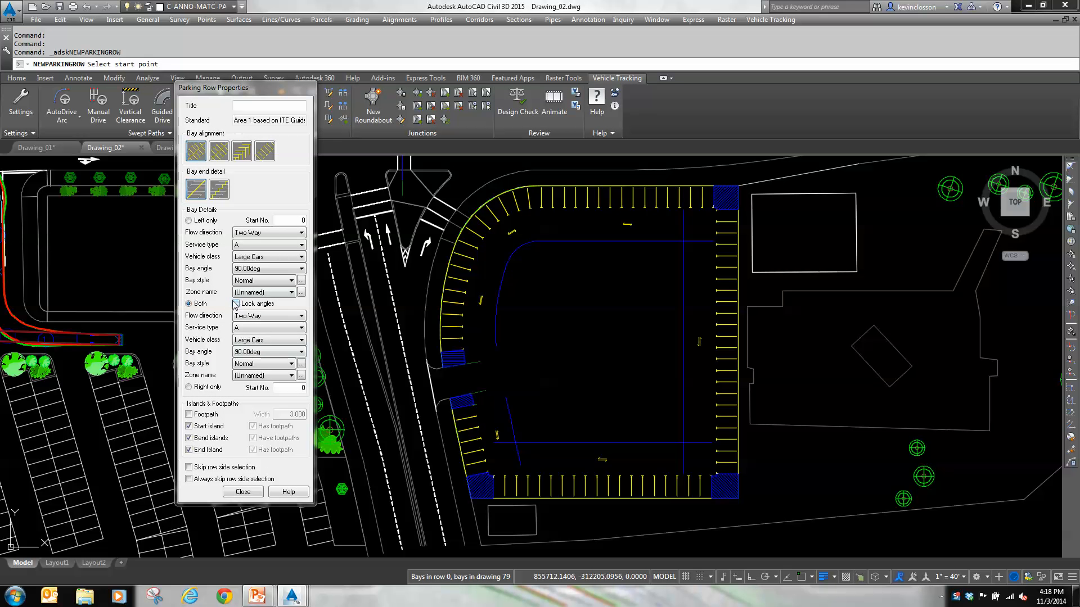
scroll(685, 258, "up", 4)
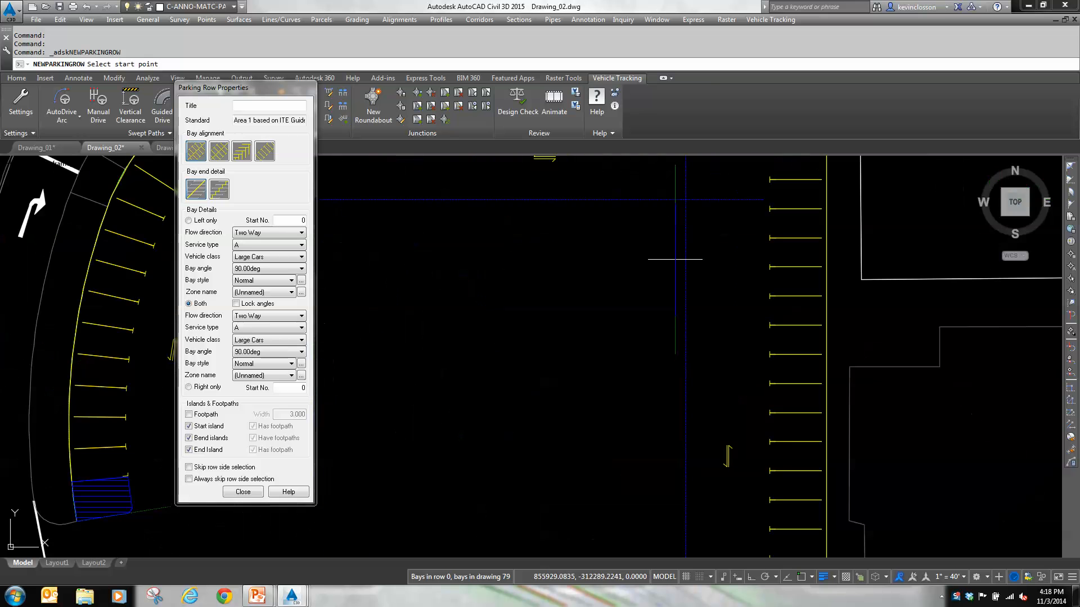
left_click(685, 258)
middle_click_drag(538, 265, 754, 298)
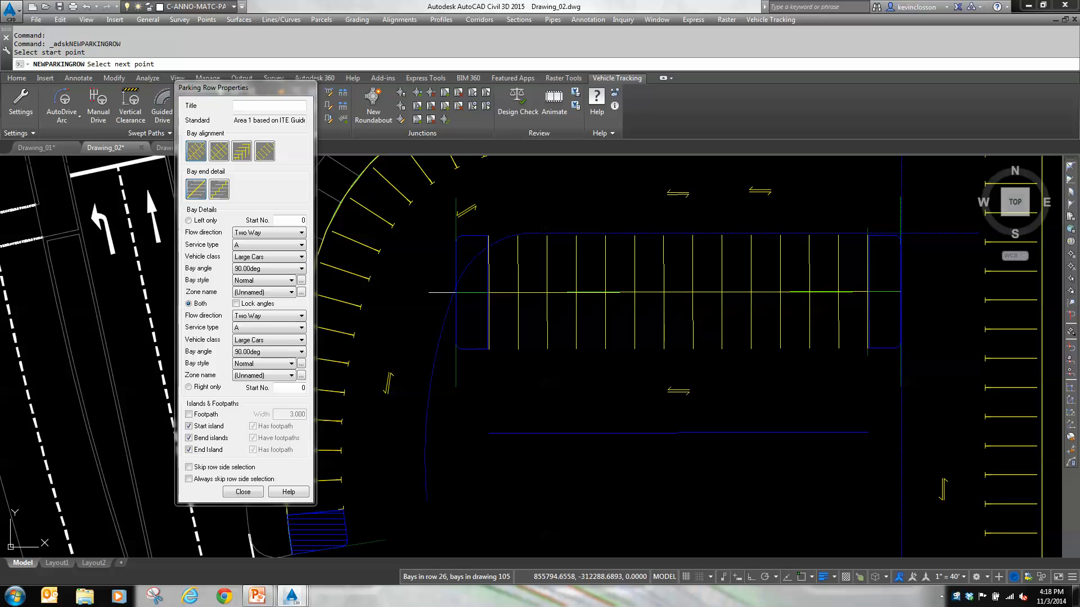
left_click(455, 291)
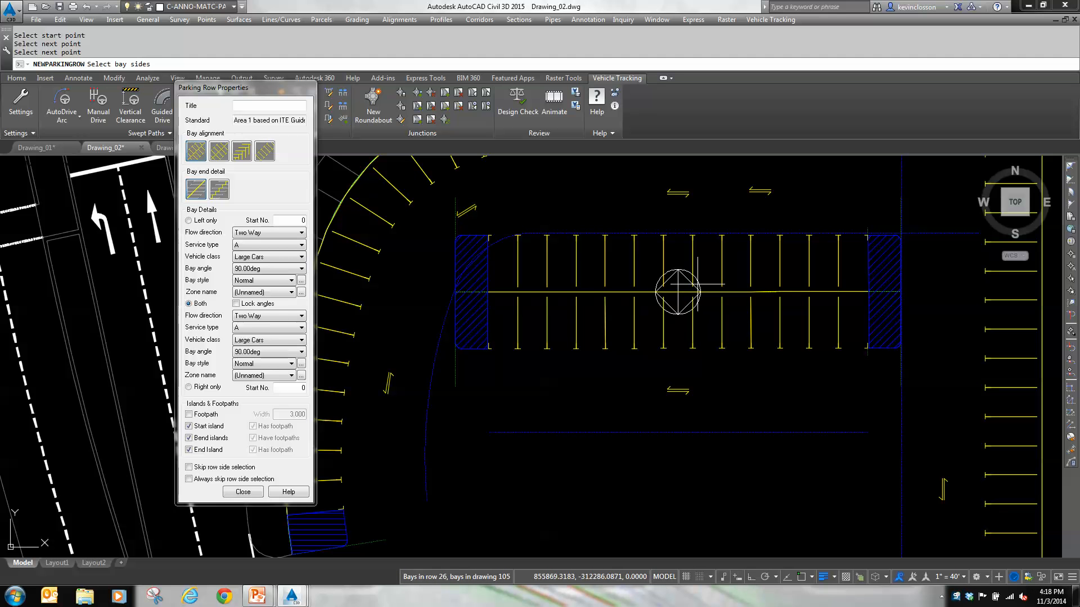
left_click(677, 291)
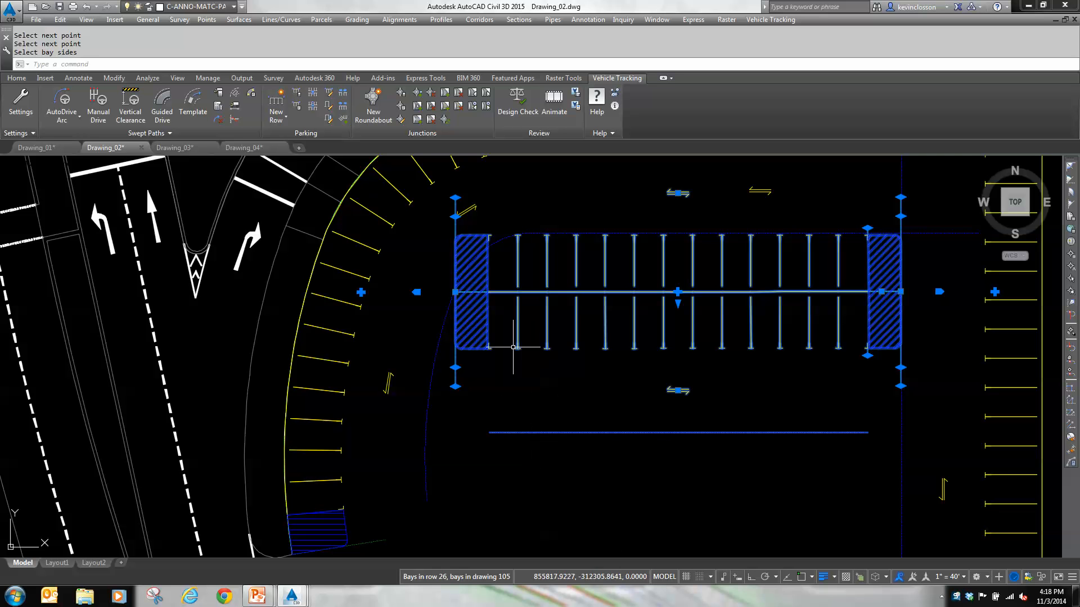
left_click(455, 292)
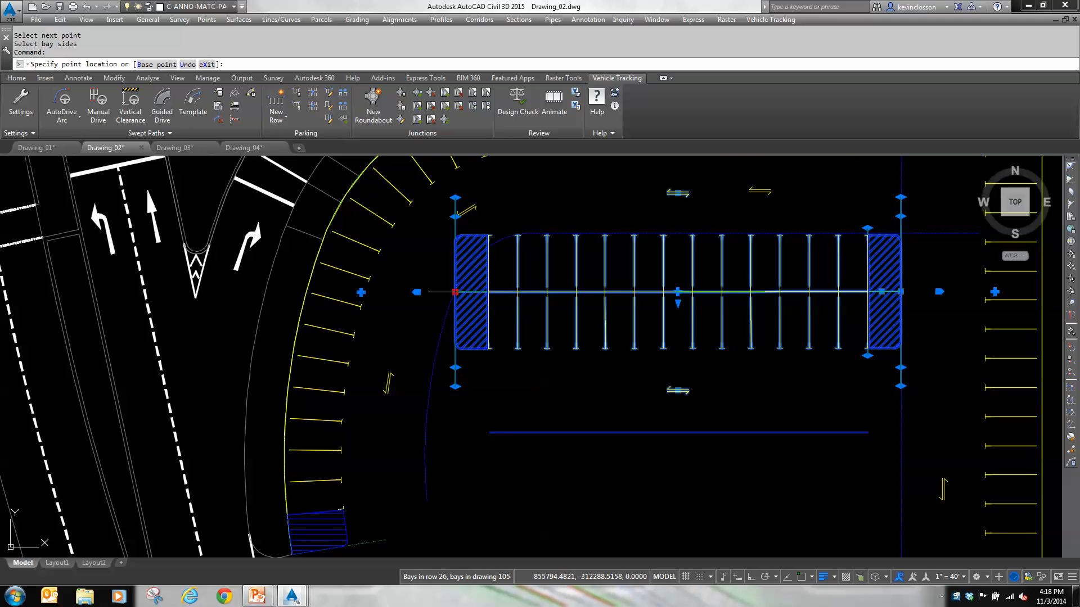
key("Escape")
key("Escape")
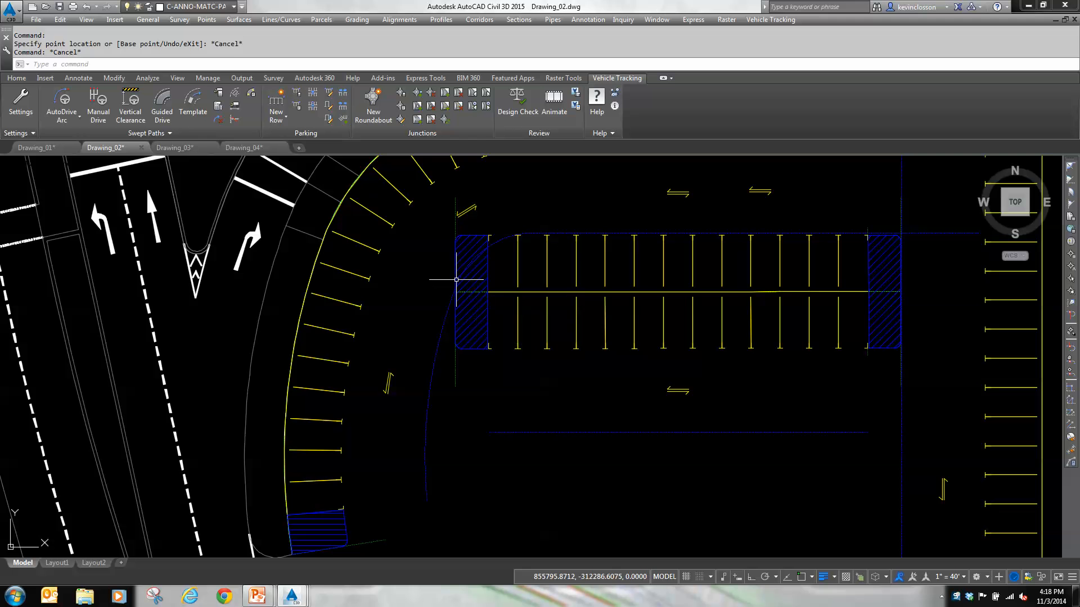
left_click(526, 334)
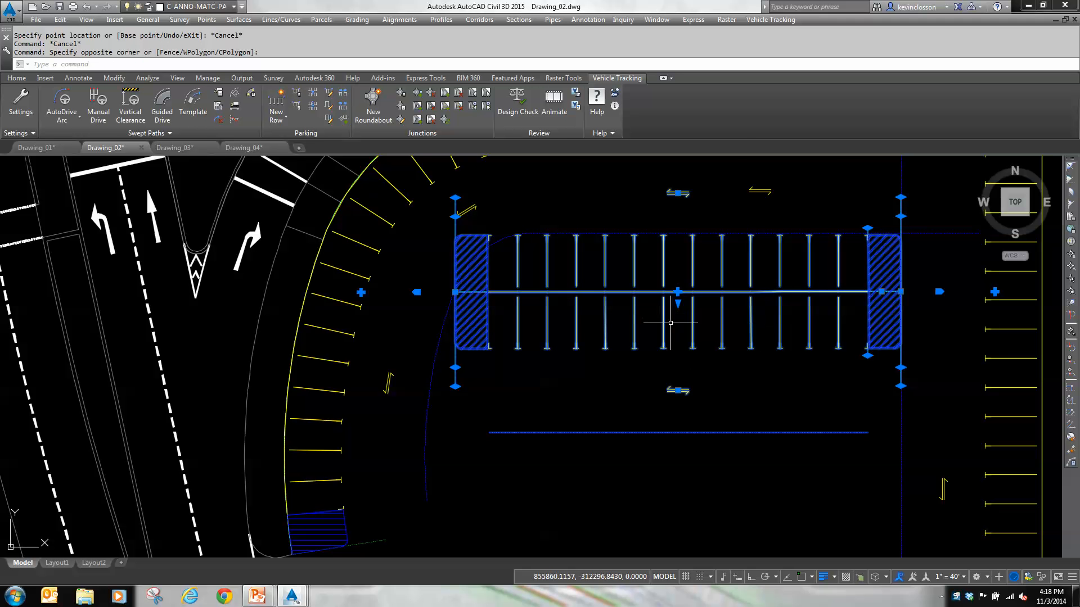
left_click(678, 303)
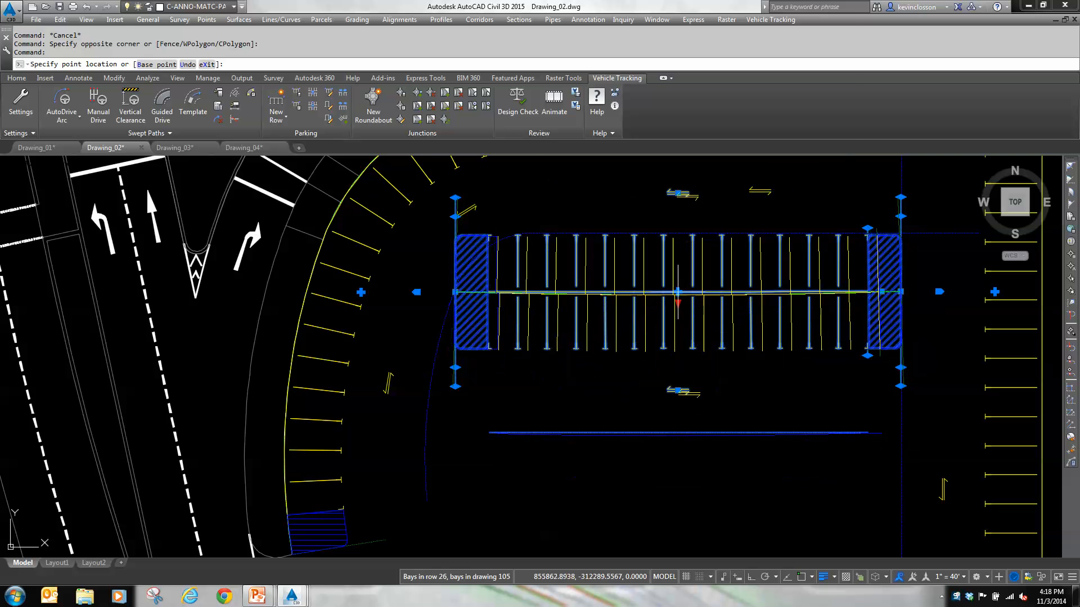
key("Escape")
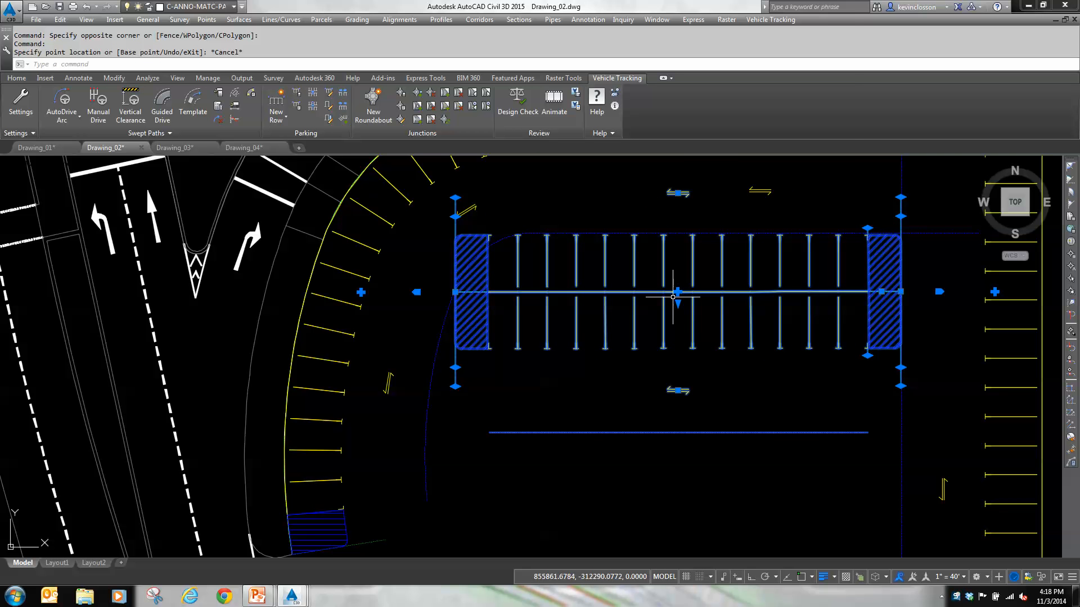
Angle the row's west end on its north and south sides to follow the curved aisle line, and deselect the row
left_click(455, 197)
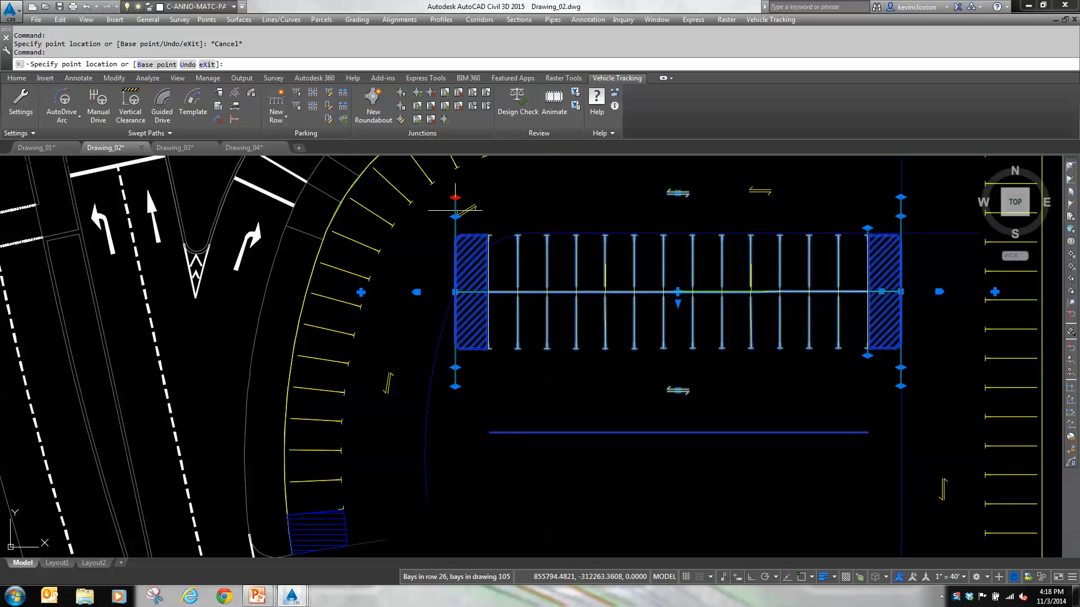
left_click(505, 232)
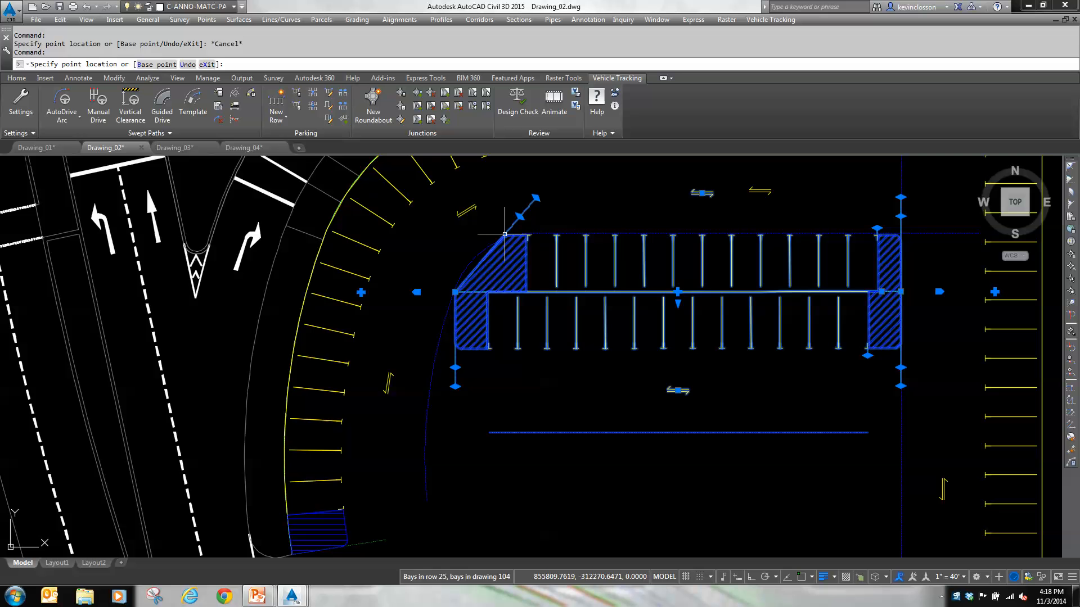
left_click(900, 367)
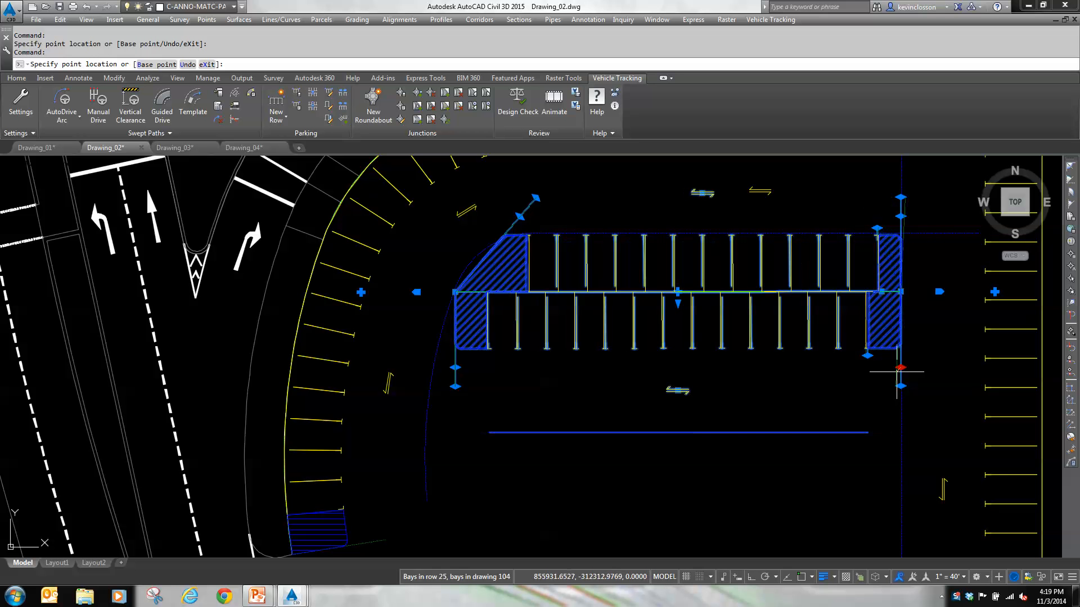
left_click(879, 374)
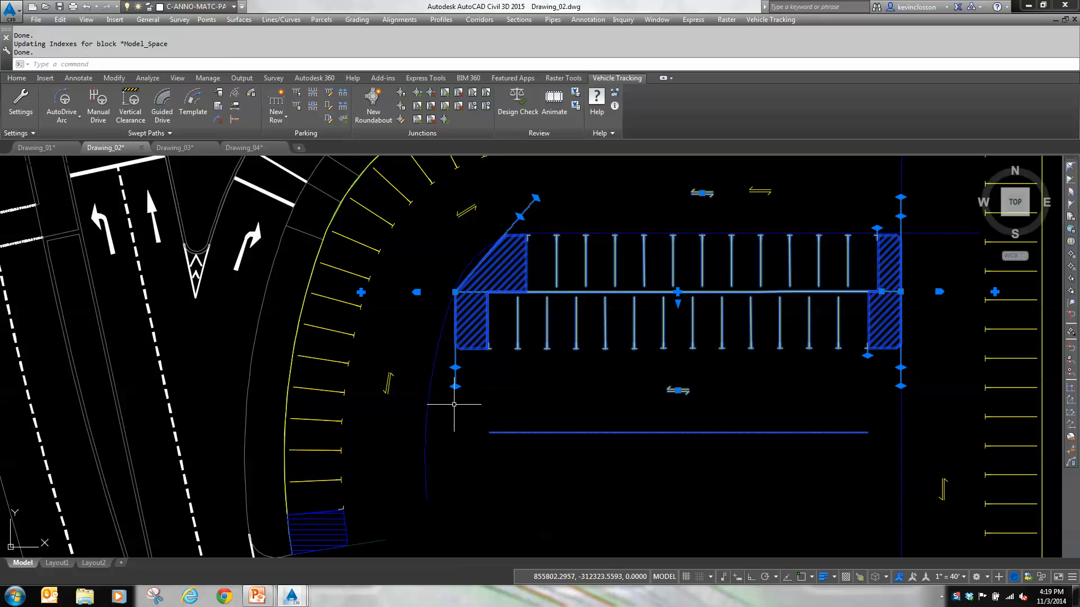
left_click(457, 387)
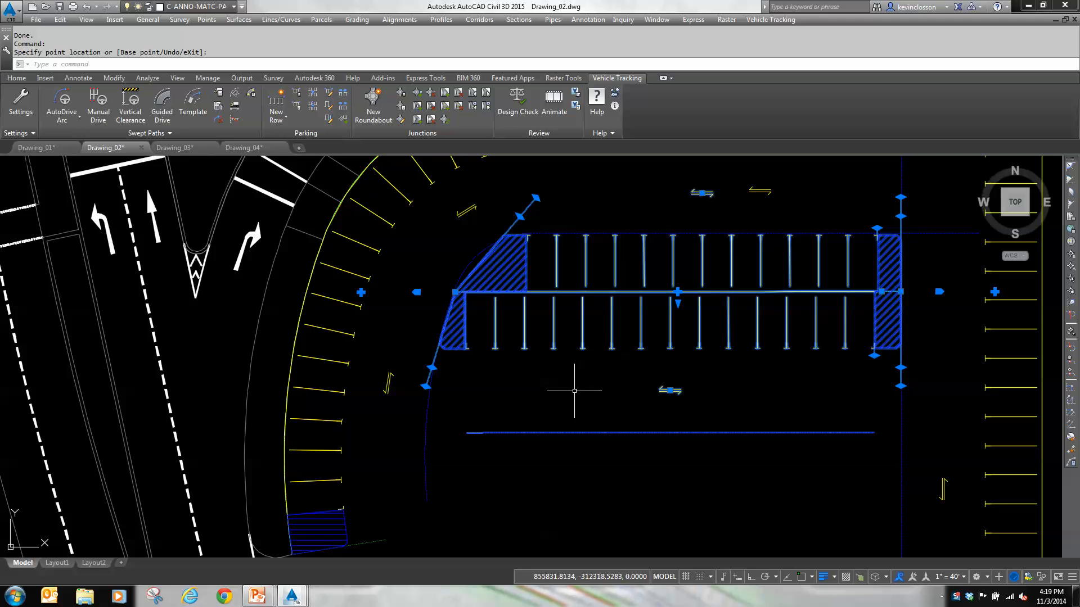
key("Escape")
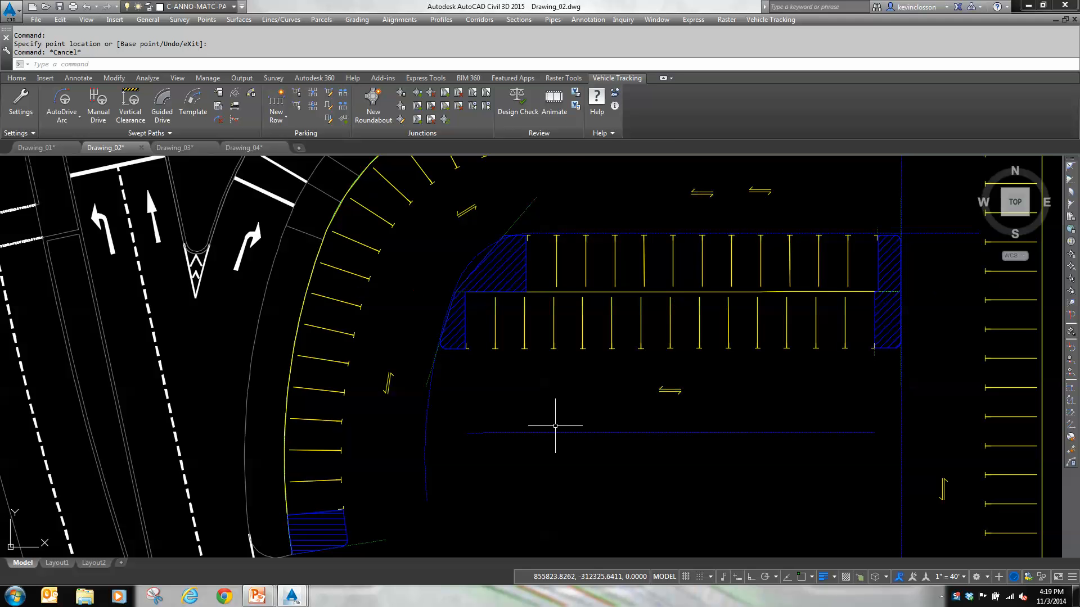
Place a parallel row south of the northern interior row, one aisle away, with bays on both sides
scroll(559, 426, "down", 6)
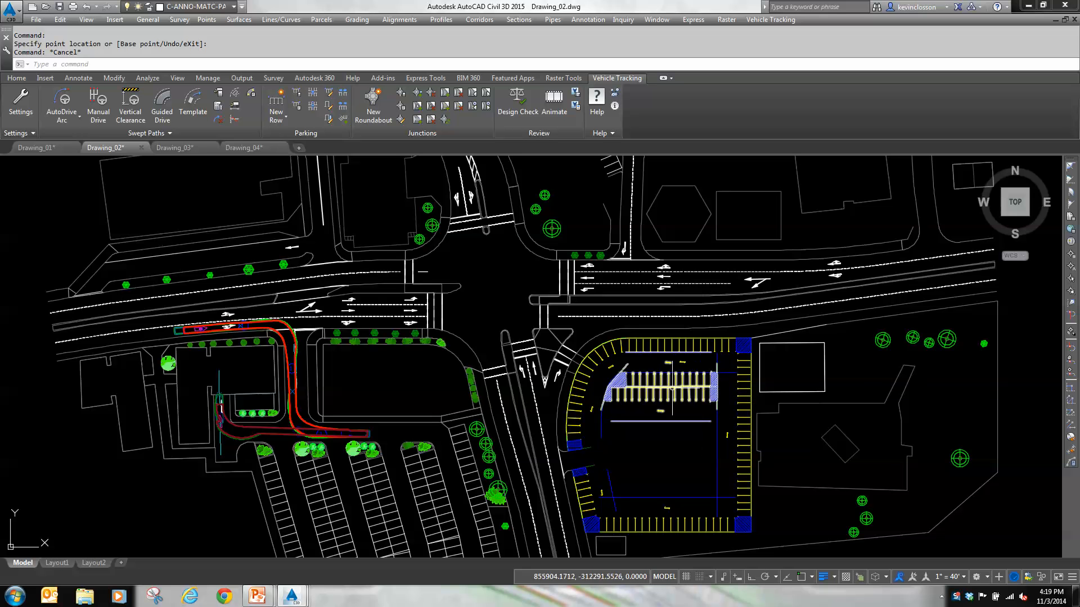
left_click(277, 117)
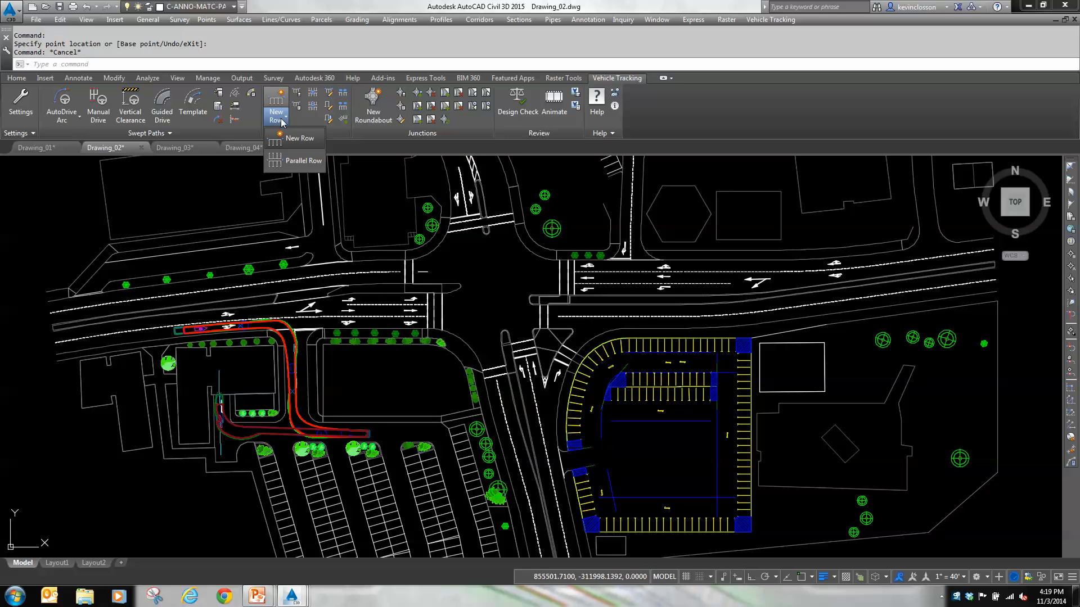
left_click(293, 160)
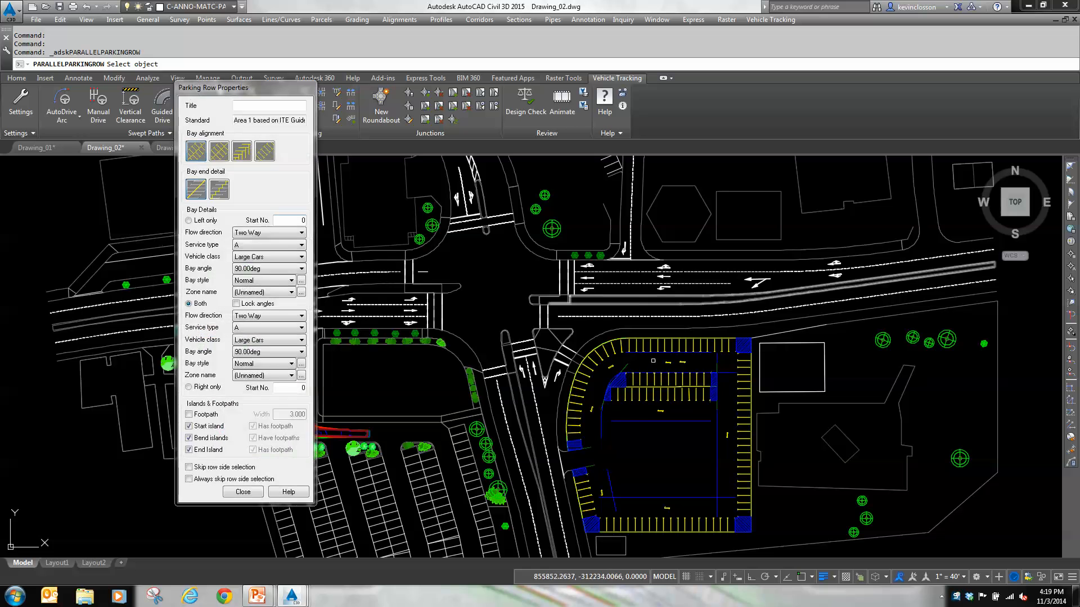
left_click(650, 396)
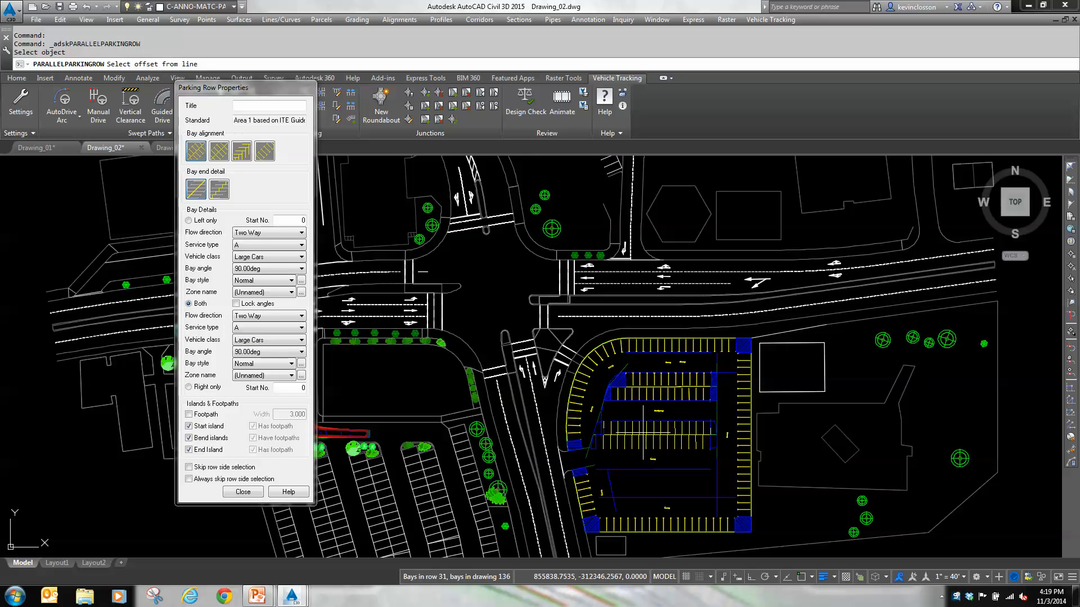
left_click(656, 458)
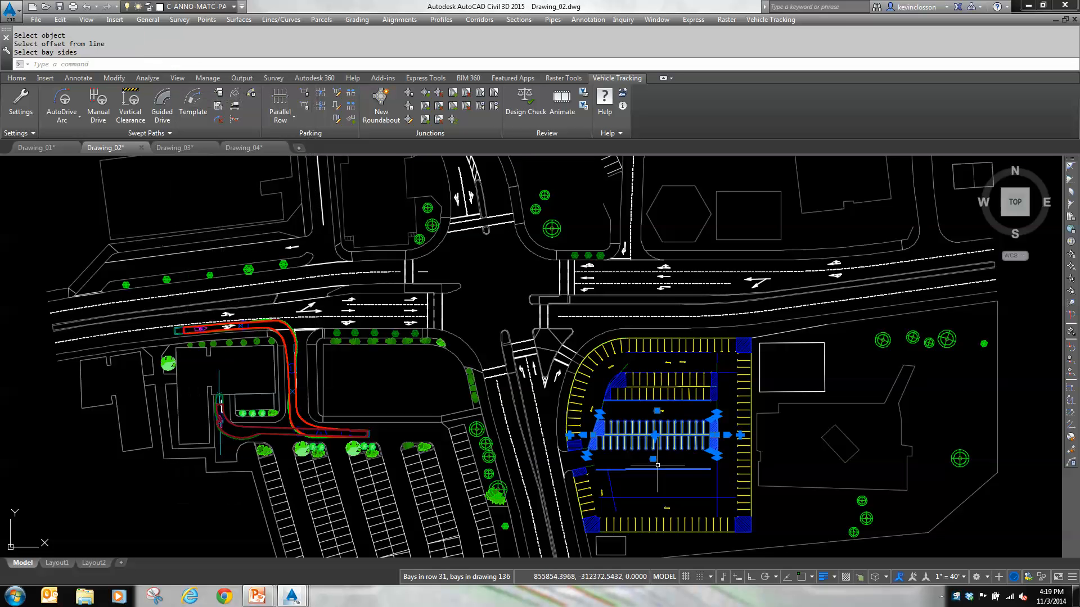
Repeat the Parallel Row command from the middle interior row to add a southern row with bays on both sides, and deselect it
right_click(681, 430)
left_click(728, 436)
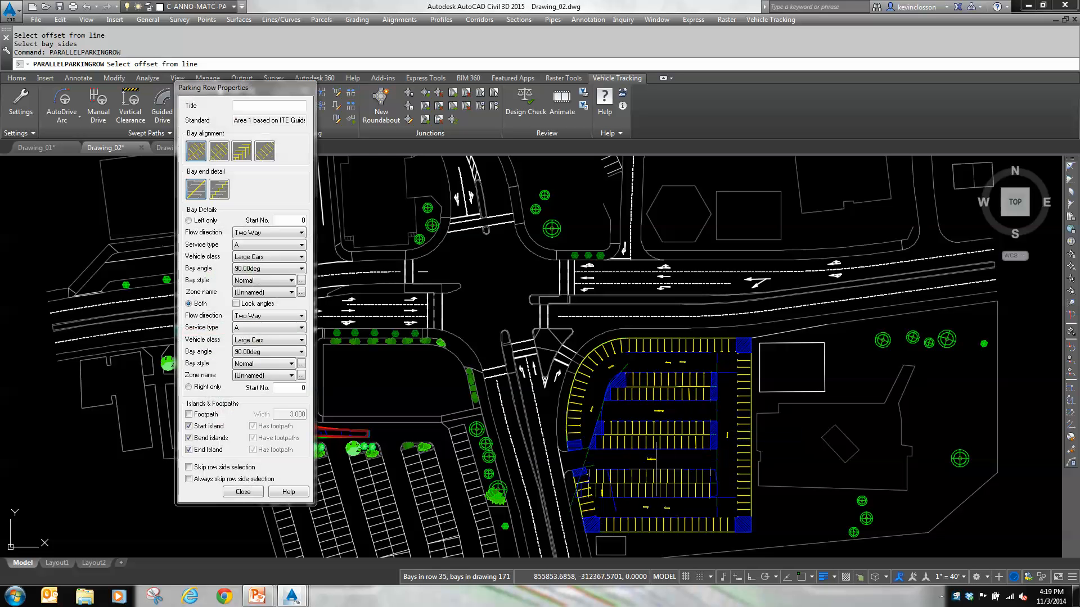
left_click(672, 480)
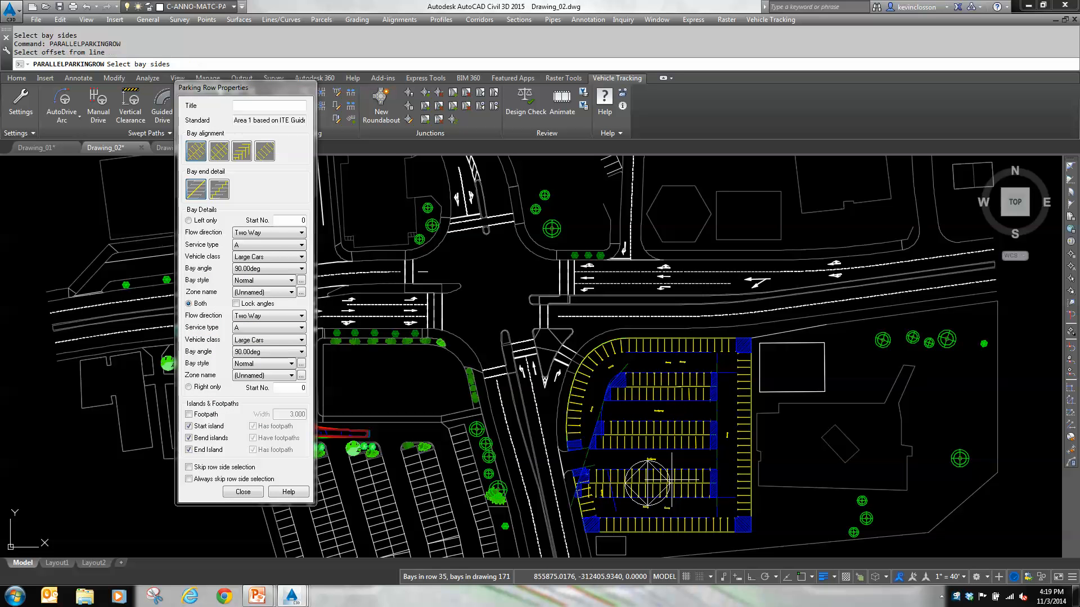
left_click(648, 482)
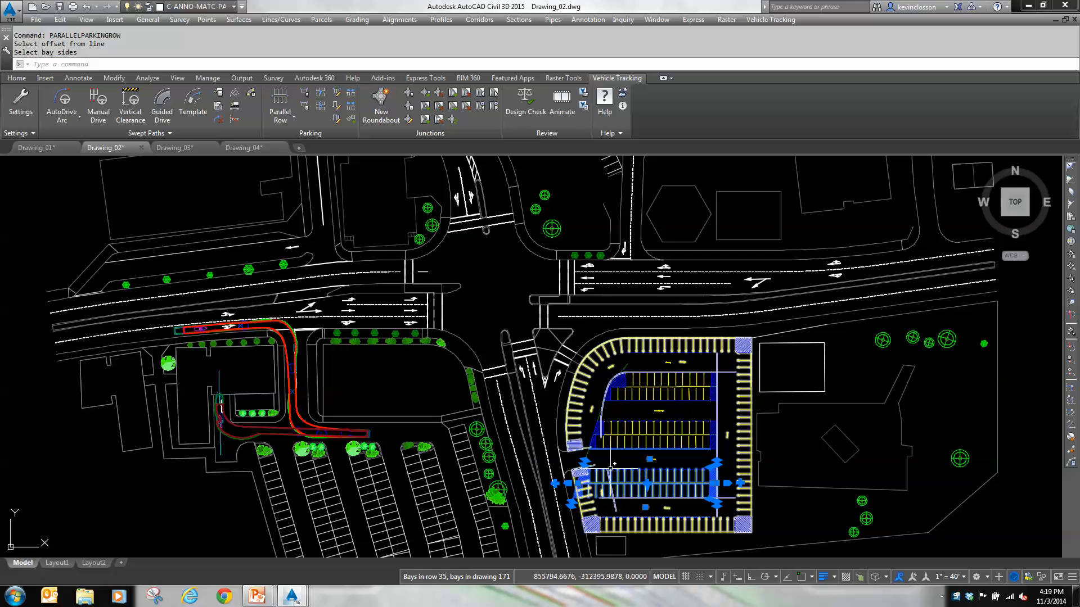
key("Escape")
scroll(559, 415, "up", 4)
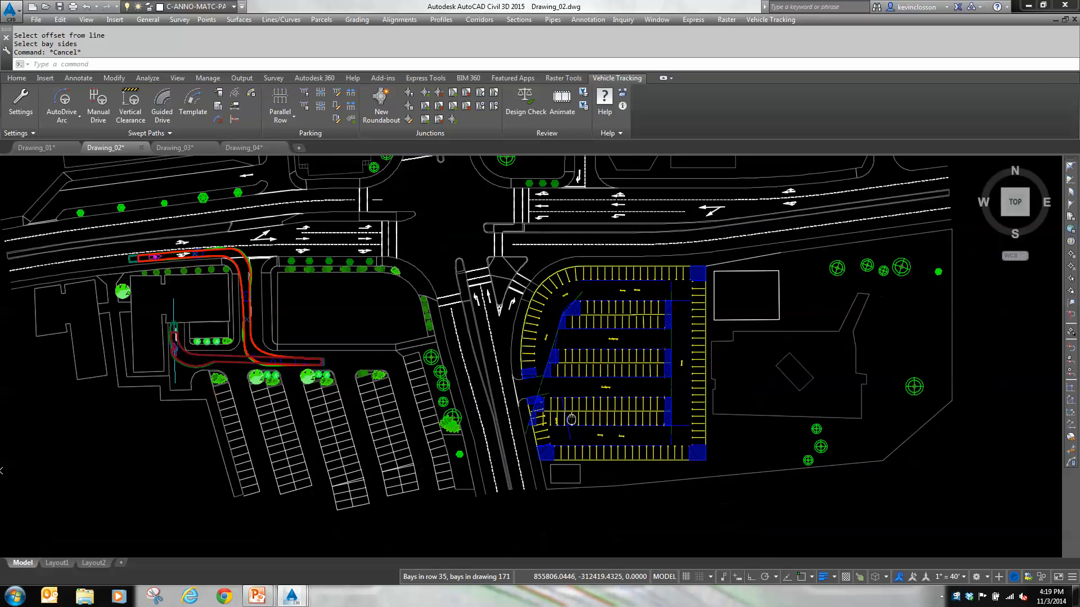
Pull the middle interior row's west end back to the west aisle line and angle it to follow that line
scroll(559, 415, "up", 1)
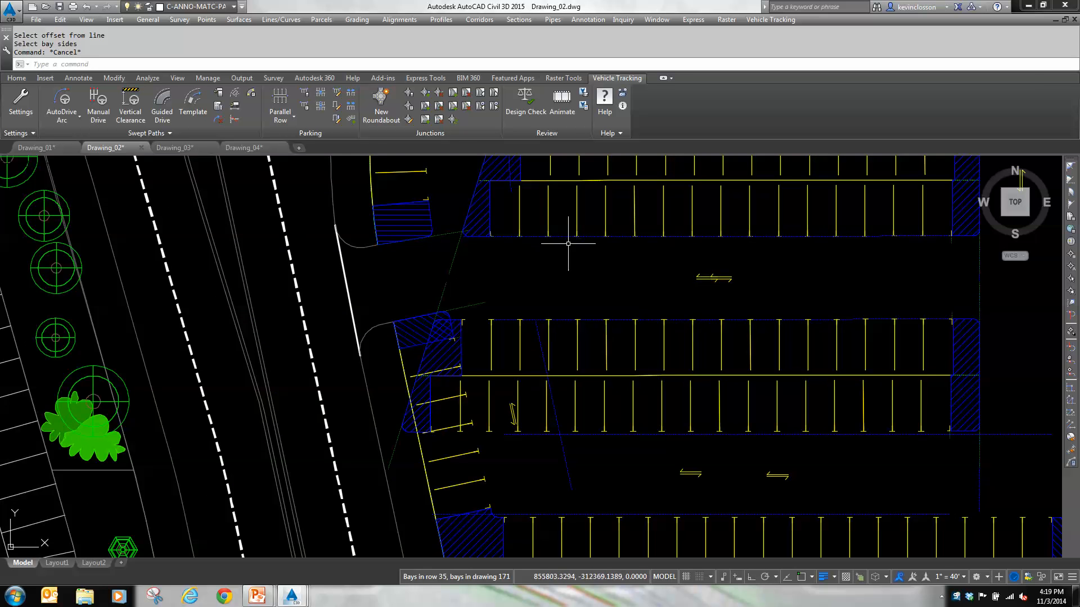
scroll(536, 388, "up", 2)
left_click(586, 314)
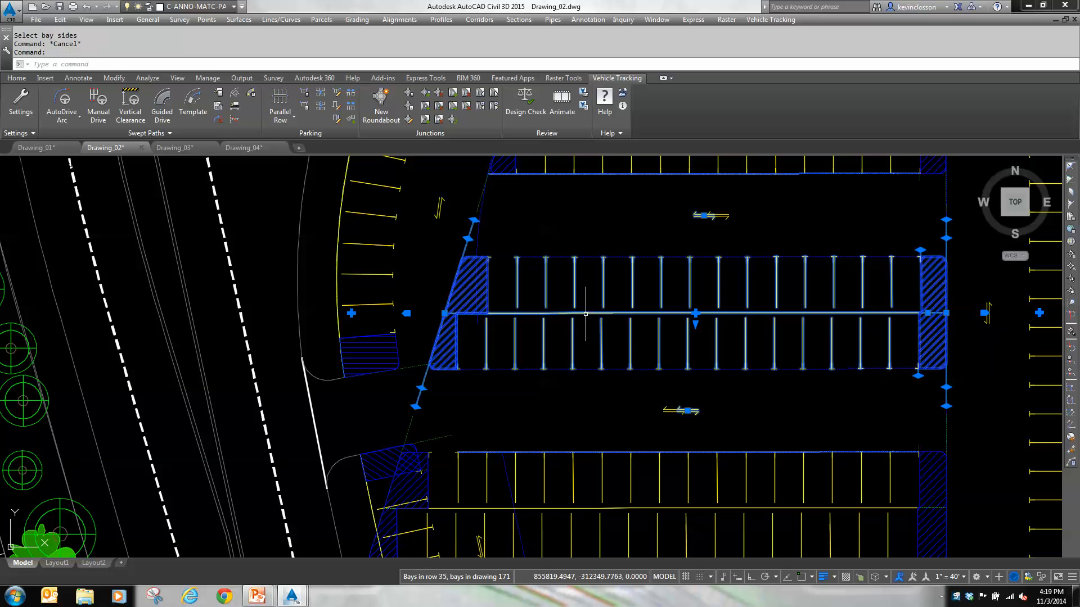
left_click(444, 314)
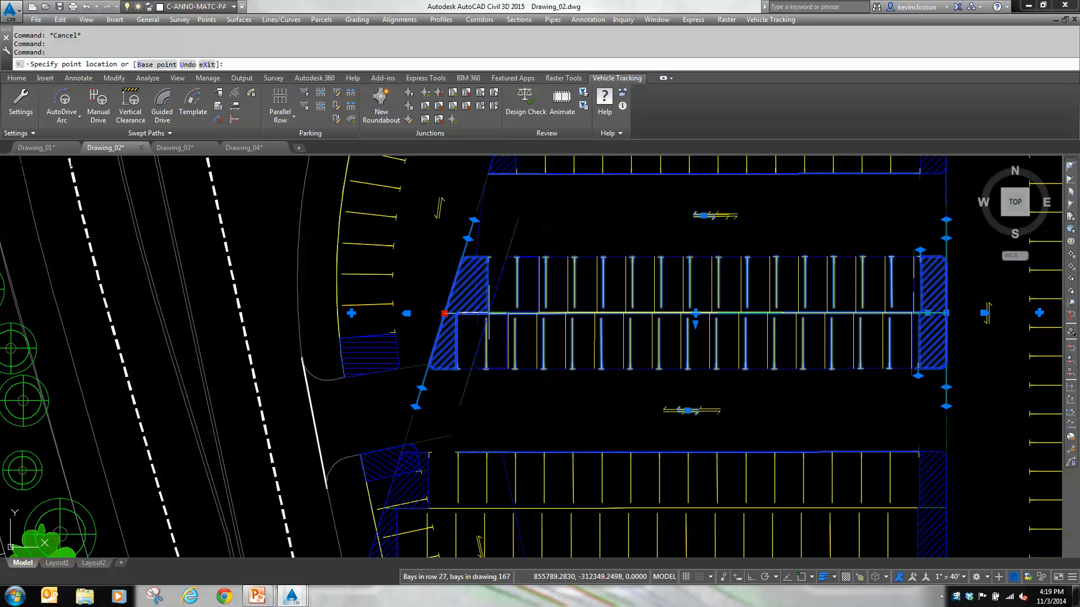
left_click(479, 313)
left_click(502, 238)
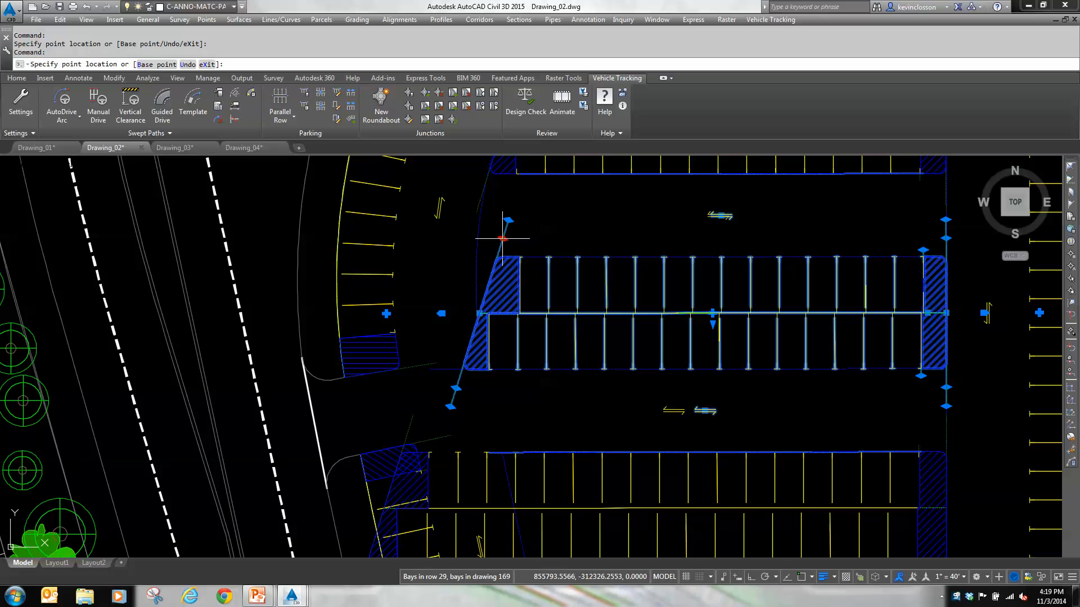
left_click(471, 238)
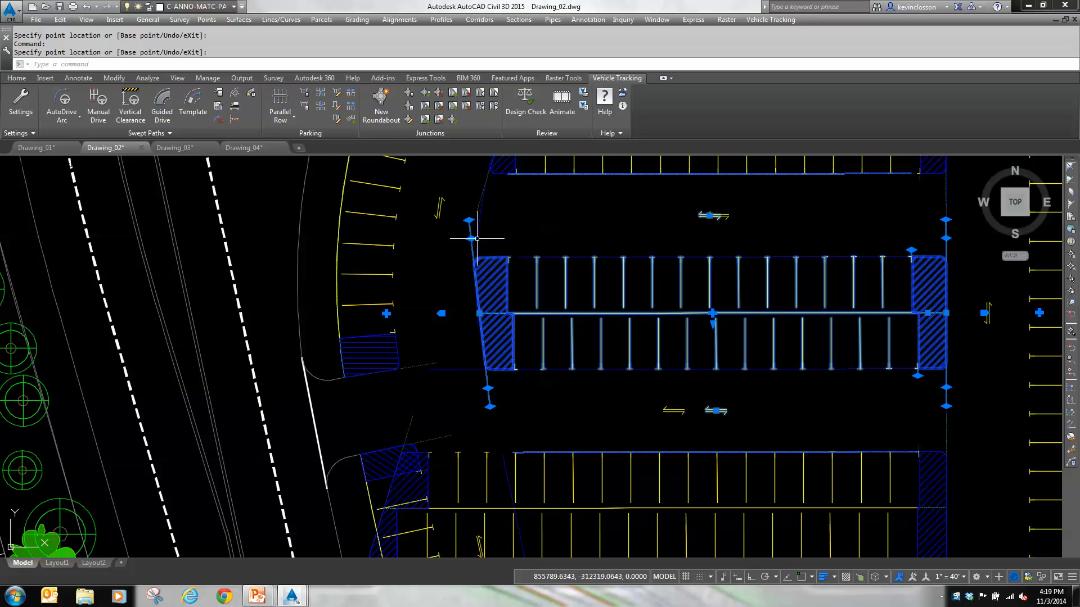
left_click(479, 314)
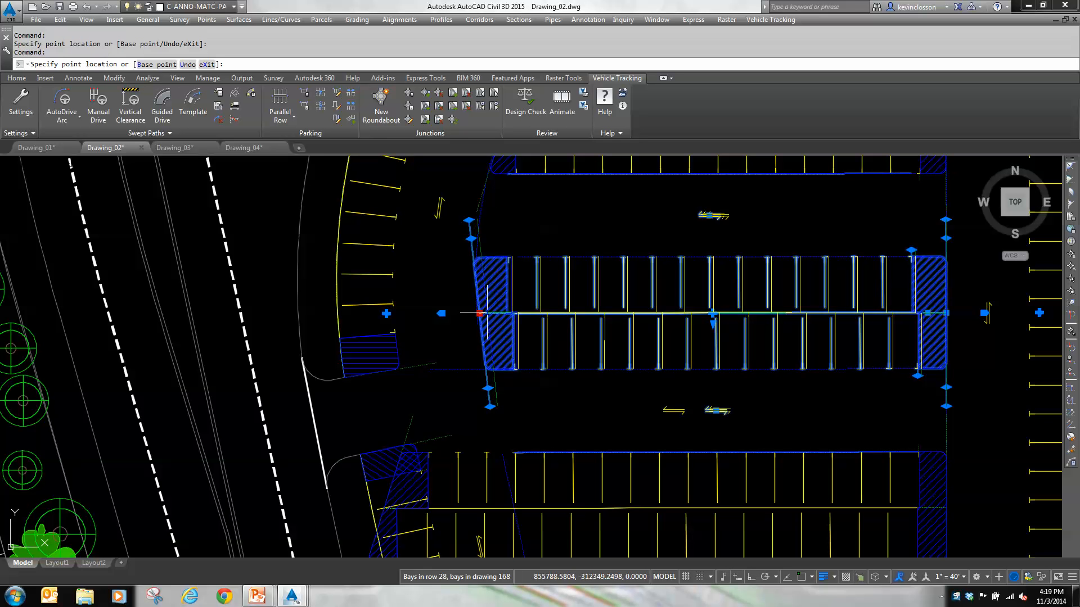
left_click(479, 313)
Shorten the southern interior row's west end to the west aisle line, angle it to match, and deselect the rows
middle_click_drag(552, 418, 534, 306)
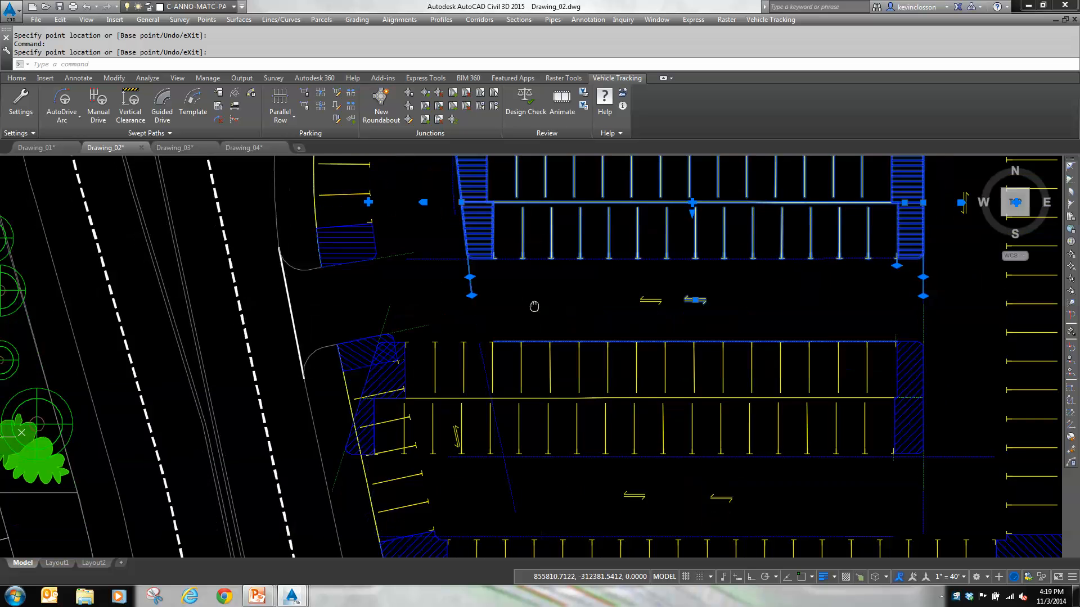
scroll(534, 307, "down", 2)
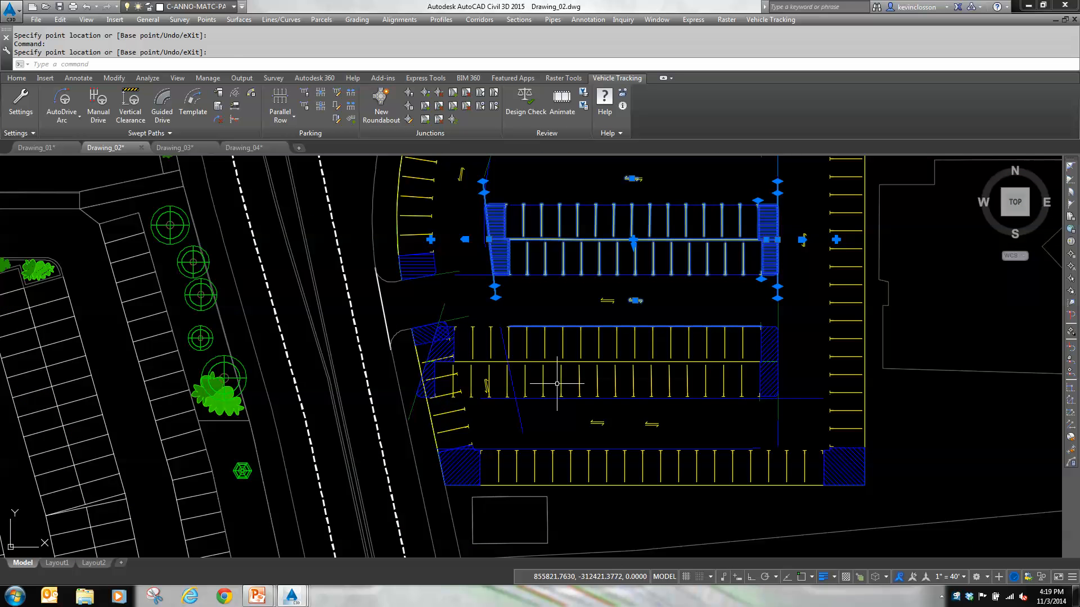
left_click(500, 361)
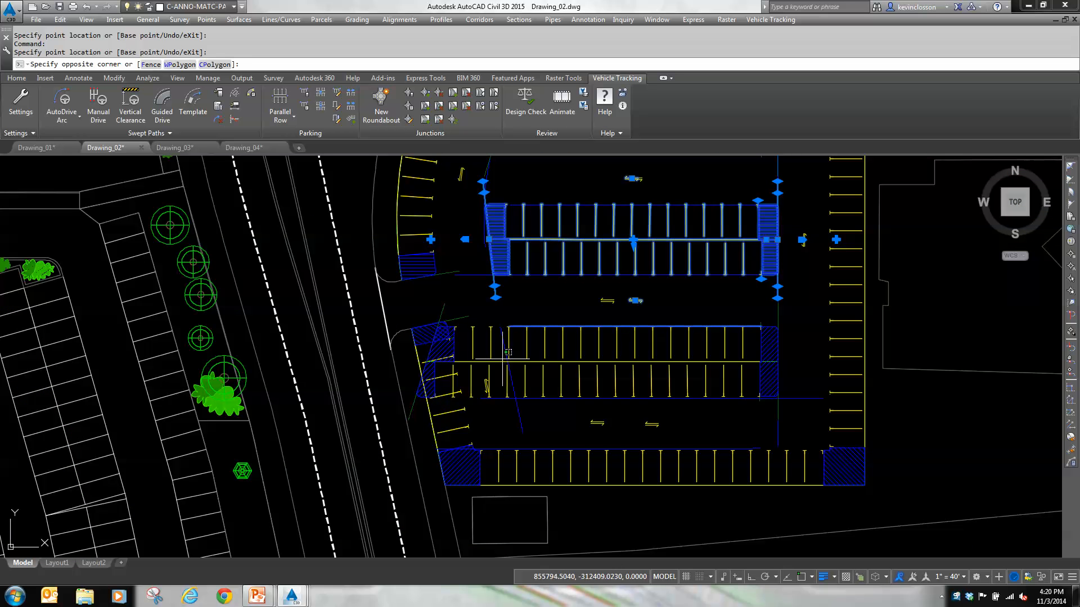
left_click(433, 363)
left_click(426, 362)
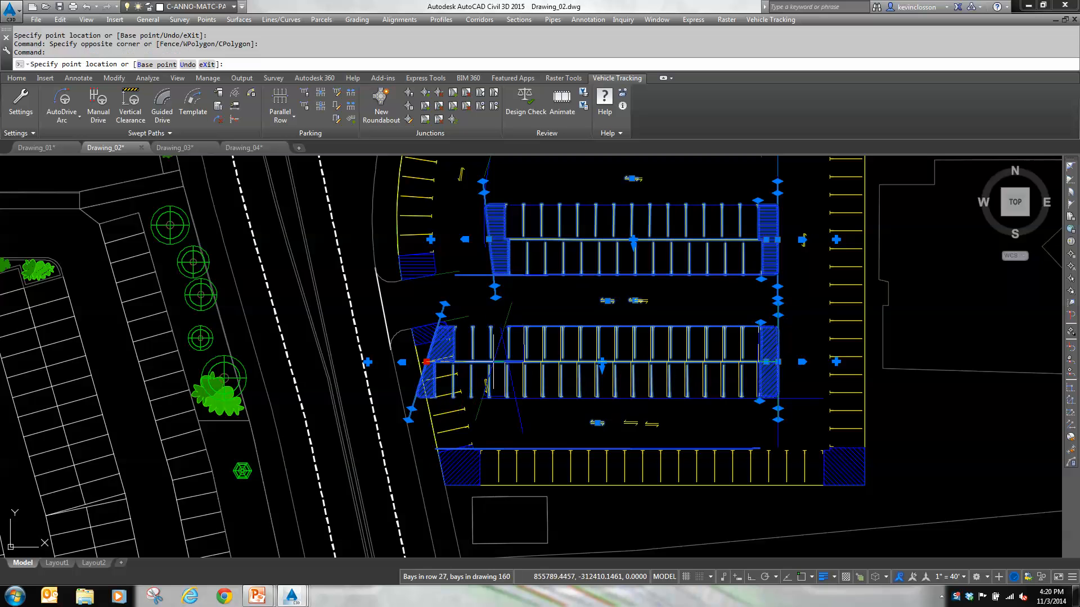
left_click(508, 361)
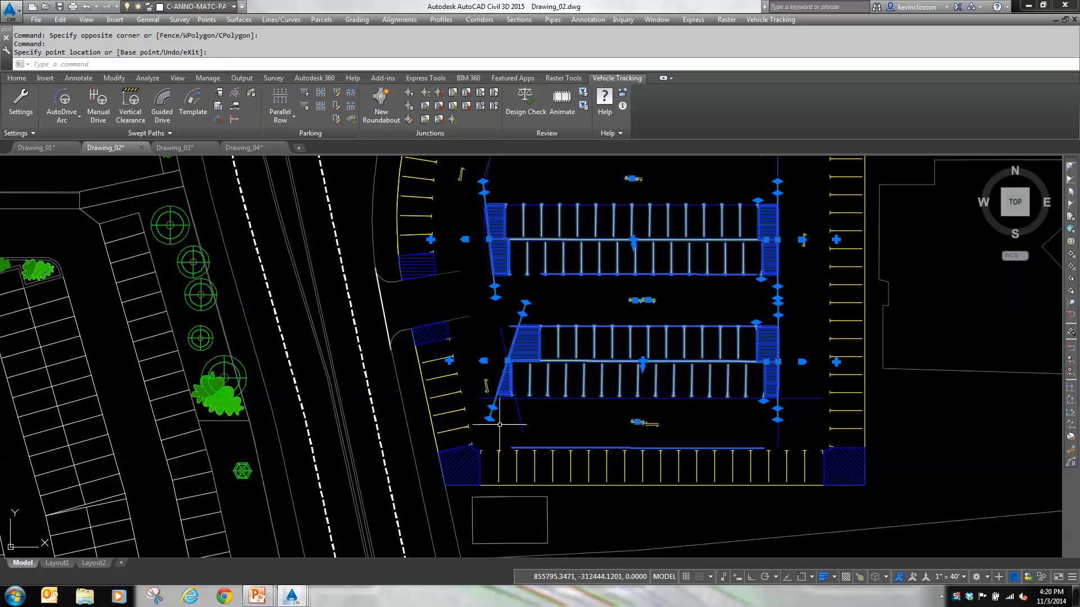
left_click(492, 408)
left_click(518, 405)
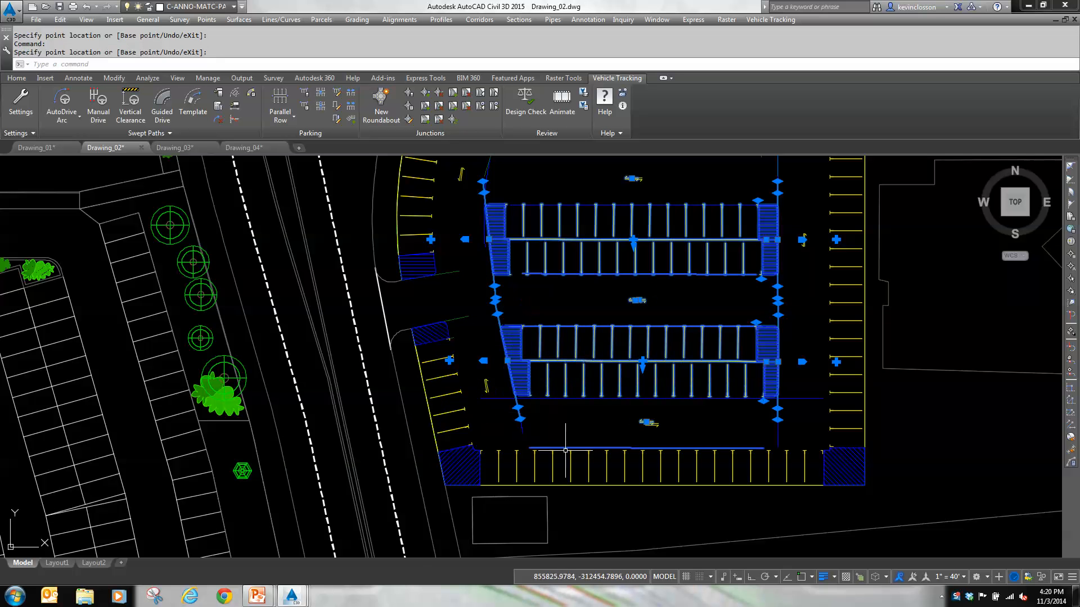
key("Escape")
key("Escape")
scroll(672, 447, "down", 3)
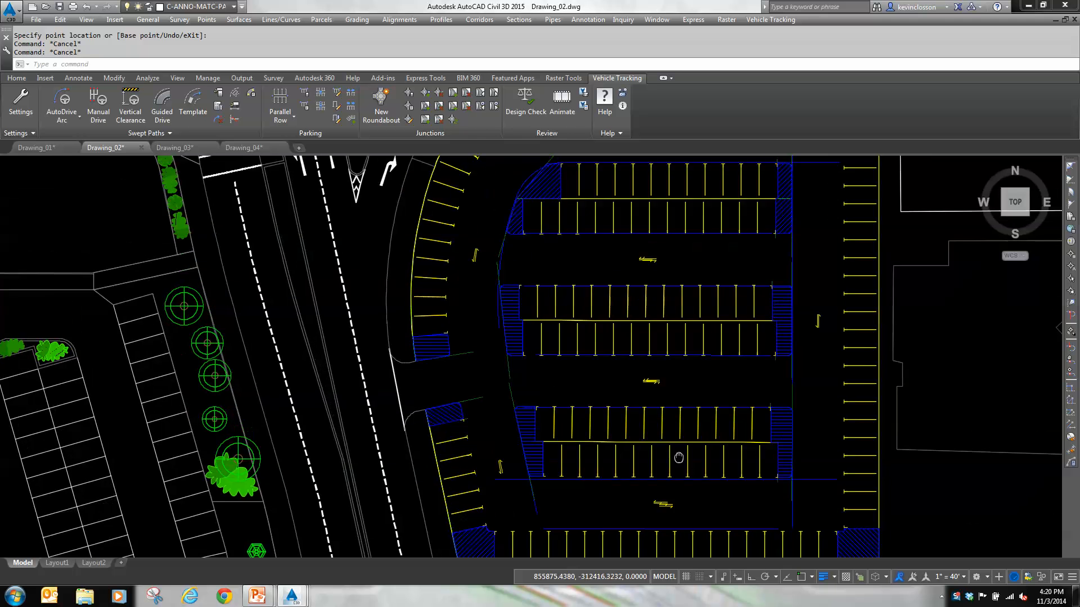
Generate the parking bay report for the whole car park, review it and close it
scroll(694, 442, "down", 3)
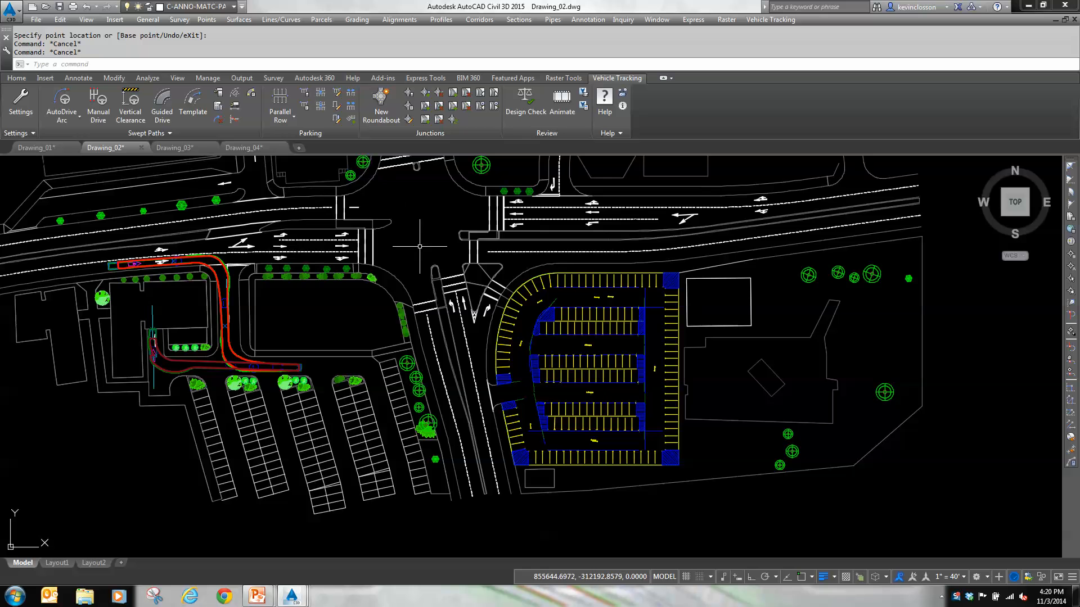
left_click(306, 108)
left_click_drag(304, 197, 317, 234)
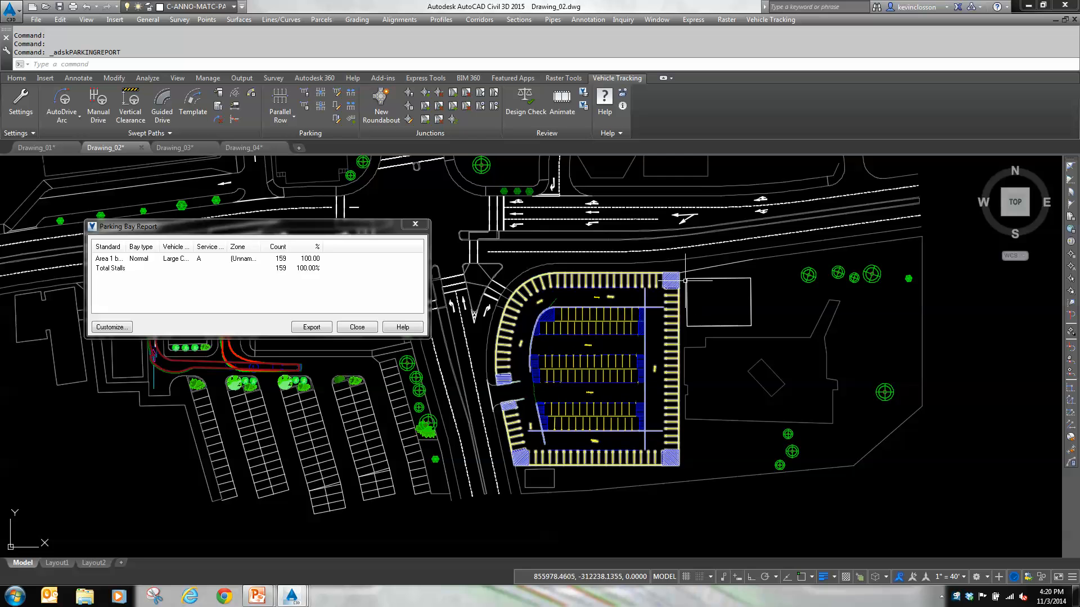
left_click(357, 327)
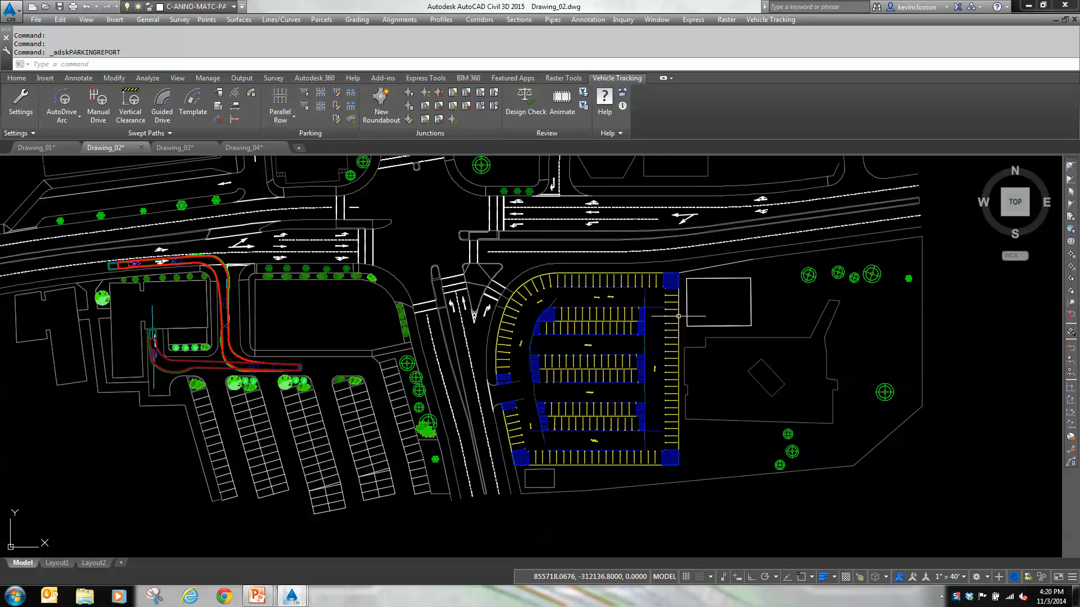
Review the parking row properties of the perimeter row and close them without changes
left_click(336, 96)
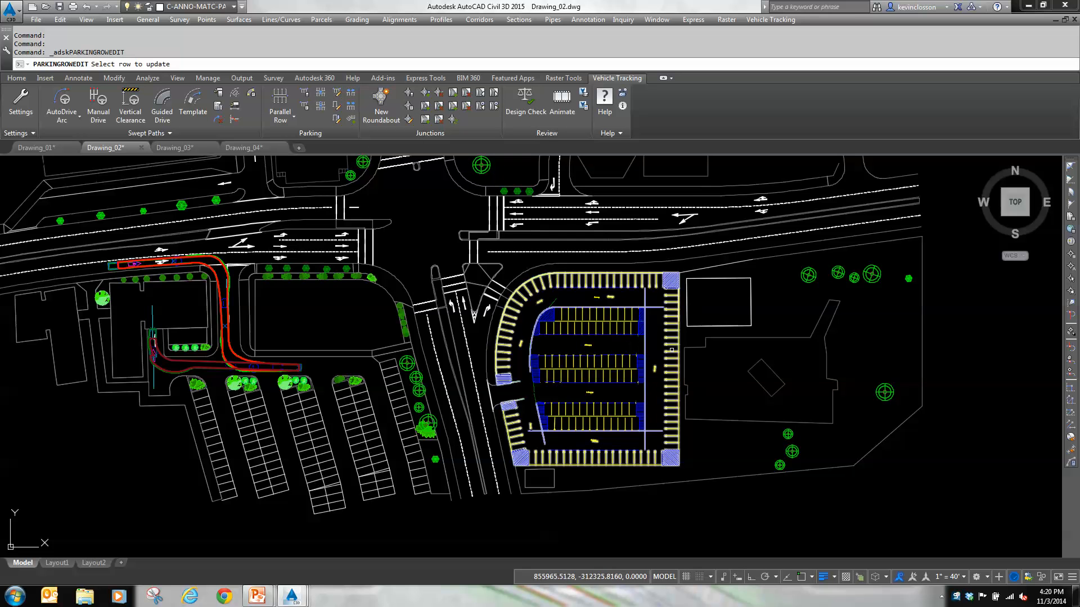
left_click(676, 340)
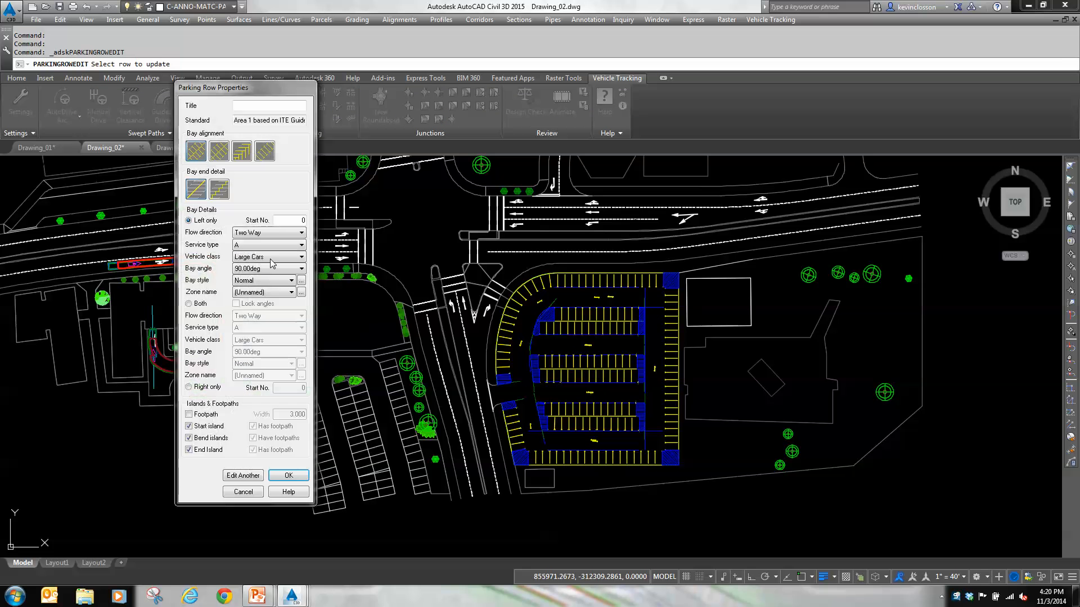
left_click(244, 493)
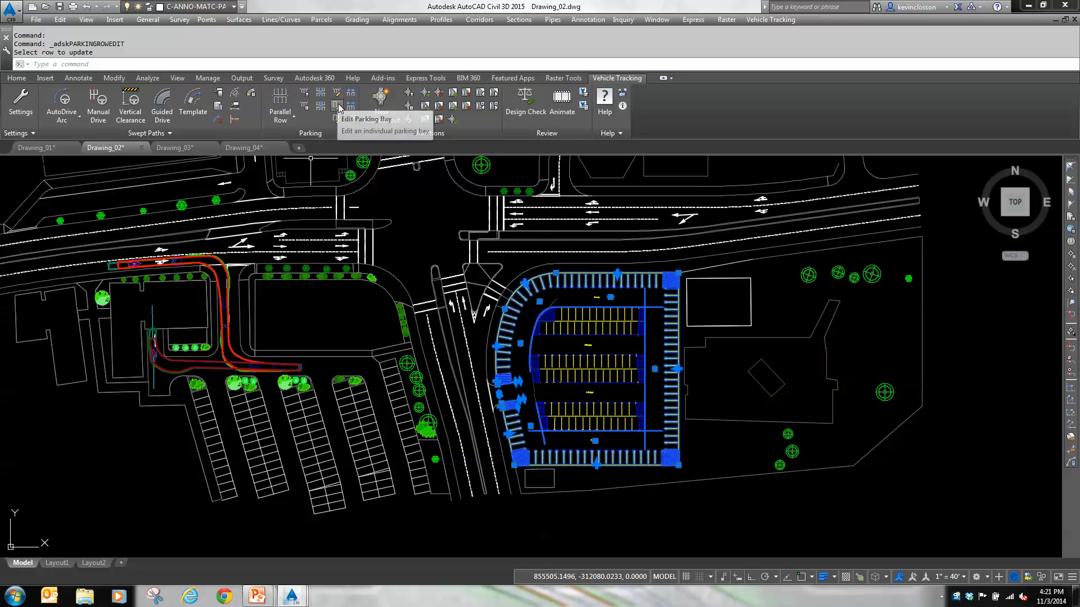
Edit the northernmost bay of the east perimeter row and set its bay type to Disabled
left_click(336, 105)
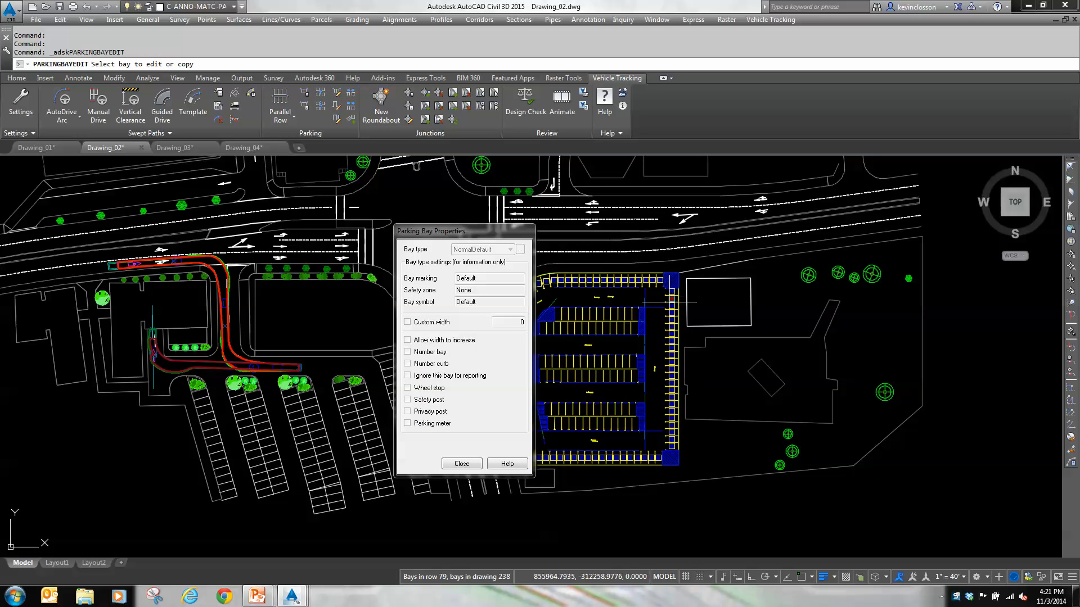
scroll(672, 299, "up", 4)
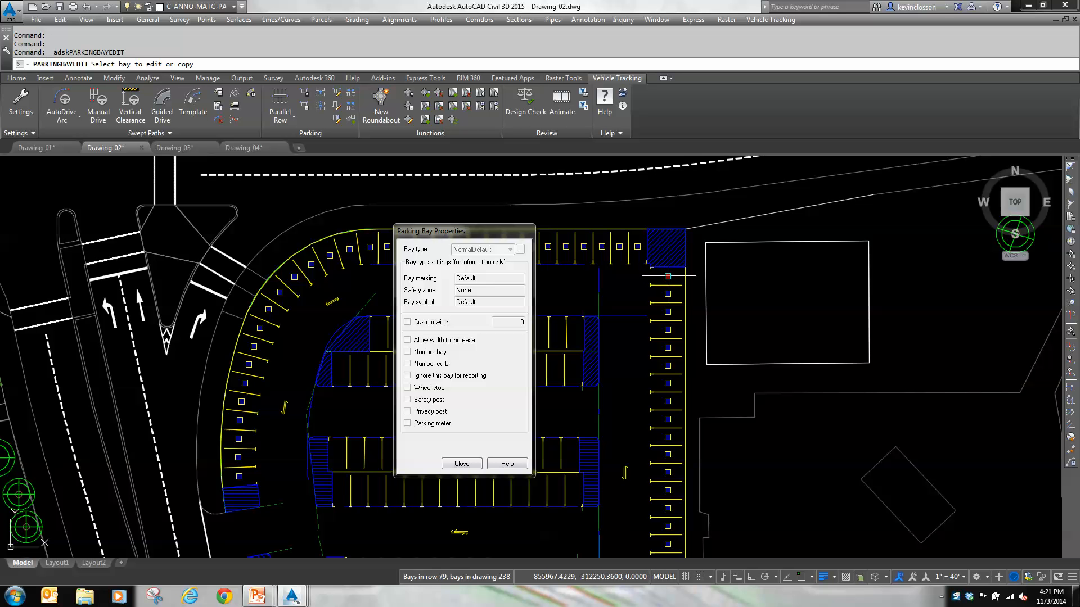
left_click(668, 276)
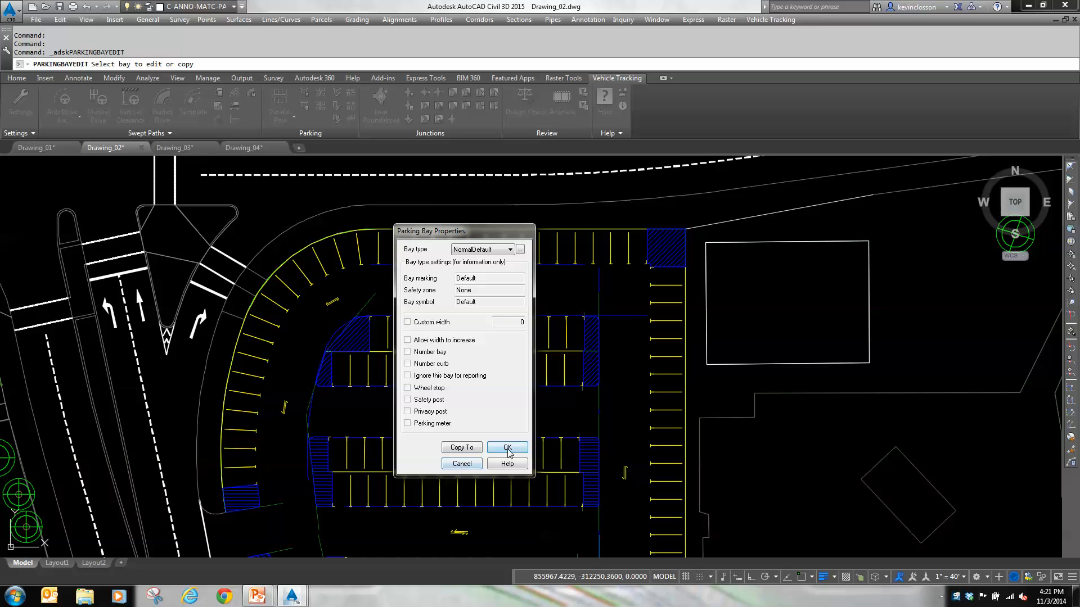
left_click(507, 448)
left_click(667, 276)
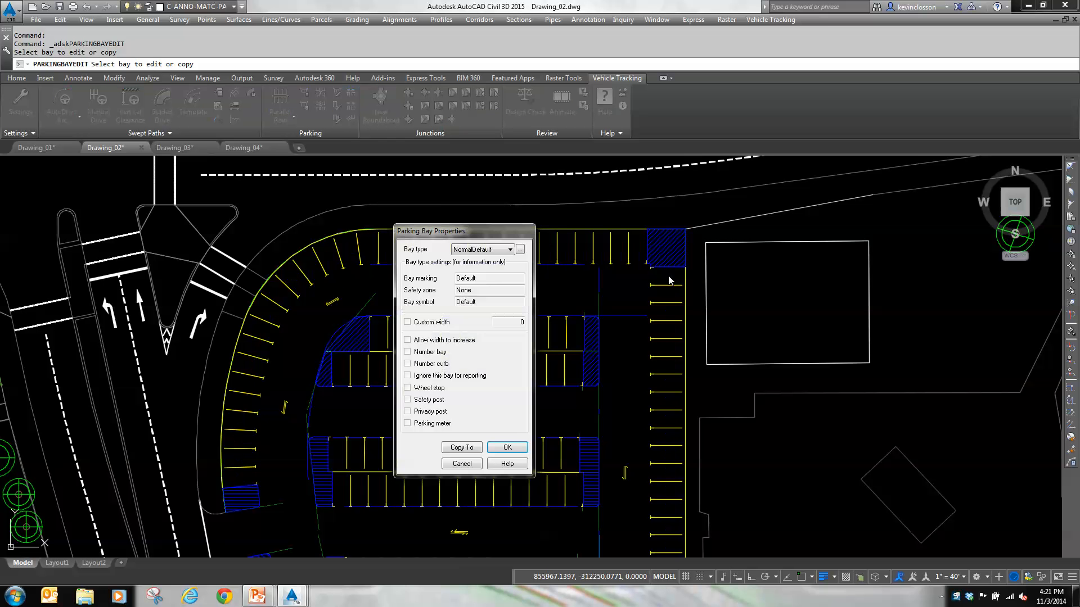
left_click(511, 249)
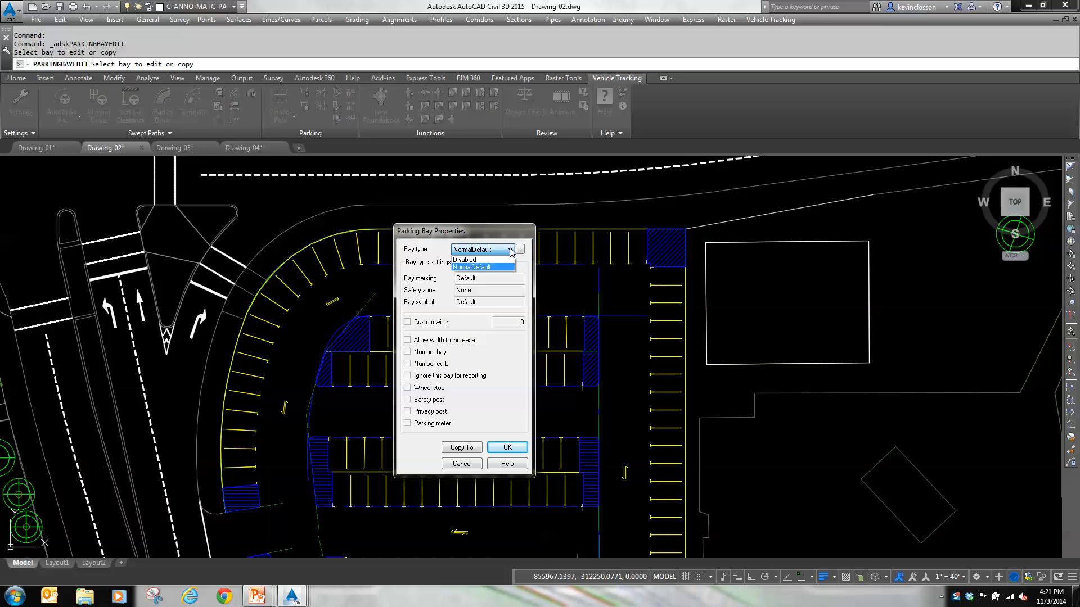
left_click(497, 264)
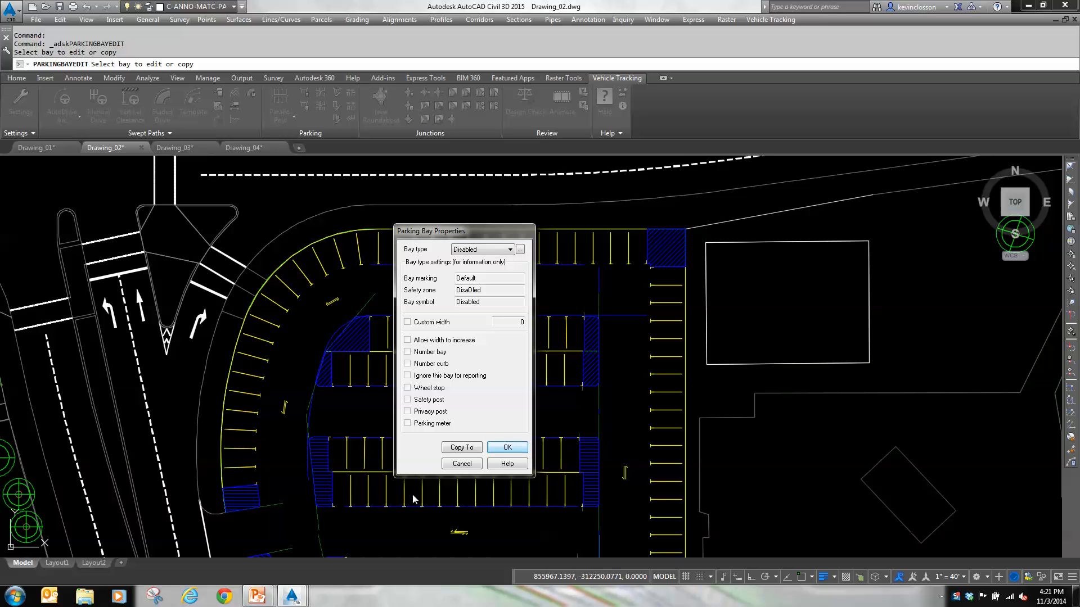
left_click(502, 450)
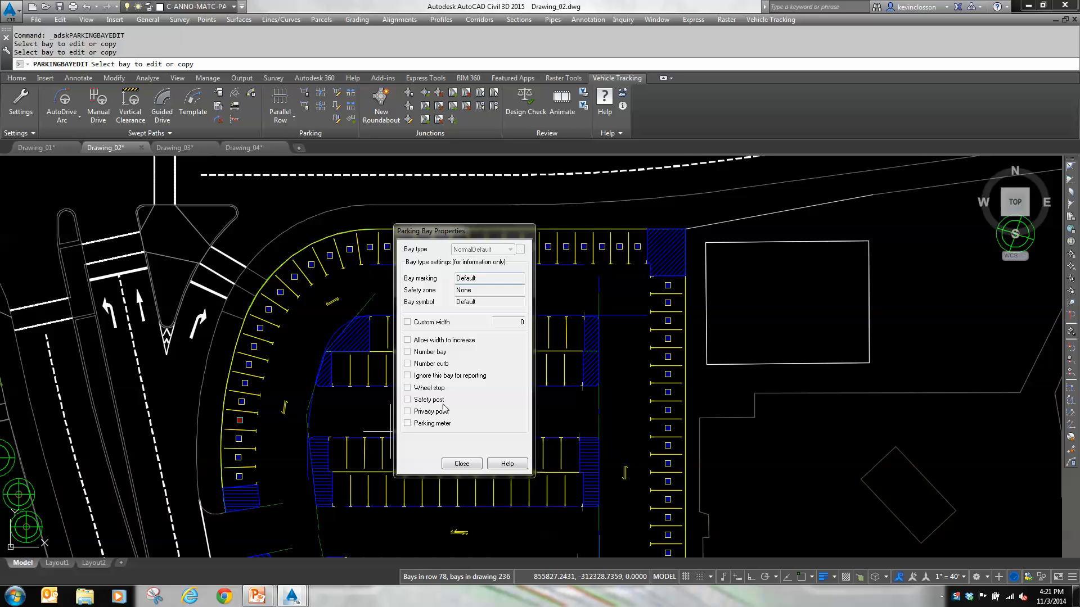
Select the bay directly below the hatched northeast corner island and set its bay type to Disabled
left_click(668, 284)
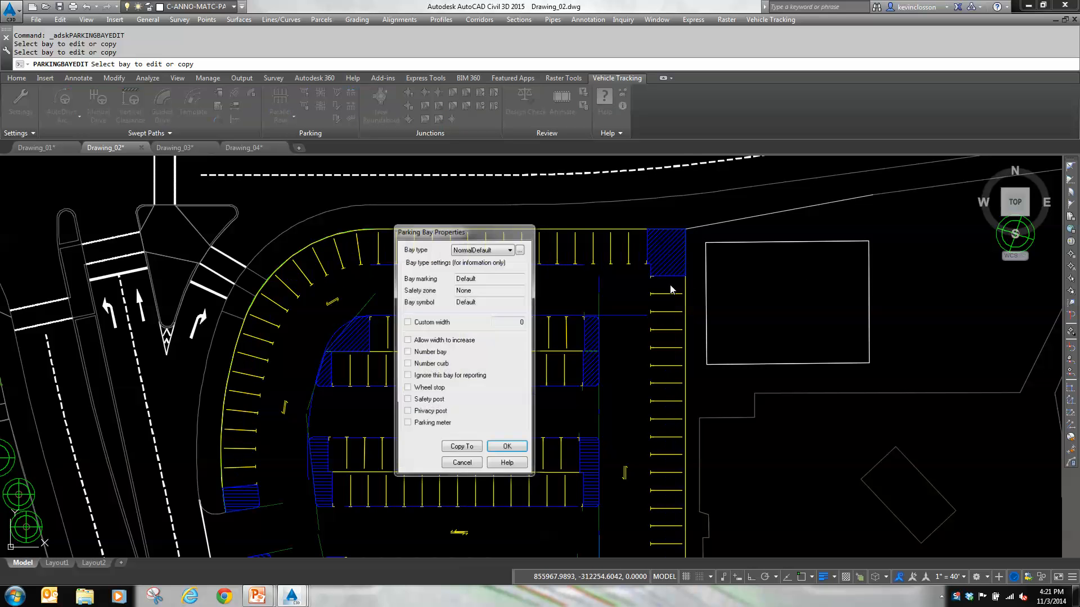
left_click(493, 252)
left_click(464, 259)
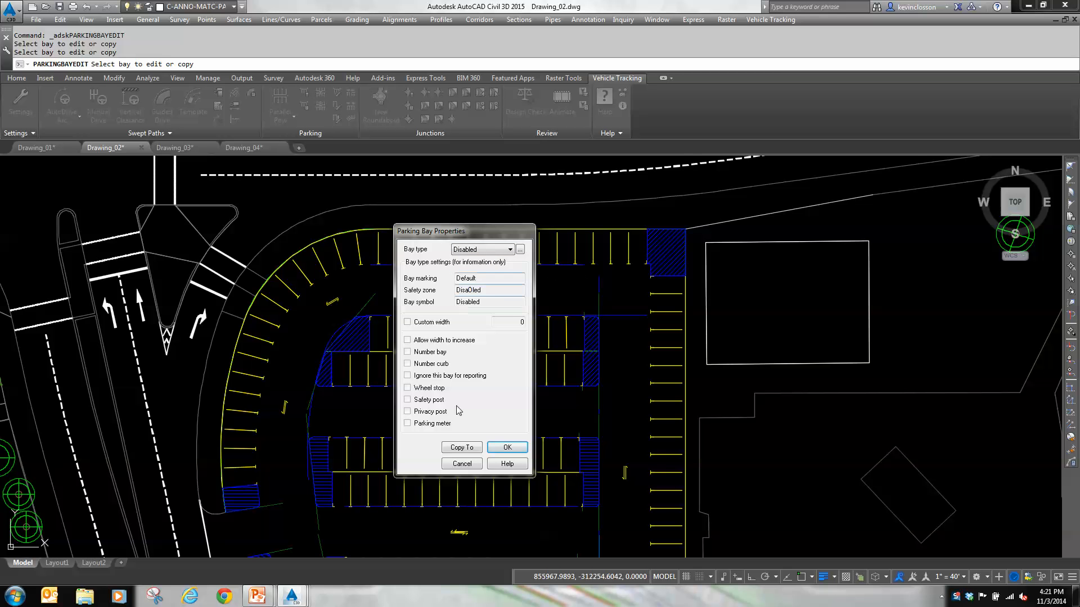
Copy the Disabled bay settings to successive bays down the east row, making six disabled bays, and end the bay editing
left_click(462, 448)
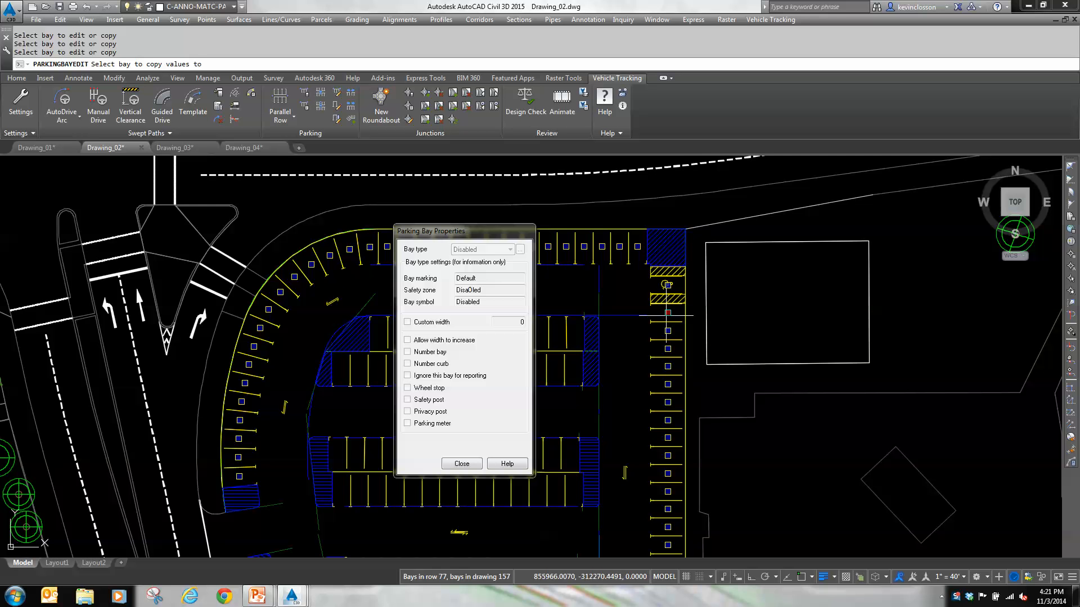
left_click(668, 313)
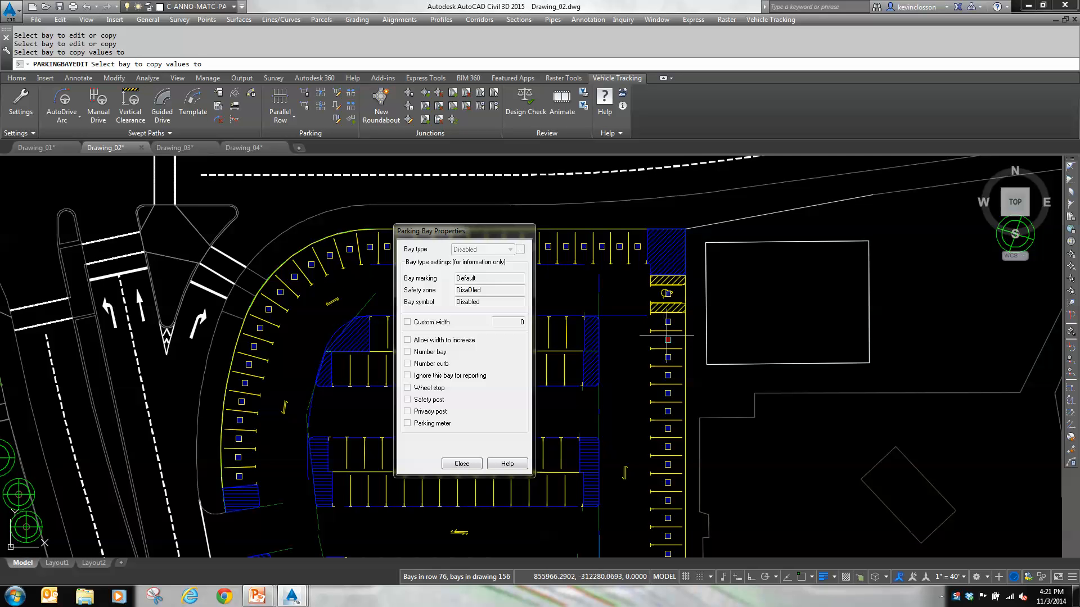
left_click(668, 322)
left_click(667, 349)
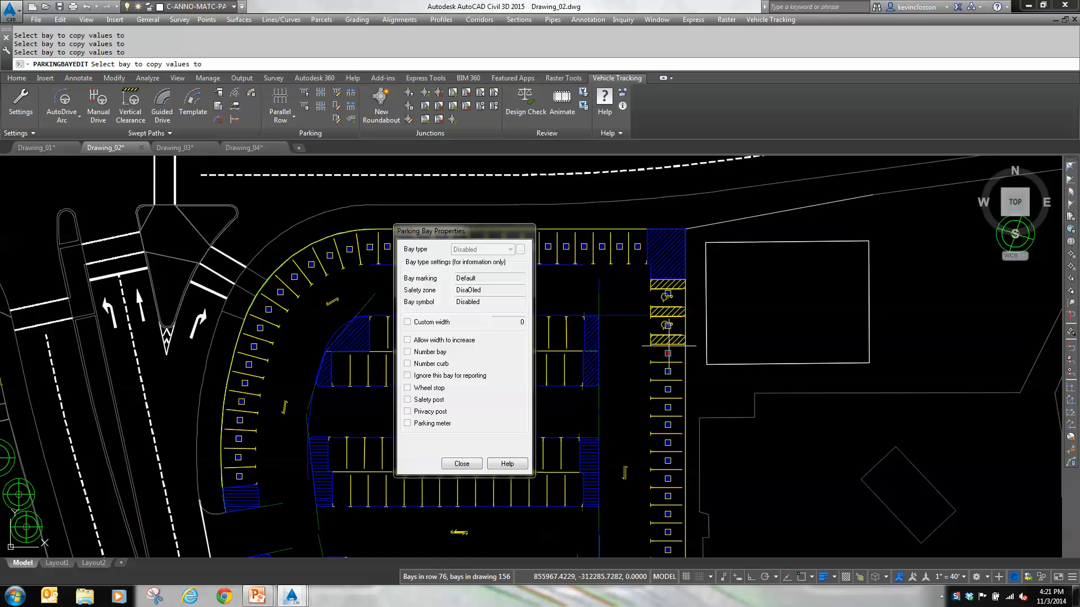
left_click(668, 359)
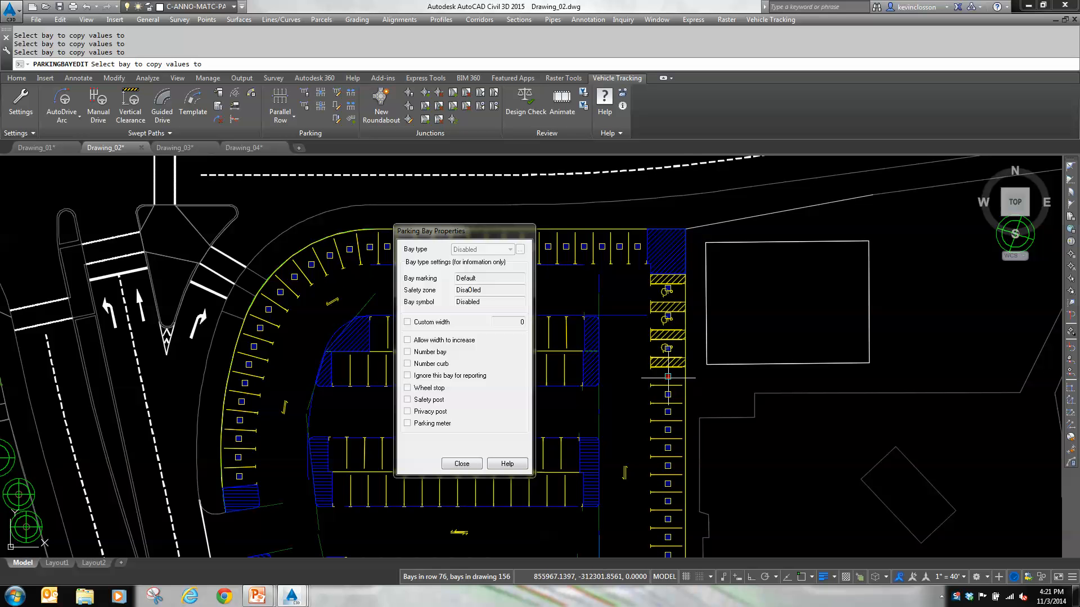
left_click(669, 377)
left_click(667, 413)
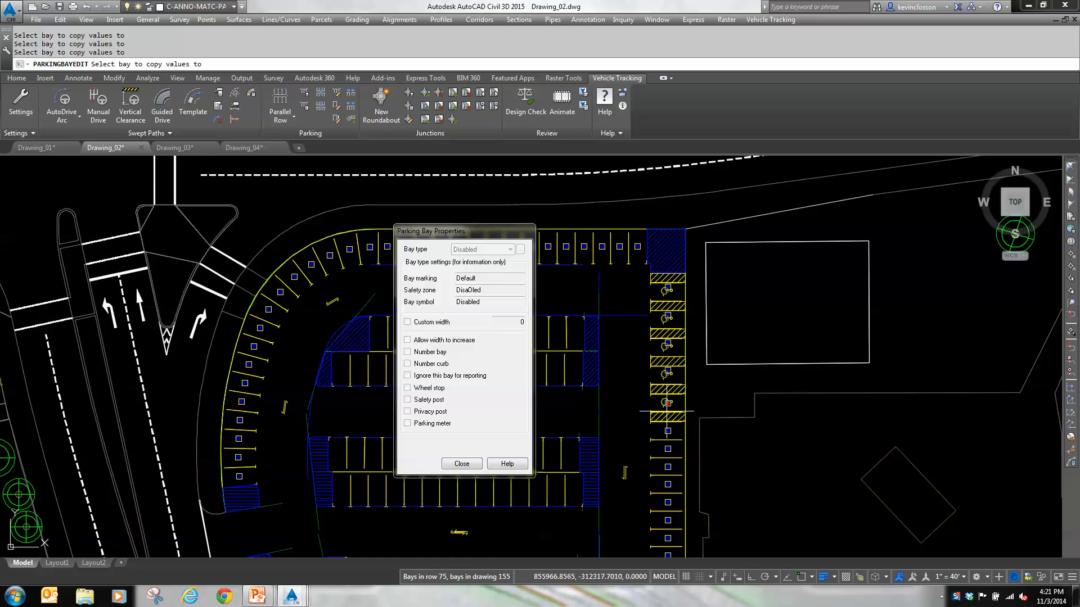
left_click(668, 436)
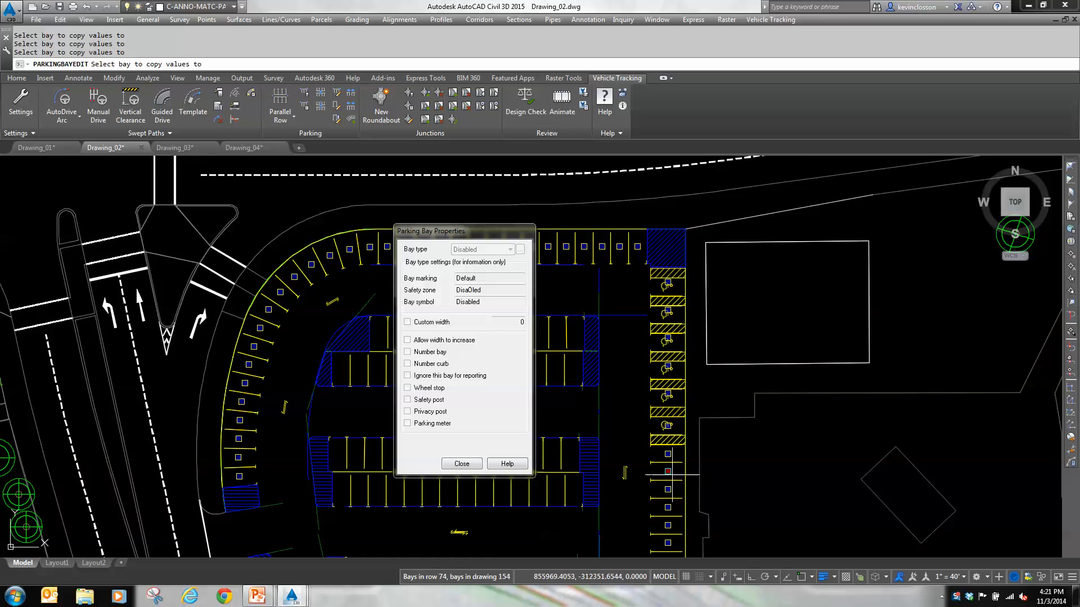
left_click(667, 454)
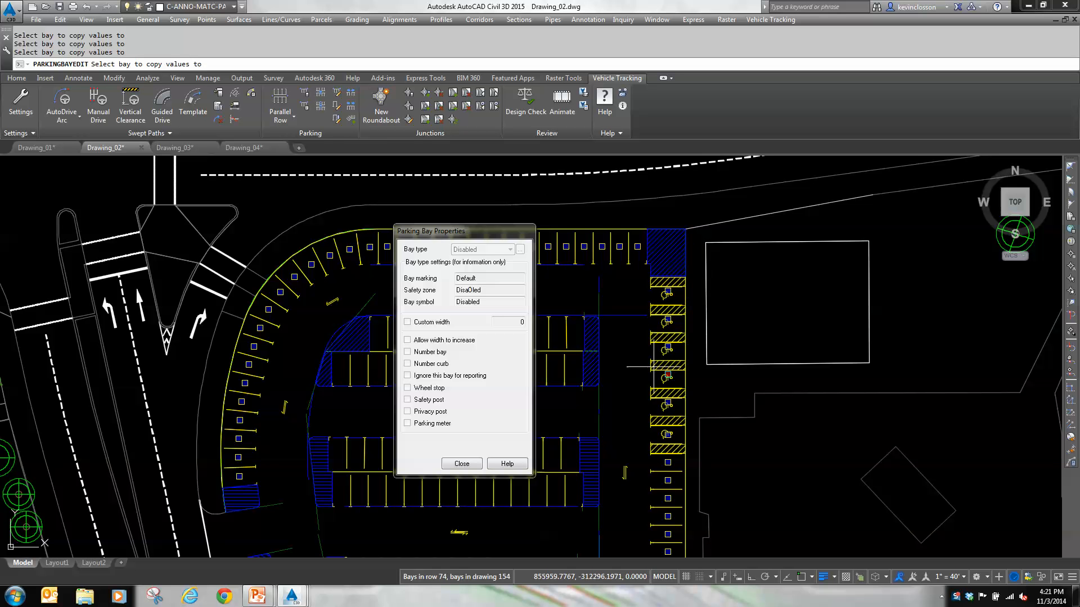
left_click(462, 464)
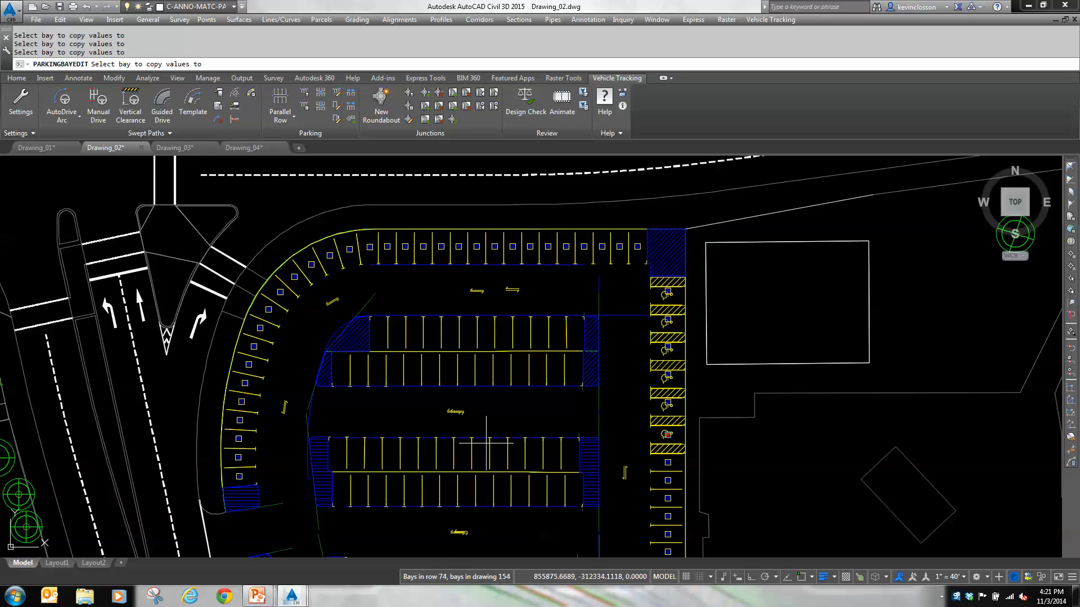
key("Escape")
key("Escape")
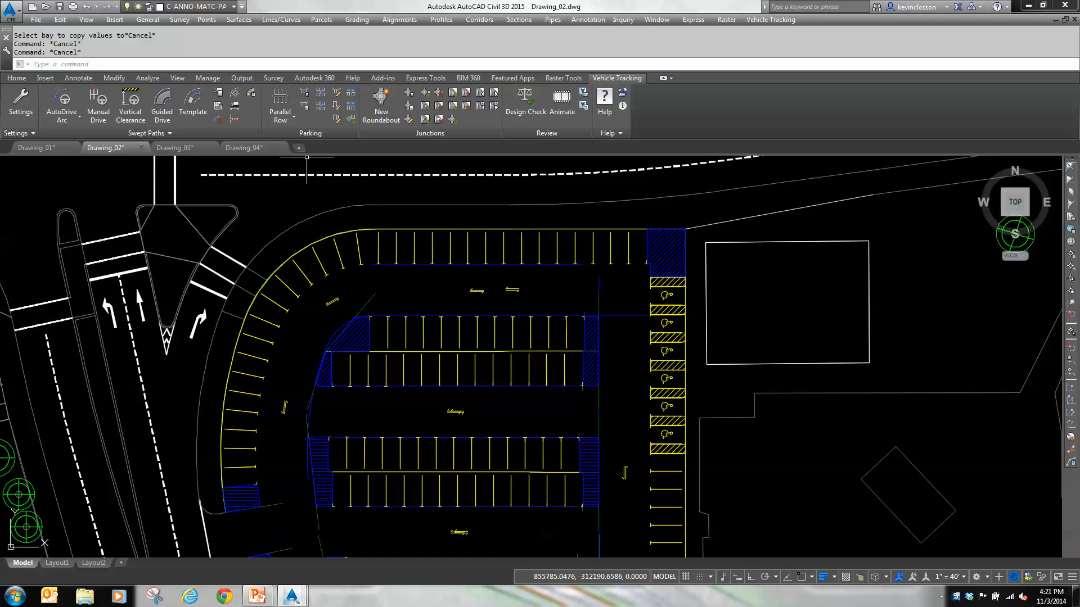
Regenerate the parking bay report to review the normal and disabled stall counts, and close it
left_click(304, 106)
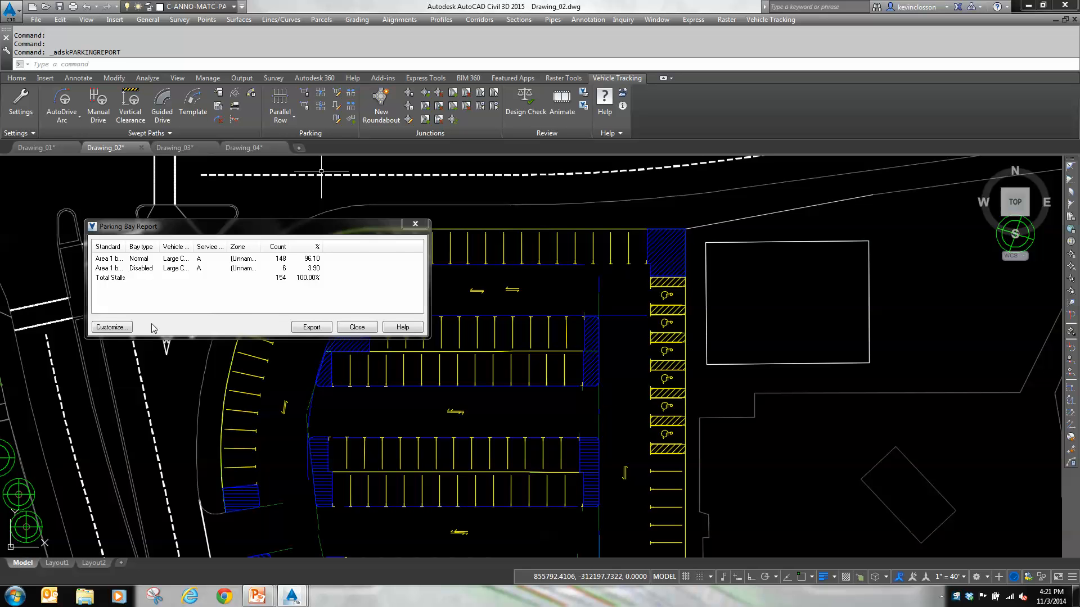
left_click_drag(254, 223, 240, 199)
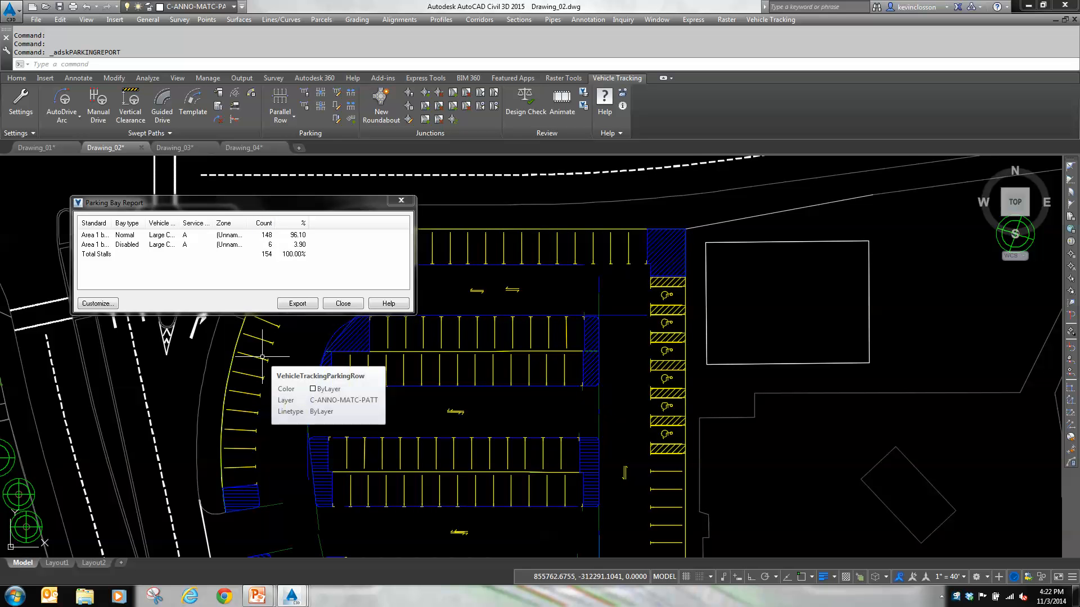
left_click(354, 304)
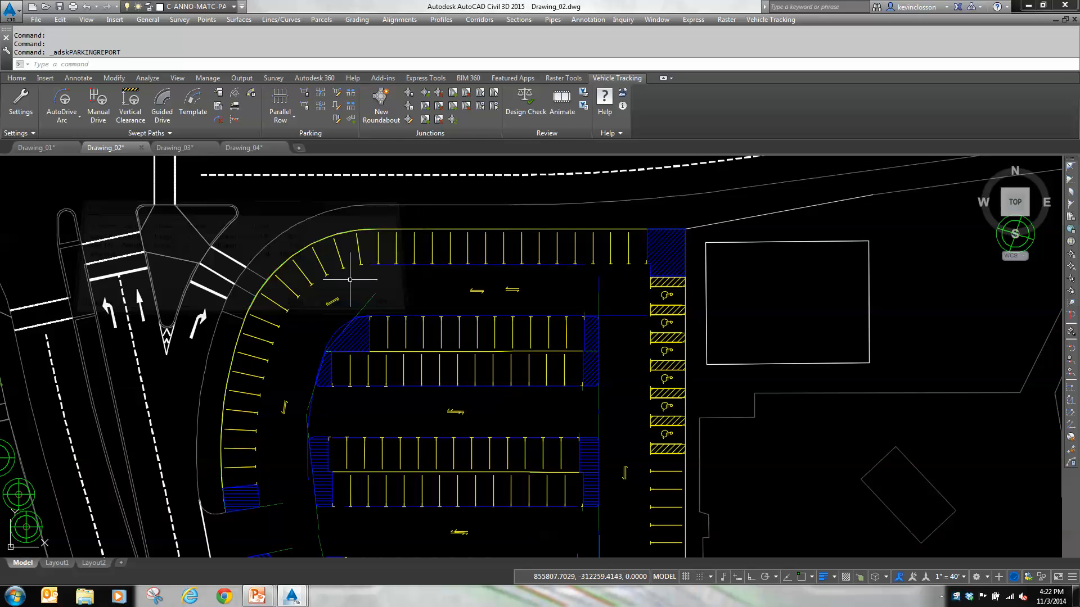
Switch to Drawing_03 and examine the vehicle swept path along the side road, around the junction and up Road A
left_click(189, 148)
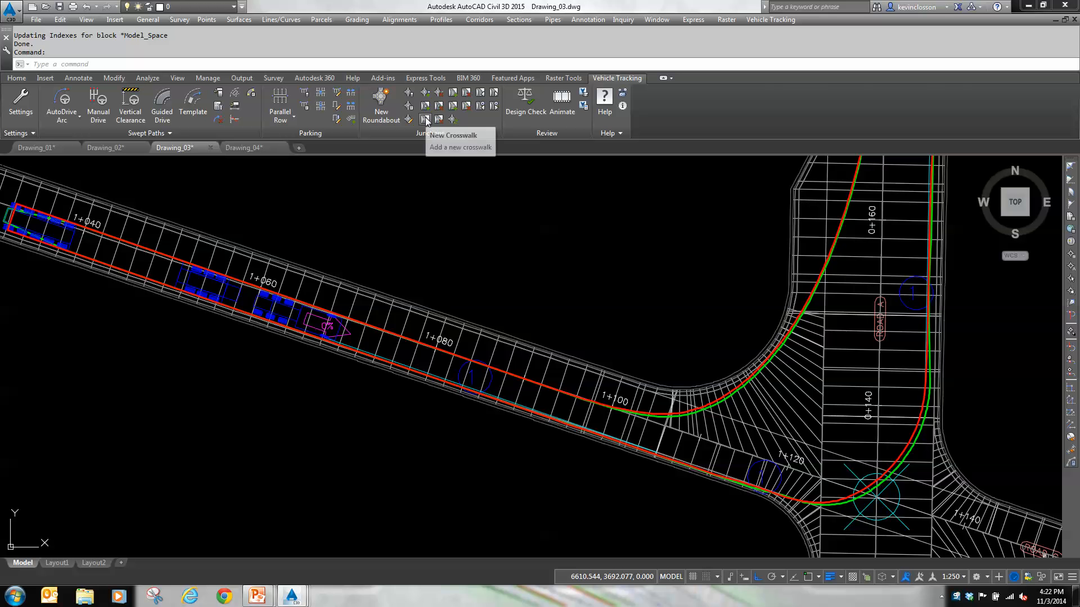
scroll(576, 317, "down", 5)
mouse_move(576, 318)
middle_mouse_down()
mouse_move(506, 403)
mouse_move(502, 386)
middle_mouse_up()
scroll(501, 385, "up", 5)
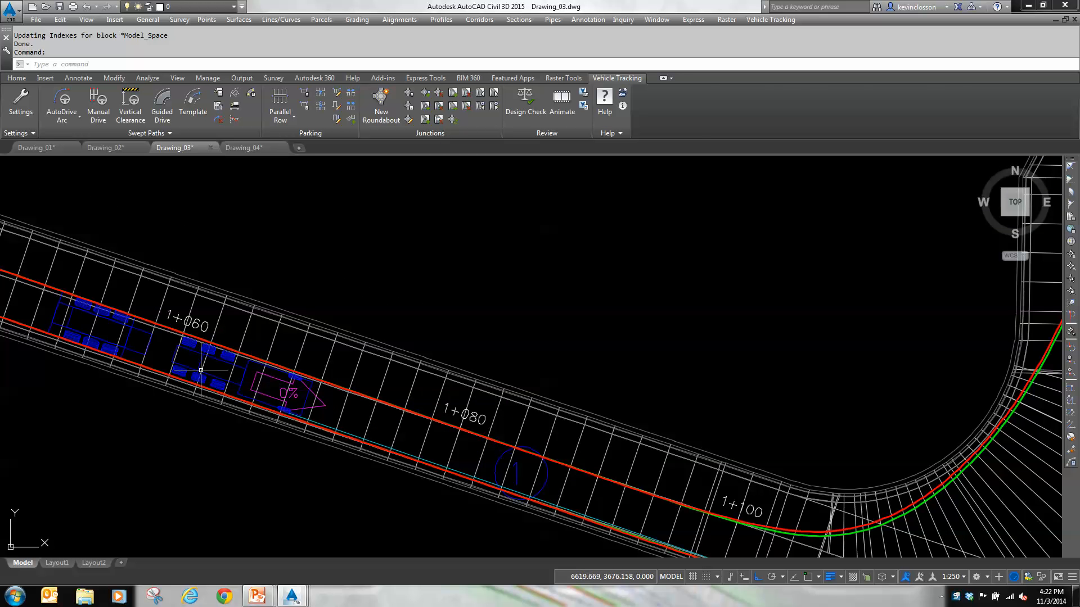
middle_click_drag(554, 433, 505, 362)
scroll(505, 361, "down", 3)
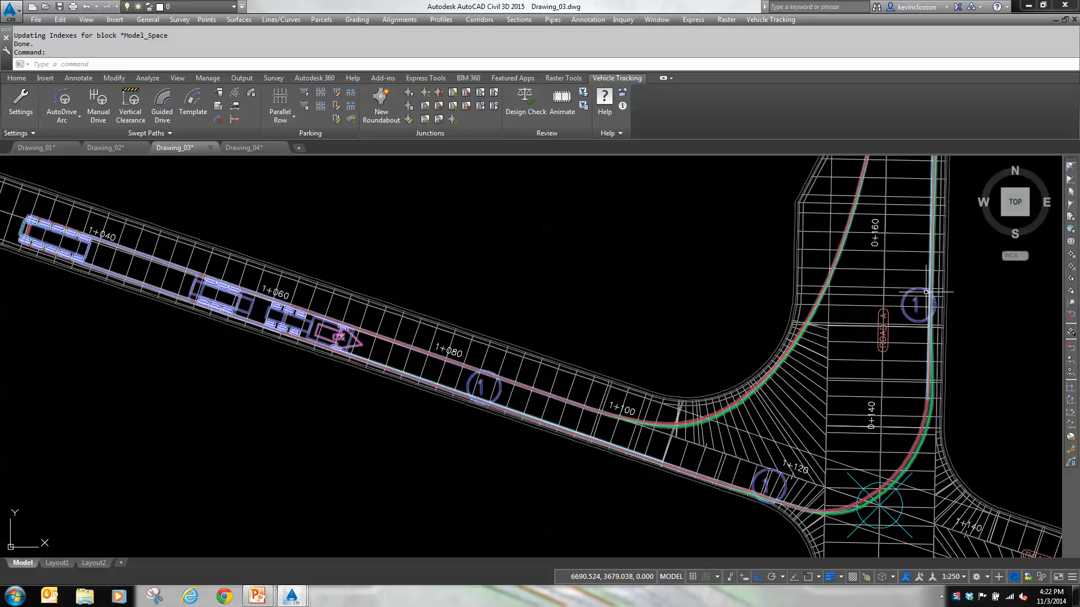
scroll(748, 404, "up", 4)
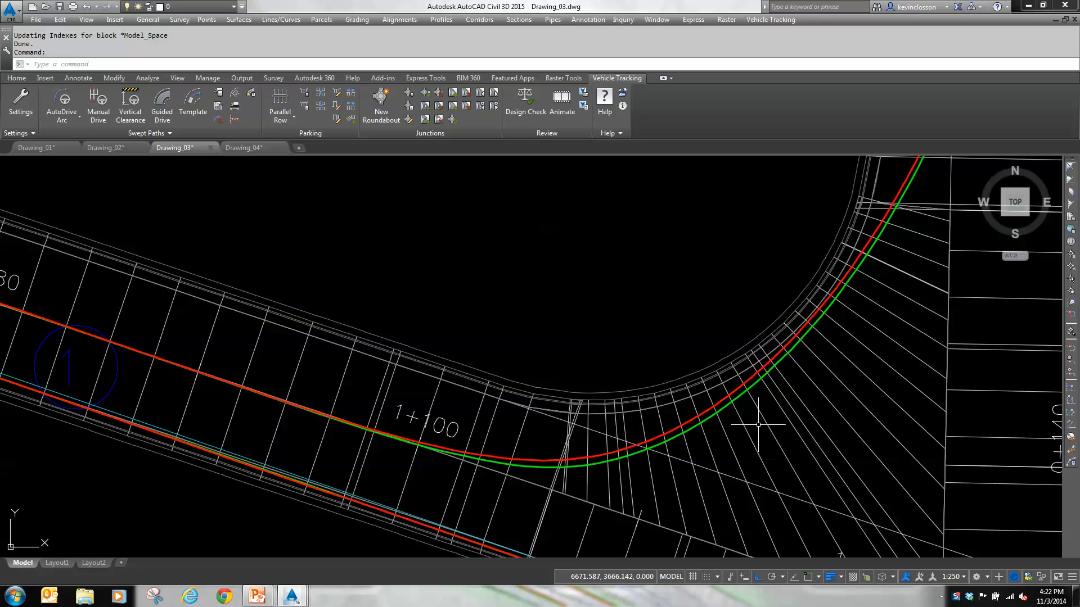
middle_click_drag(805, 436, 687, 296)
scroll(686, 296, "down", 2)
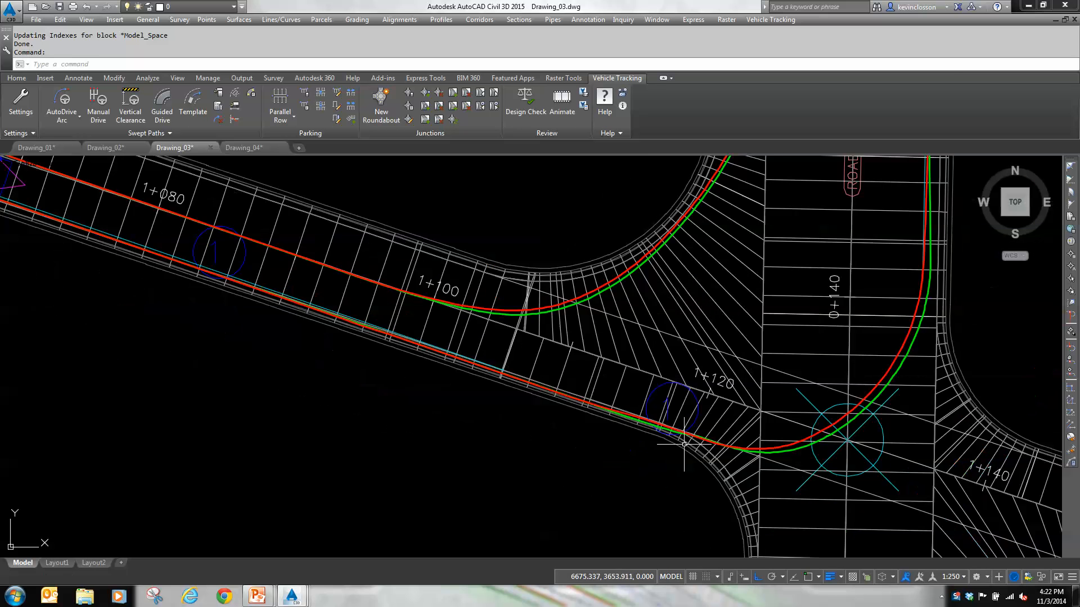
middle_click_drag(766, 345, 691, 527)
scroll(691, 527, "up", 2)
middle_click_drag(810, 297, 765, 577)
scroll(776, 337, "down", 4)
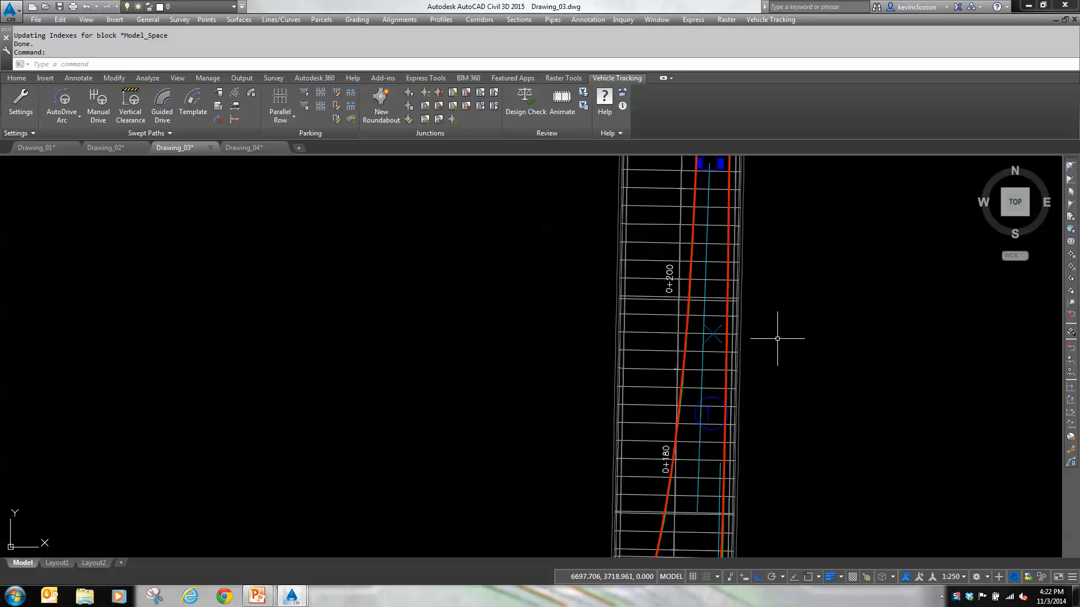
middle_click_drag(793, 403, 806, 221)
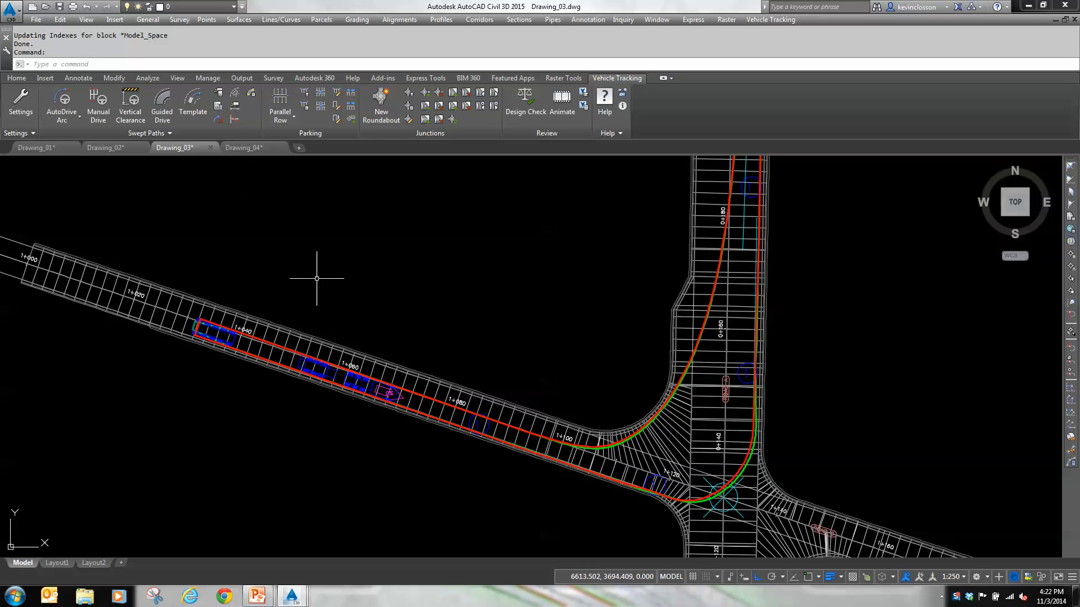
Insert a profile of the swept path's vehicle into the empty area south of the side road, near station 1+040
left_click(234, 111)
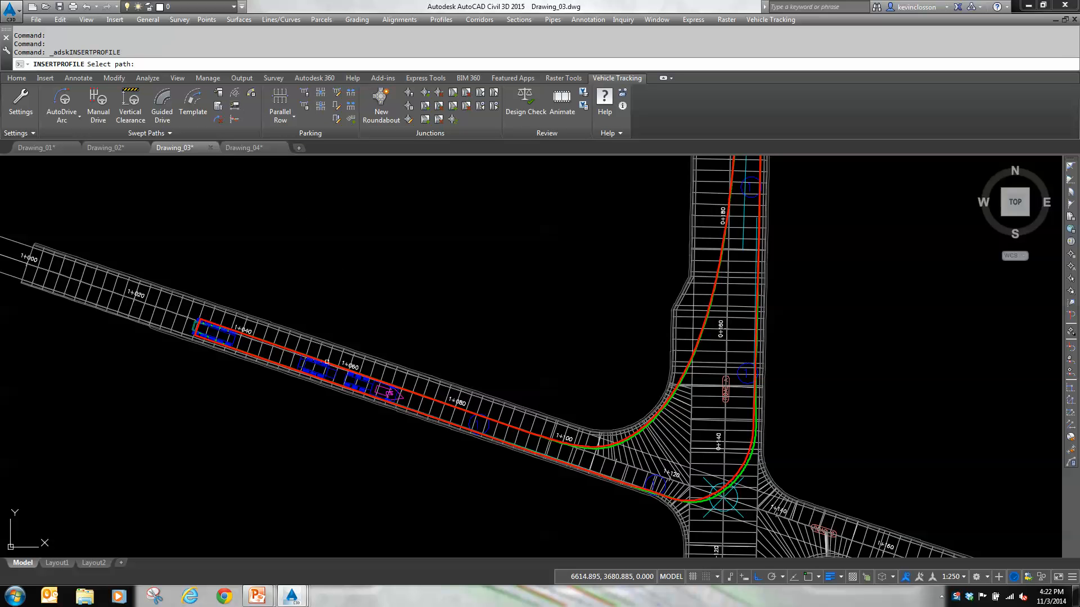
left_click(318, 360)
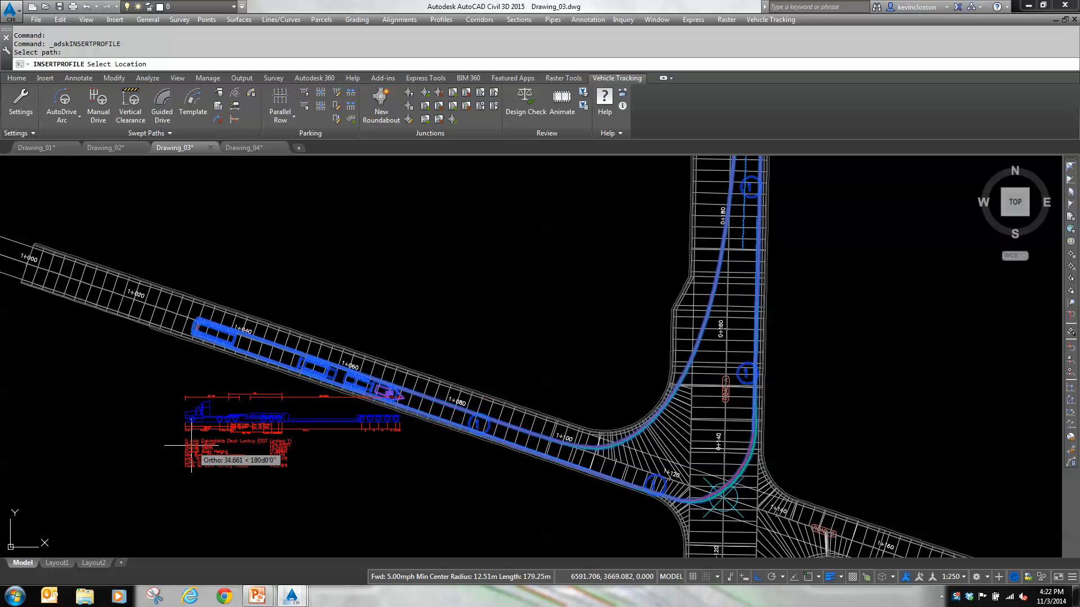
left_click(141, 422)
key("Escape")
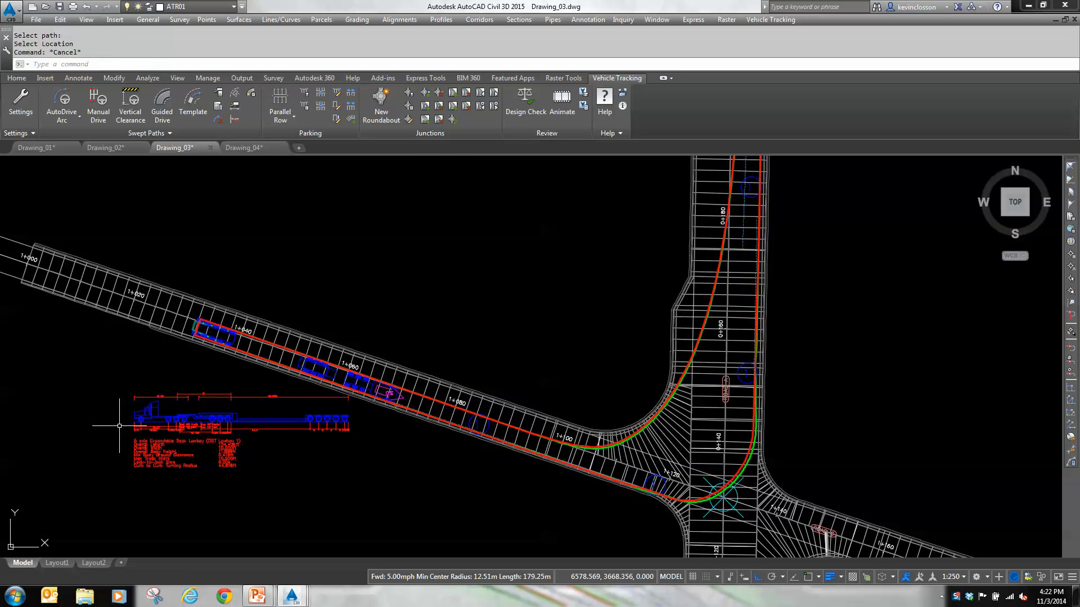
Examine the lowboy profile's dimensions, ground clearance and turning data, and compare it with the vehicle path toward the junction
scroll(119, 419, "up", 4)
middle_click_drag(169, 417, 169, 412)
scroll(224, 343, "down", 3)
scroll(224, 342, "up", 7)
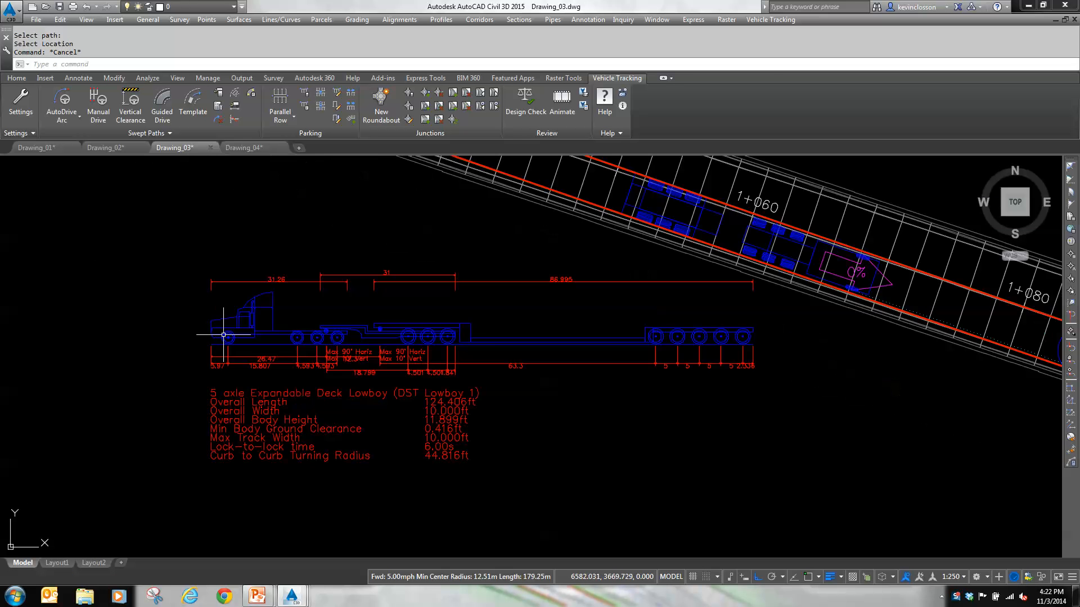
scroll(147, 325, "down", 2)
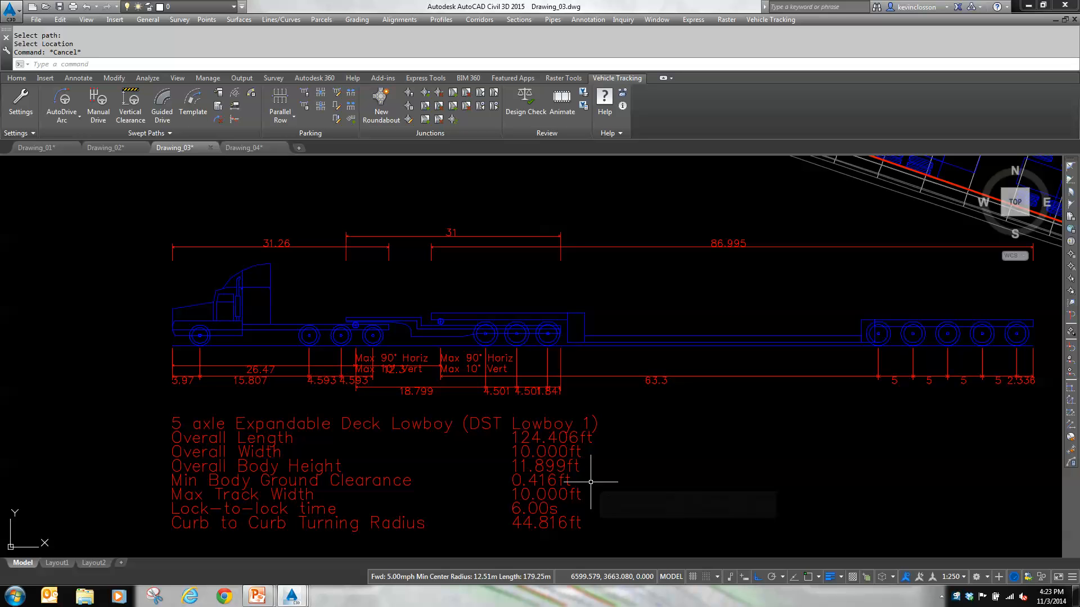
key("ctrl")
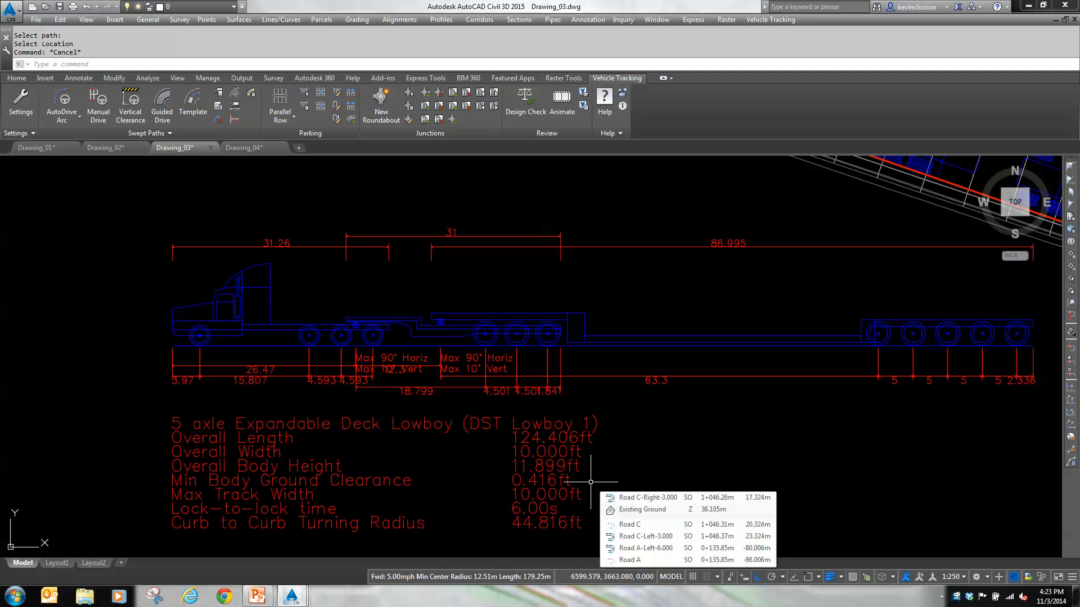
scroll(679, 345, "down", 4)
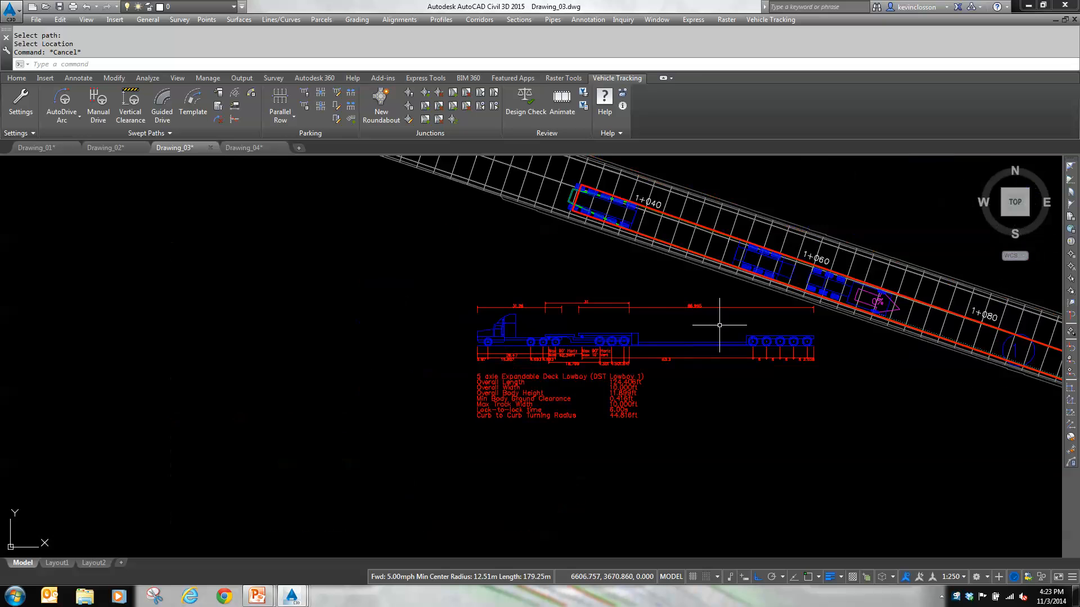
middle_click_drag(725, 323, 440, 350)
scroll(857, 353, "down", 1)
middle_click_drag(868, 356, 637, 437)
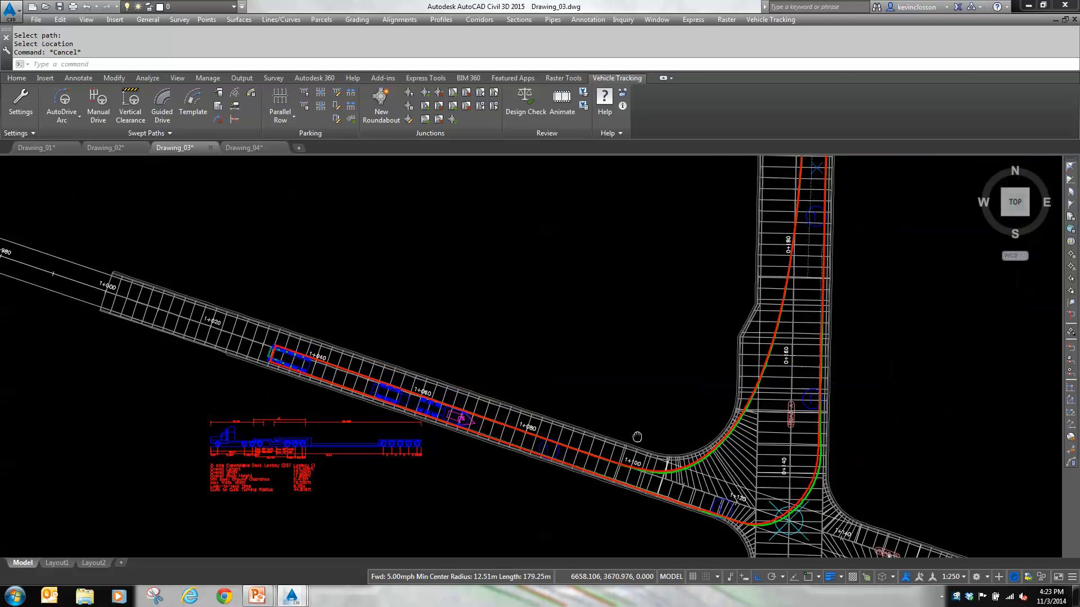
scroll(579, 386, "down", 2)
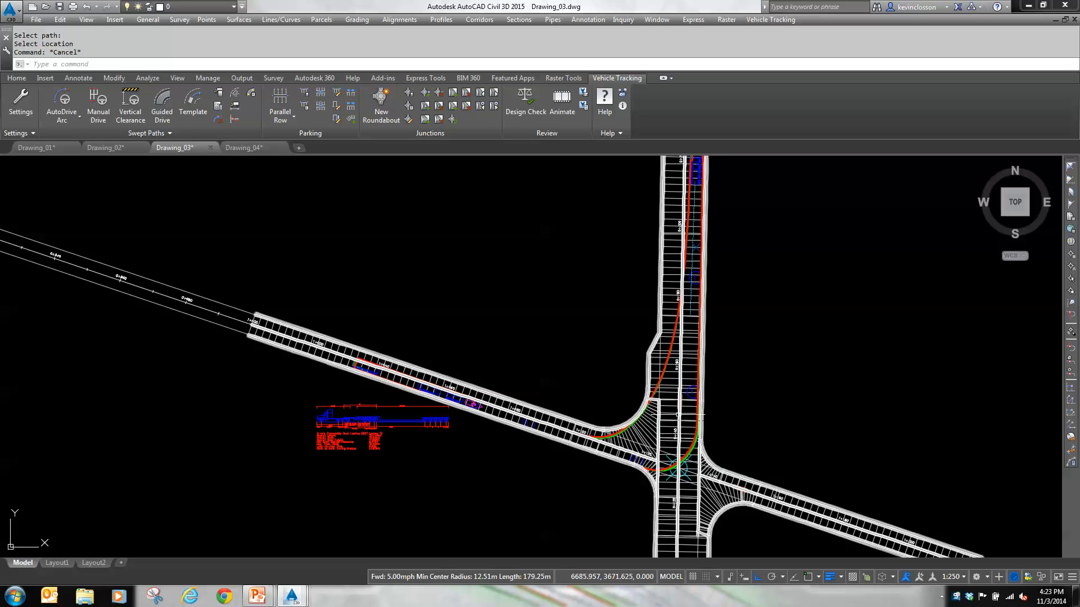
Place three plan body outlines along the swept path: one approaching the junction, one turning onto Road A and one farther up Road A
scroll(430, 400, "up", 4)
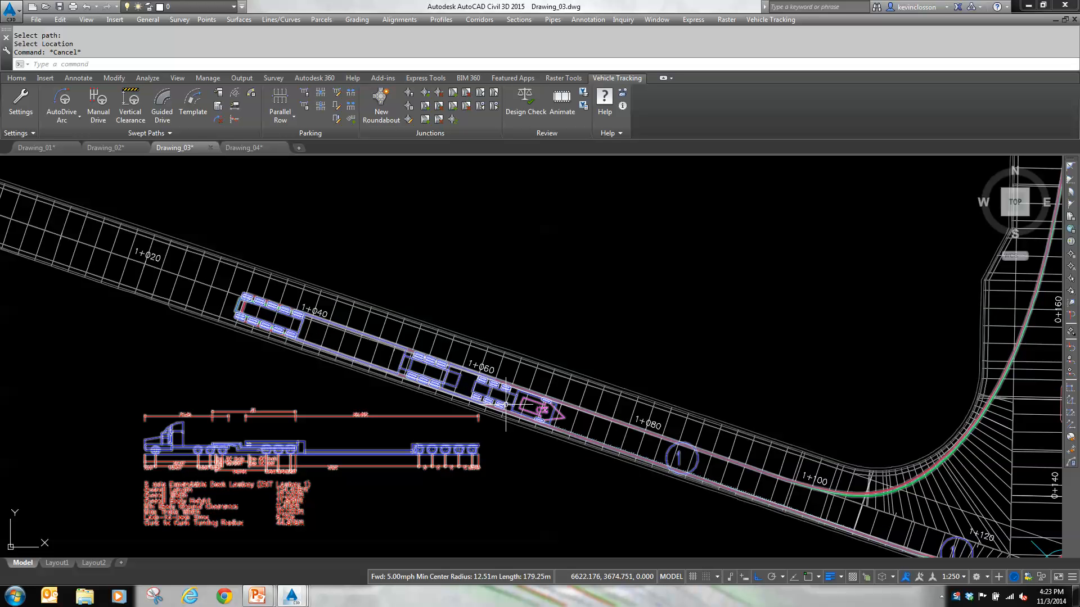
mouse_move(506, 405)
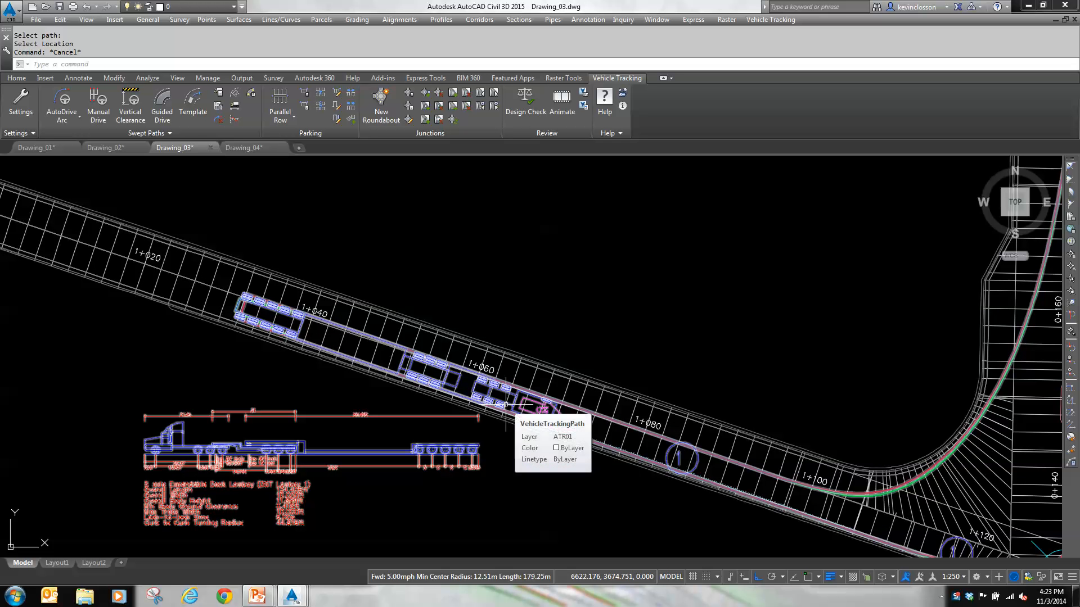
left_click(234, 94)
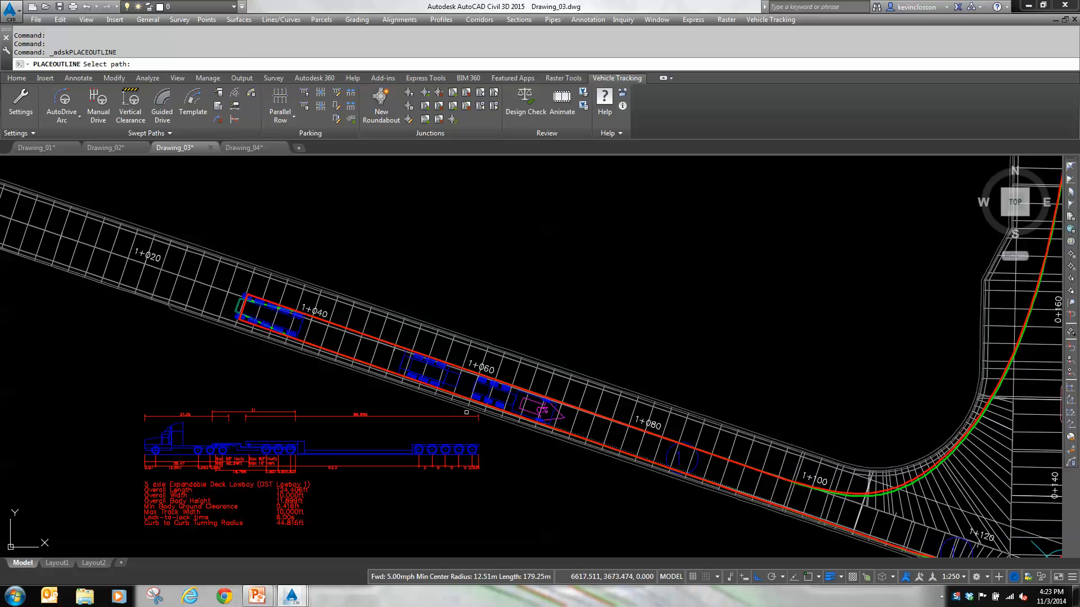
left_click(542, 410)
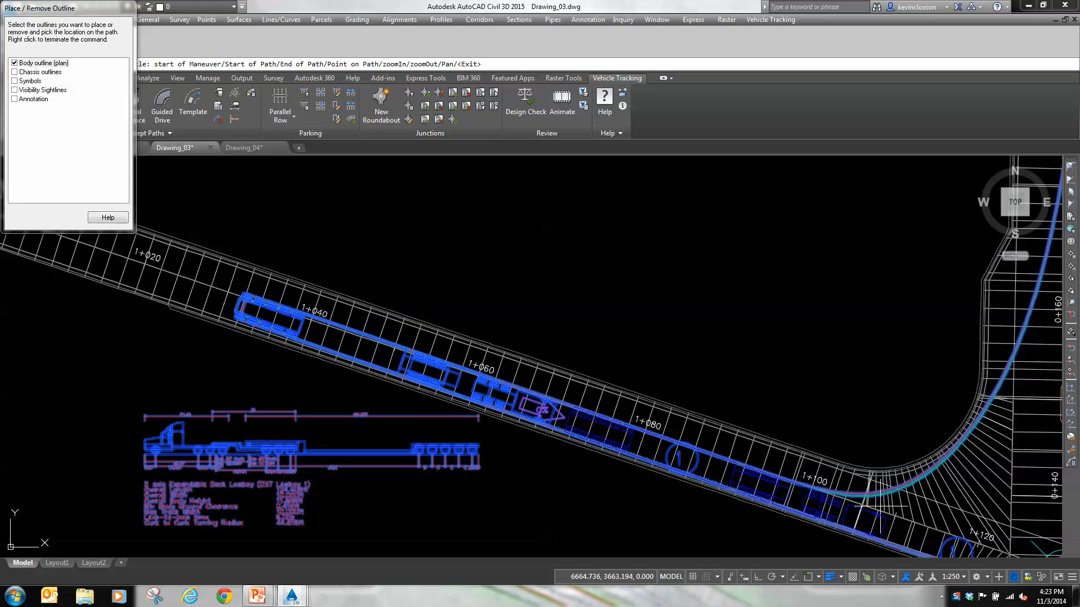
mouse_move(876, 489)
middle_mouse_down()
mouse_move(518, 433)
mouse_move(440, 403)
middle_mouse_up()
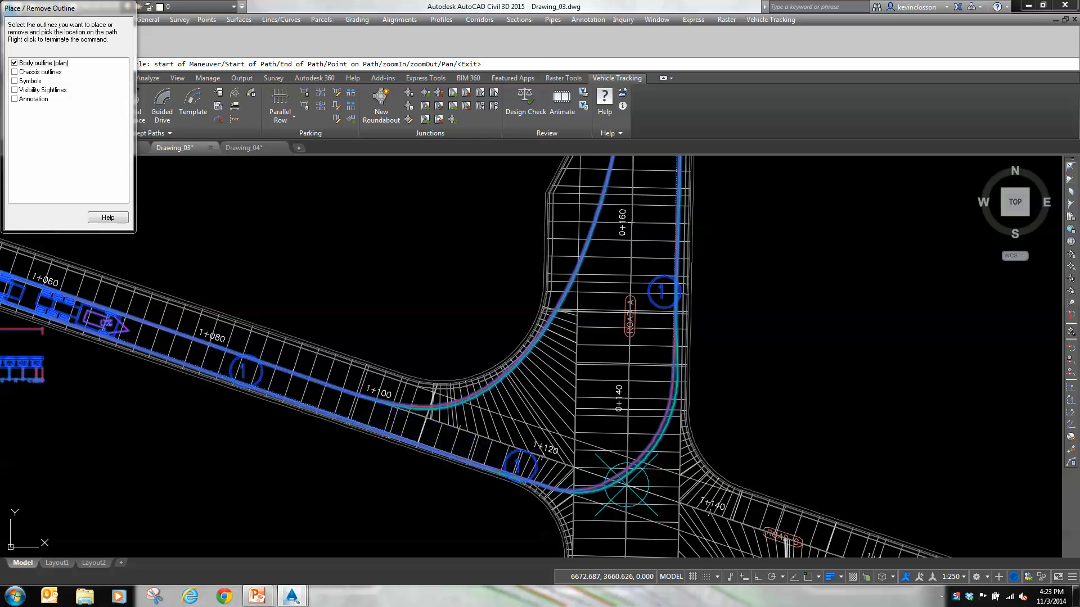
left_click(514, 457)
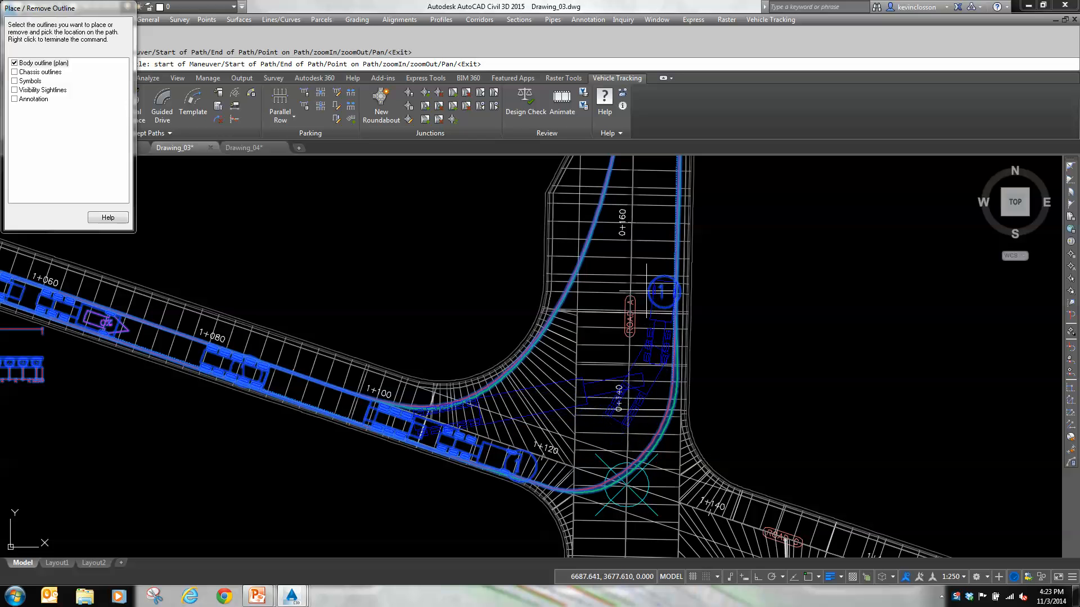
left_click(656, 261)
middle_click_drag(656, 261, 620, 489)
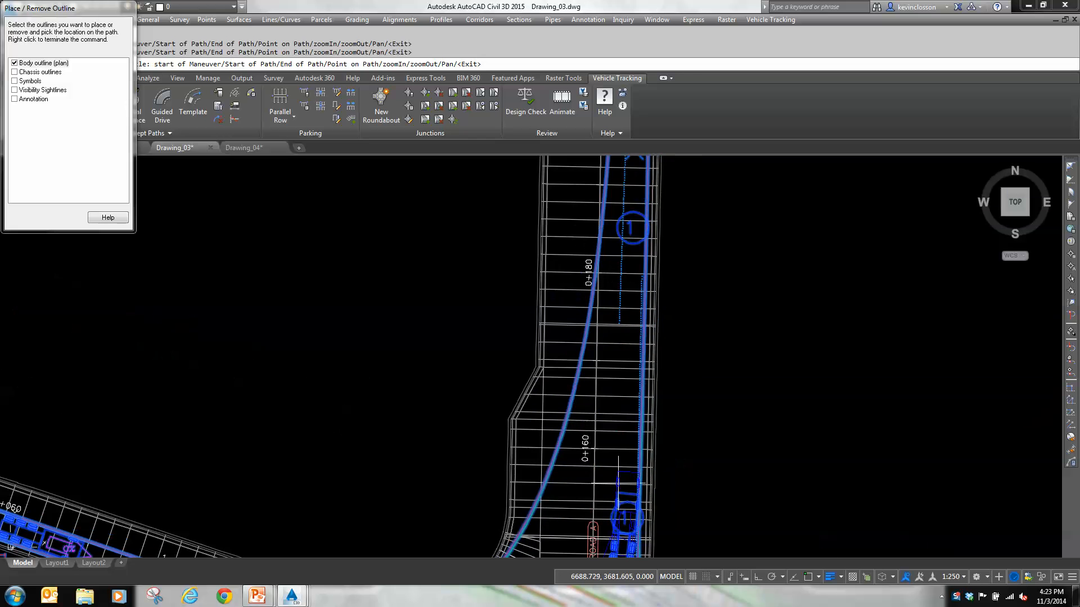
left_click(644, 281)
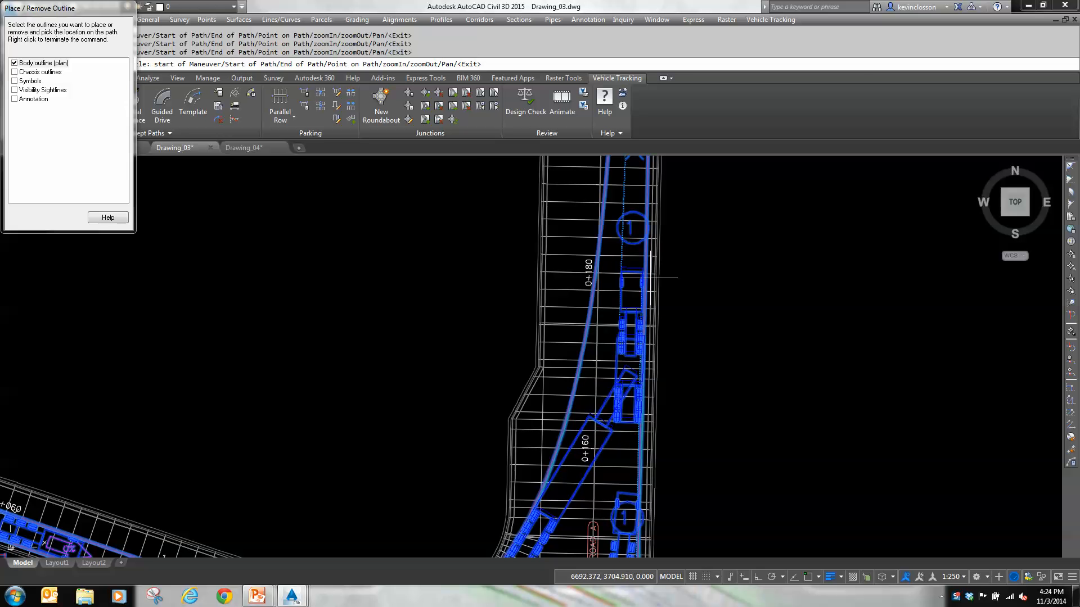
key("Escape")
key("Escape")
key("Escape")
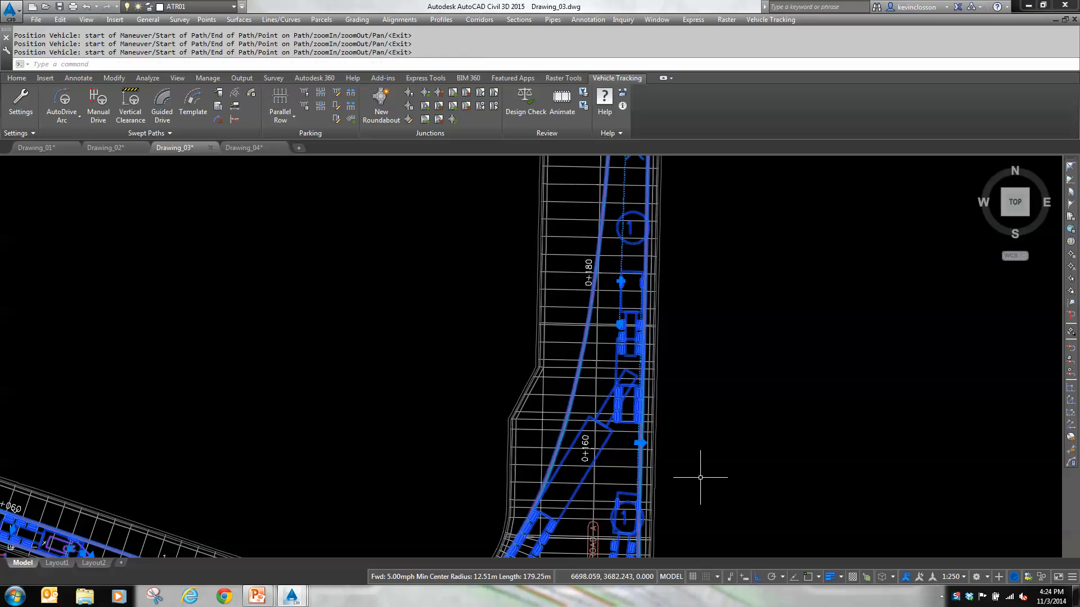
Examine how the placed vehicle outlines track around the junction curb and up Road A
scroll(697, 354, "down", 5)
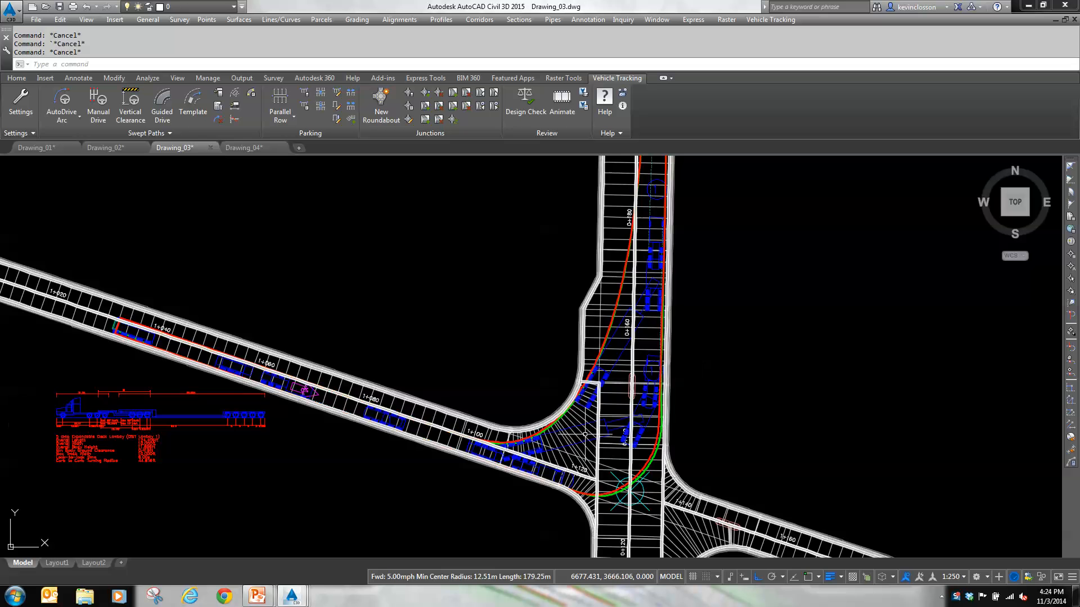
scroll(571, 464, "up", 5)
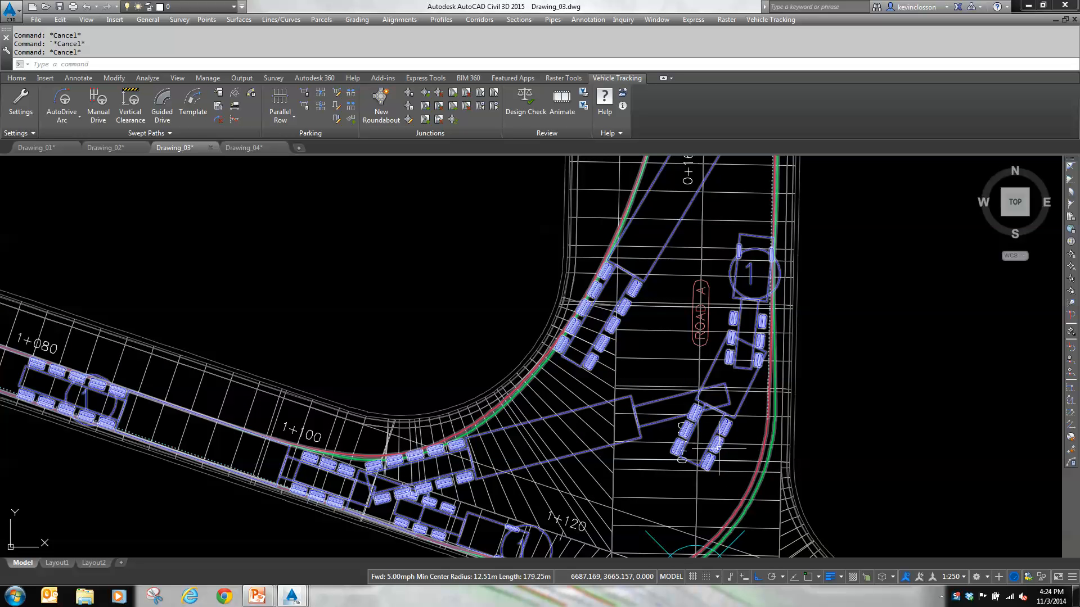
mouse_move(719, 448)
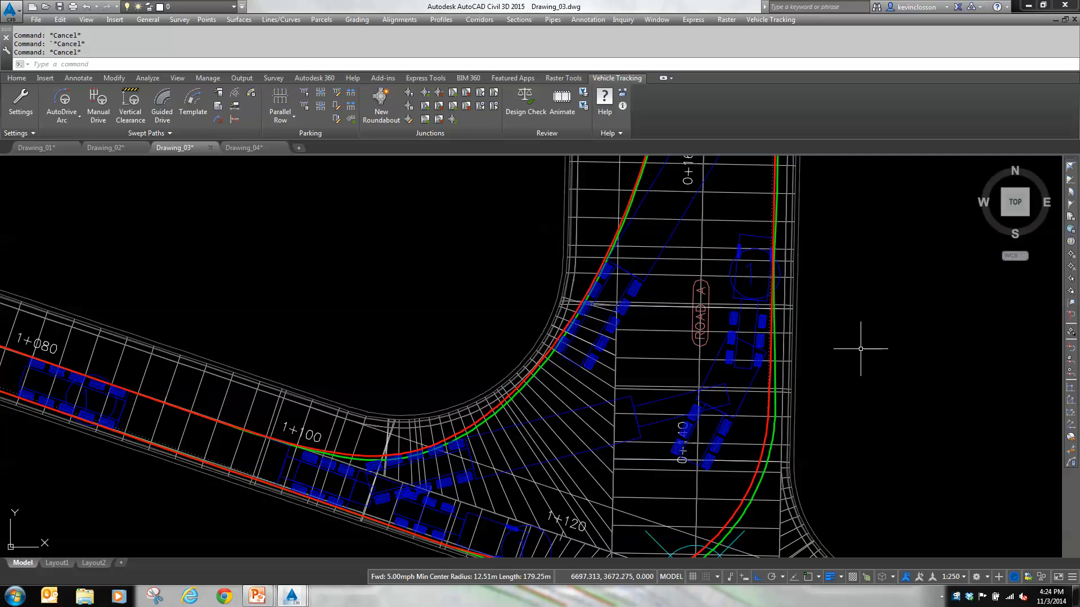
middle_click_drag(862, 351, 805, 485)
scroll(805, 485, "down", 2)
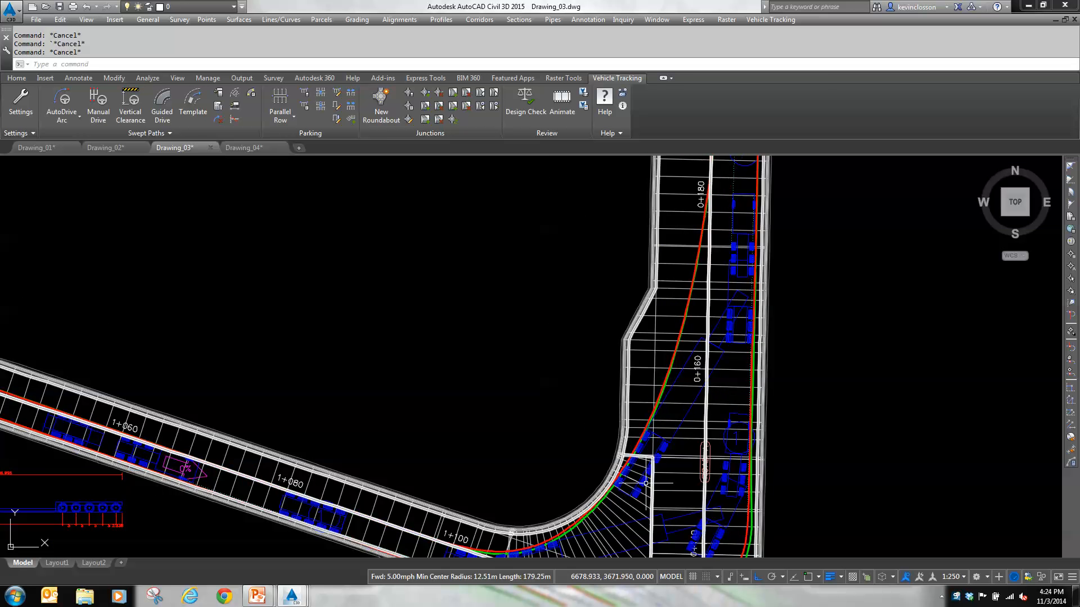
scroll(645, 481, "up", 2)
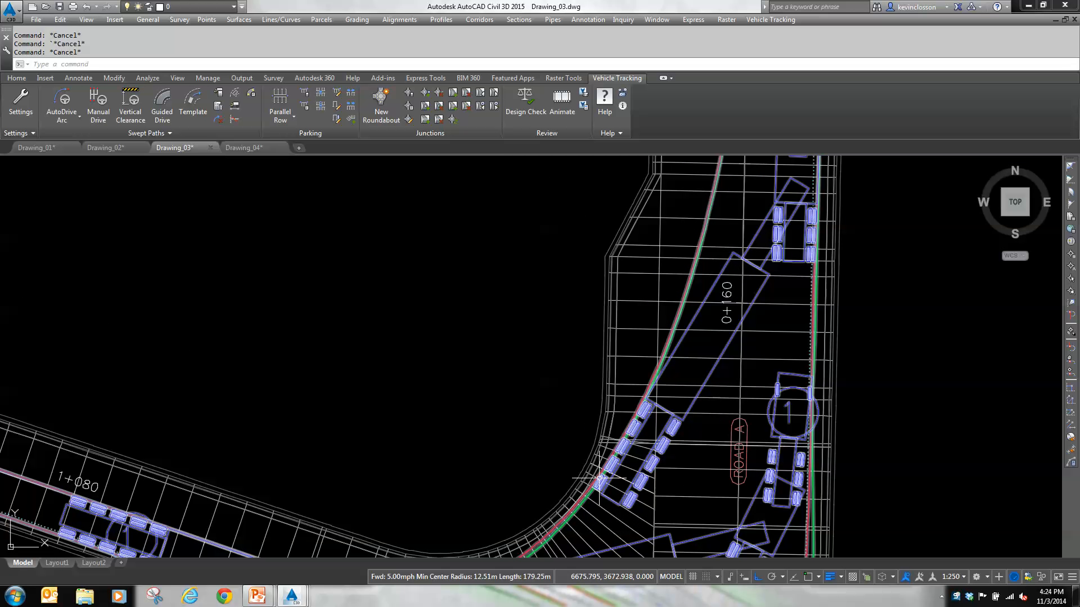
middle_click_drag(887, 234, 838, 384)
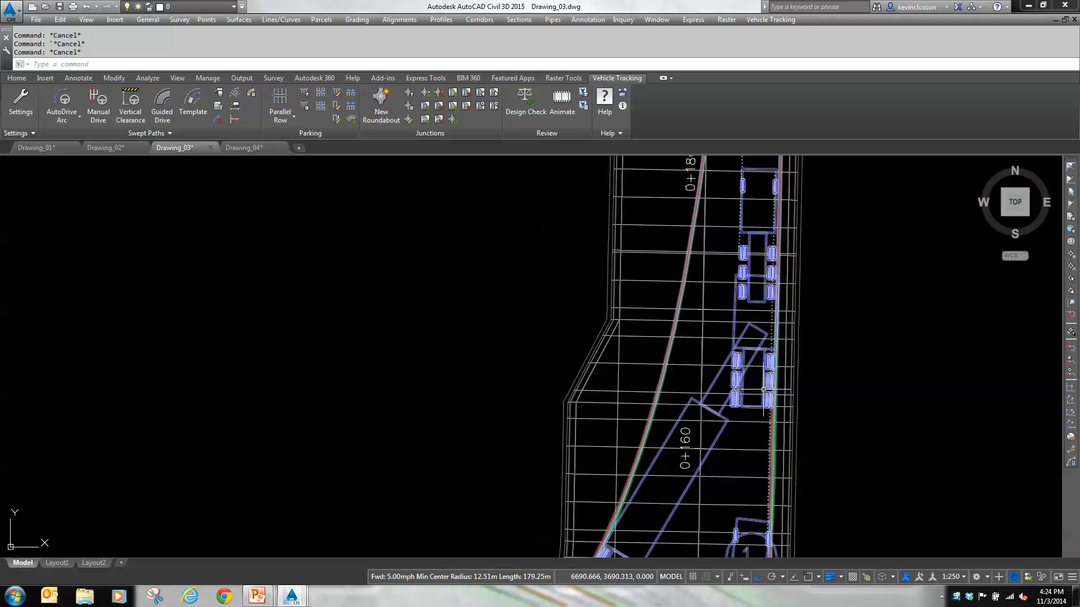
scroll(818, 391, "down", 2)
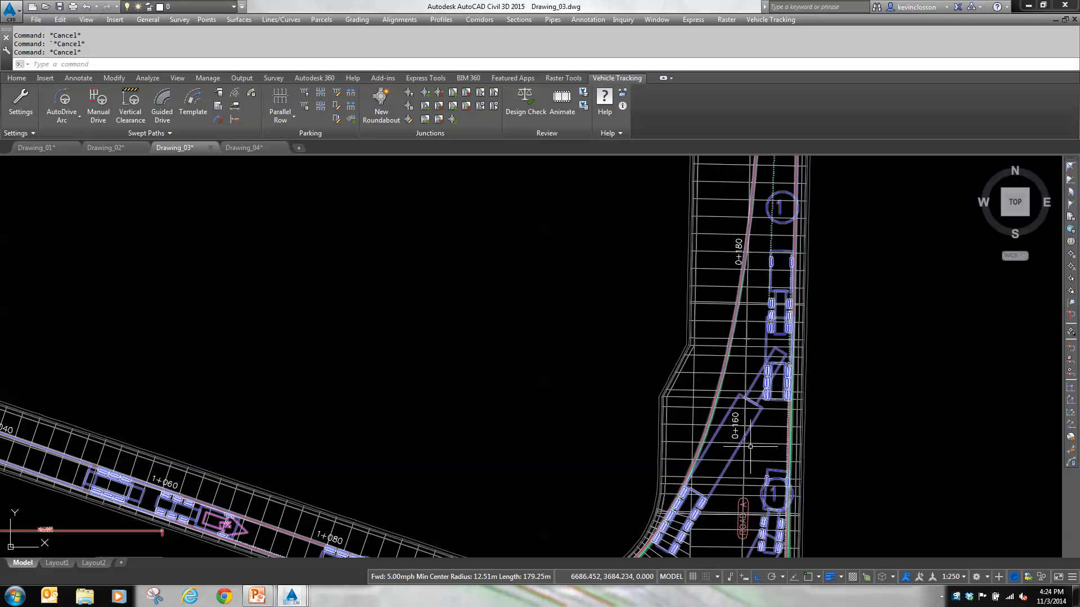
Insert a ground conflict analysis for the swept path using the default height and ground clearance values, and inspect the conflict area on Road A
scroll(858, 429, "down", 4)
middle_click_drag(875, 482, 836, 425)
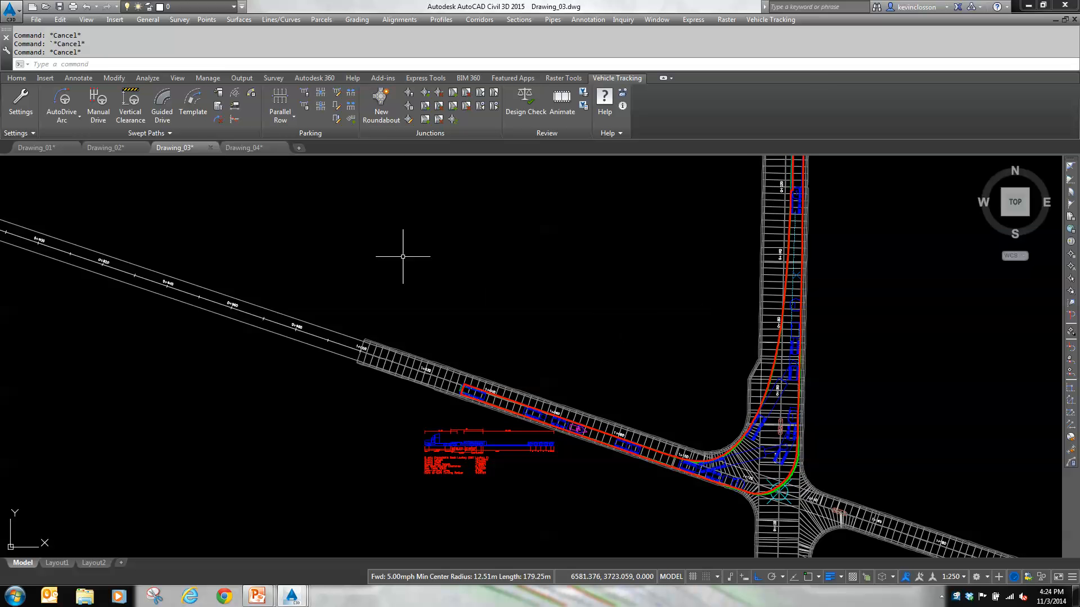
left_click(251, 95)
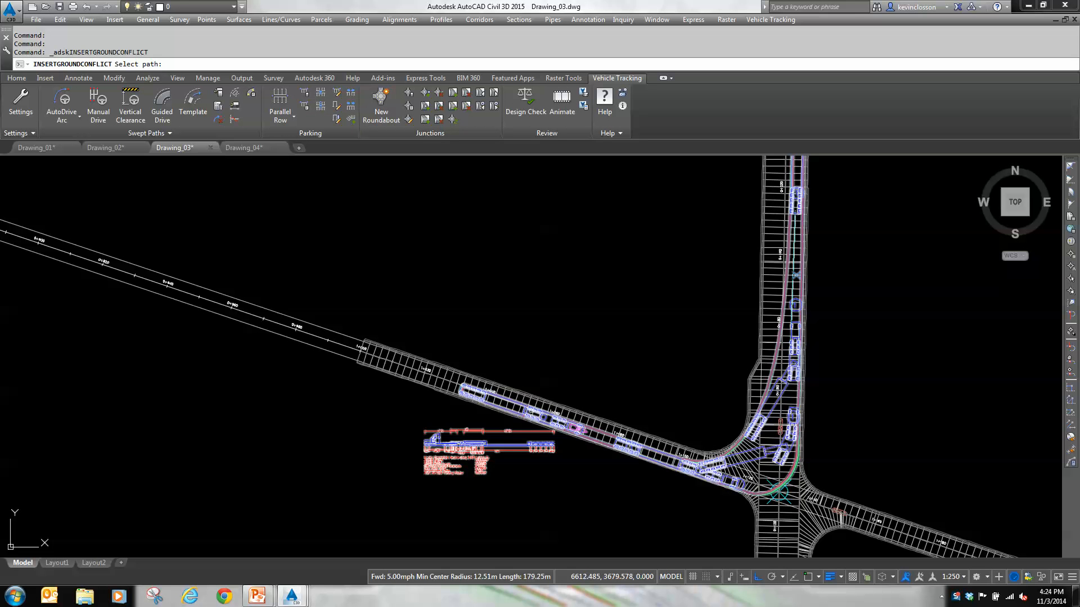
left_click(531, 411)
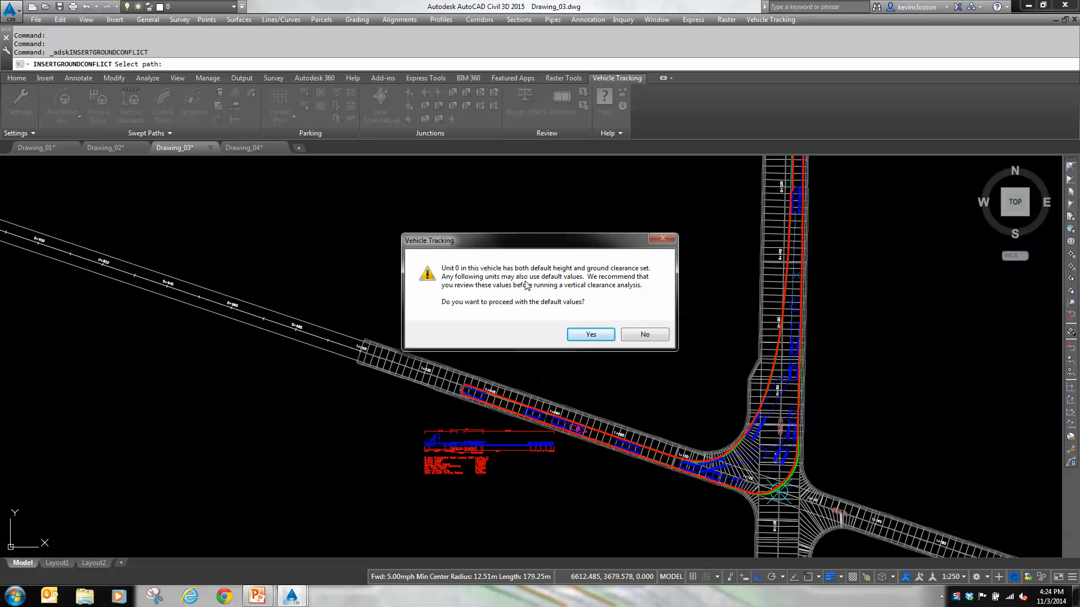
left_click(590, 335)
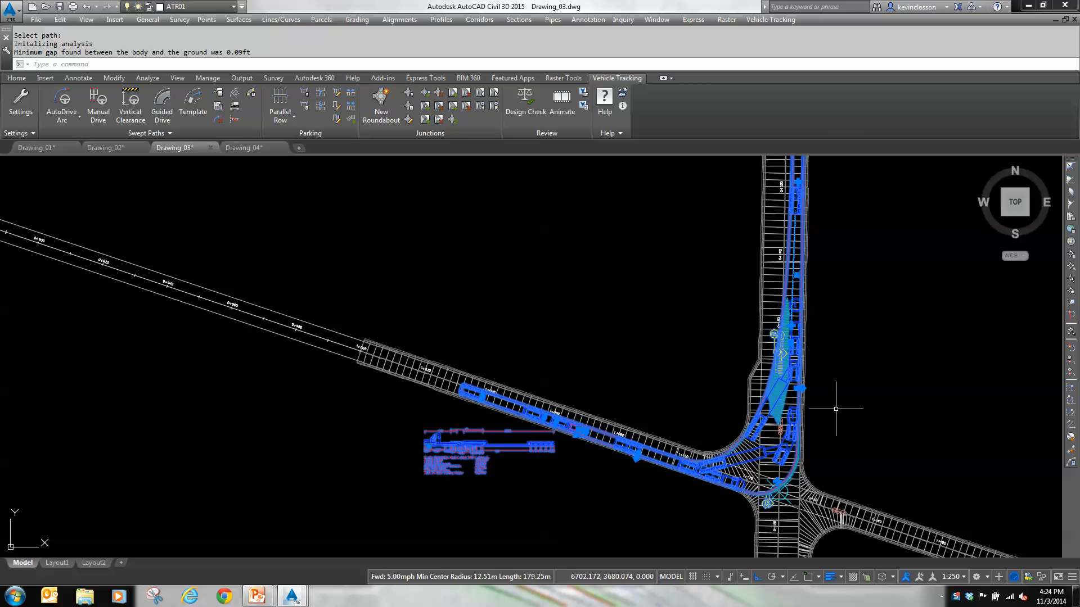
key("Escape")
middle_click_drag(831, 378, 664, 389)
scroll(664, 389, "up", 4)
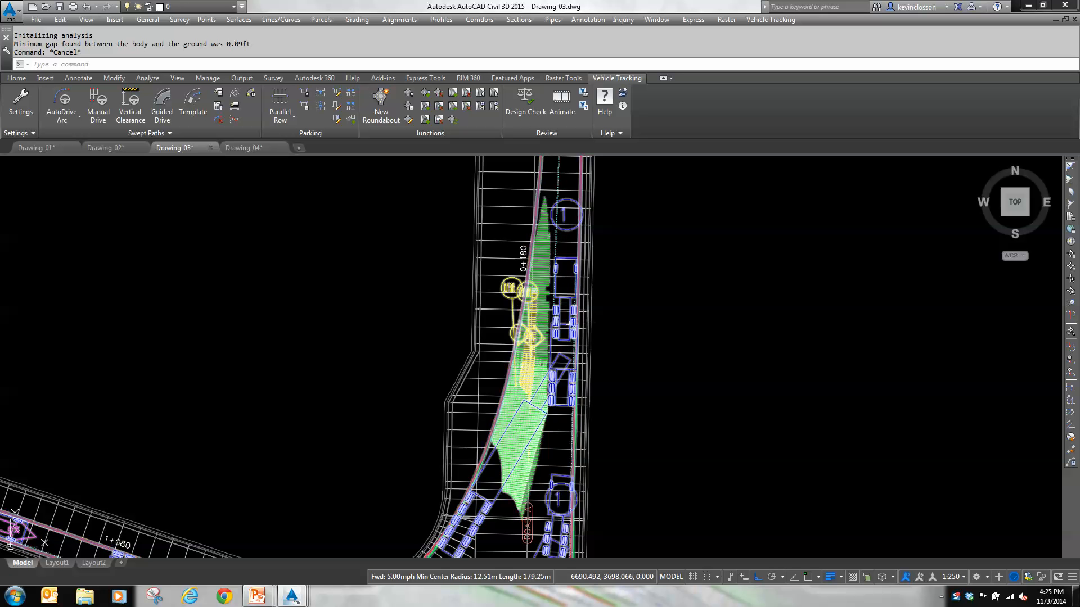
scroll(577, 329, "down", 5)
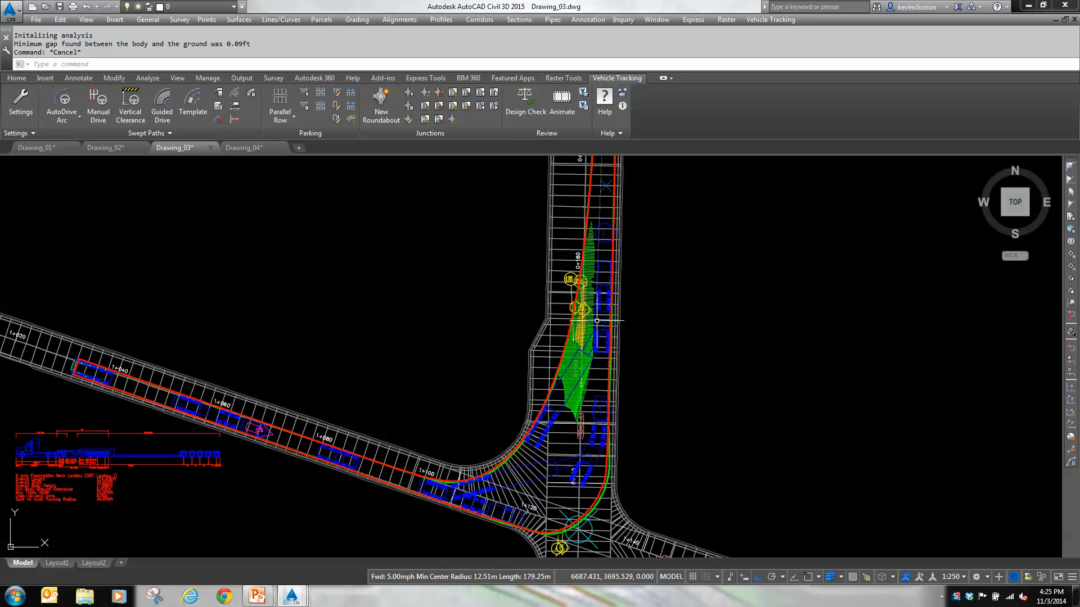
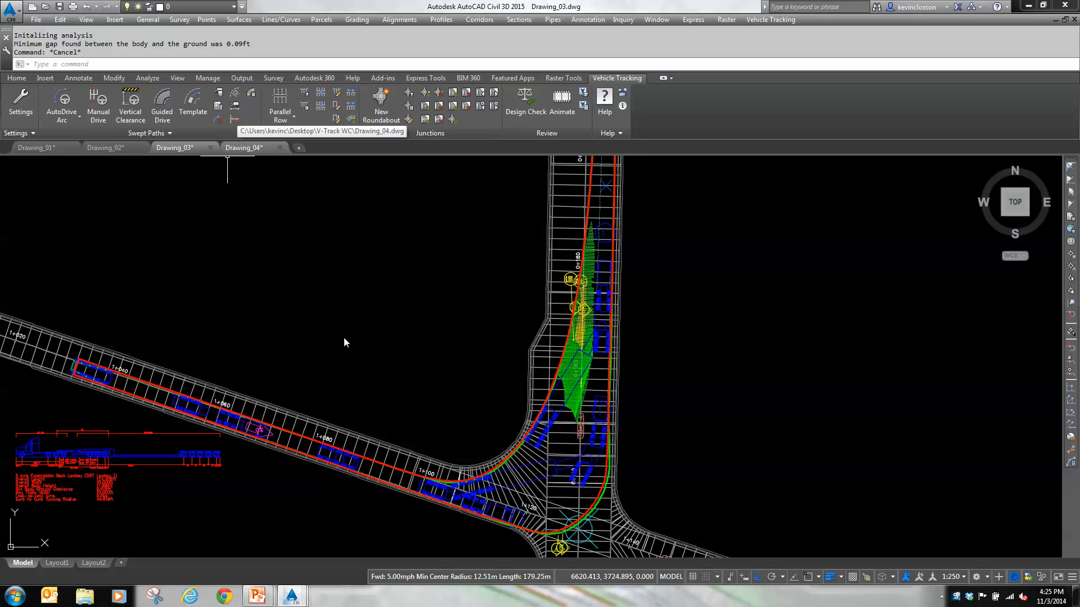
Switch to Drawing_04, display the general civil design tools and inspect the First Street alignment southeast of the street crossing
left_click(243, 147)
mouse_move(696, 316)
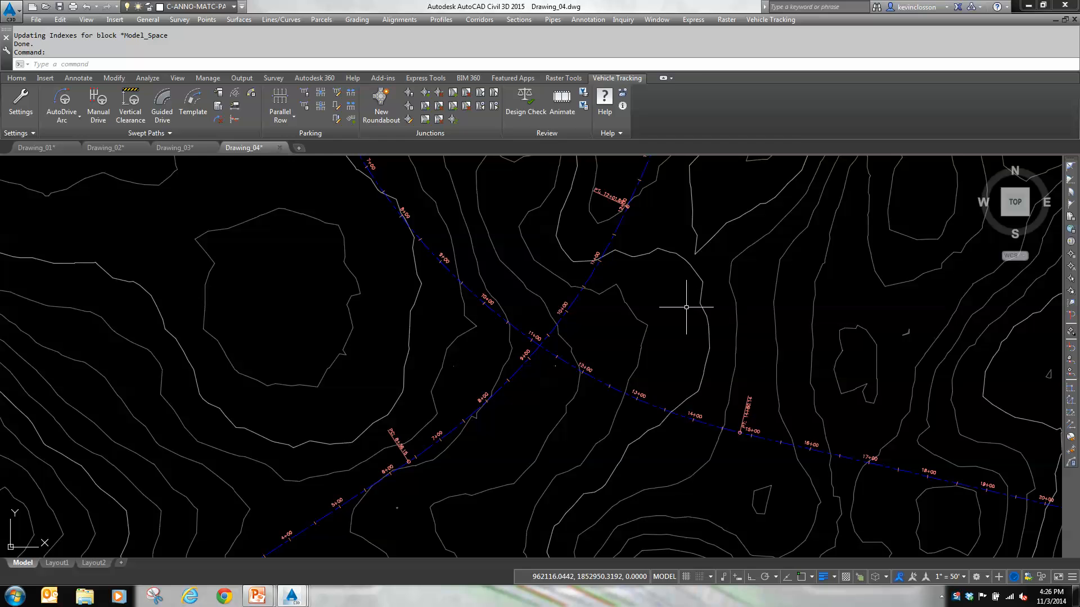
left_click(19, 82)
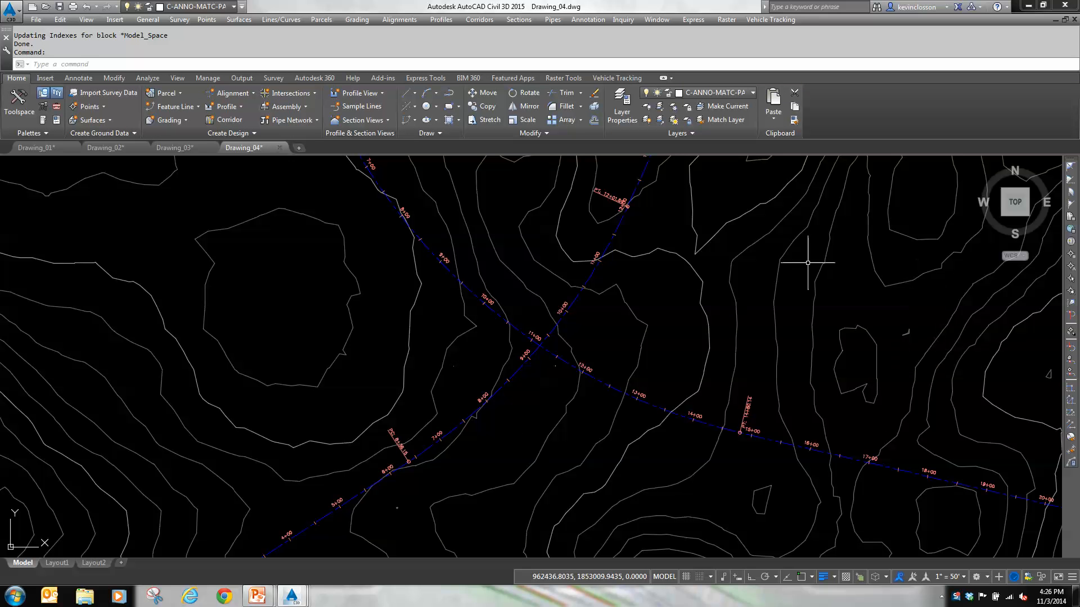
mouse_move(685, 436)
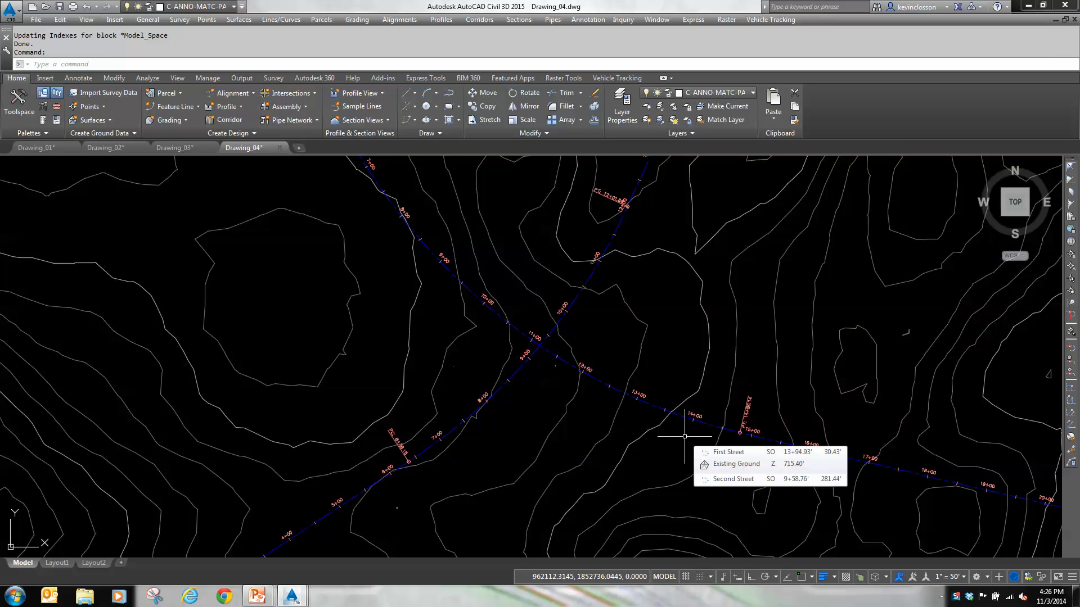
Start a new roundabout using the FHWA 2000: Rural Single Lane Roundabout standard and accept the default drawing settings
mouse_move(595, 283)
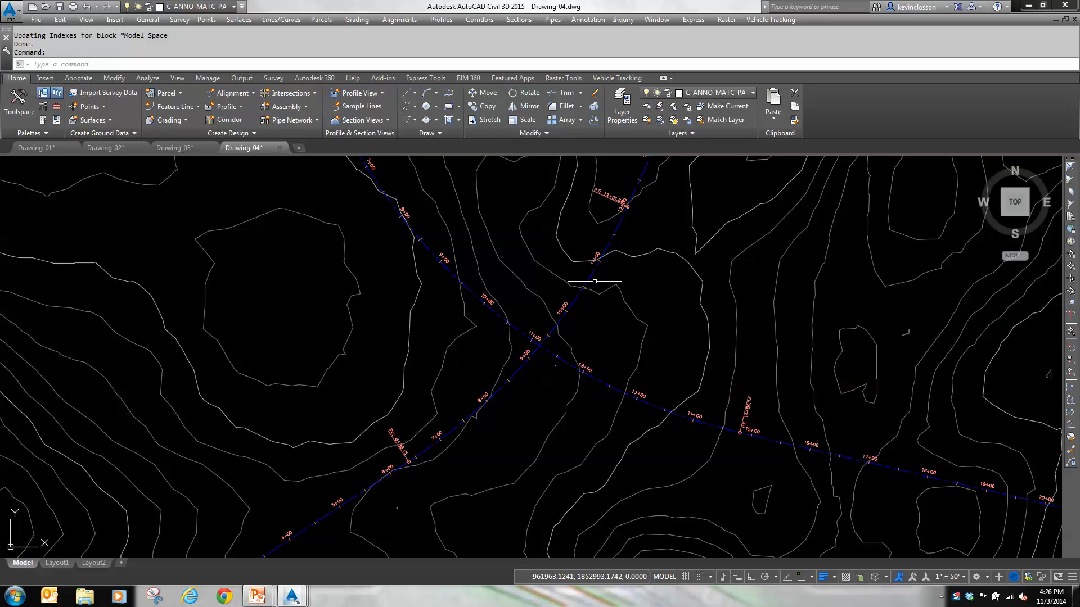
left_click(613, 79)
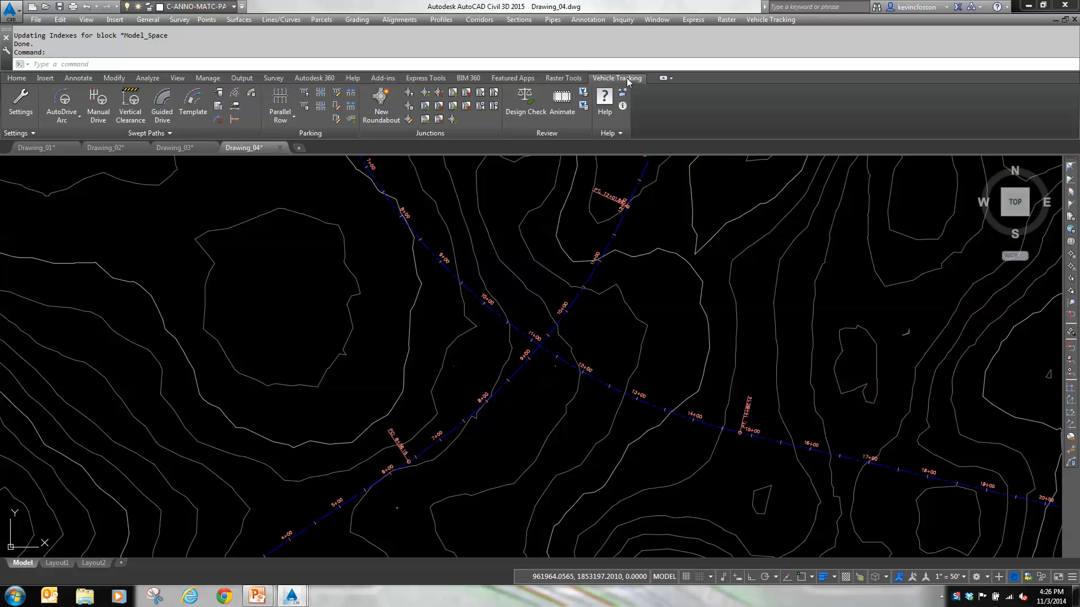
left_click(409, 93)
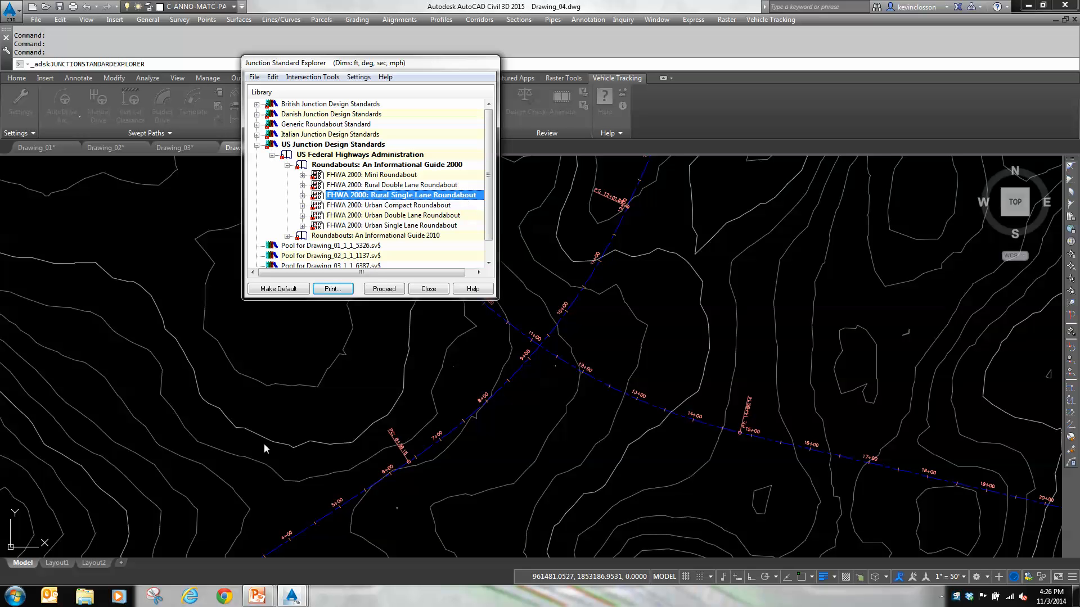
left_click(388, 289)
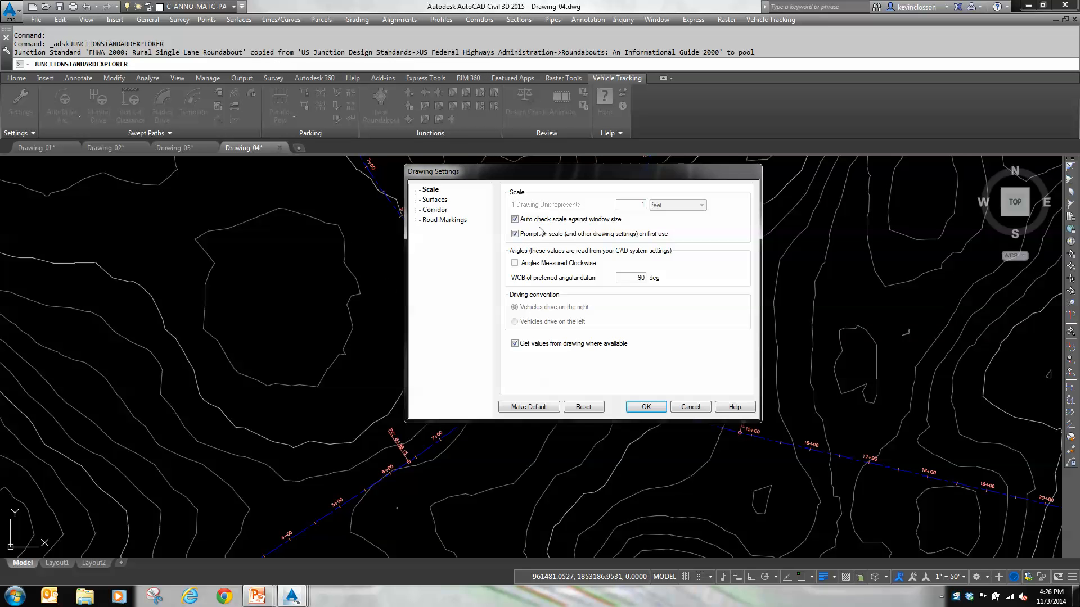
left_click_drag(554, 176, 199, 134)
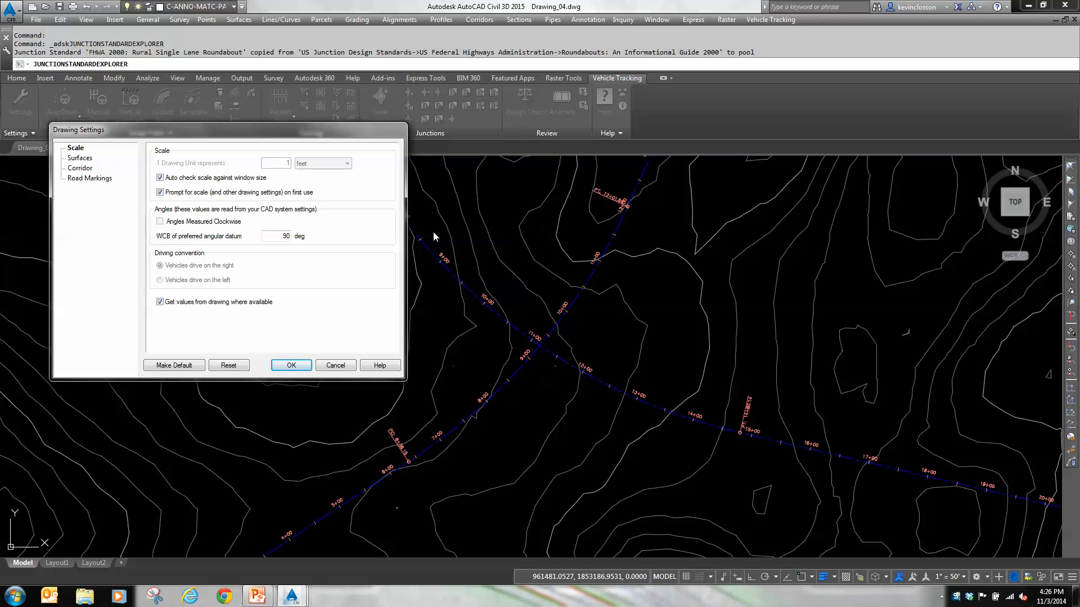
left_click(291, 365)
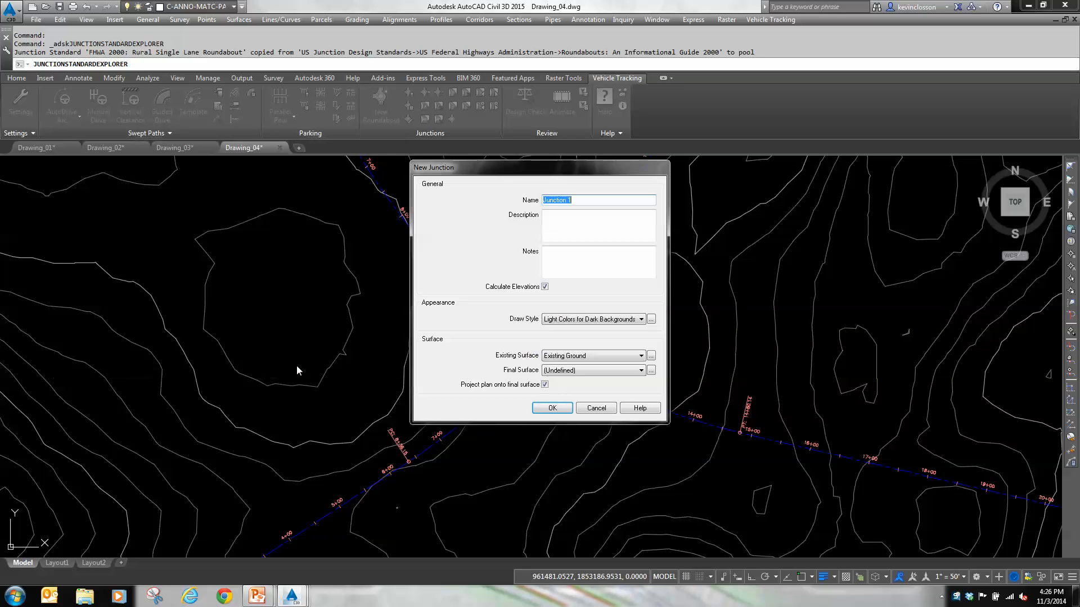
Accept the Junction 1 properties with Existing Ground as existing surface, and place the roundabout's center just southeast of the street crossing
left_click_drag(427, 210, 236, 186)
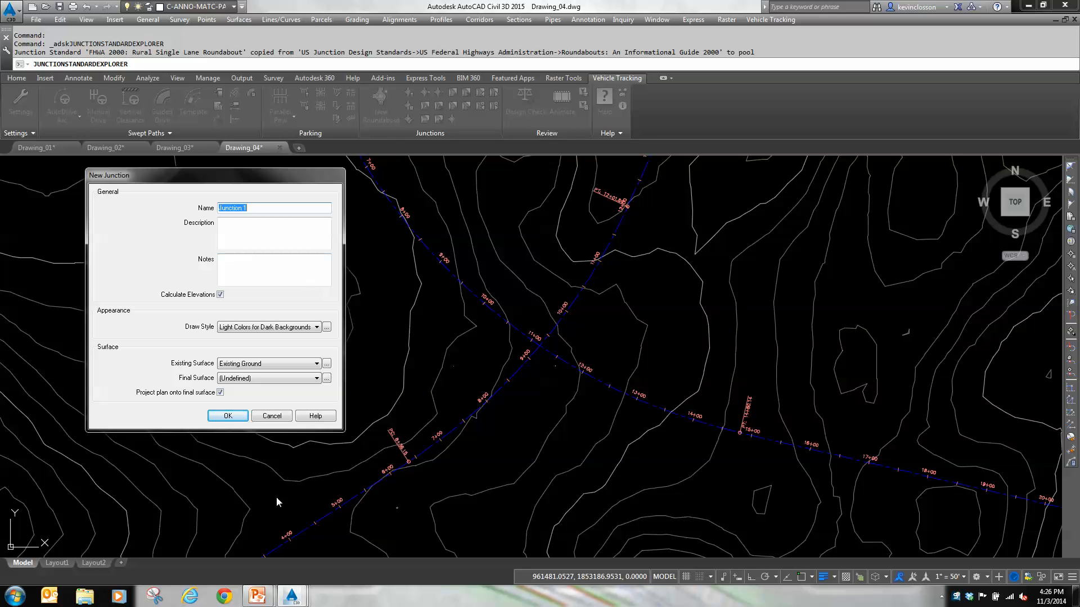
left_click(231, 419)
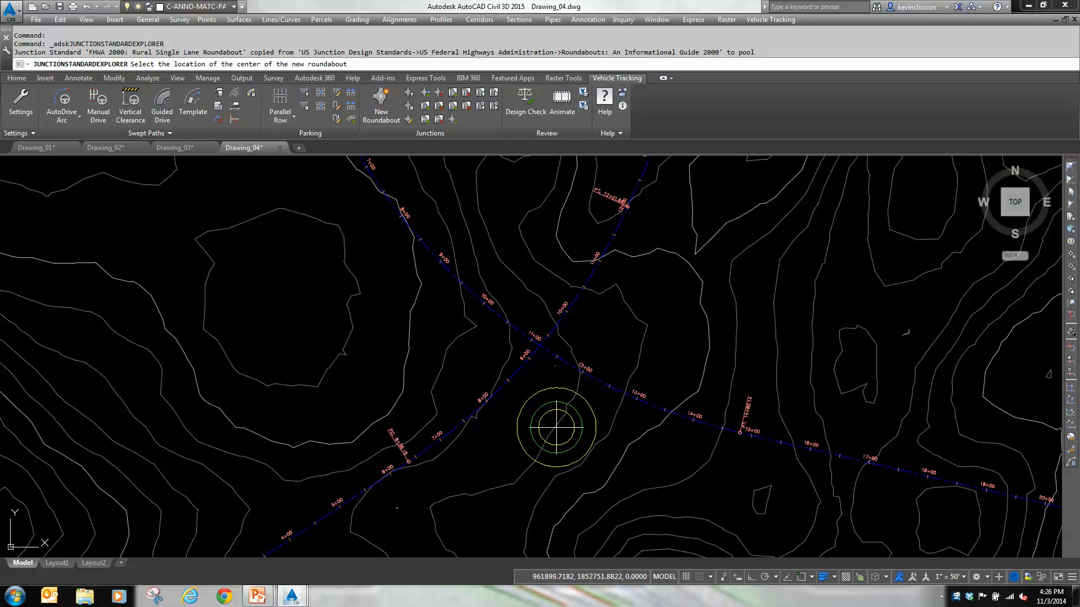
scroll(538, 385, "up", 6)
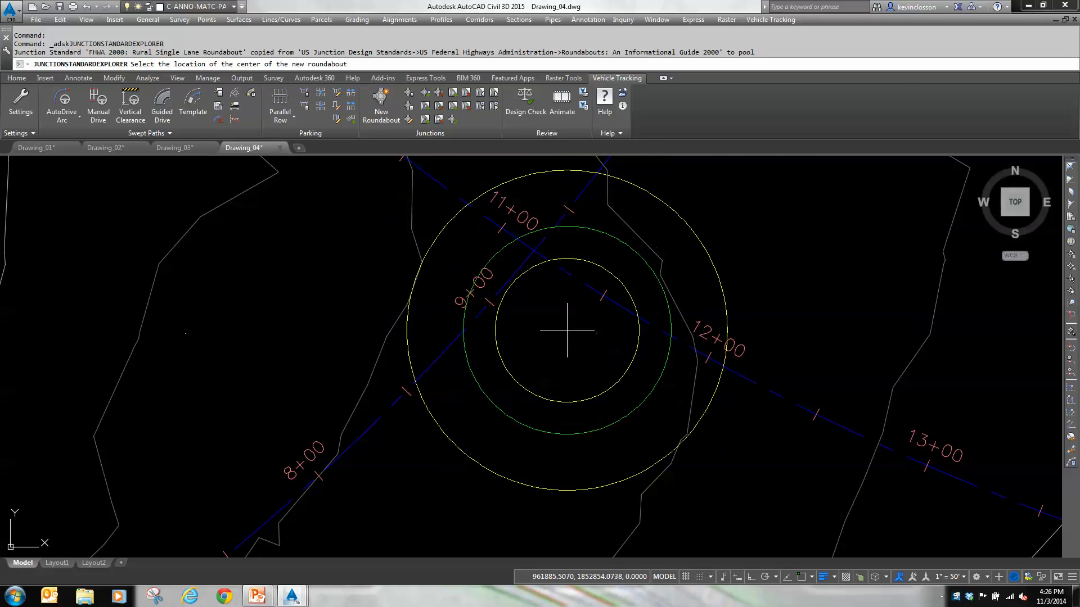
scroll(564, 356, "down", 6)
middle_click_drag(565, 356, 539, 394)
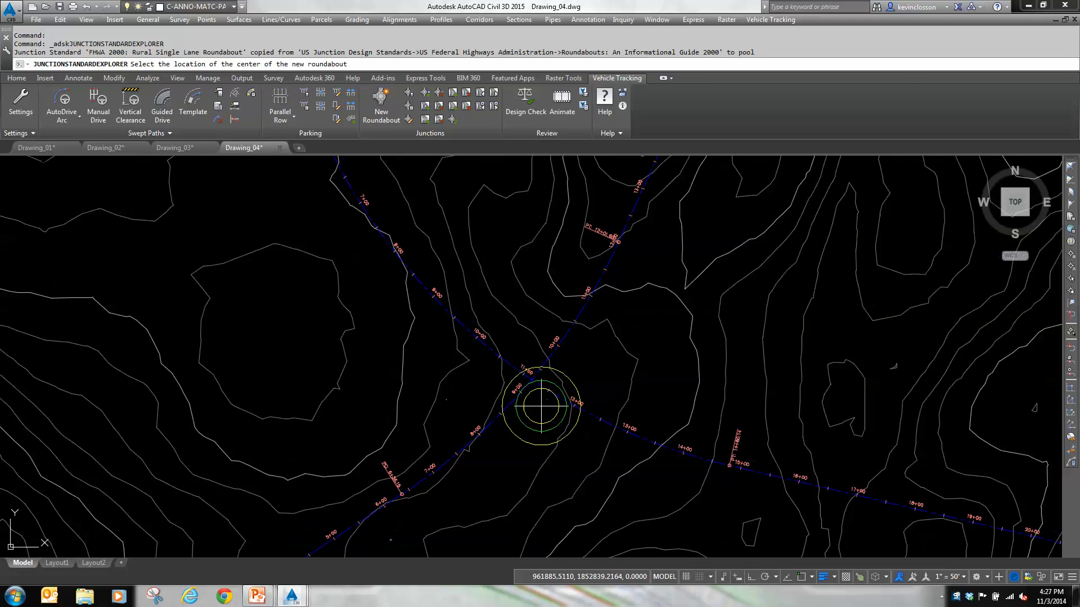
left_click(568, 386)
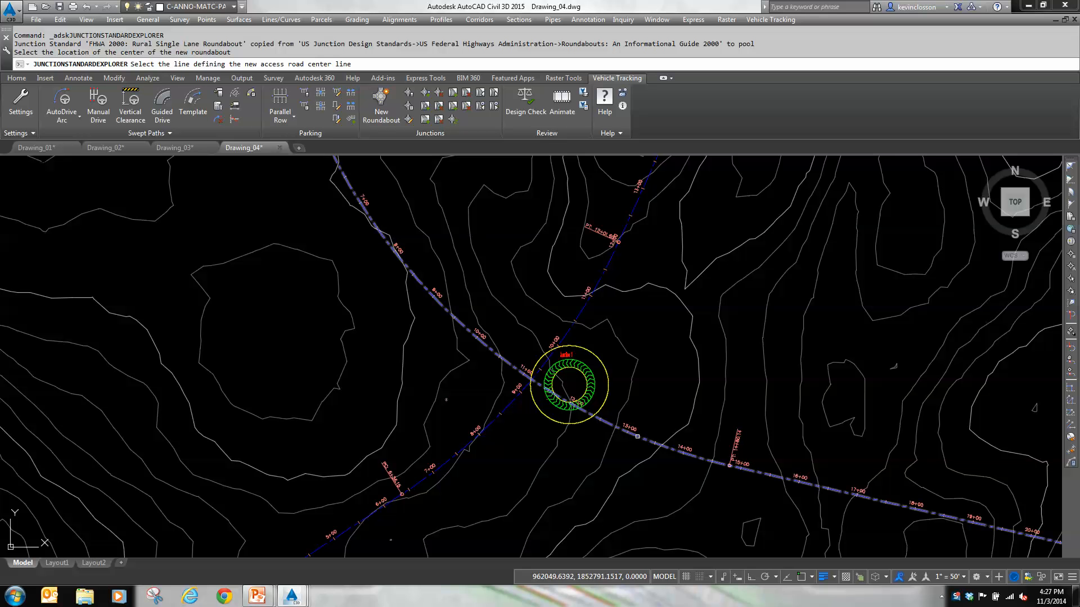
Add four roundabout legs with default names: First Street southeast, Second Street north, First Street west and Second Street southwest
left_click(637, 436)
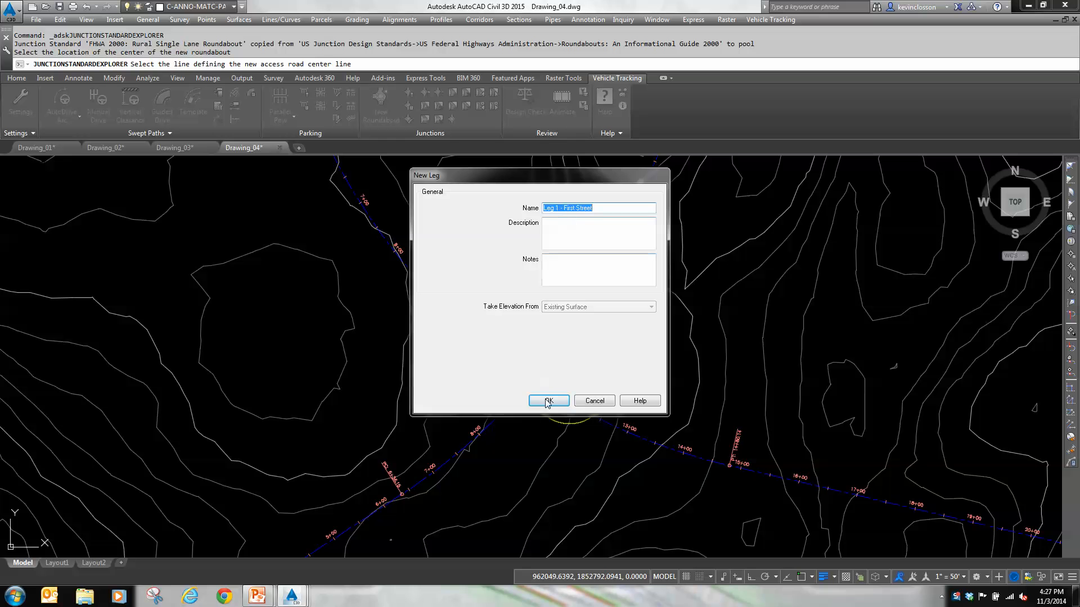
left_click(549, 401)
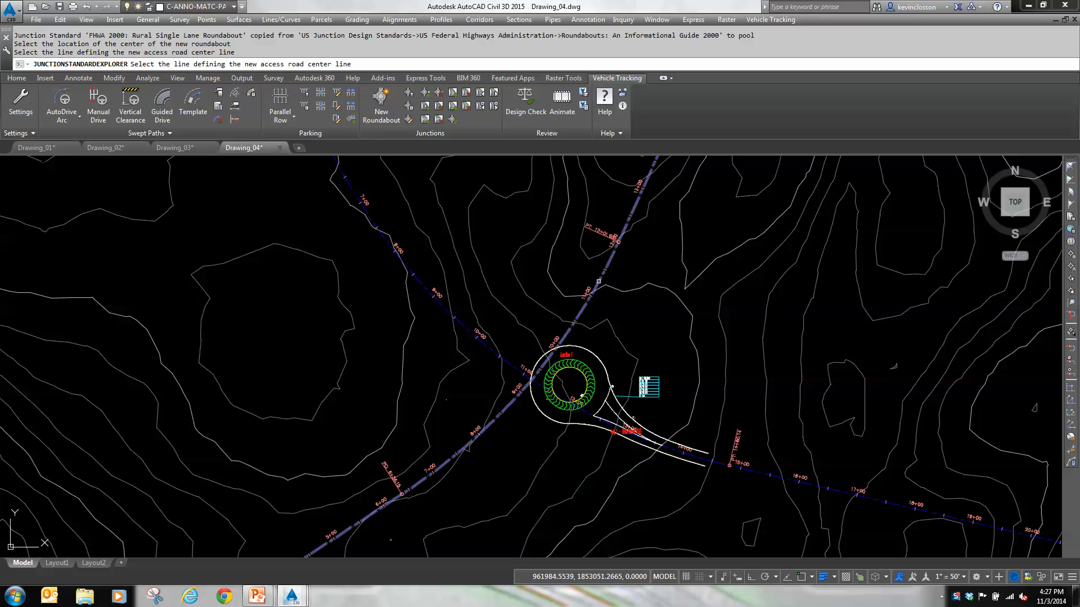
left_click(598, 280)
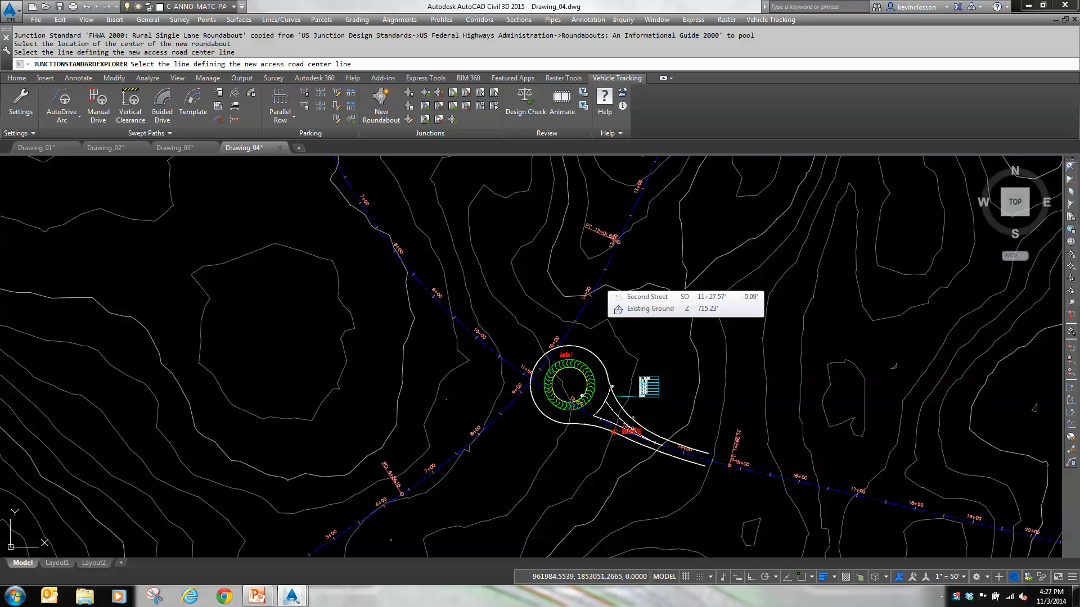
left_click(551, 401)
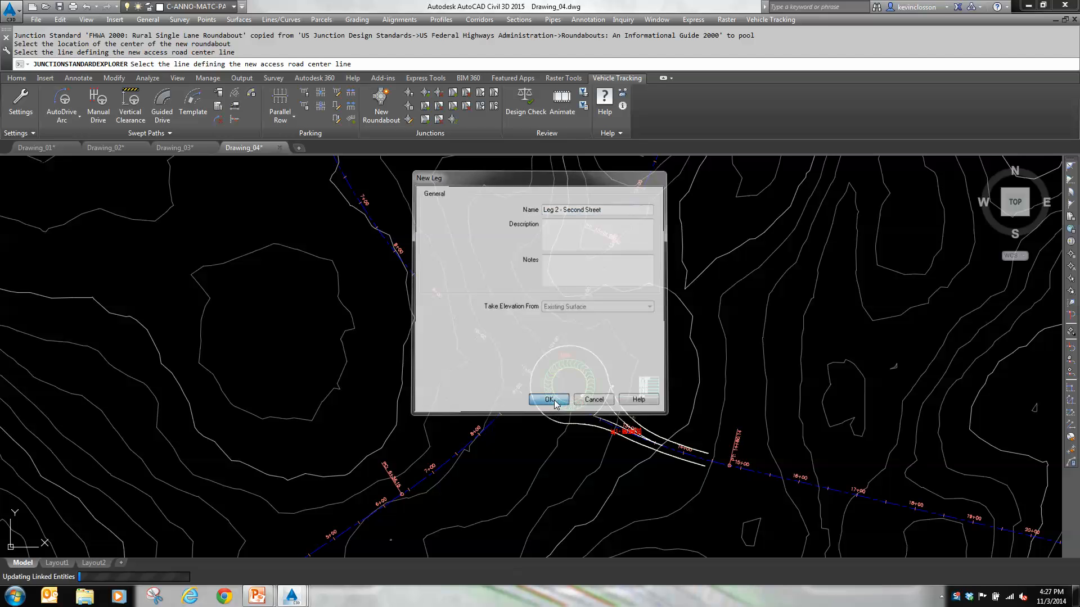
left_click(464, 326)
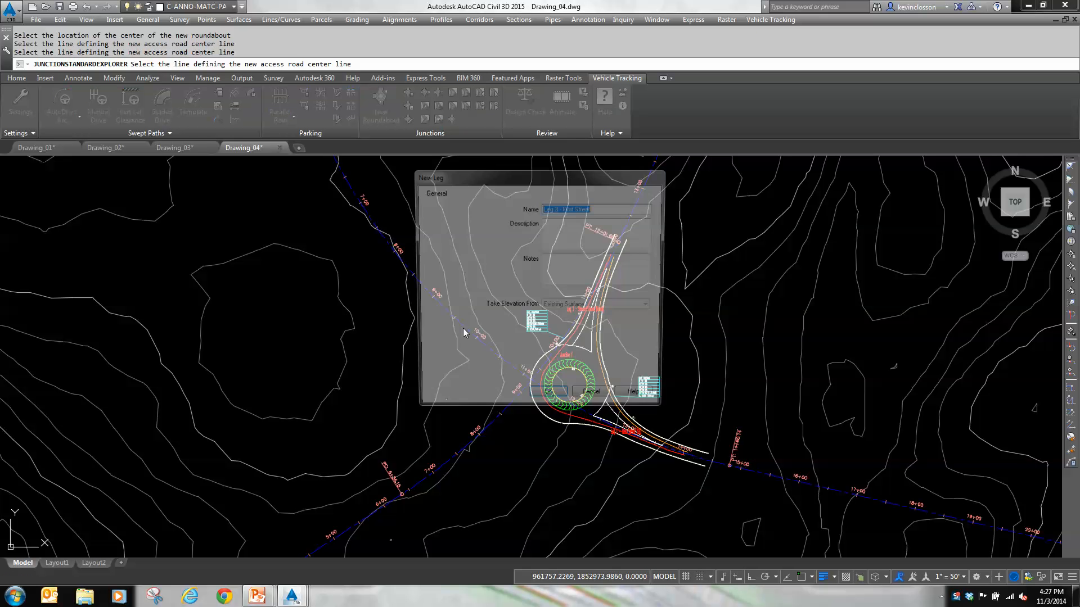
left_click(549, 401)
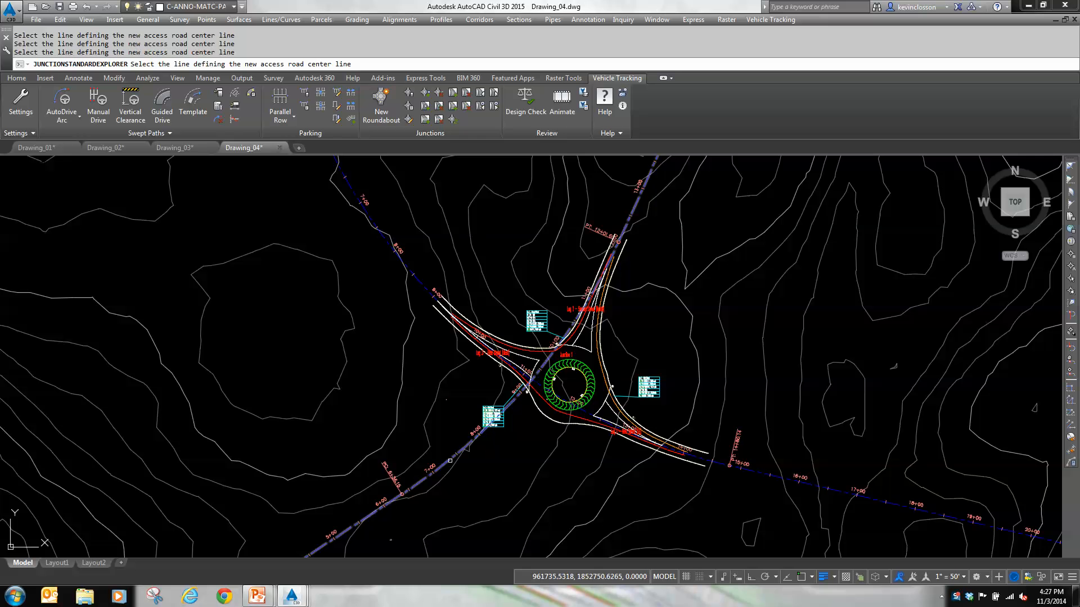
left_click(466, 451)
left_click(549, 400)
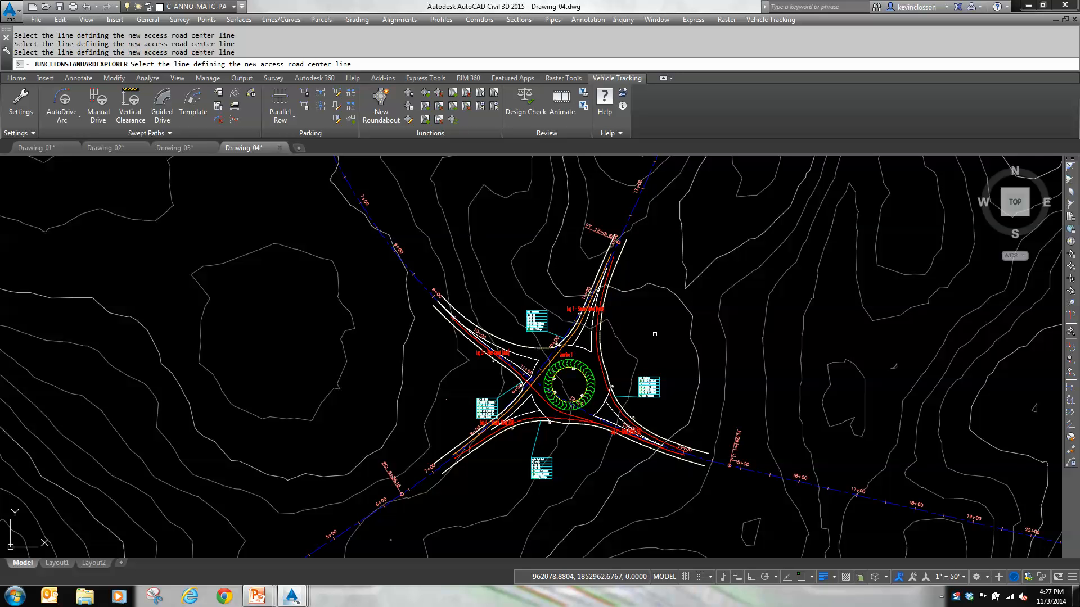
key("Return")
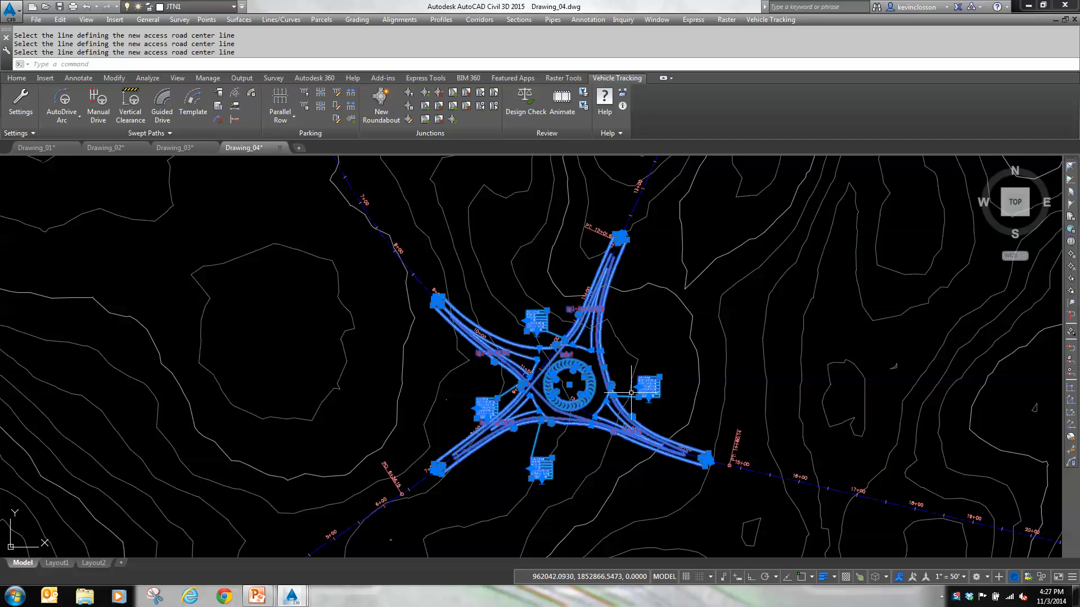
key("Escape")
Examine the roundabout geometry, leg labels and the radius and speed tables, especially the one for Leg 1 on First Street
scroll(624, 405, "up", 4)
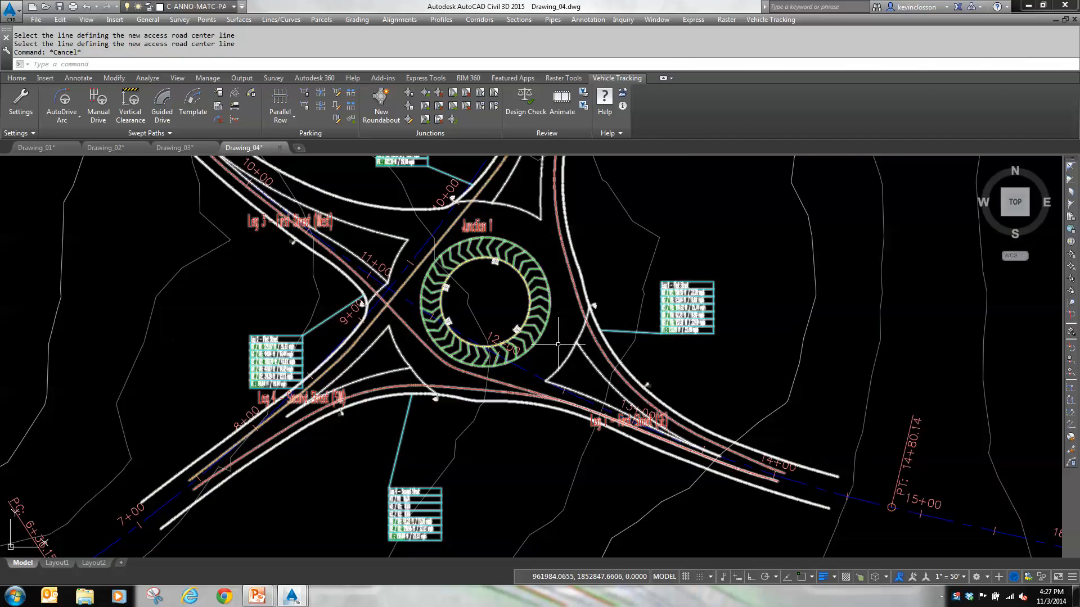
scroll(558, 344, "up", 2)
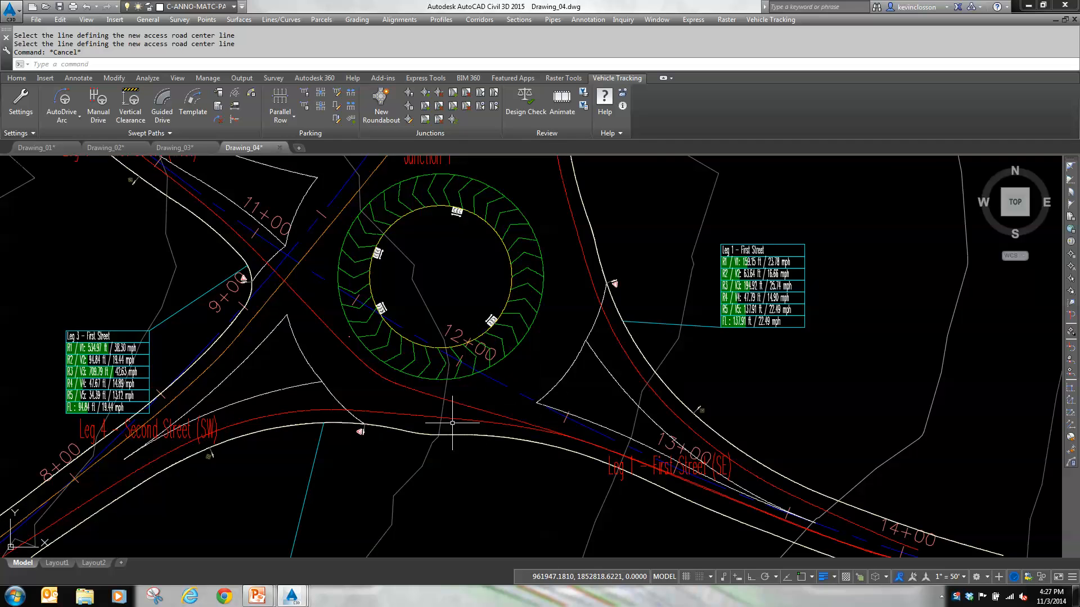
middle_click_drag(457, 365, 475, 522)
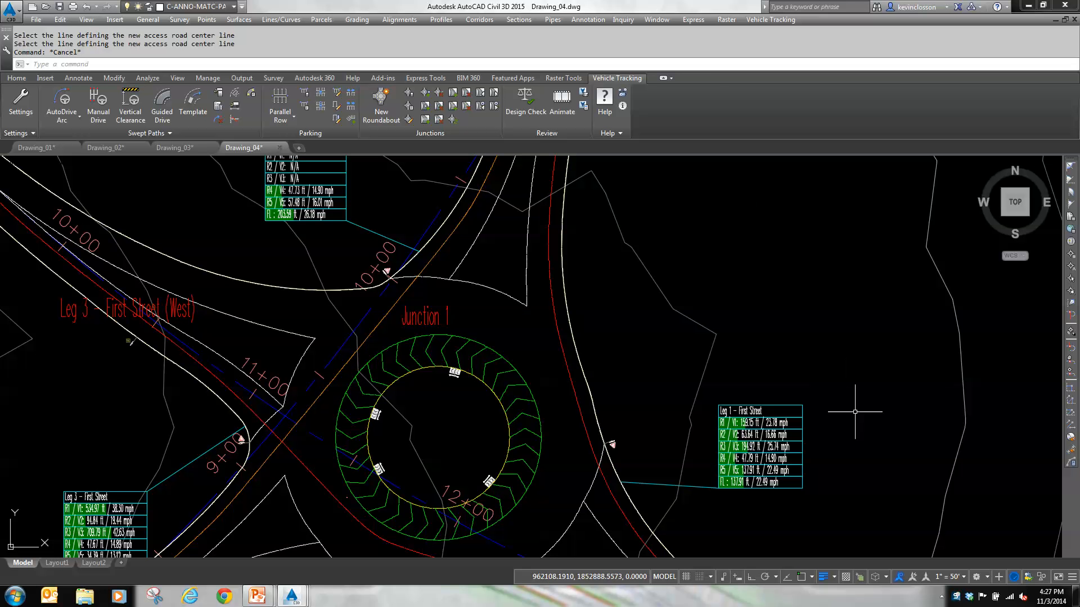
middle_click_drag(861, 412, 795, 255)
scroll(795, 256, "down", 2)
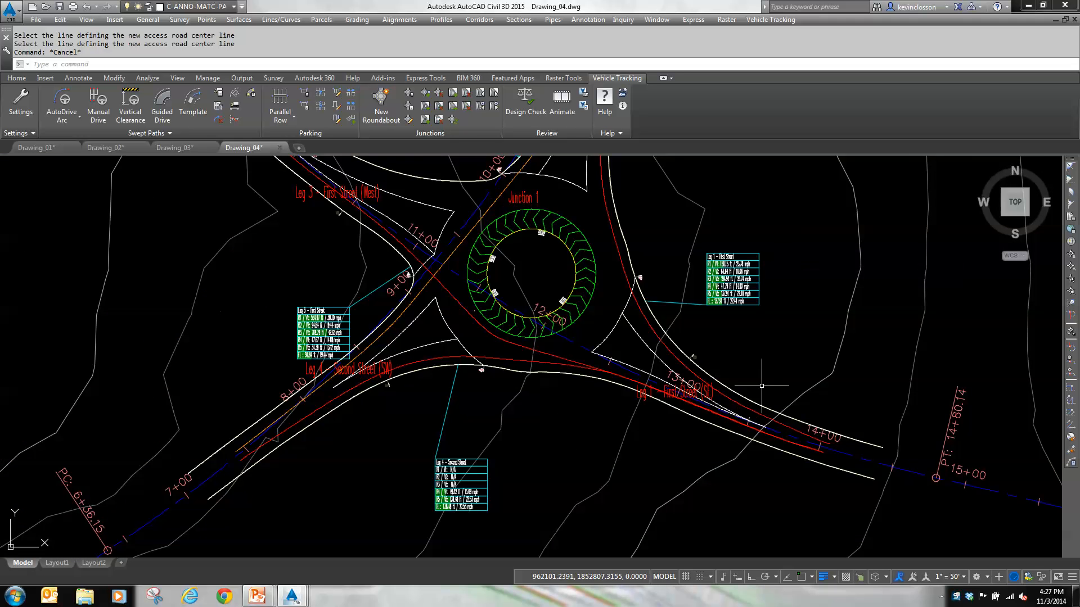
middle_click_drag(521, 405, 522, 452)
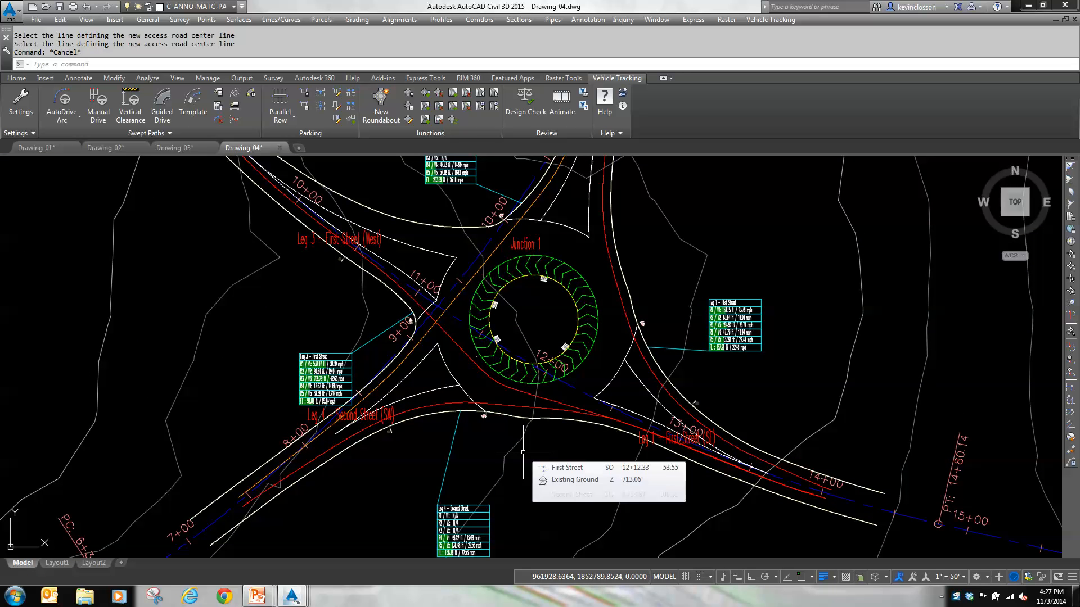
scroll(776, 363, "up", 4)
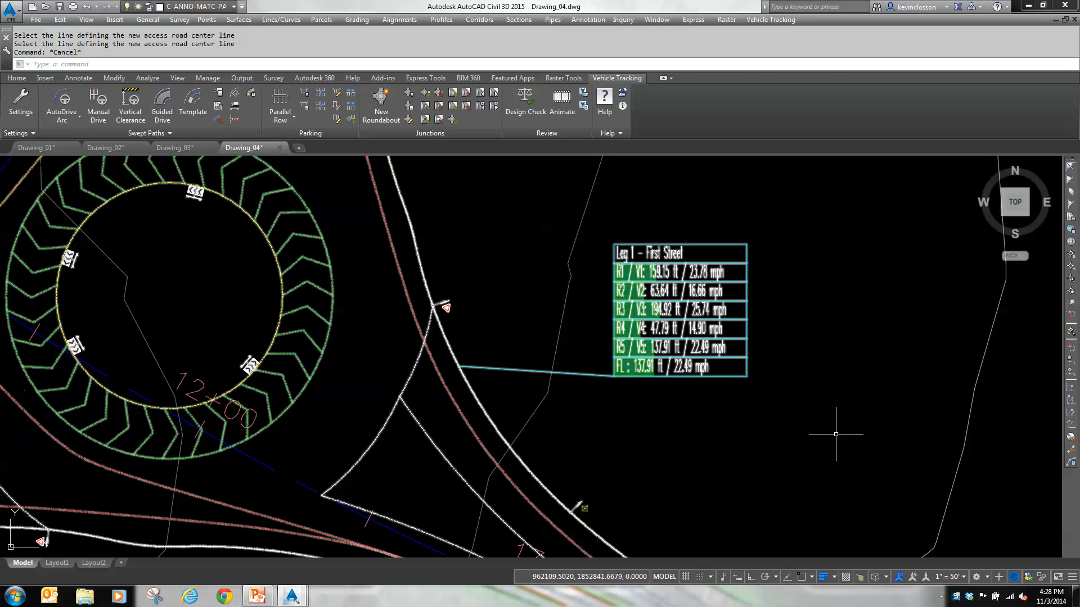
Move the center of Junction 1 onto the crossing of First Street and Second Street
left_click(485, 424)
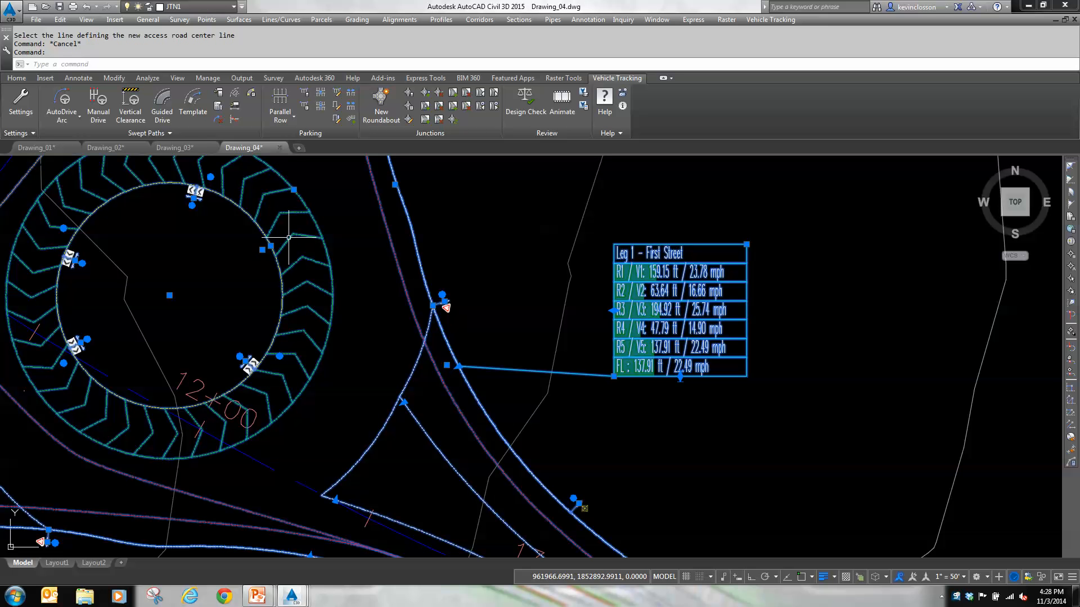
left_click(169, 294)
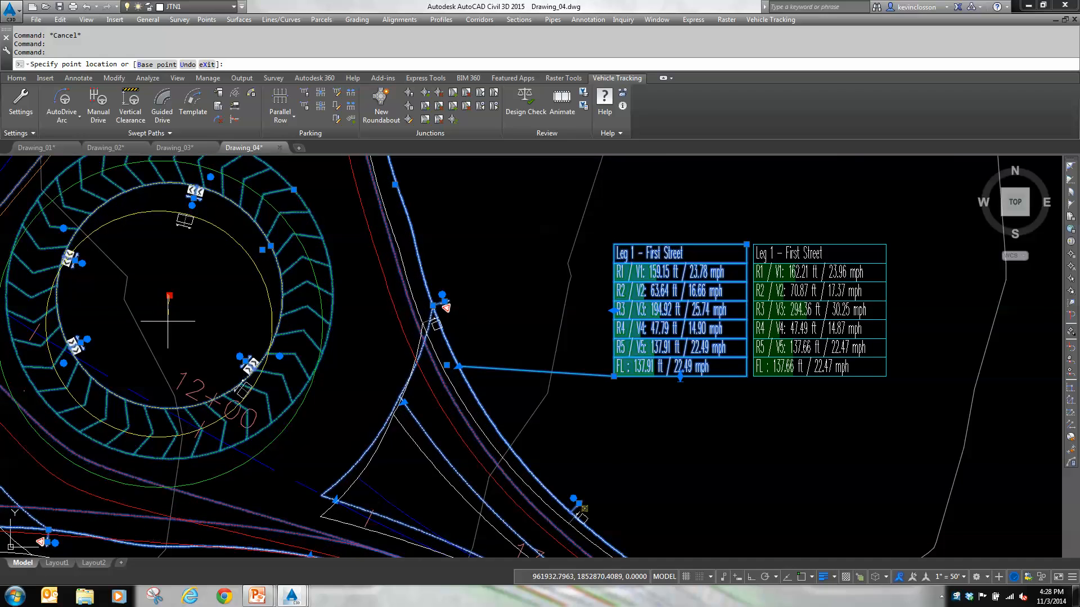
scroll(168, 321, "down", 6)
middle_click_drag(171, 320, 324, 277)
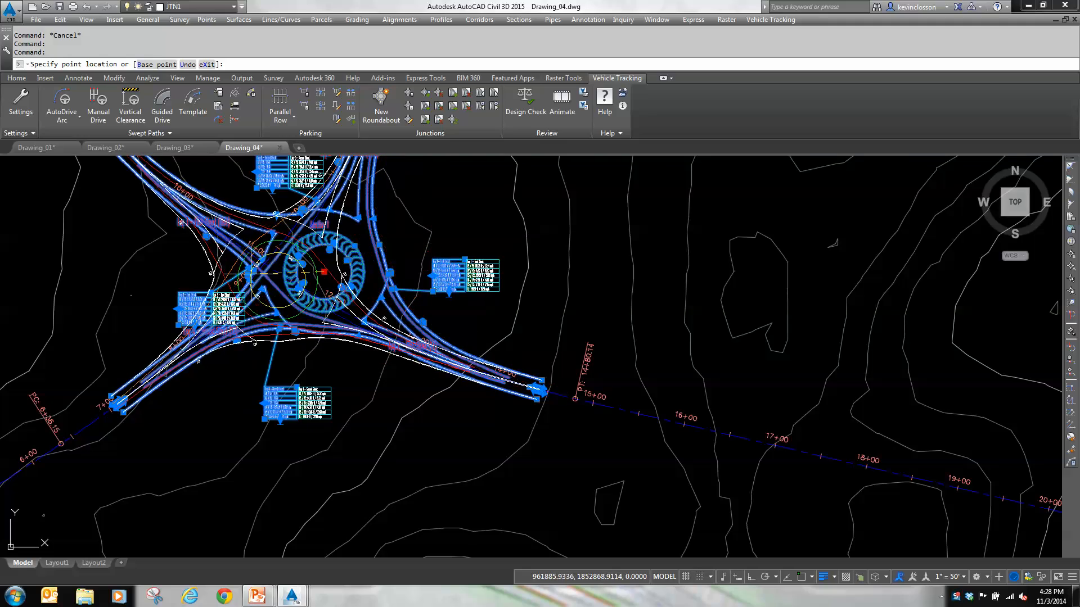
middle_click_drag(270, 274, 365, 419)
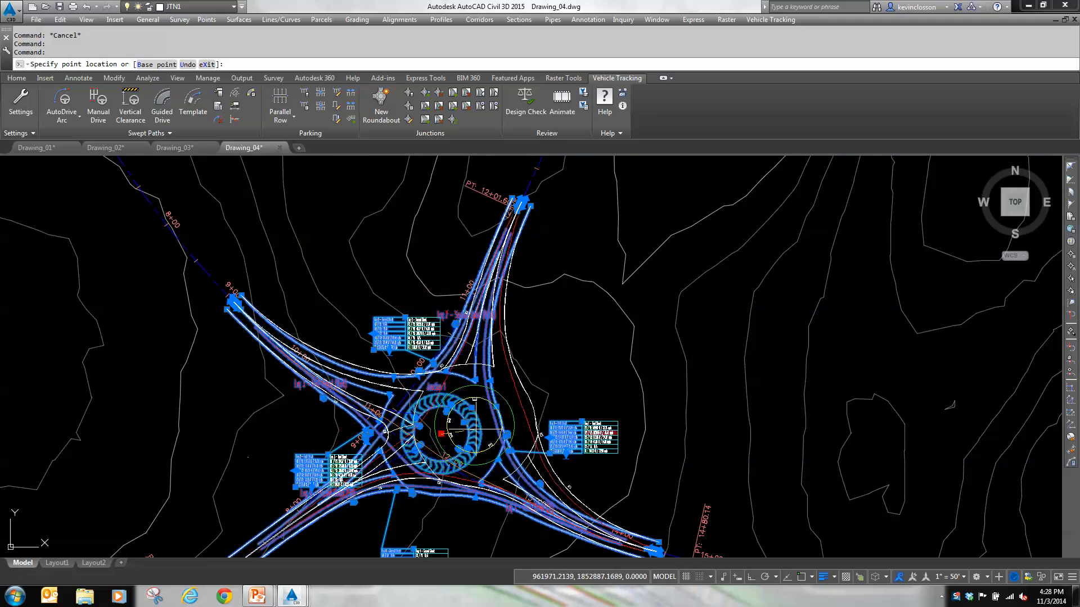
scroll(397, 432, "up", 2)
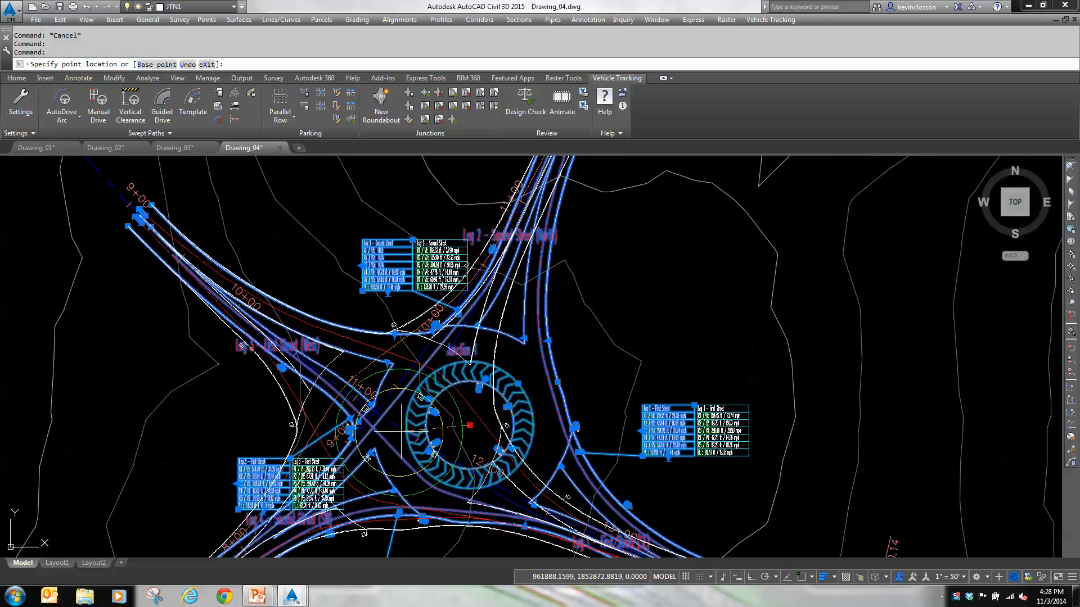
scroll(419, 431, "up", 4)
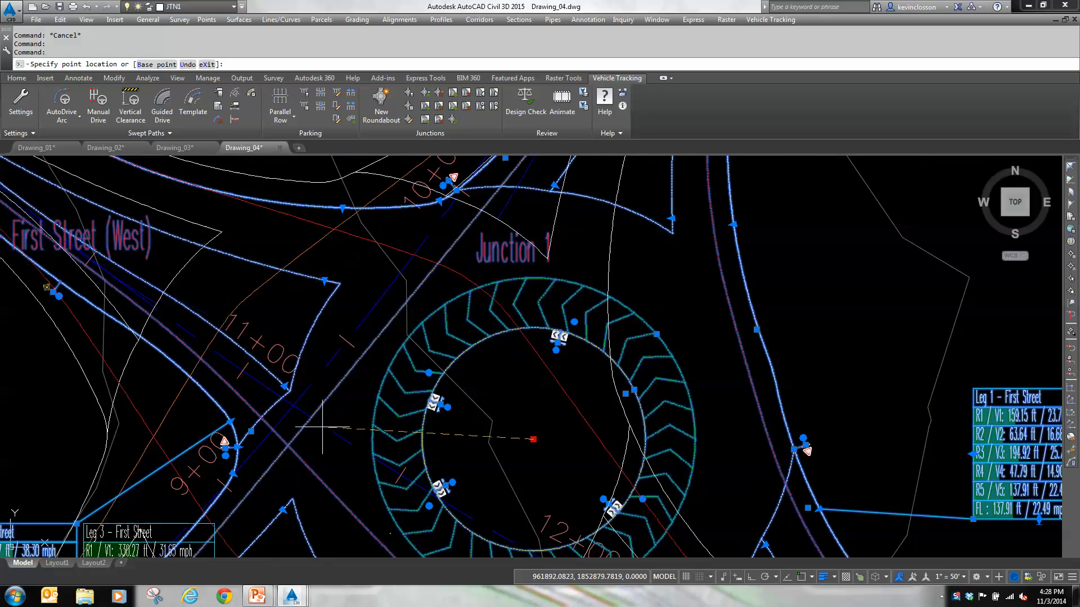
left_click(297, 404)
scroll(539, 380, "down", 2)
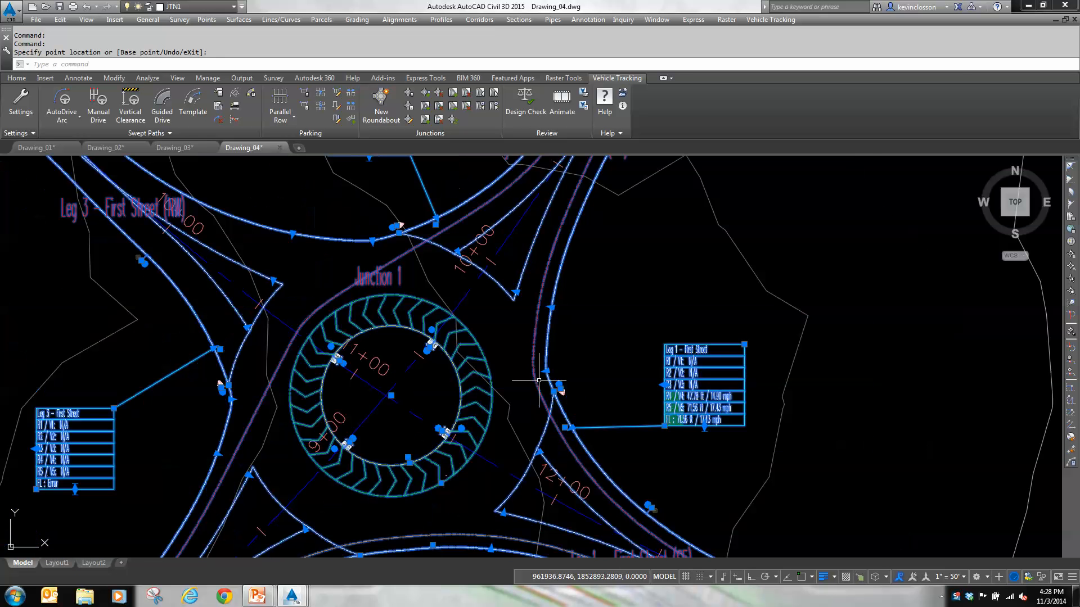
scroll(563, 365, "up", 3)
scroll(615, 400, "up", 2)
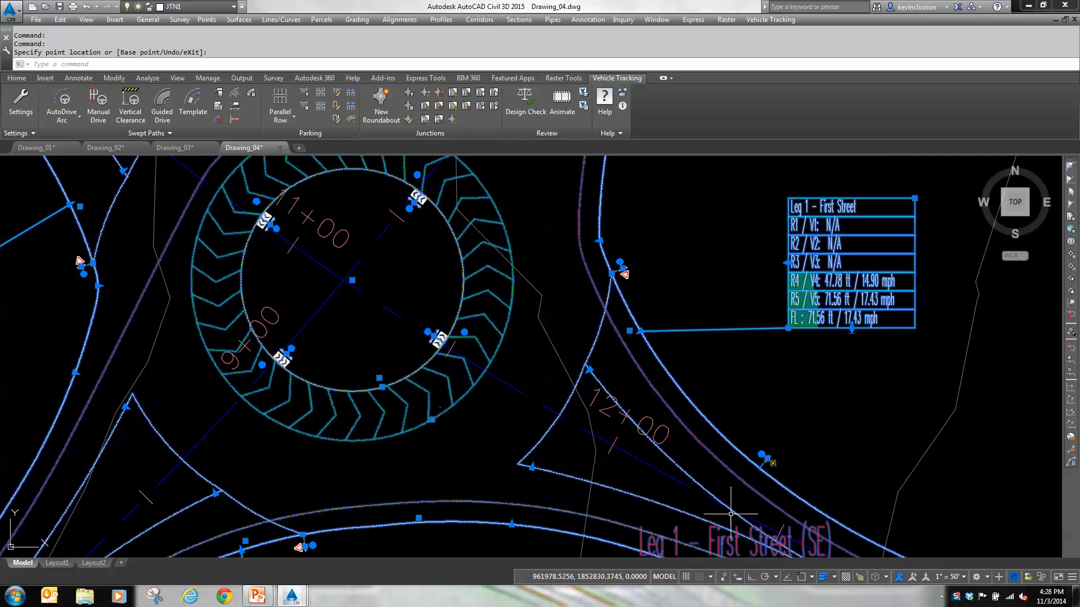
middle_click_drag(702, 492, 642, 372)
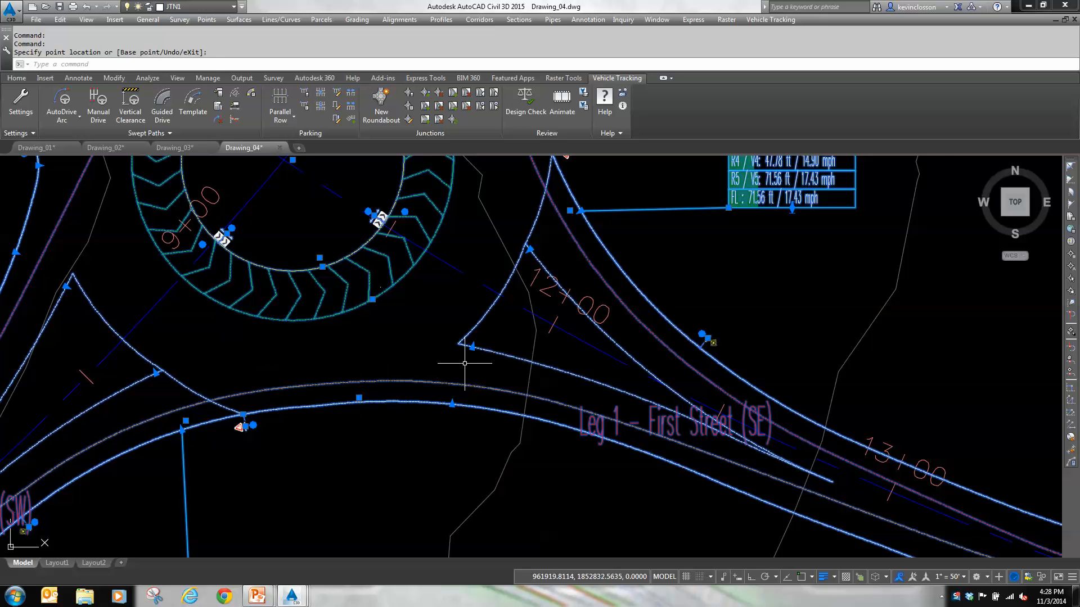
left_click(473, 346)
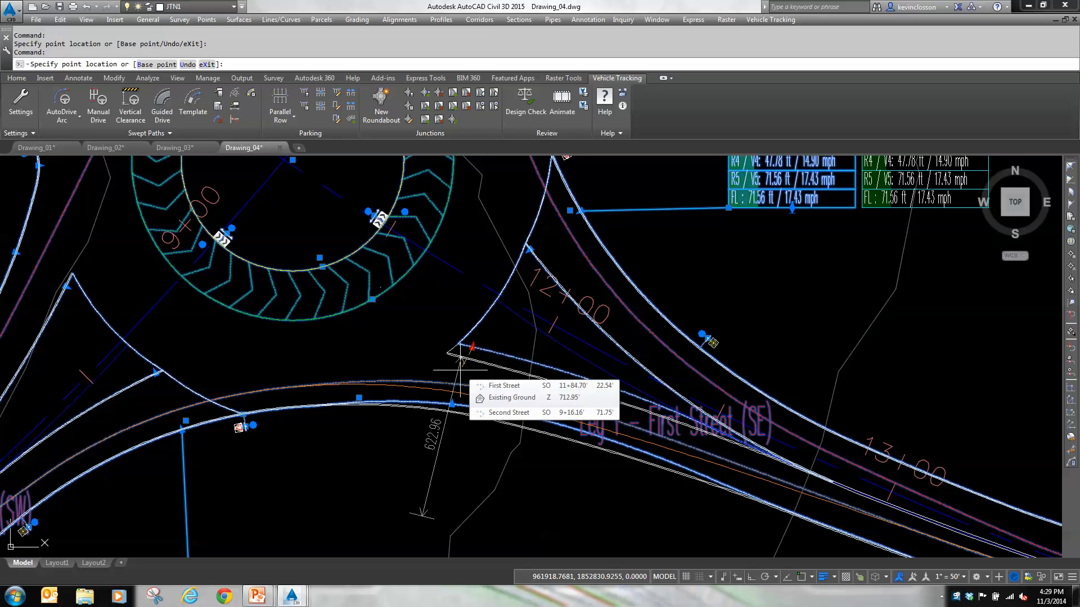
key("Escape")
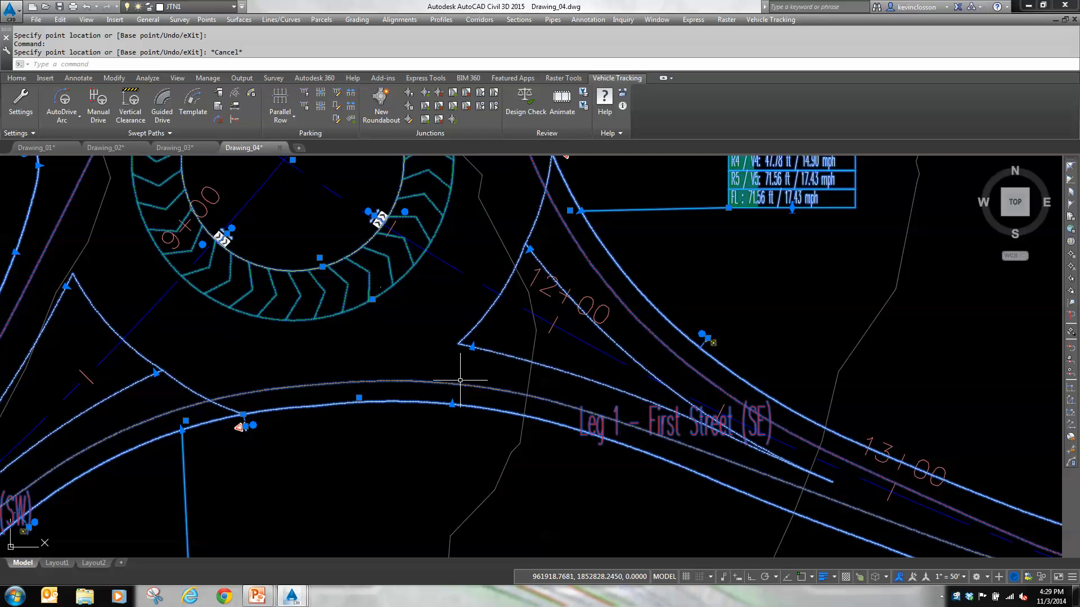
mouse_move(466, 391)
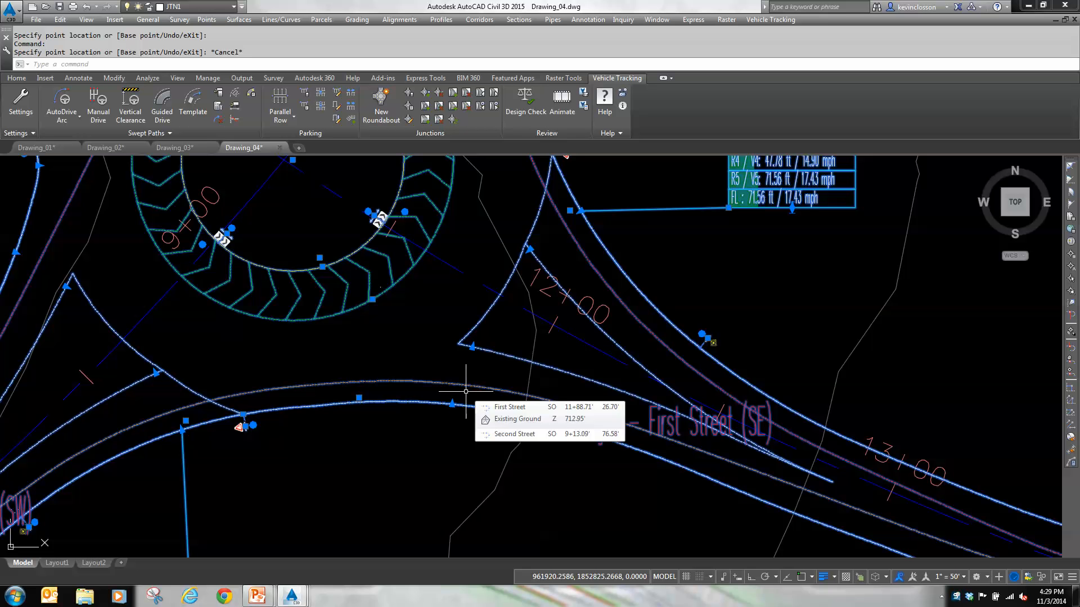
scroll(311, 284, "up", 2)
mouse_move(315, 286)
middle_mouse_down()
mouse_move(362, 343)
mouse_move(417, 367)
mouse_move(470, 420)
middle_mouse_up()
scroll(419, 365, "down", 4)
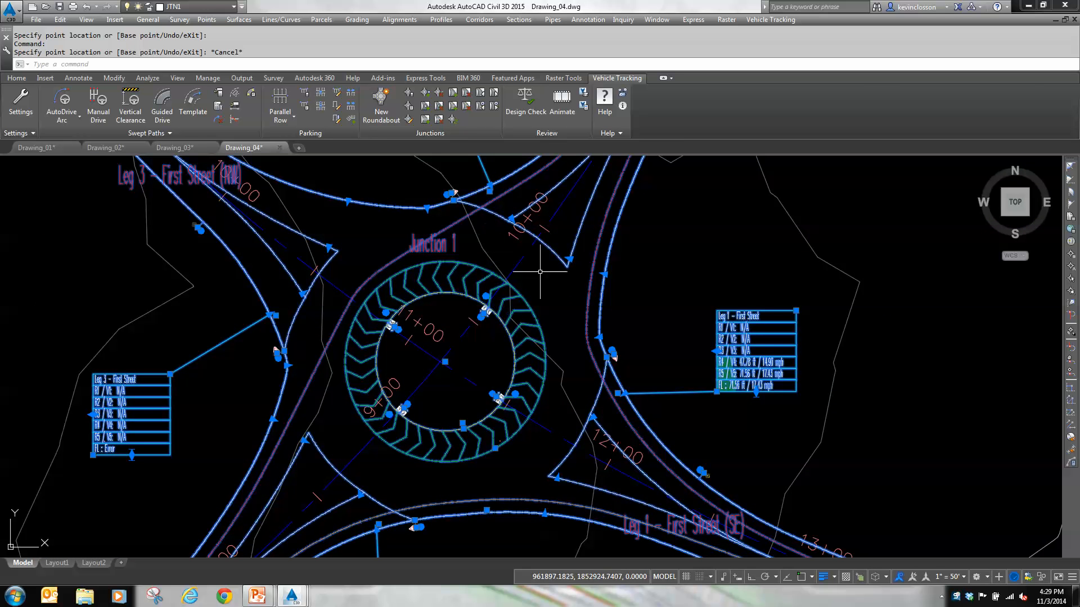
key("Escape")
key("Escape")
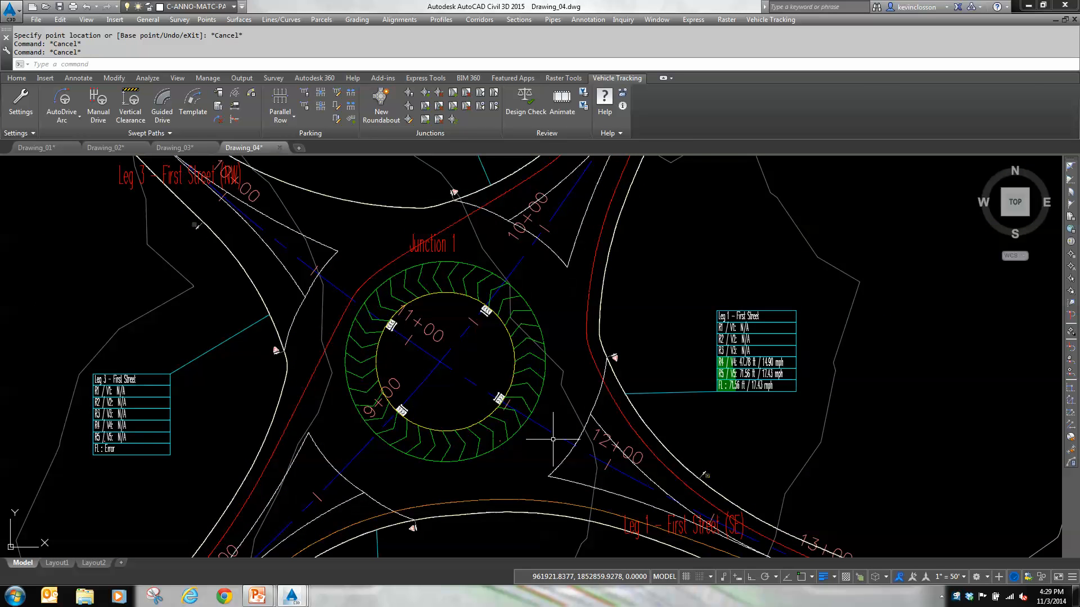
Add pedestrian crossings to Junction 1 about 19 ft back on Leg 1 and about 28 ft back on Leg 2
left_click(634, 408)
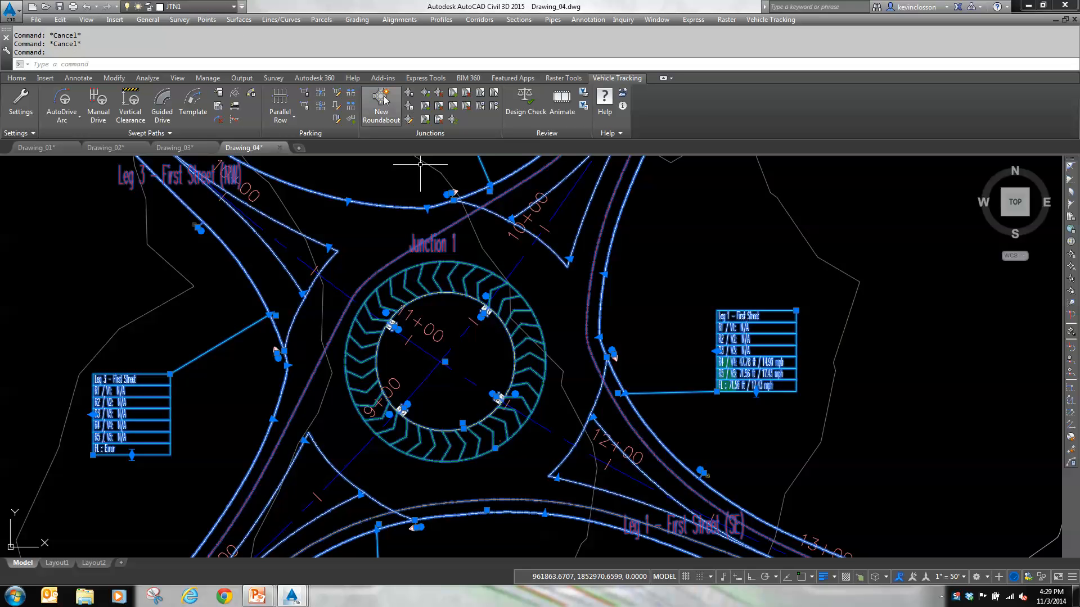
left_click(424, 121)
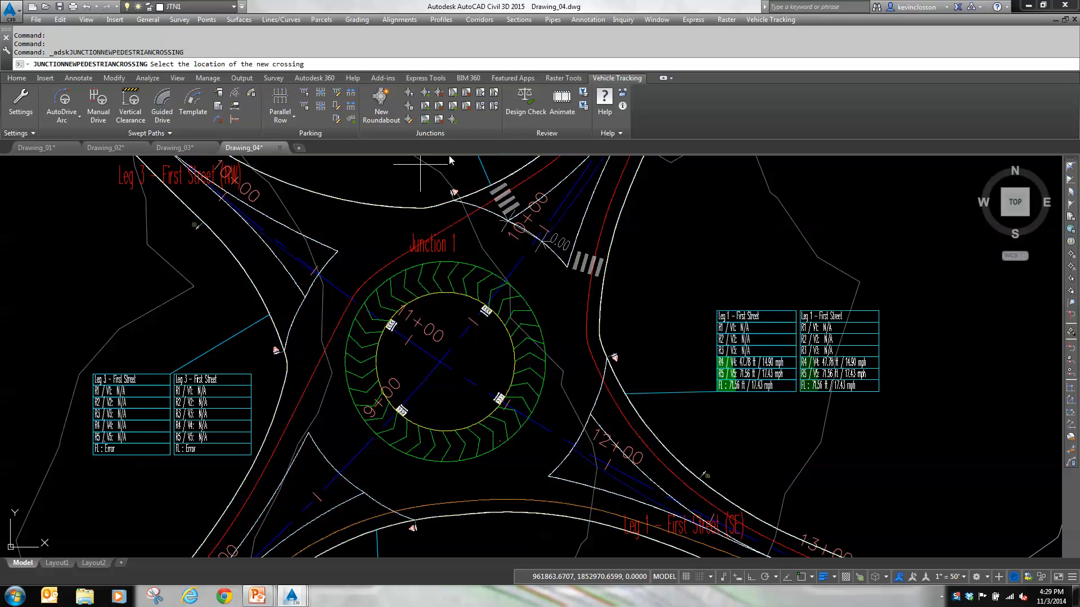
middle_click_drag(620, 461, 523, 366)
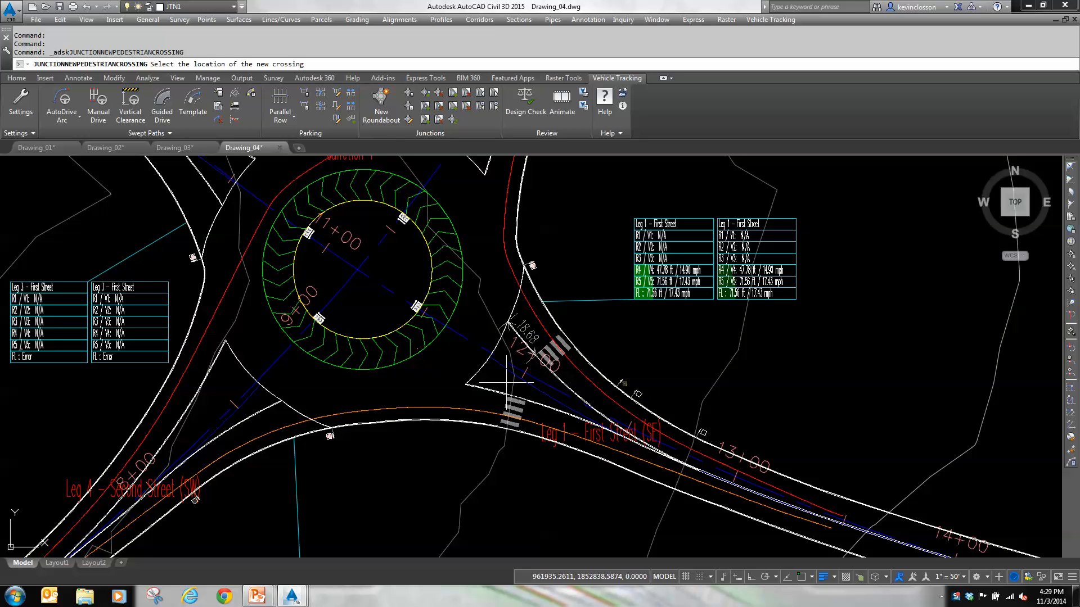
left_click(508, 391)
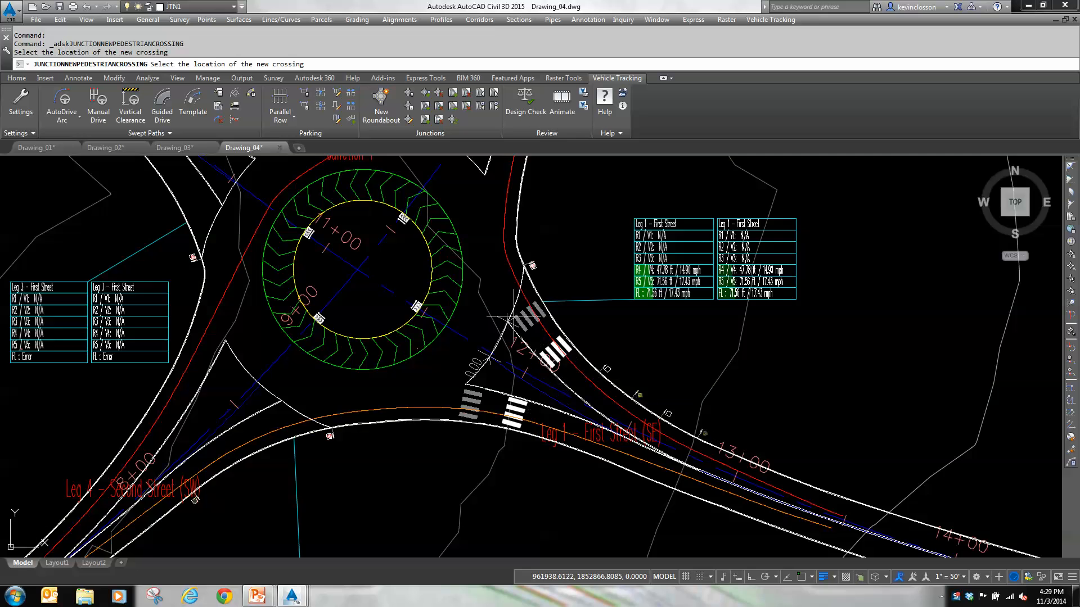
middle_click_drag(484, 162, 494, 339)
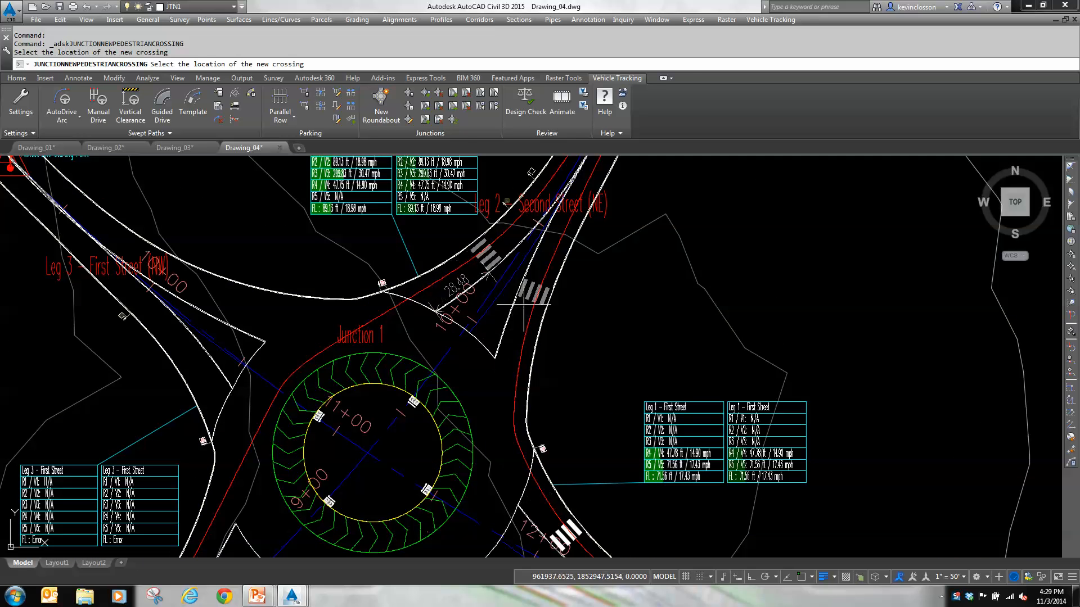
left_click(507, 300)
Add pedestrian crossings about 31 ft back on Leg 3, First Street northwest, and on Leg 4, Second Street southwest
left_click(213, 308)
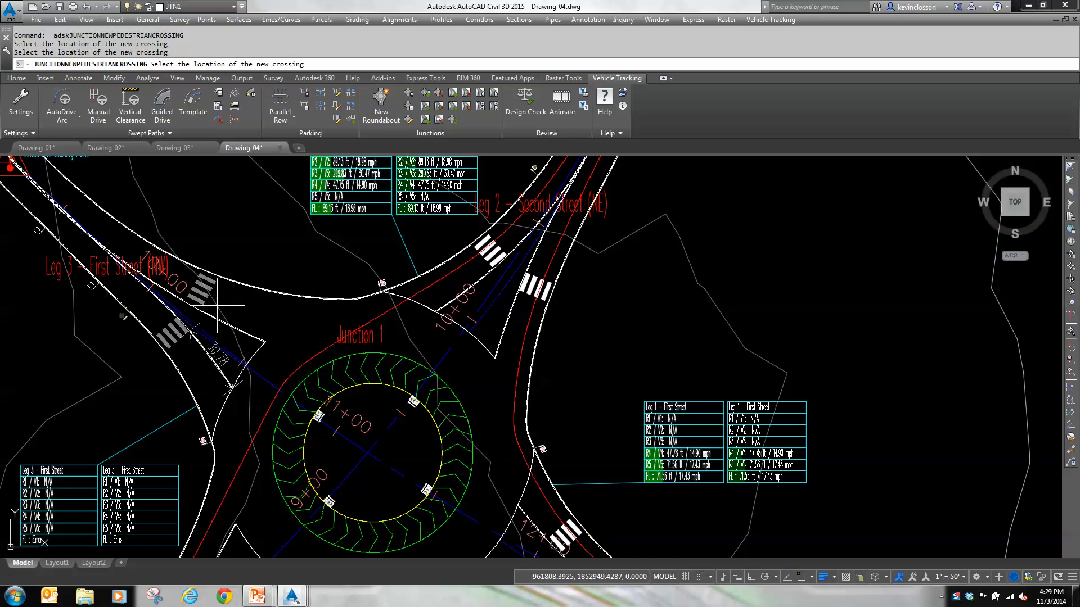
mouse_move(216, 554)
middle_mouse_down()
mouse_move(232, 464)
mouse_move(278, 460)
middle_mouse_up()
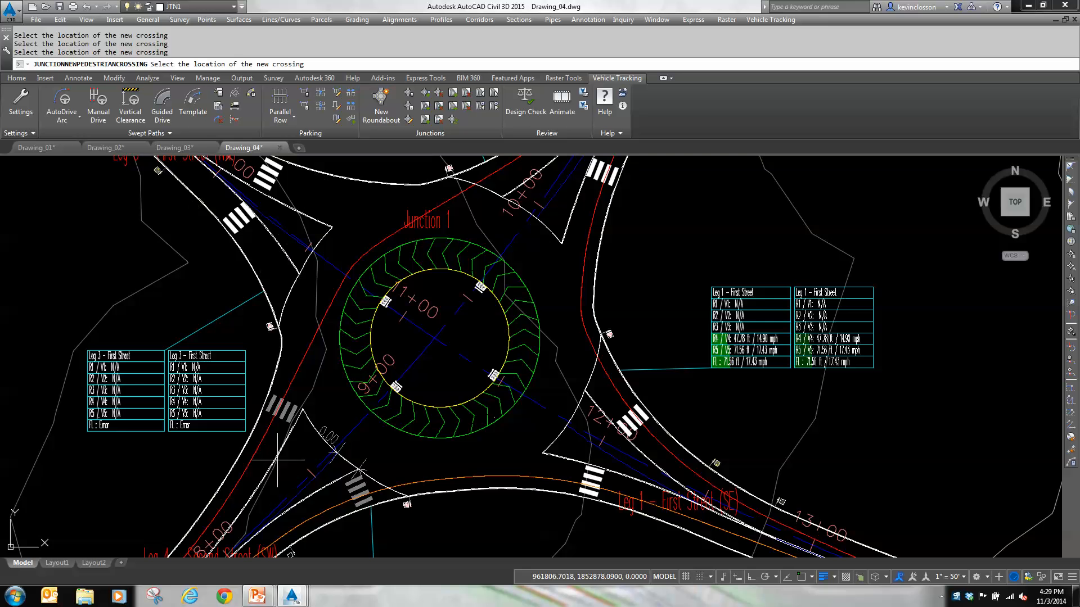
left_click(298, 518)
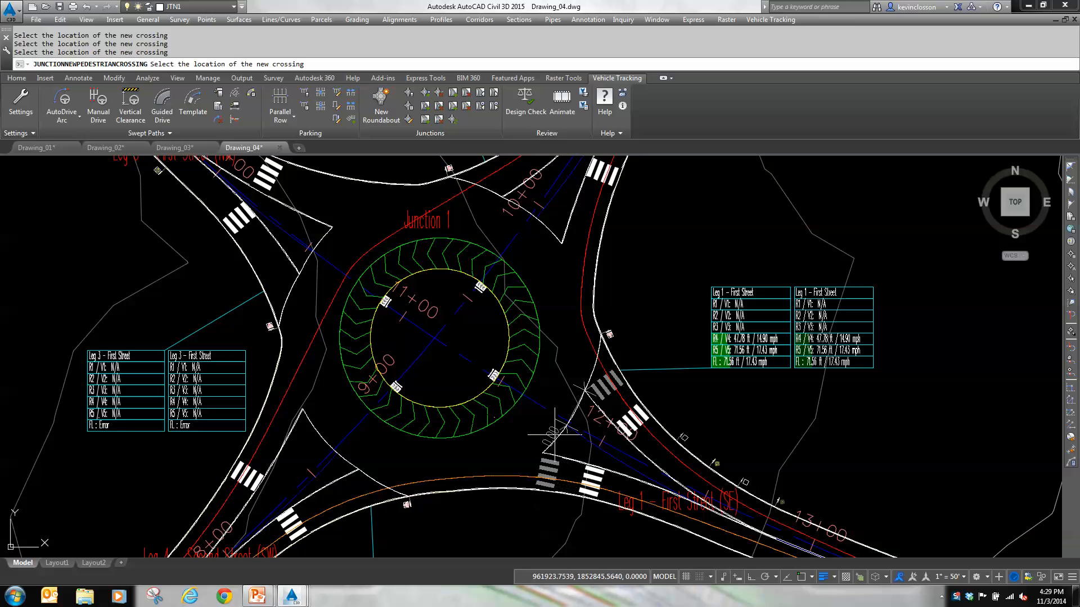
key("Return")
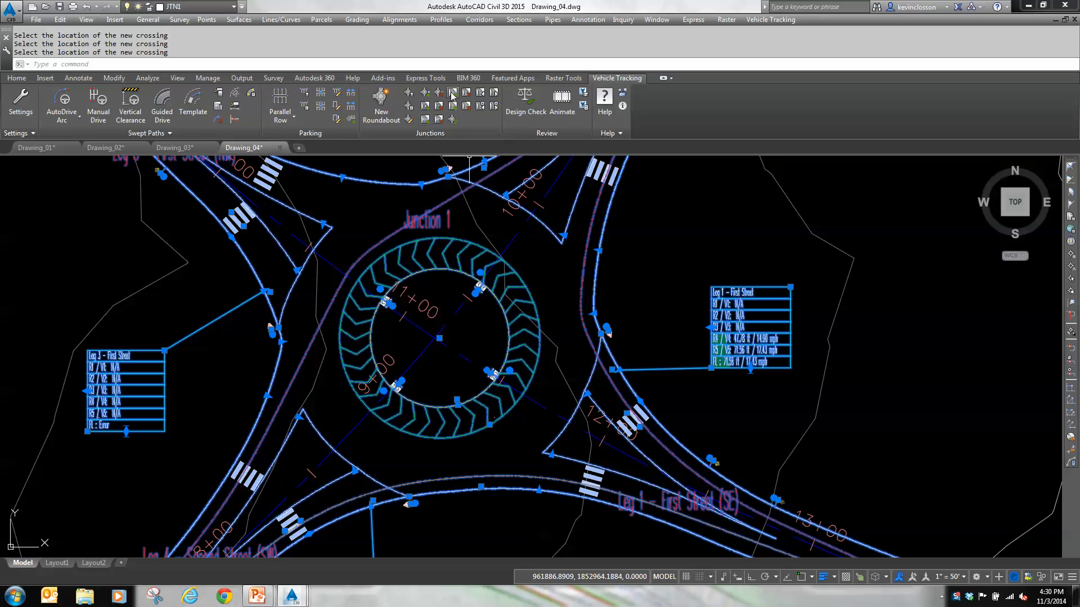
Add a splitter island to Leg 1 on First Street and rumble strips across its approach lane, southeast of the pedestrian crossing
left_click(426, 106)
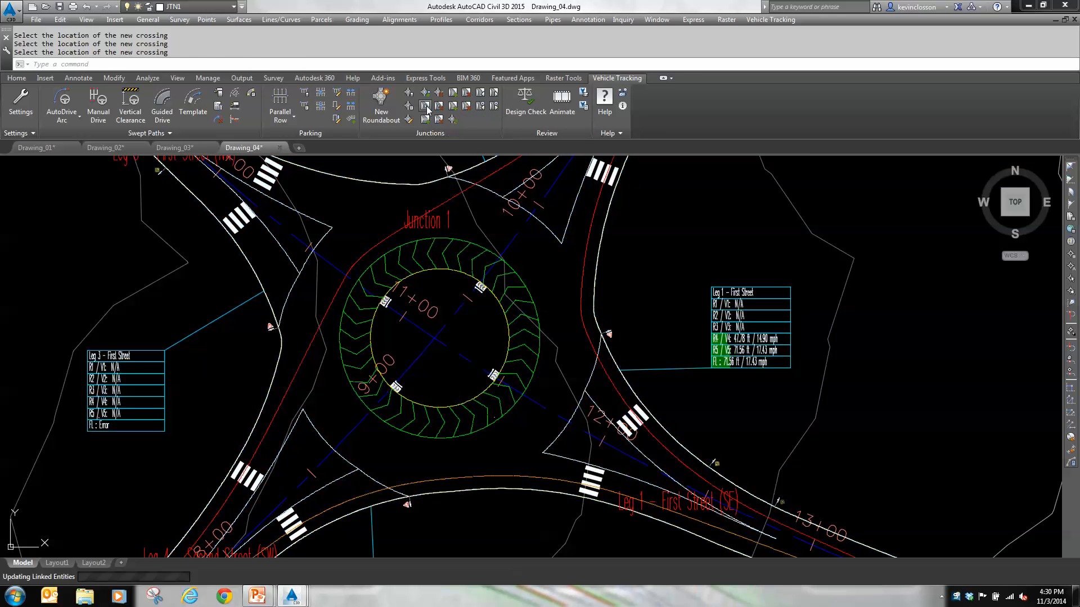
left_click(566, 425)
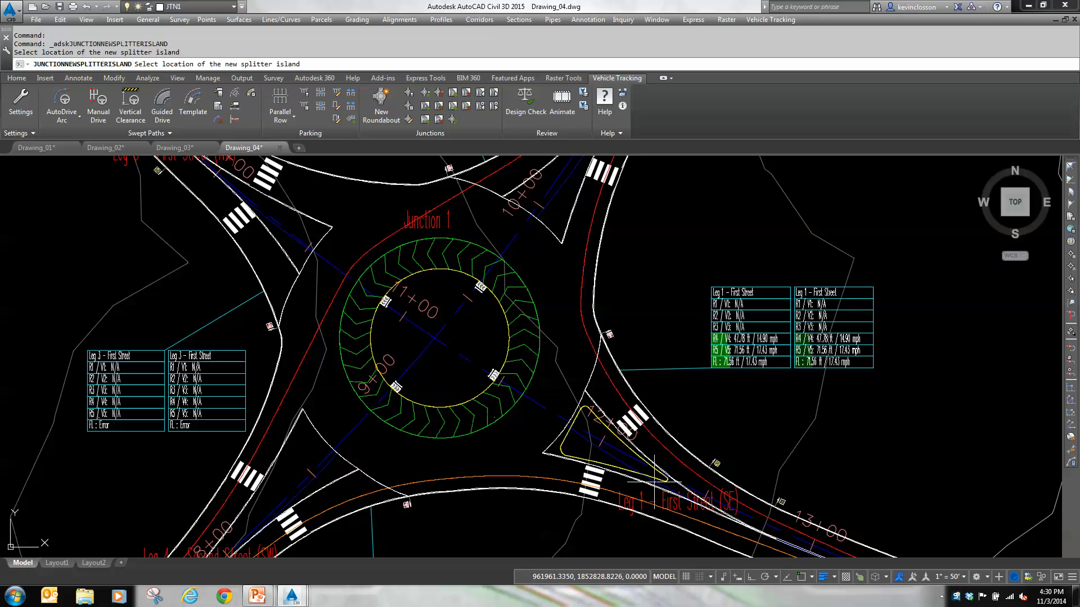
left_click(453, 96)
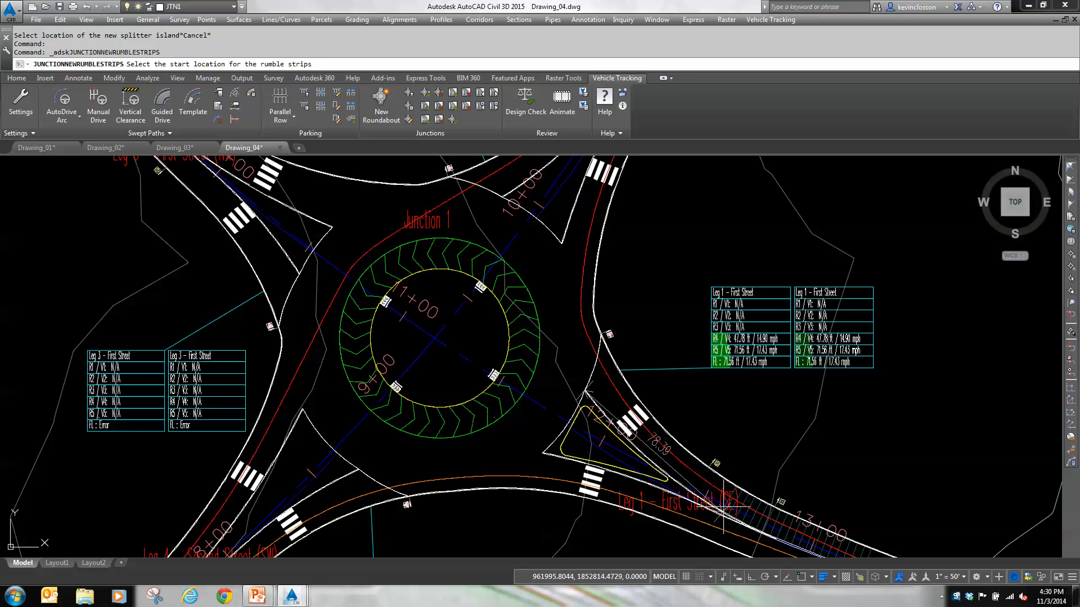
middle_click_drag(712, 487, 568, 301)
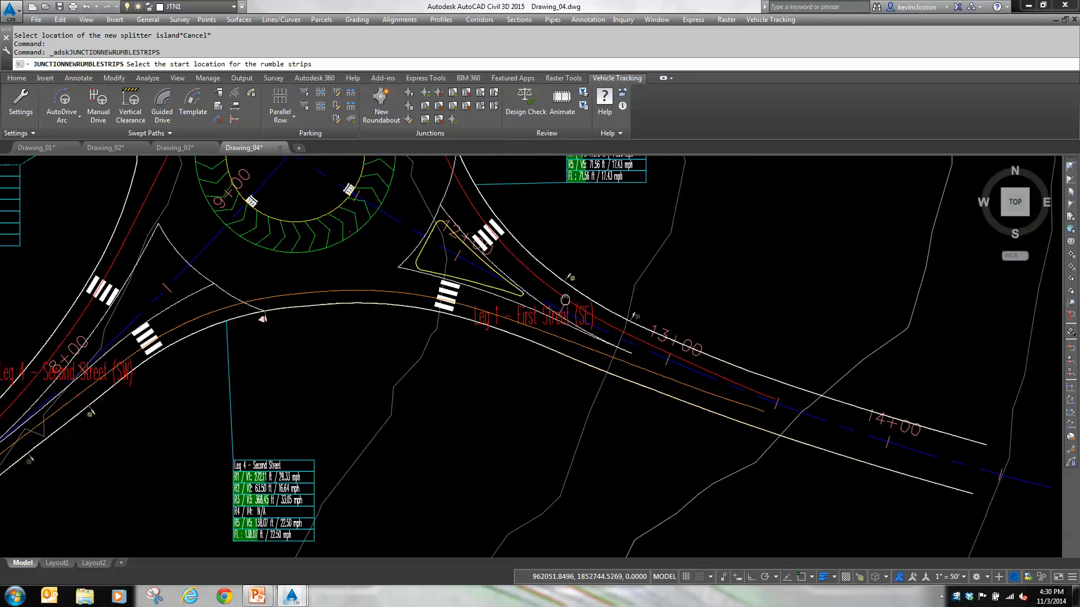
left_click(593, 324)
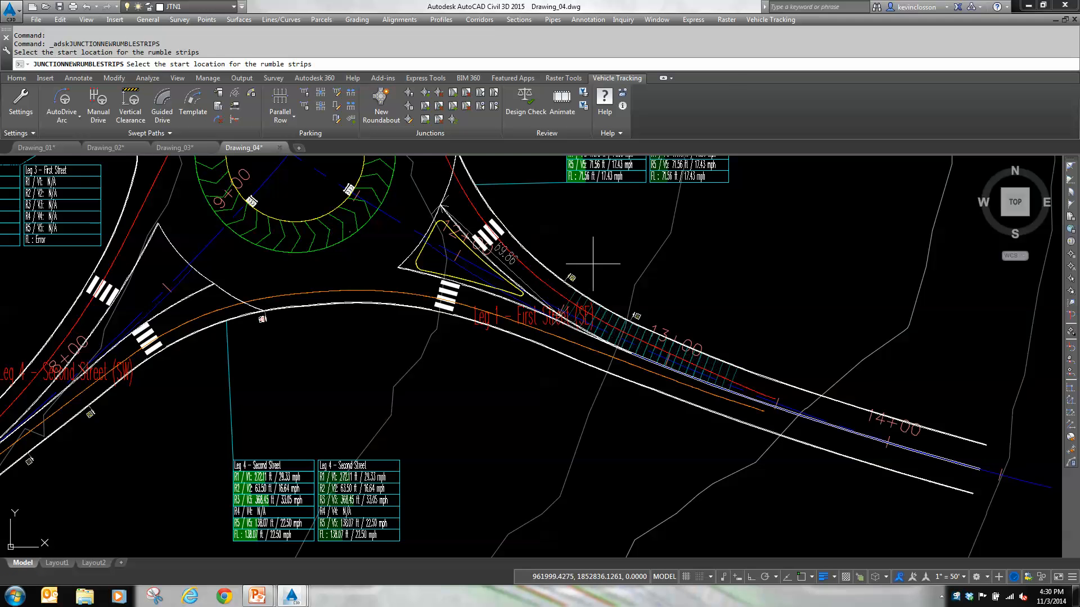
key("Escape")
key("Escape")
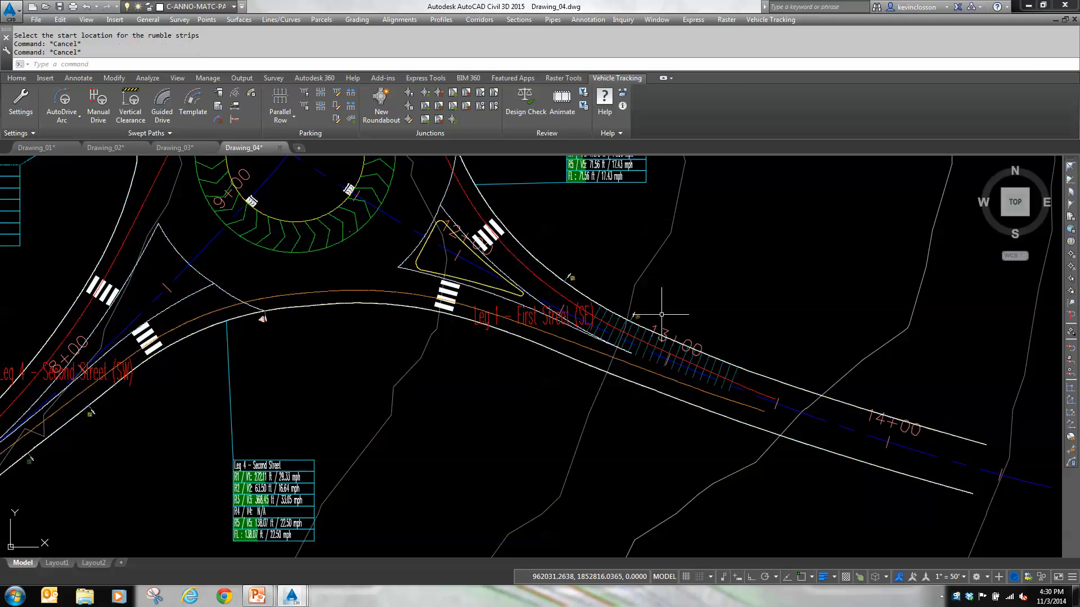
Open the properties of Junction 1, widen the window so the full leg names show, and display the Corridor diagram
middle_click_drag(596, 264, 630, 375)
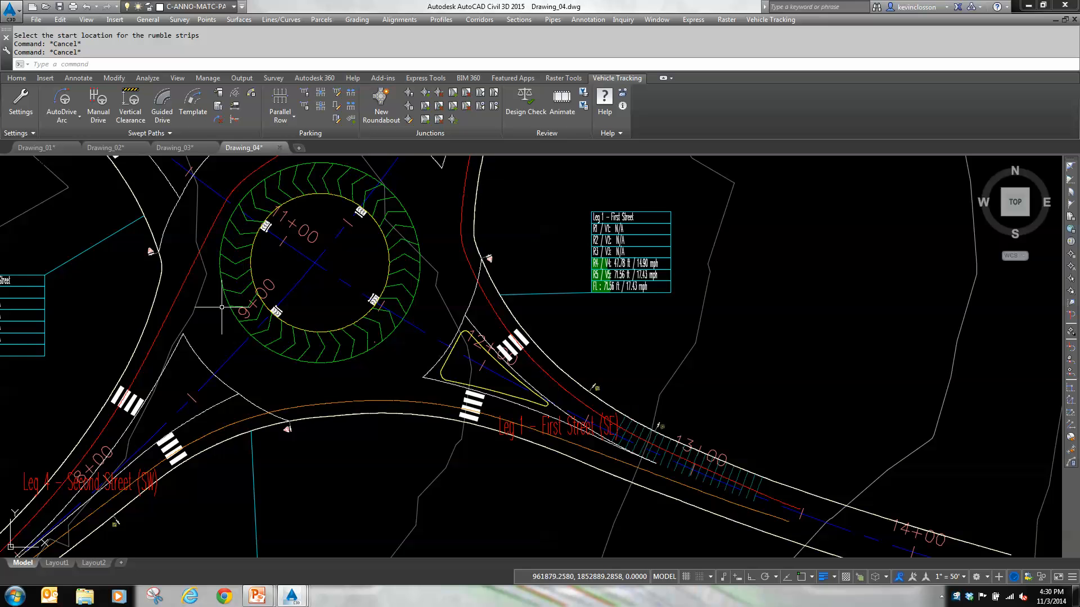
key("ctrl+a")
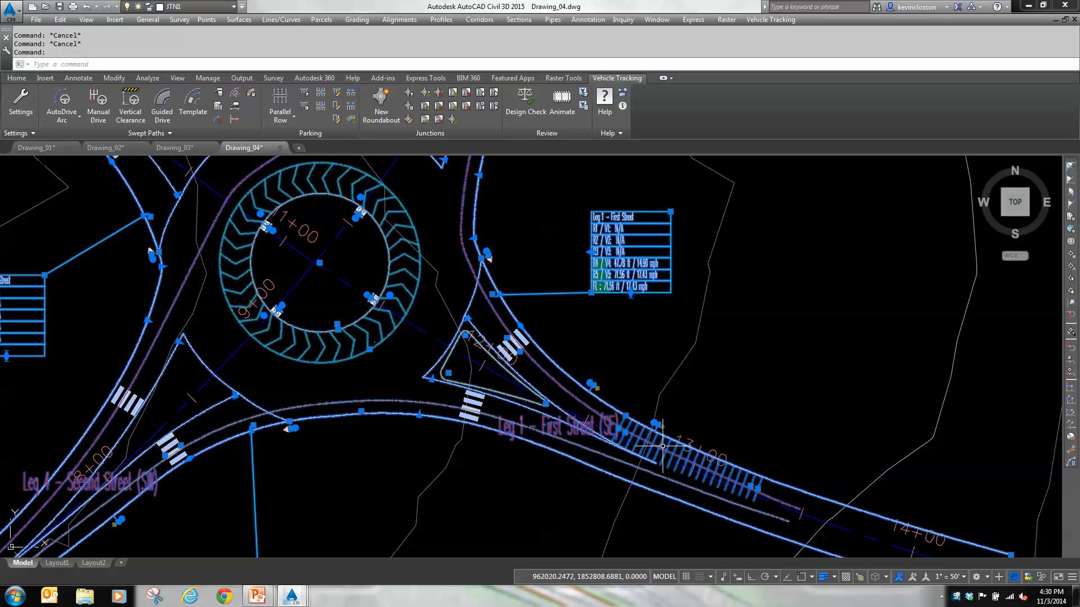
left_click(408, 119)
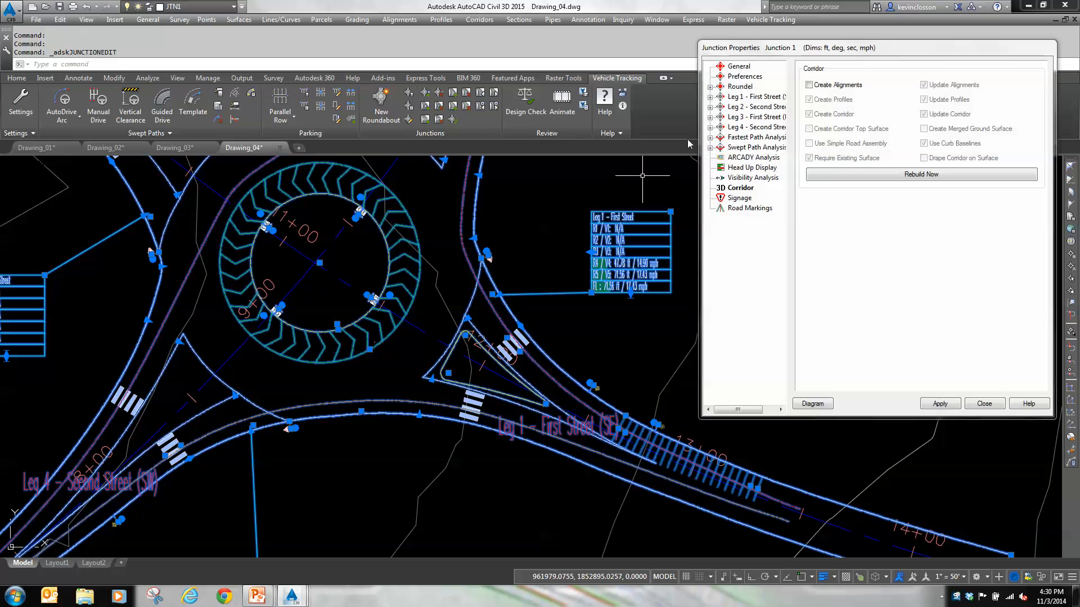
mouse_move(810, 49)
left_mouse_down()
mouse_move(495, 74)
mouse_move(763, 74)
left_mouse_up()
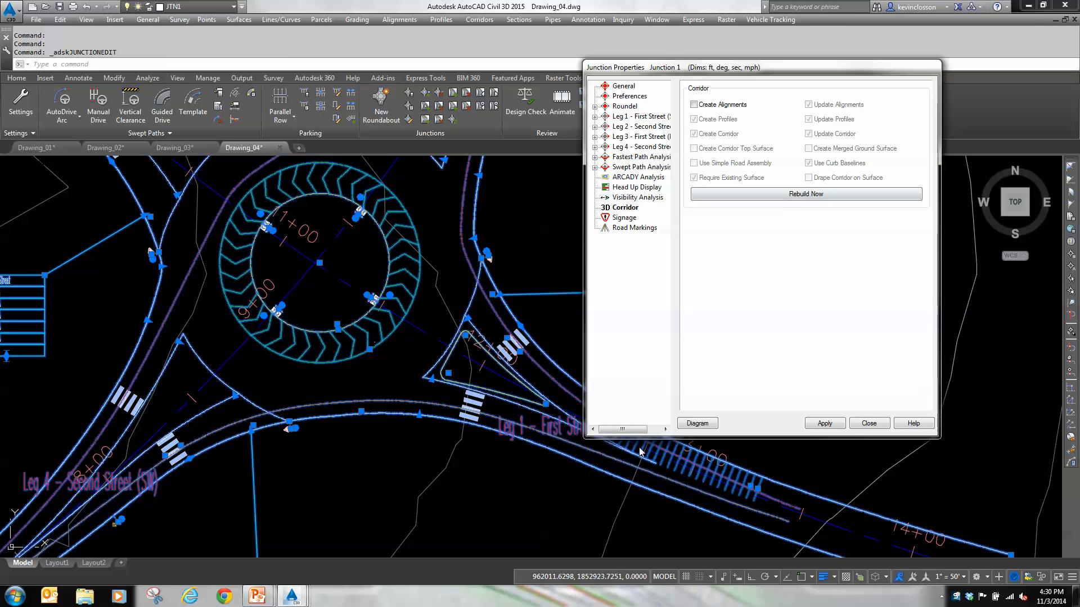
left_click_drag(585, 380, 537, 380)
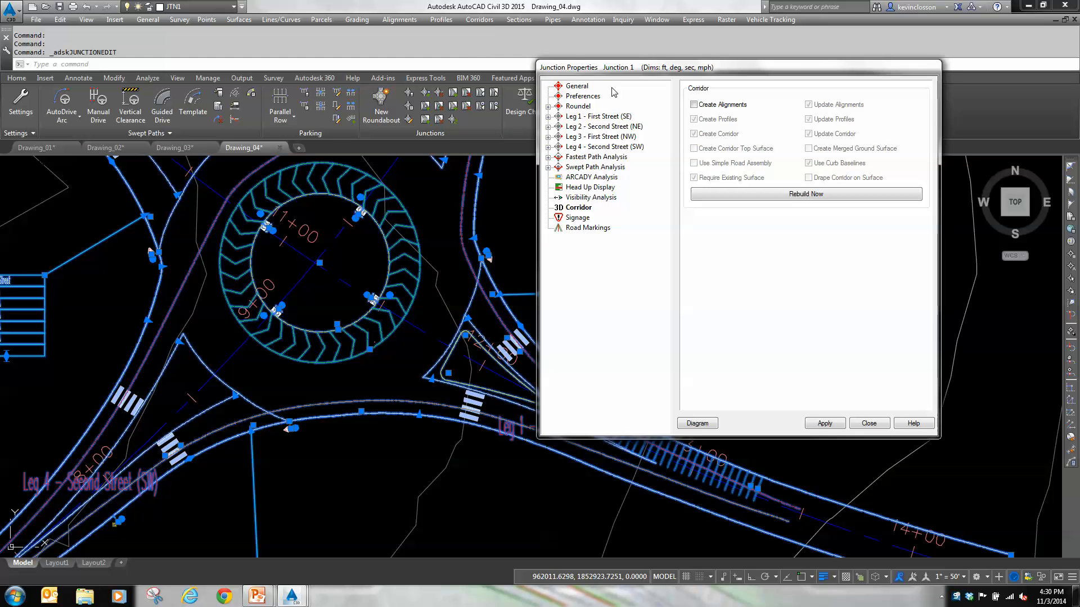
left_click(697, 423)
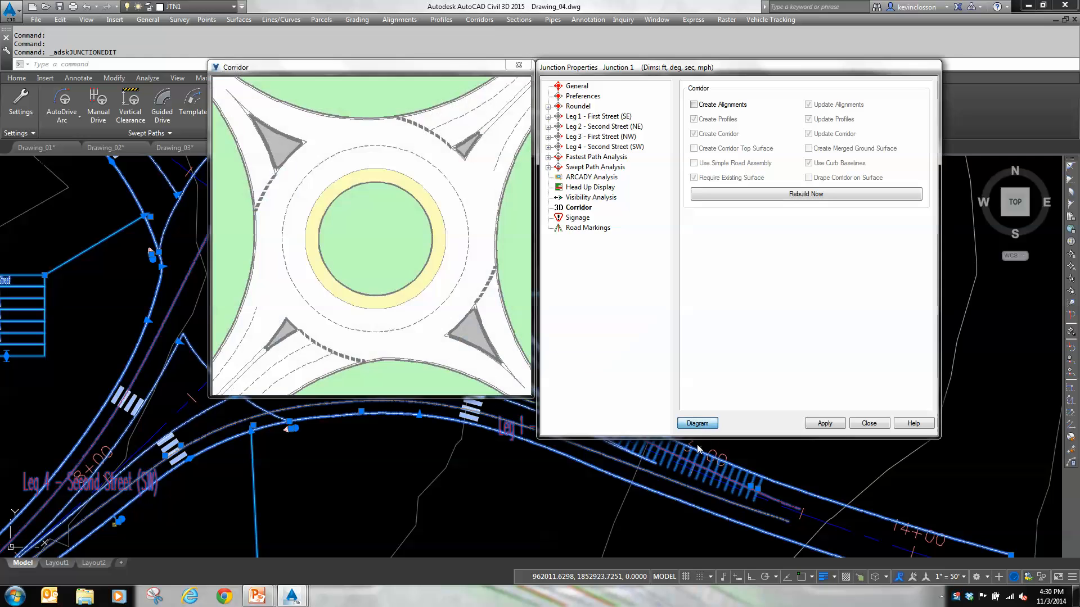
mouse_move(450, 69)
left_mouse_down()
mouse_move(829, 236)
mouse_move(949, 236)
mouse_move(954, 262)
mouse_move(957, 246)
left_mouse_up()
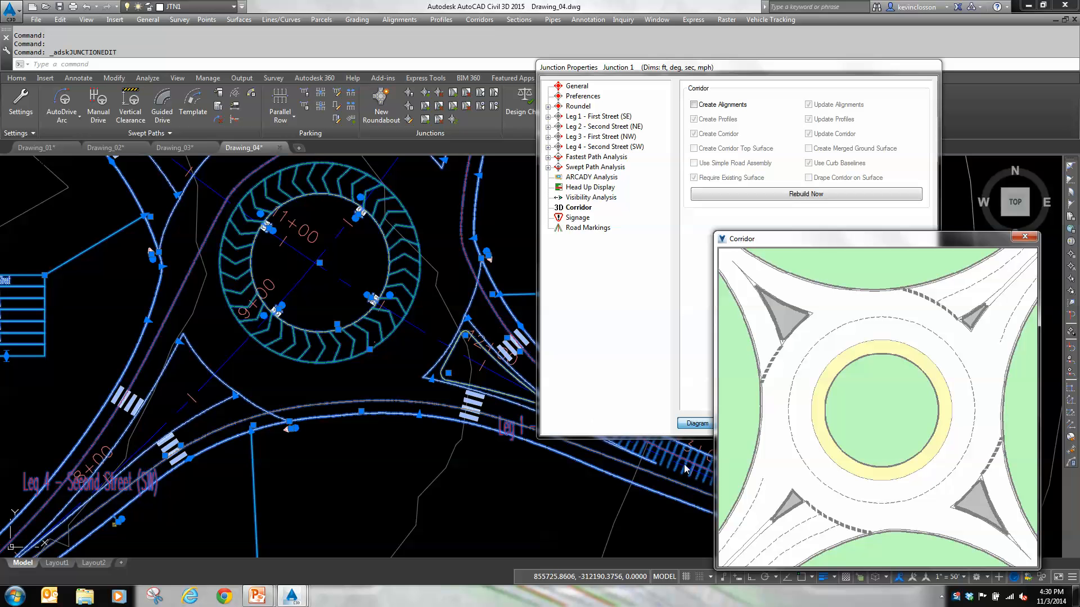
Show the Approach settings of Leg 1 - First Street (SE), keeping the diagram and the properties window side by side
left_click(591, 117)
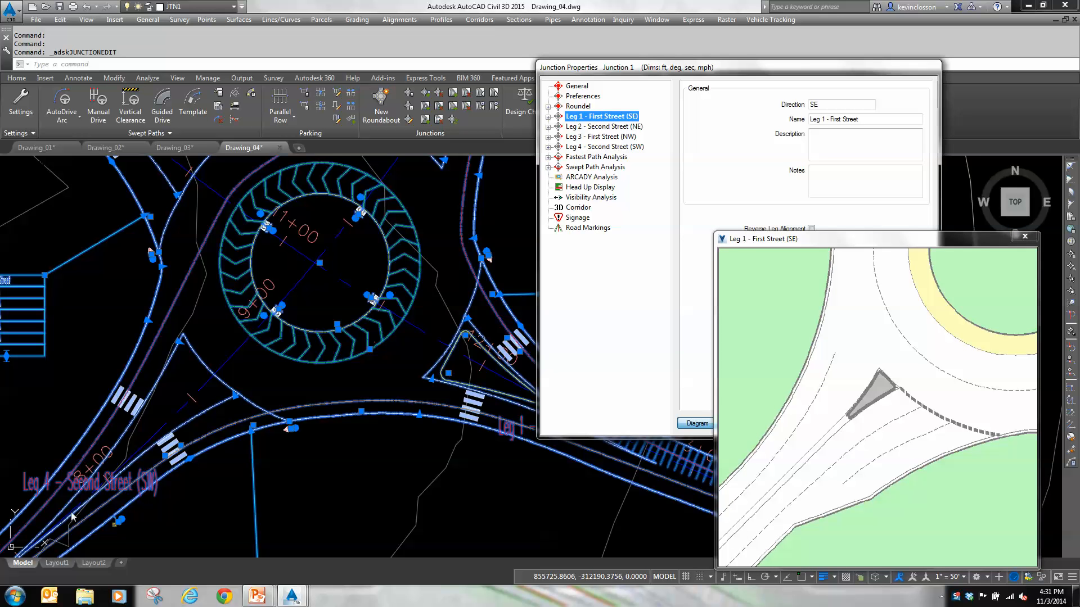
left_click(548, 116)
left_click_drag(665, 75, 626, 36)
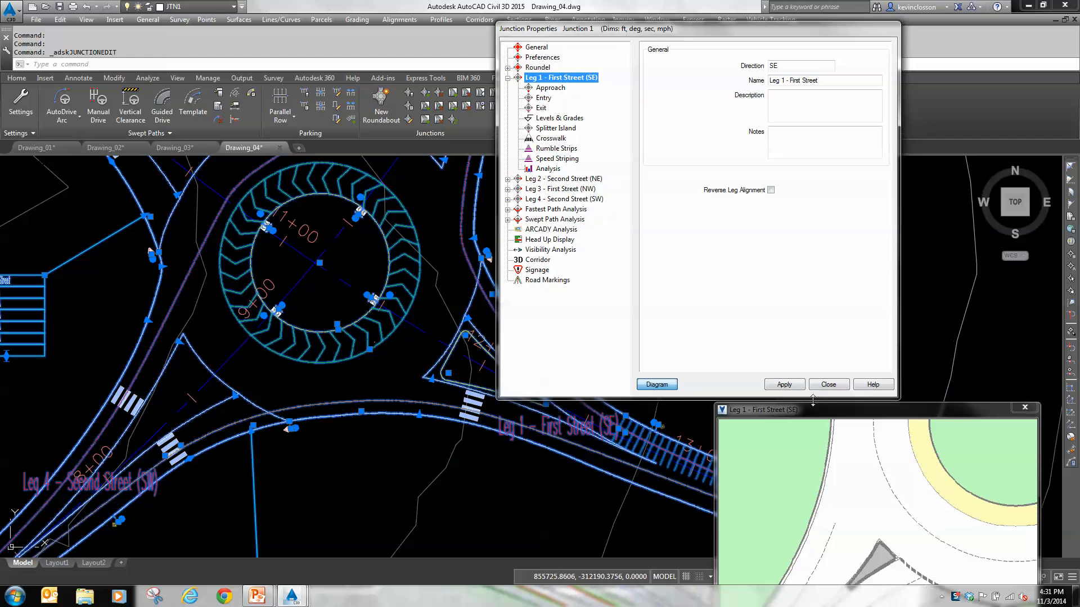
left_click_drag(873, 419, 869, 246)
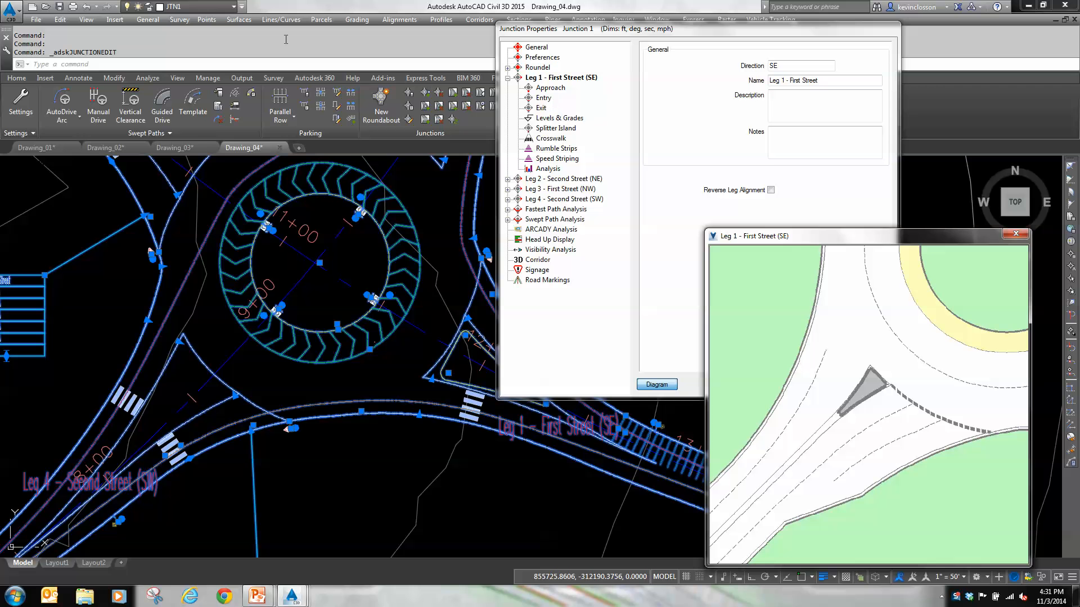
left_click_drag(811, 243, 145, 20)
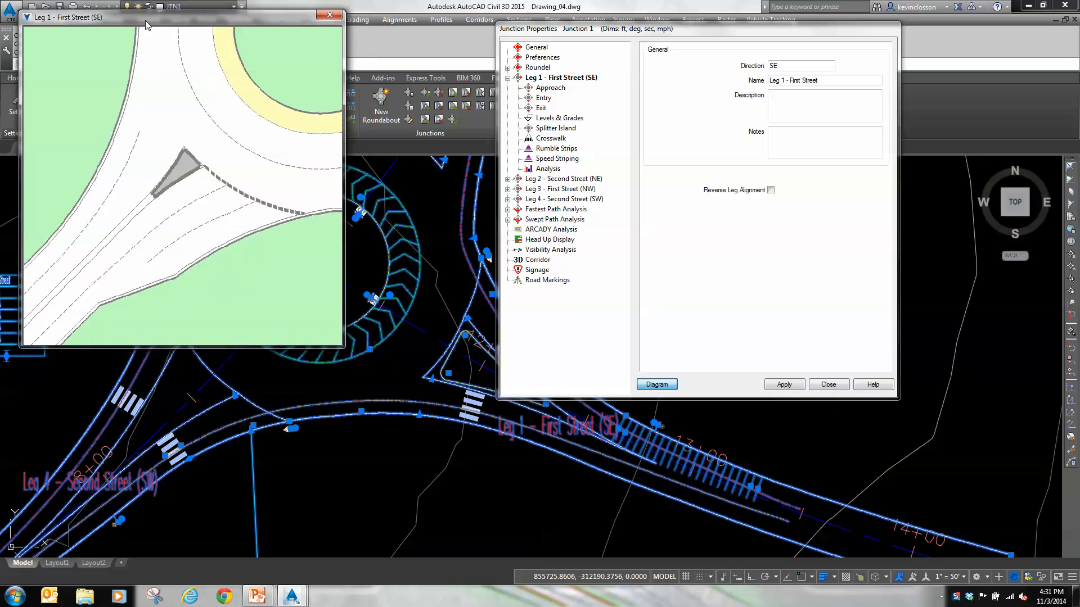
left_click_drag(692, 32, 792, 26)
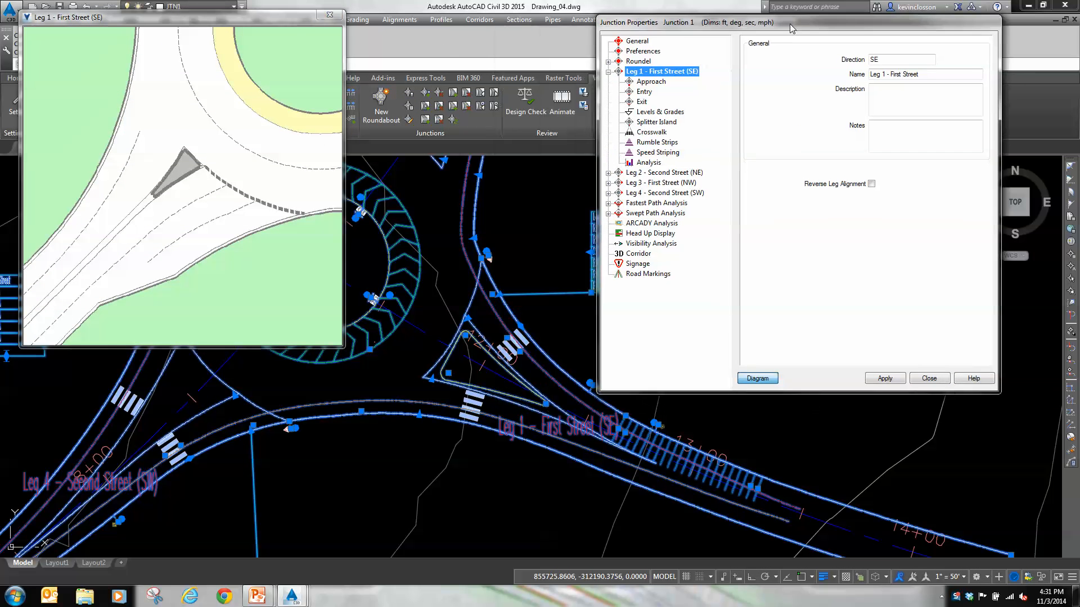
left_click(662, 82)
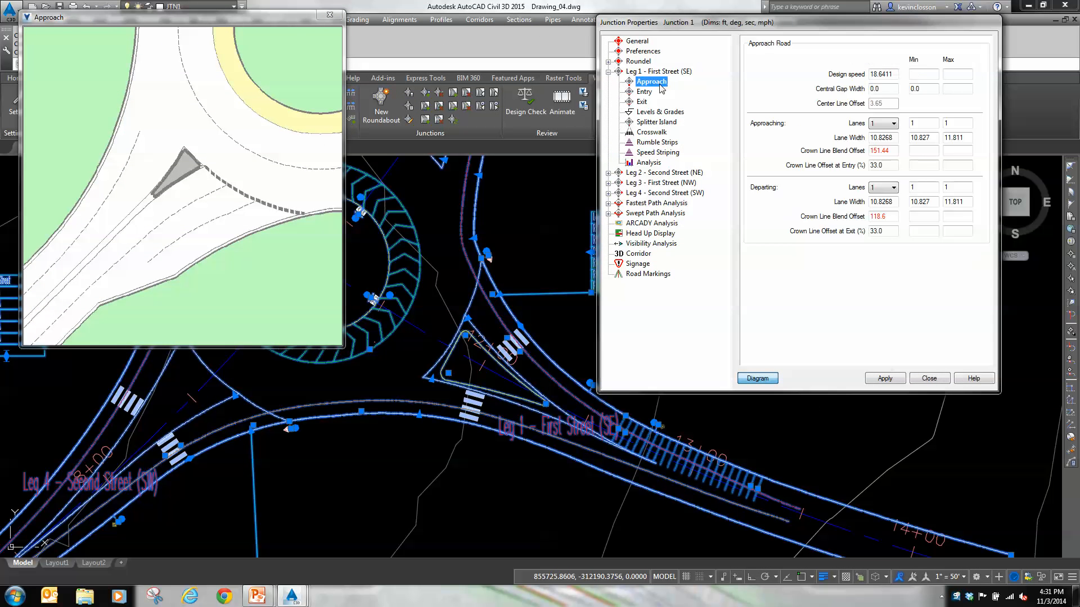
Examine Leg 1's approaching lane width, crosswalk entry offset and outer rumble strip offset on the diagram, and close the junction properties
left_click(886, 138)
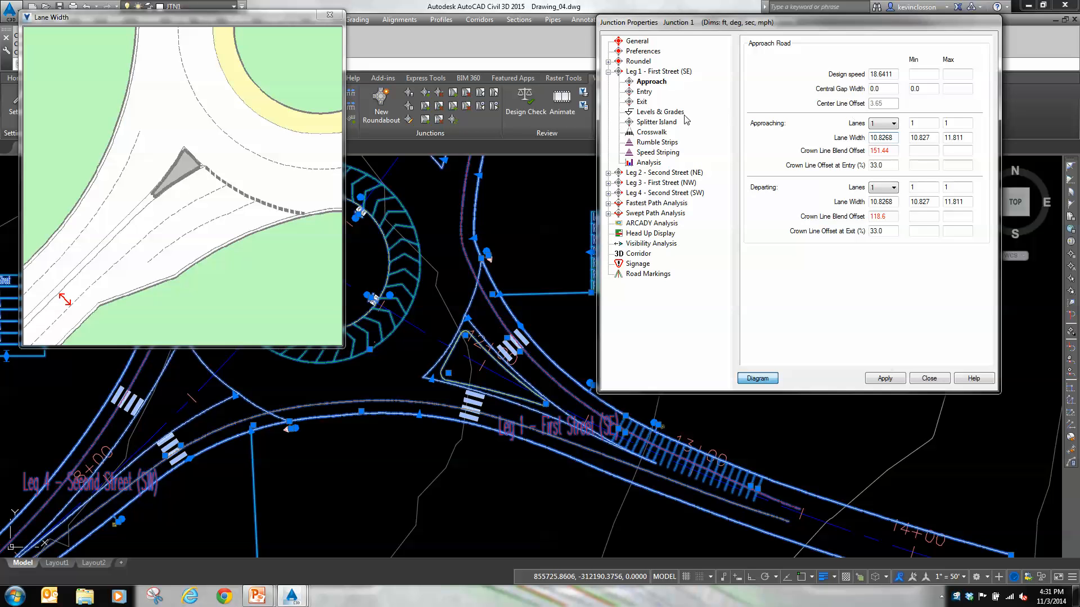
left_click(650, 132)
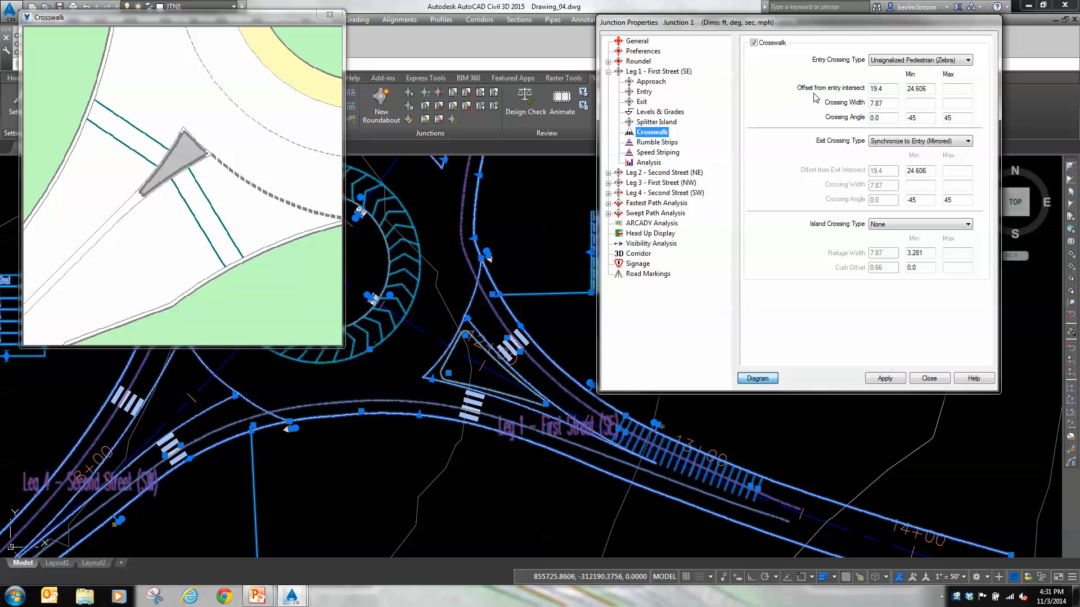
left_click(877, 90)
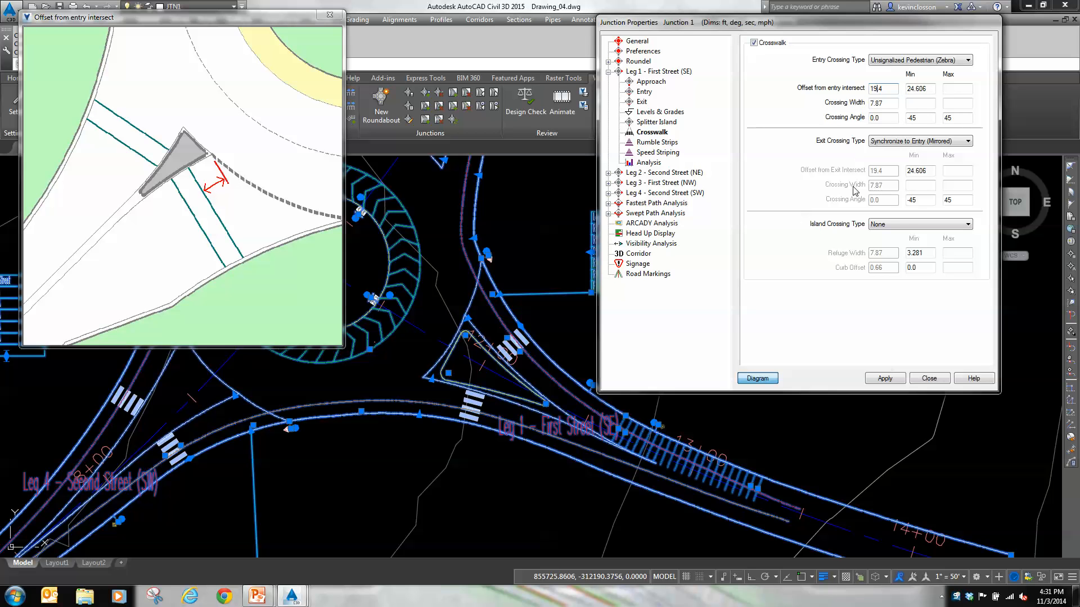
left_click(670, 144)
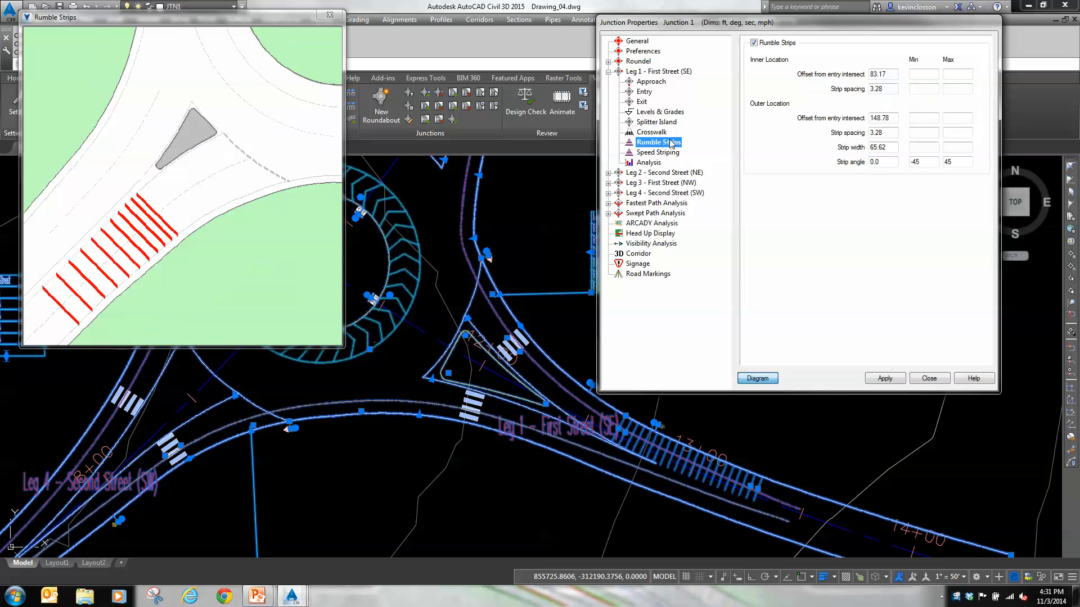
left_click(881, 119)
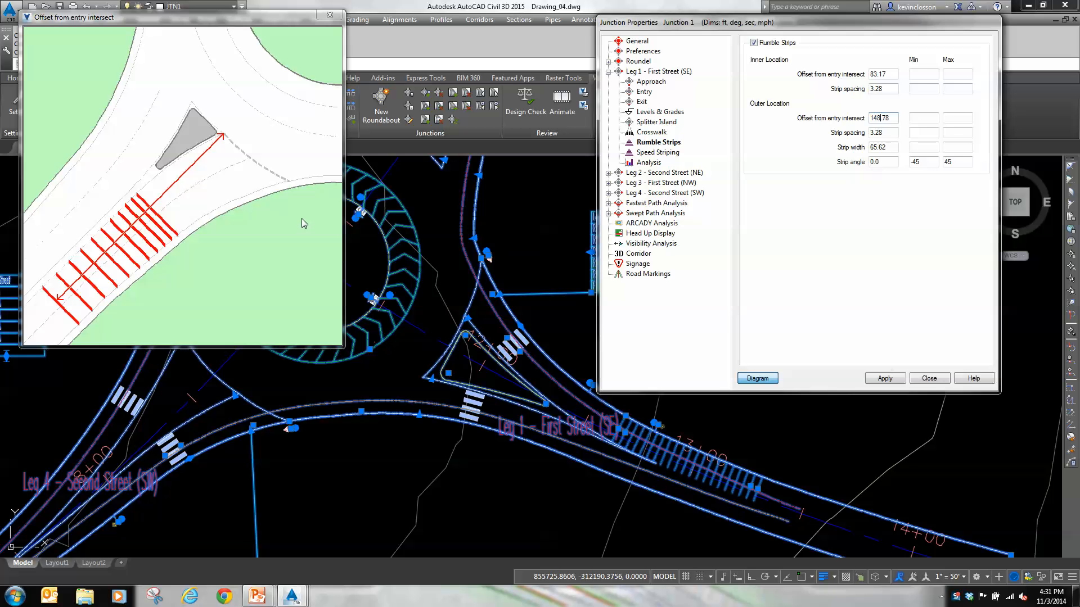
left_click(745, 378)
key("Escape")
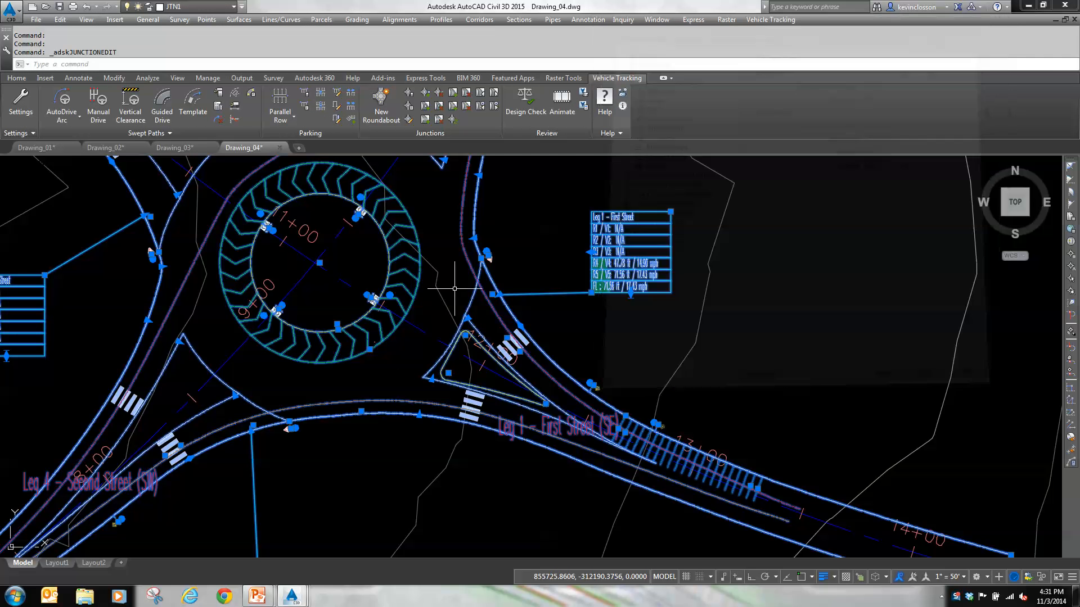
middle_click_drag(409, 305, 560, 396)
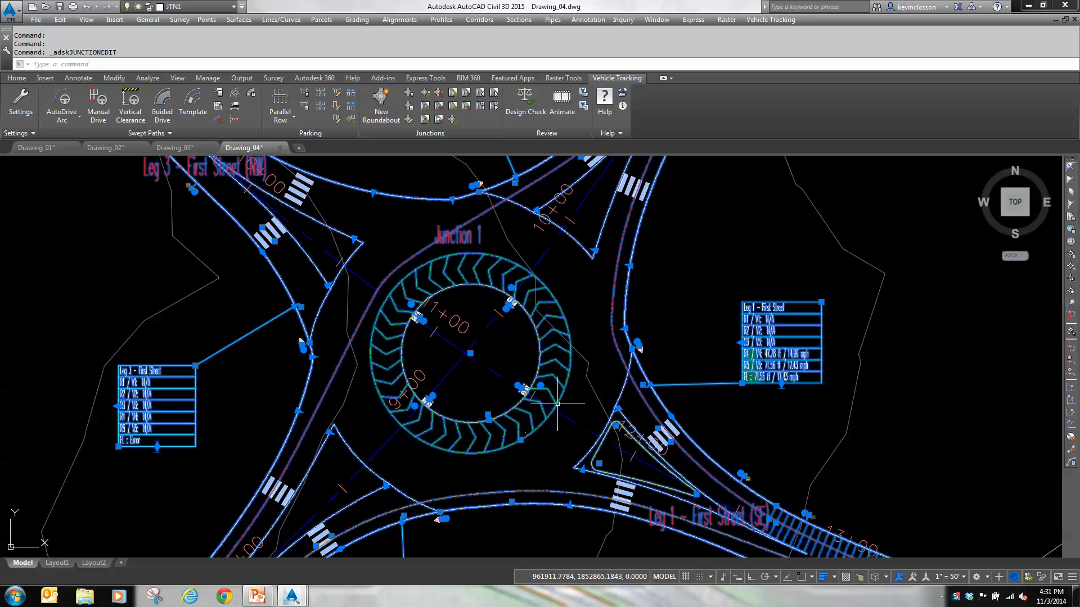
key("Escape")
key("Escape")
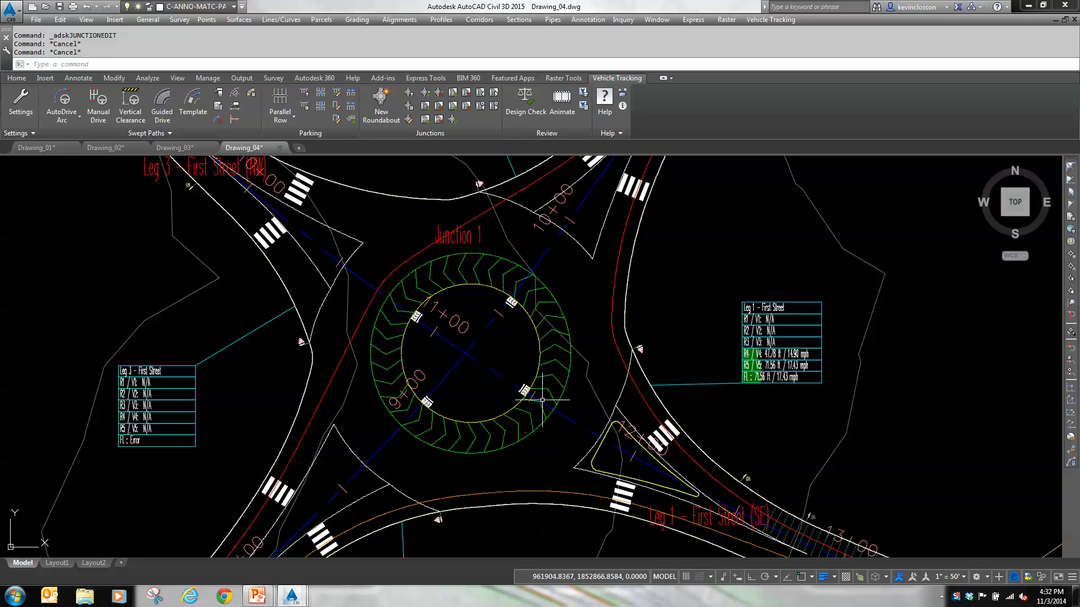
Enable Create Alignments in Junction 1's Corridor properties, with profiles and corridor included, and apply it to build the roundabout corridor
mouse_move(542, 400)
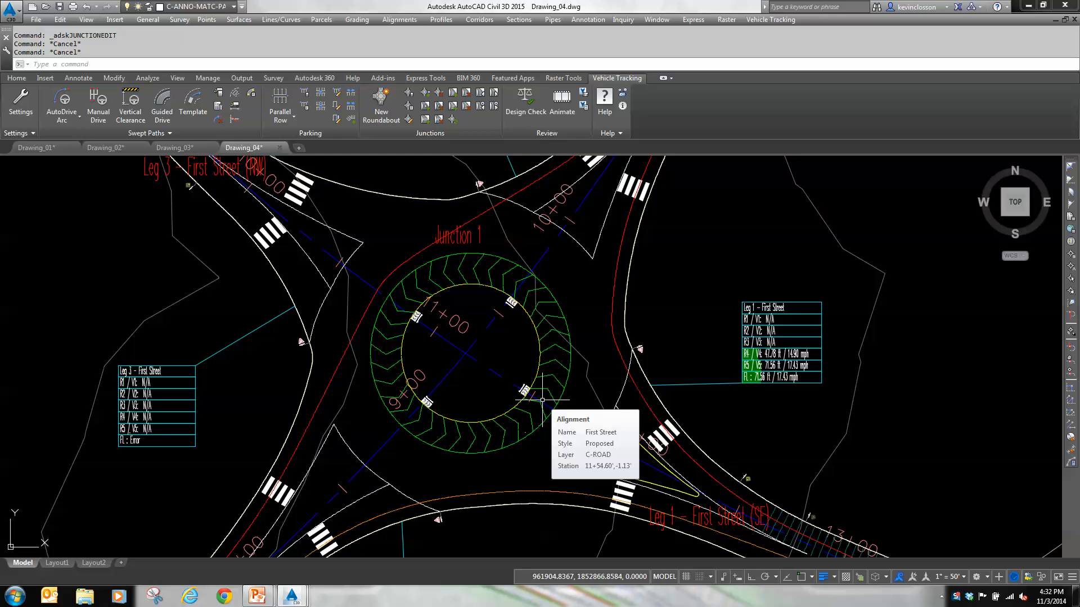
left_click(538, 333)
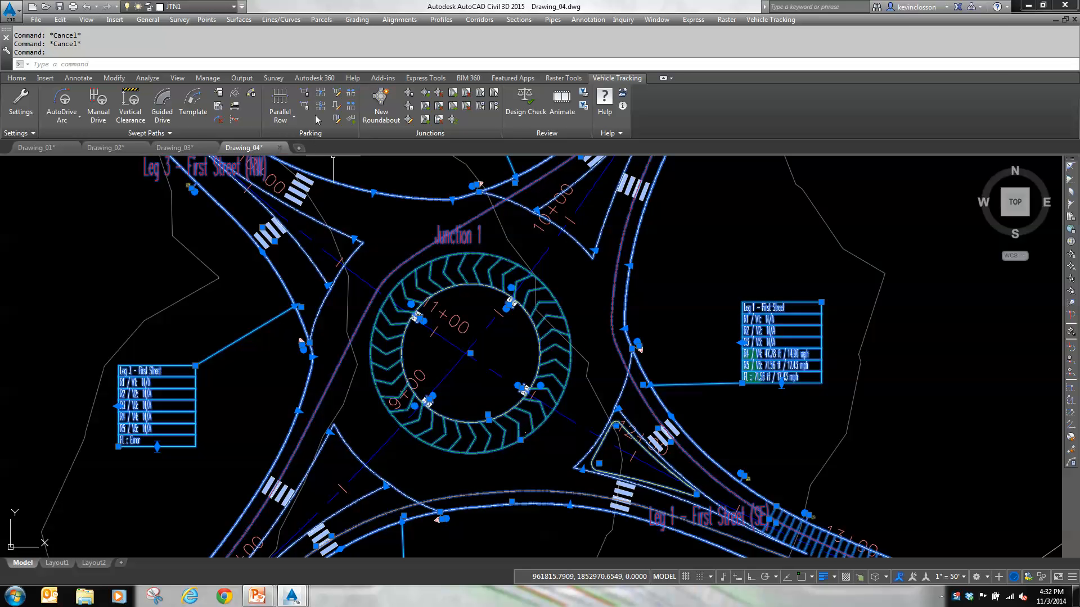
left_click(409, 119)
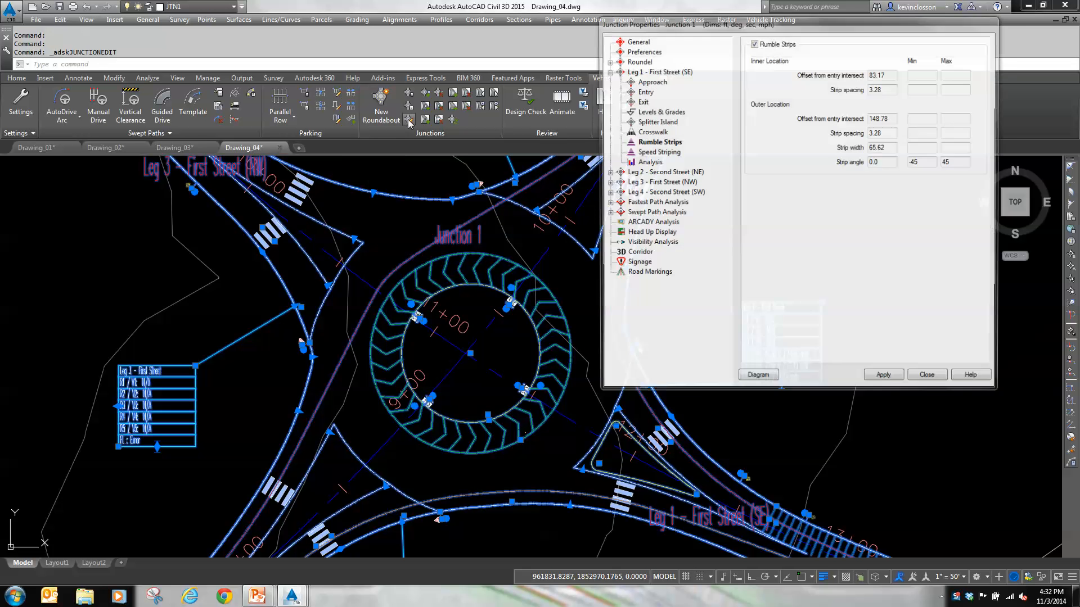
left_click_drag(794, 27, 718, 38)
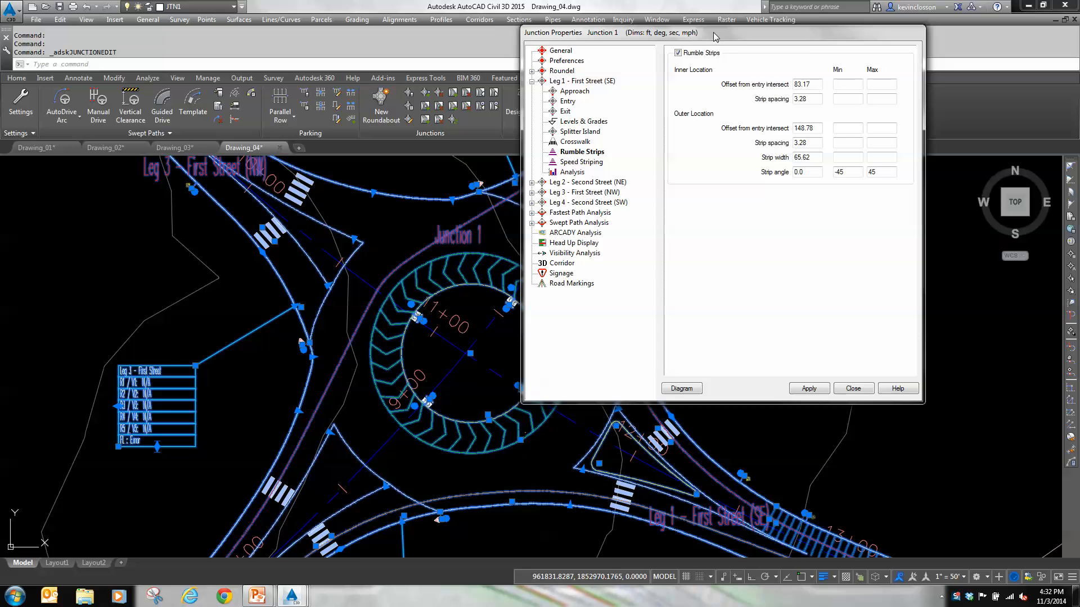
left_click(559, 50)
left_click_drag(685, 35, 684, 50)
left_click(530, 96)
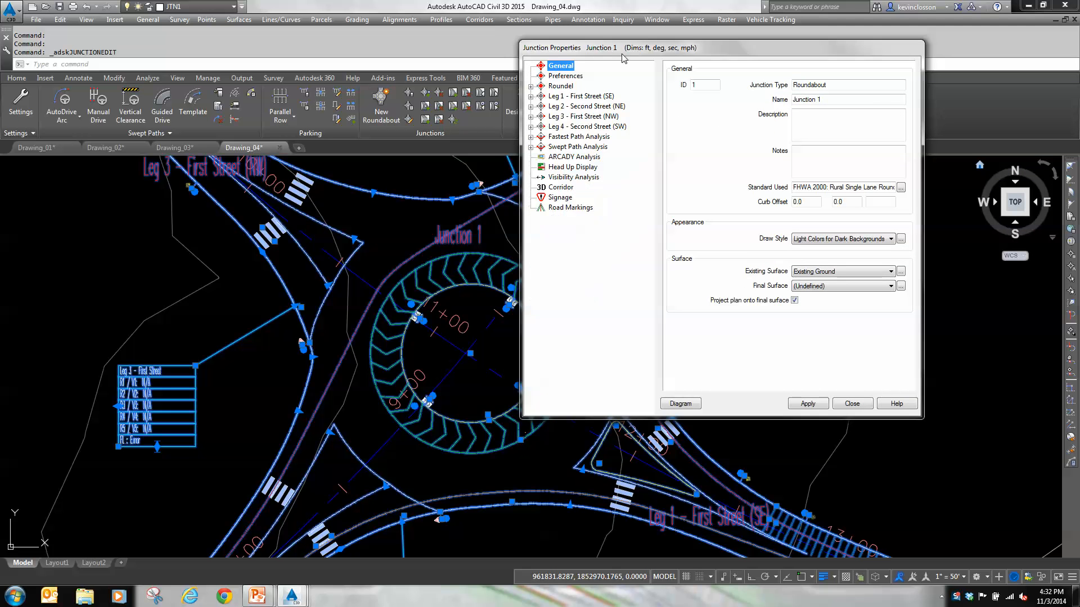
left_click(561, 189)
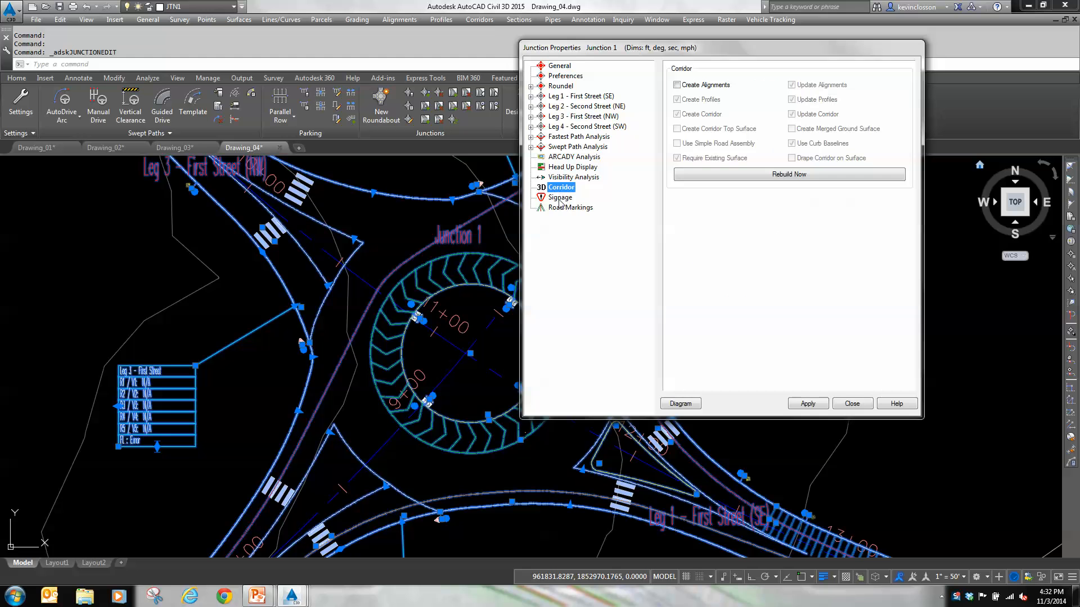
left_click(677, 85)
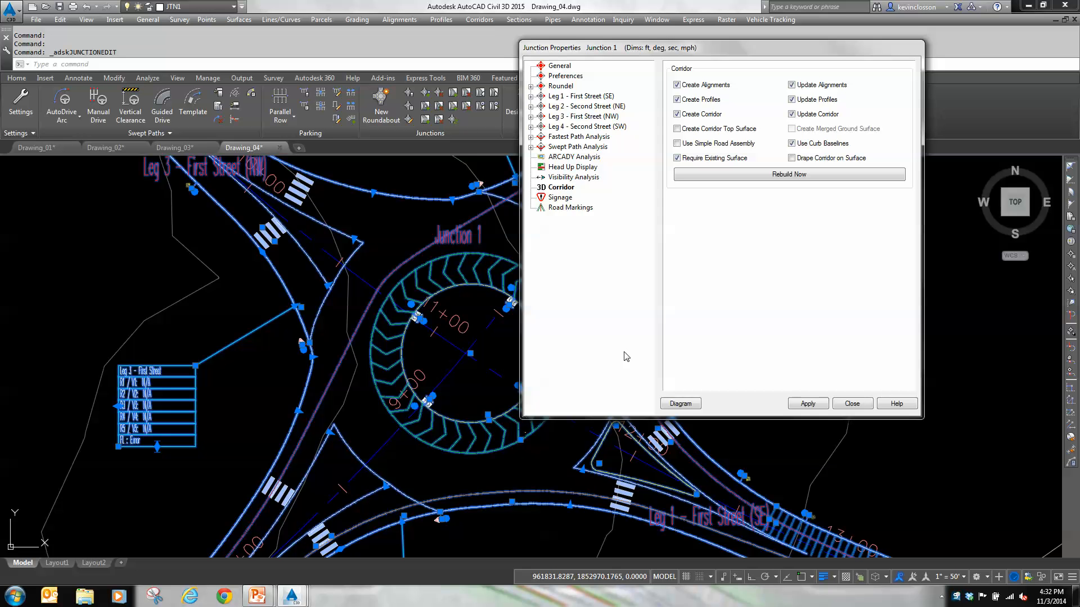
left_click(805, 406)
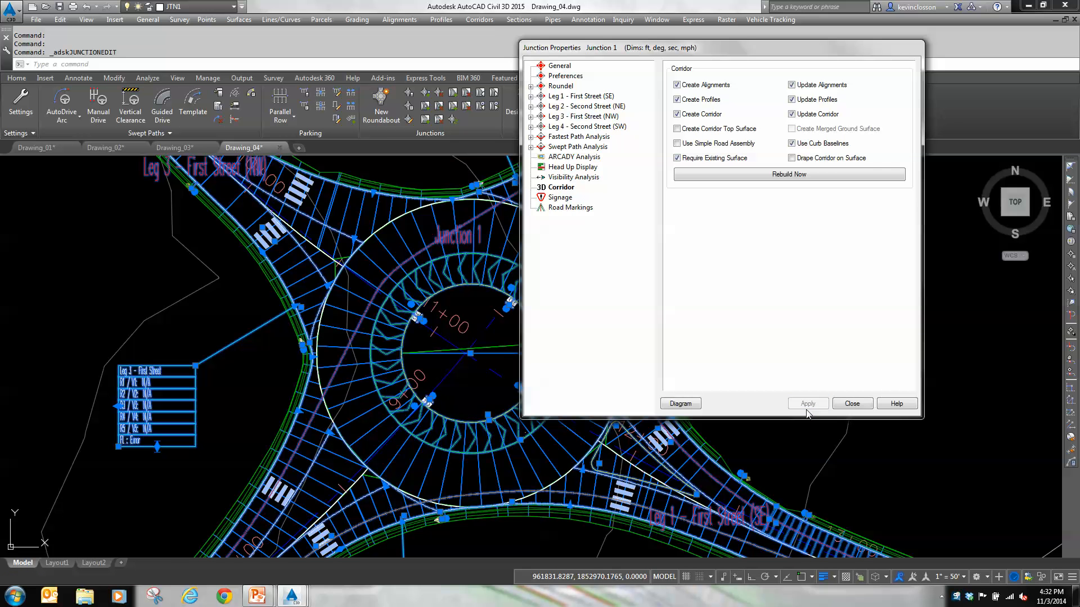
left_click(852, 404)
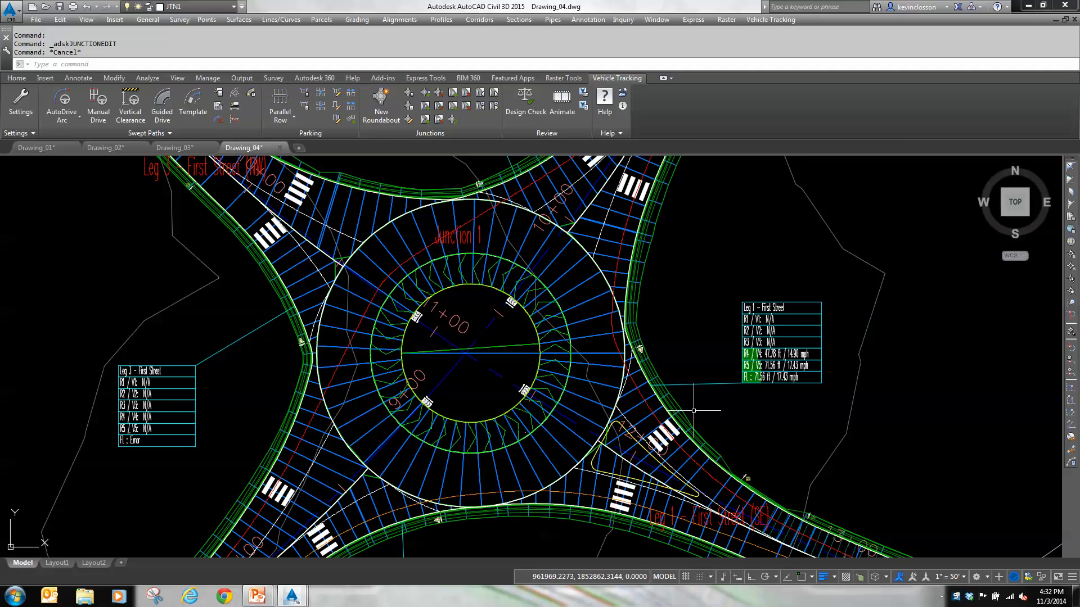
key("Escape")
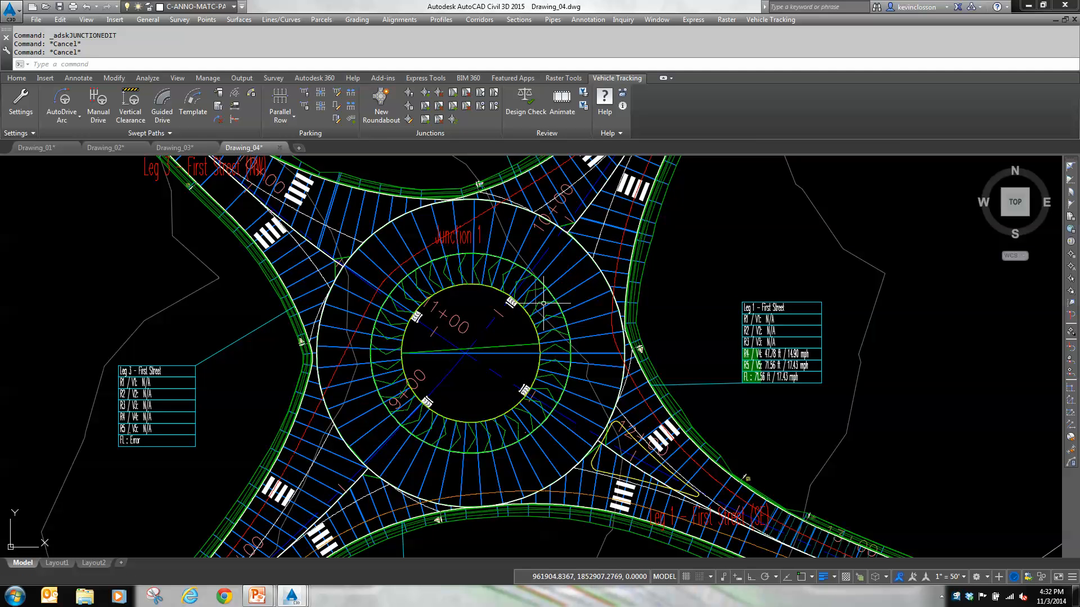
Inspect the Junction 1 corridor from several tilted 3D angles in the Object Viewer, then return to the drawing
left_click(584, 283)
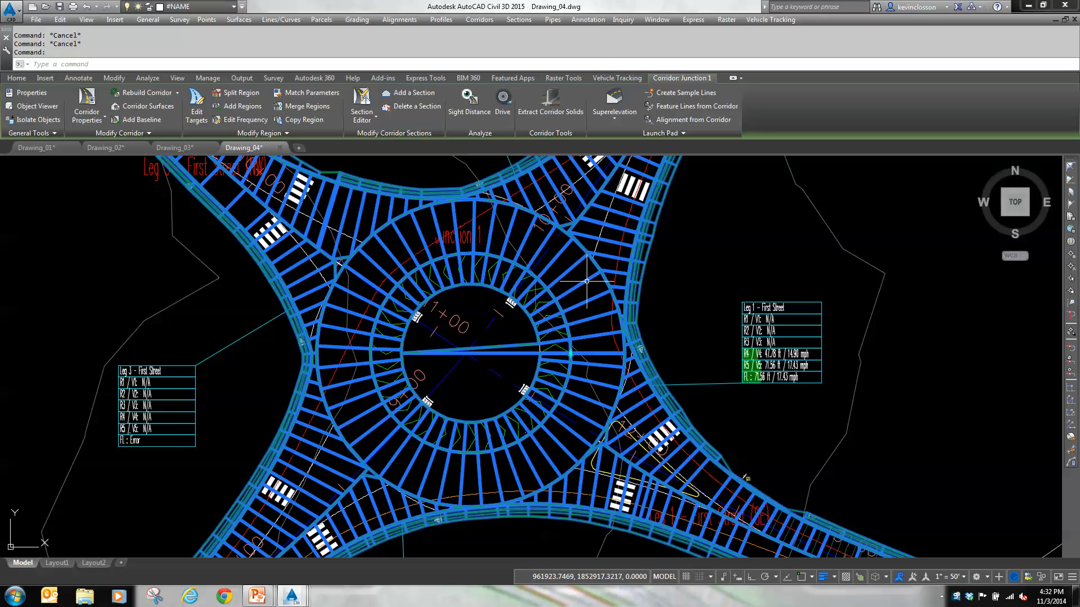
right_click(679, 253)
left_click(719, 482)
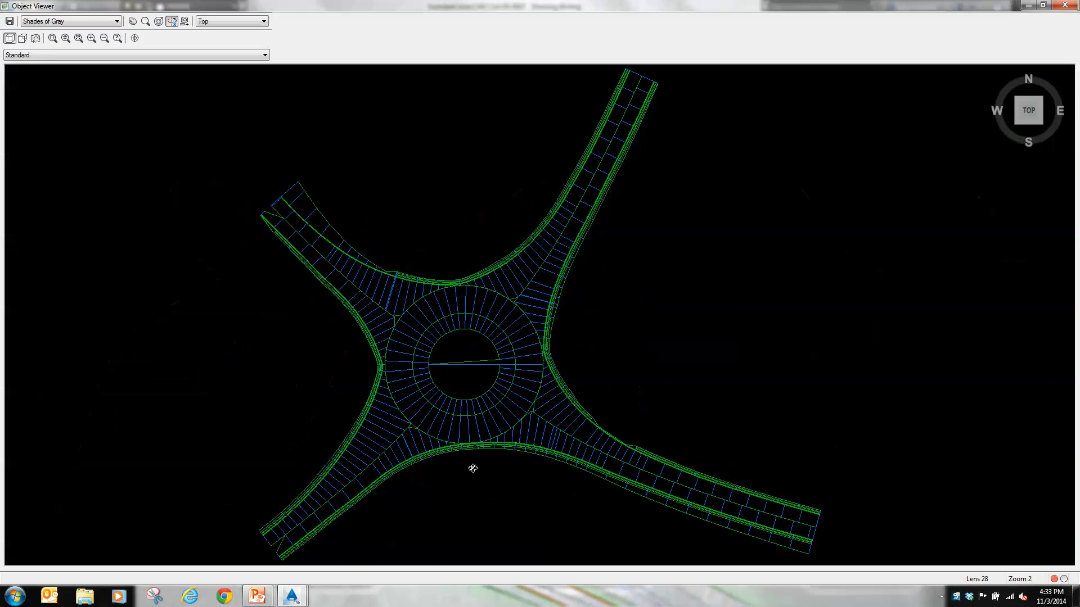
left_click_drag(472, 467, 508, 288)
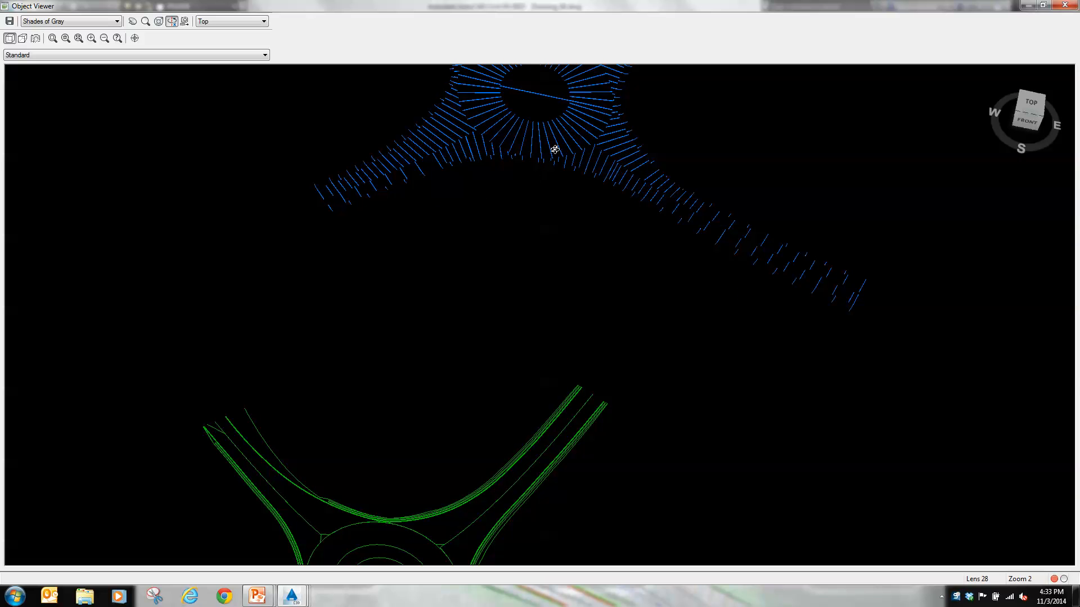
left_click_drag(515, 283, 489, 376)
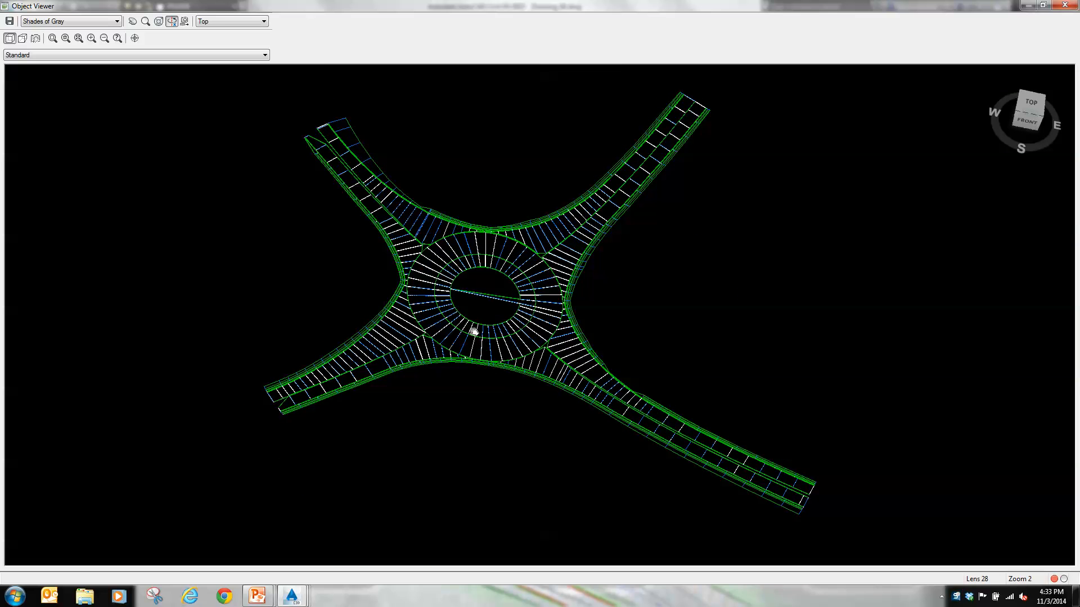
left_click_drag(441, 313, 502, 253)
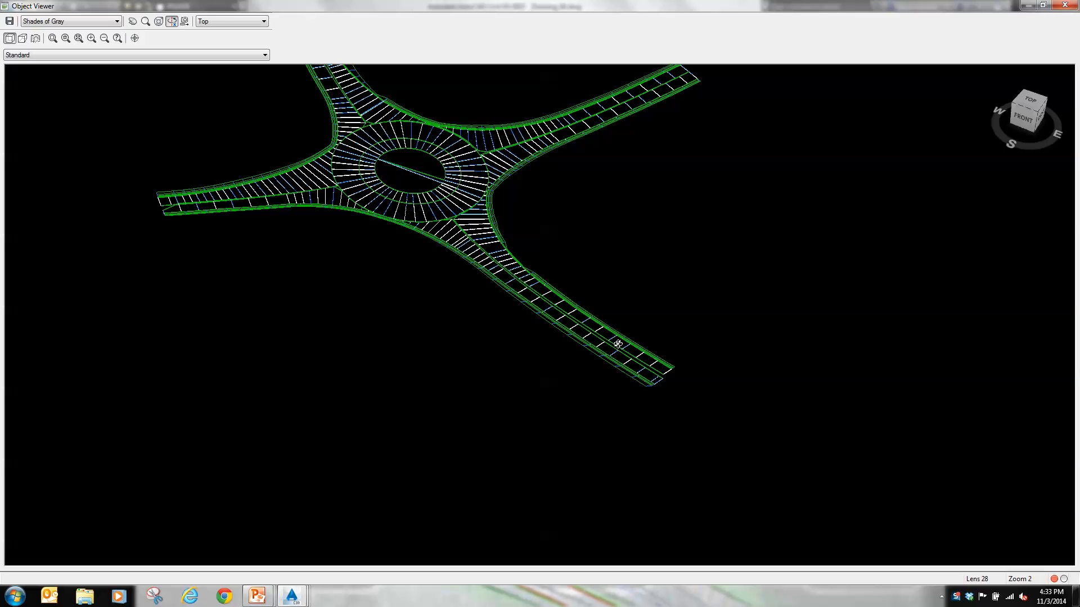
left_click_drag(618, 345, 504, 201)
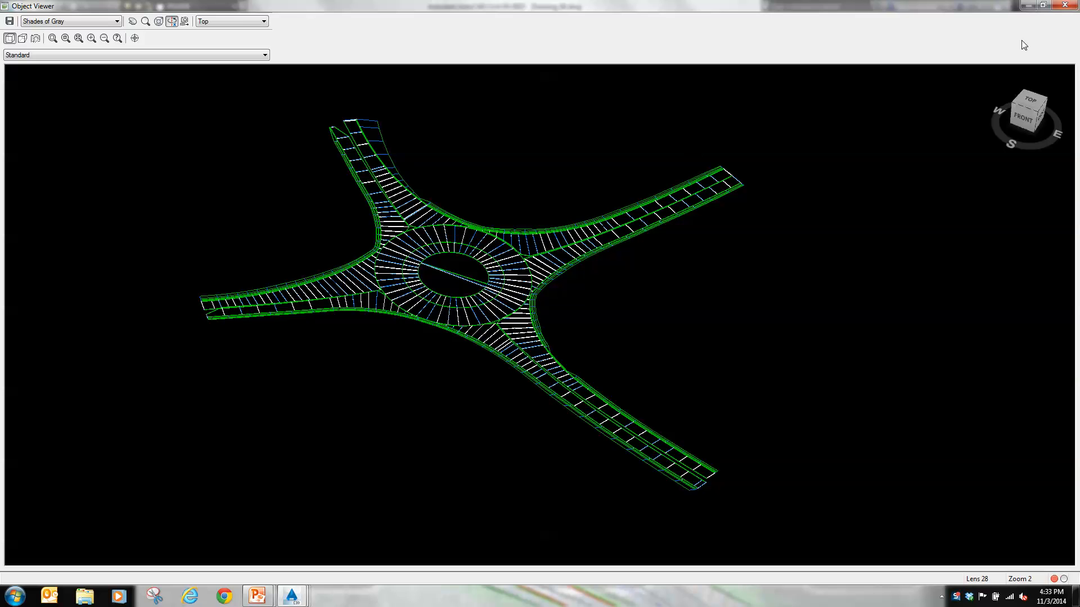
left_click(1063, 6)
left_click(1064, 5)
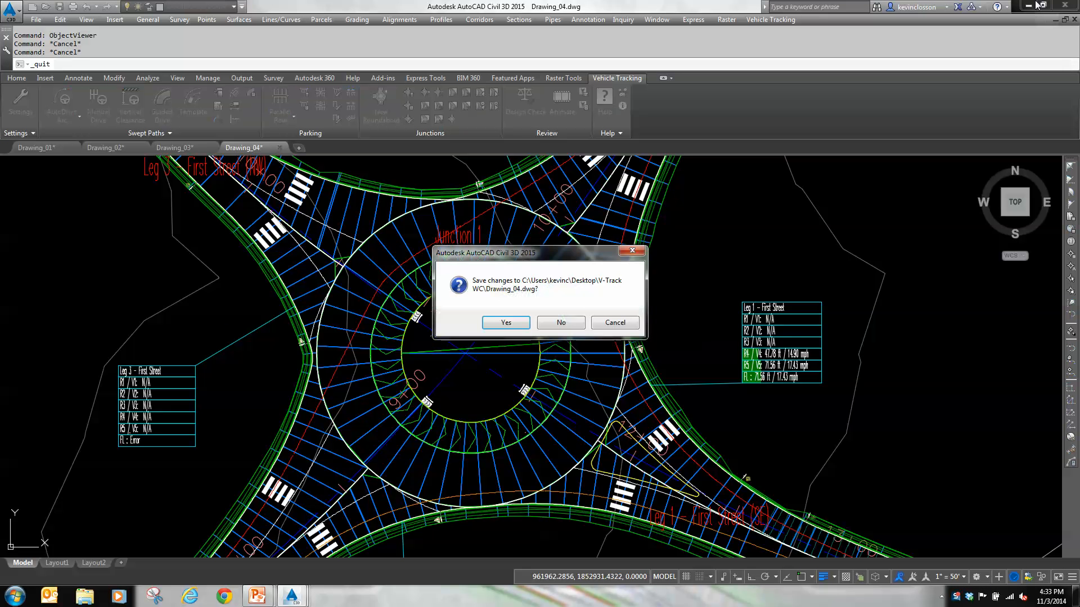
left_click(642, 254)
Place the AASHTO 2011 (US Customary) SU-30 Single Unit Truck in the Leg 4 - Second Street (SW) entry lane, ready for AutoDrive
scroll(687, 301, "down", 2)
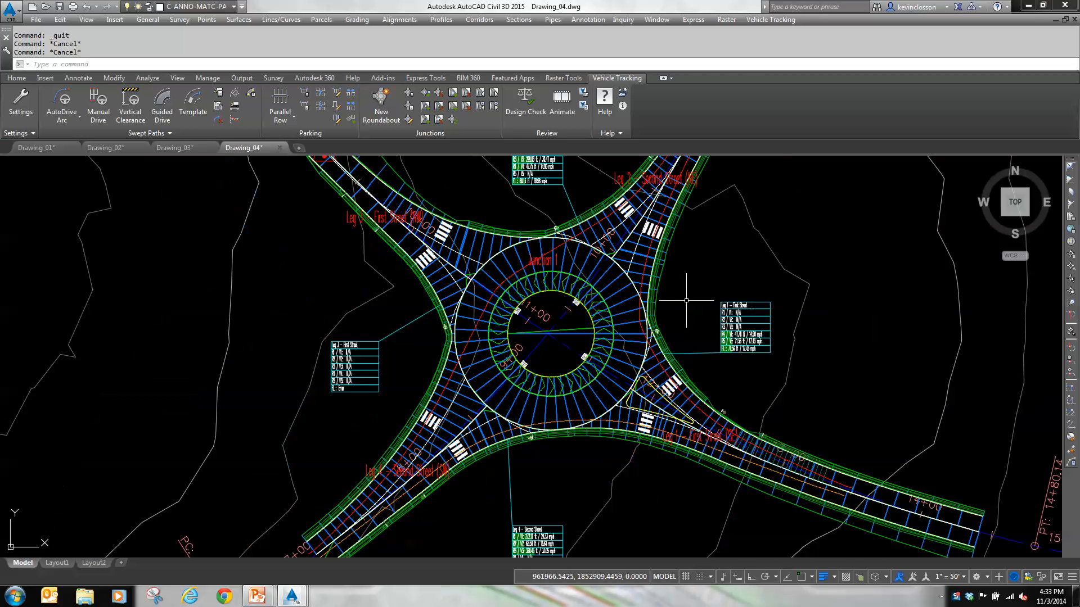
scroll(687, 301, "down", 2)
mouse_move(688, 302)
middle_mouse_down()
mouse_move(661, 366)
mouse_move(598, 371)
middle_mouse_up()
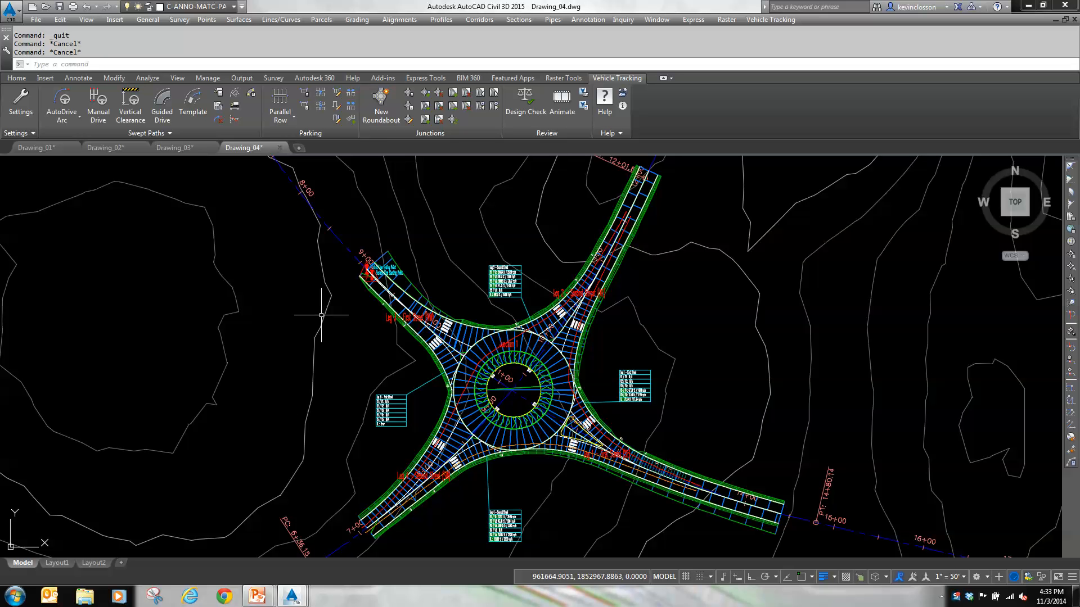
left_click(218, 93)
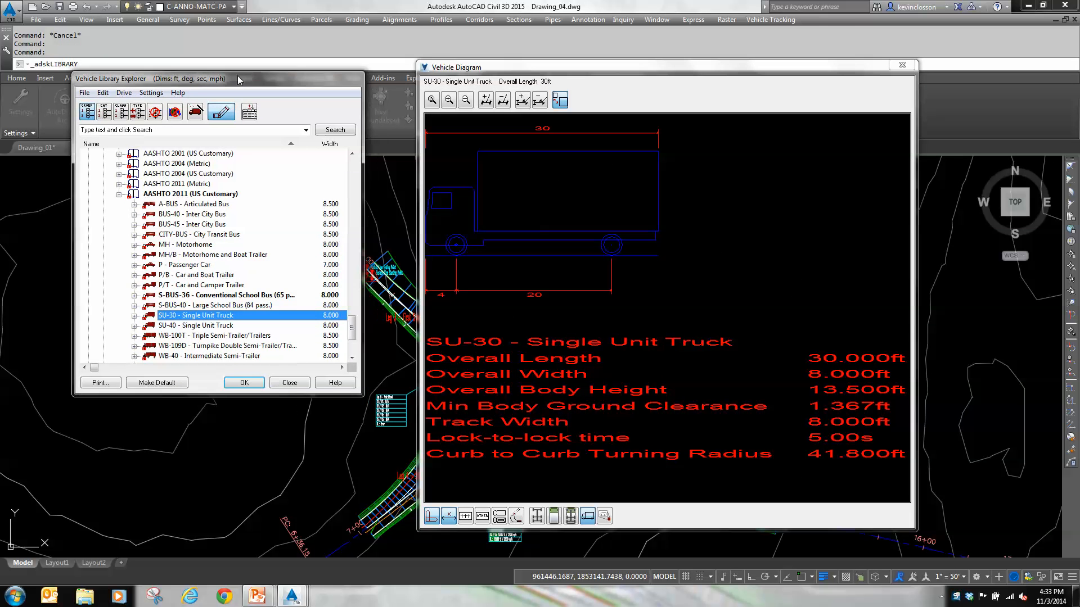
double_click(180, 310)
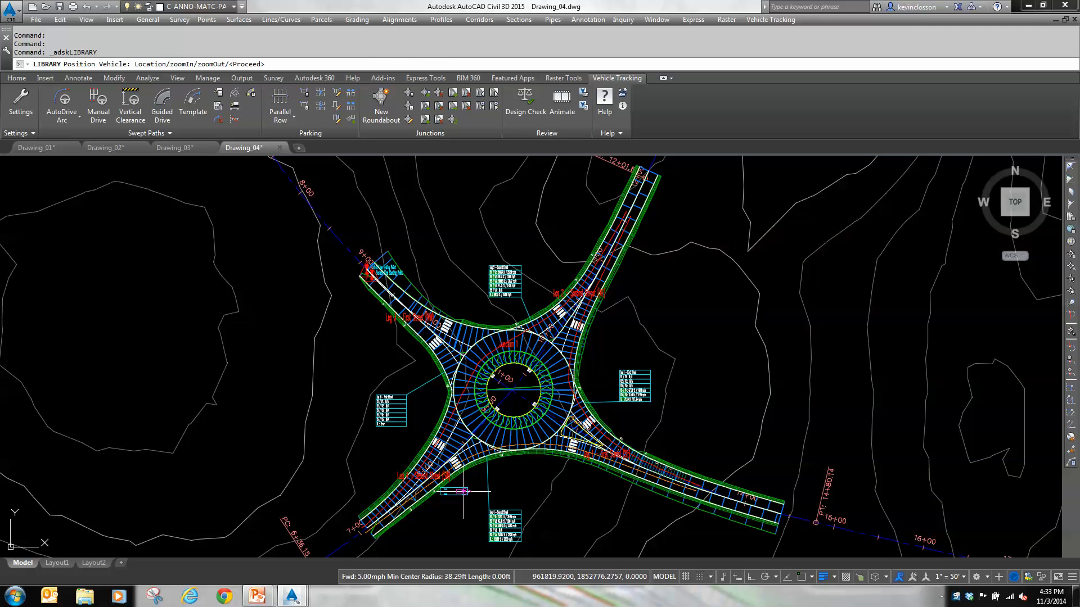
scroll(422, 475, "up", 4)
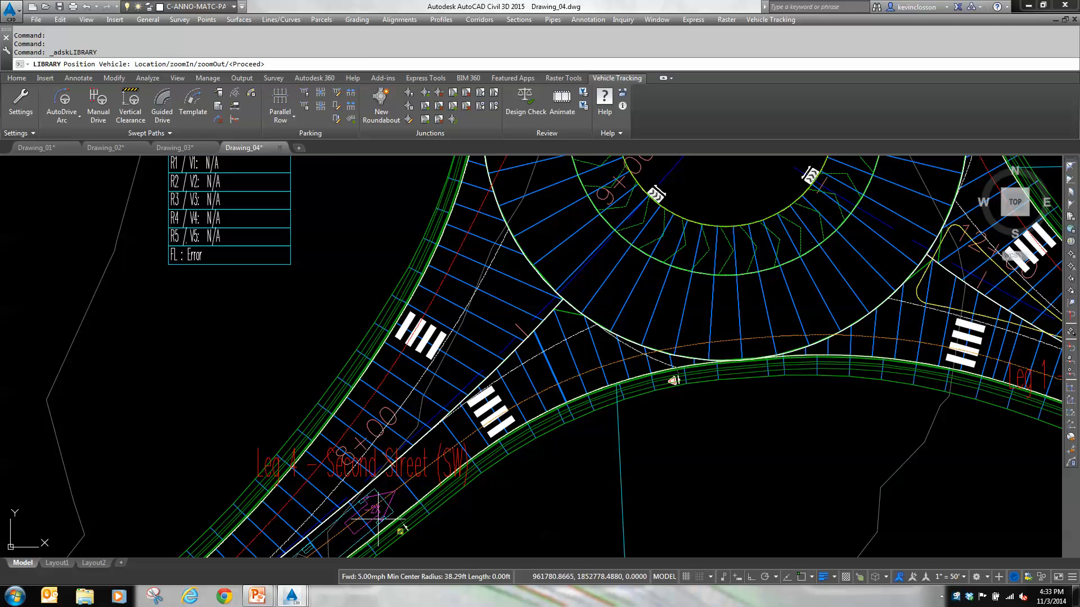
middle_click_drag(552, 510, 512, 378)
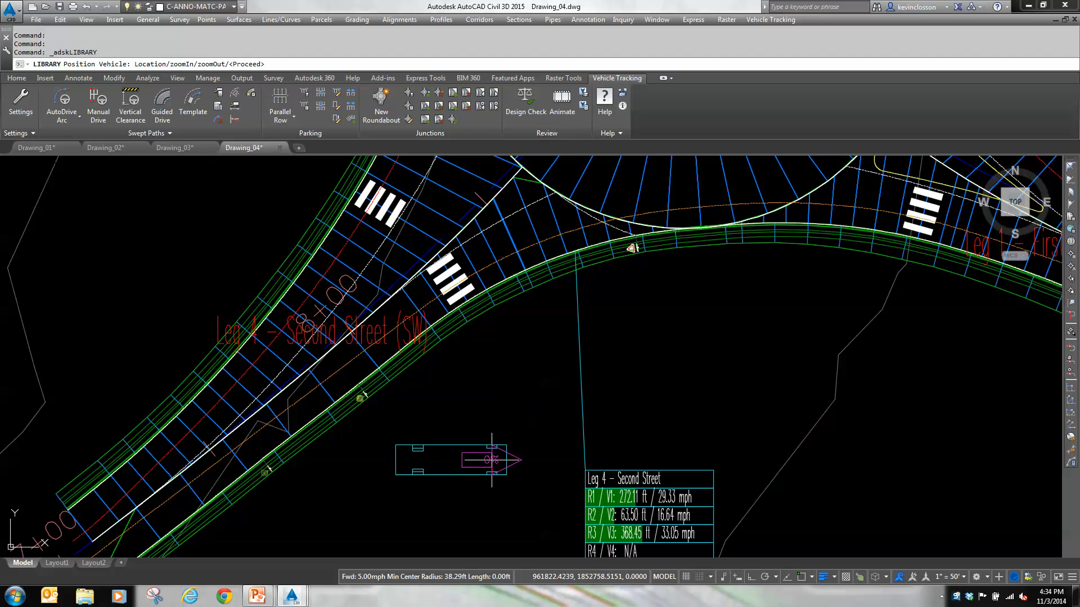
scroll(490, 456, "down", 2)
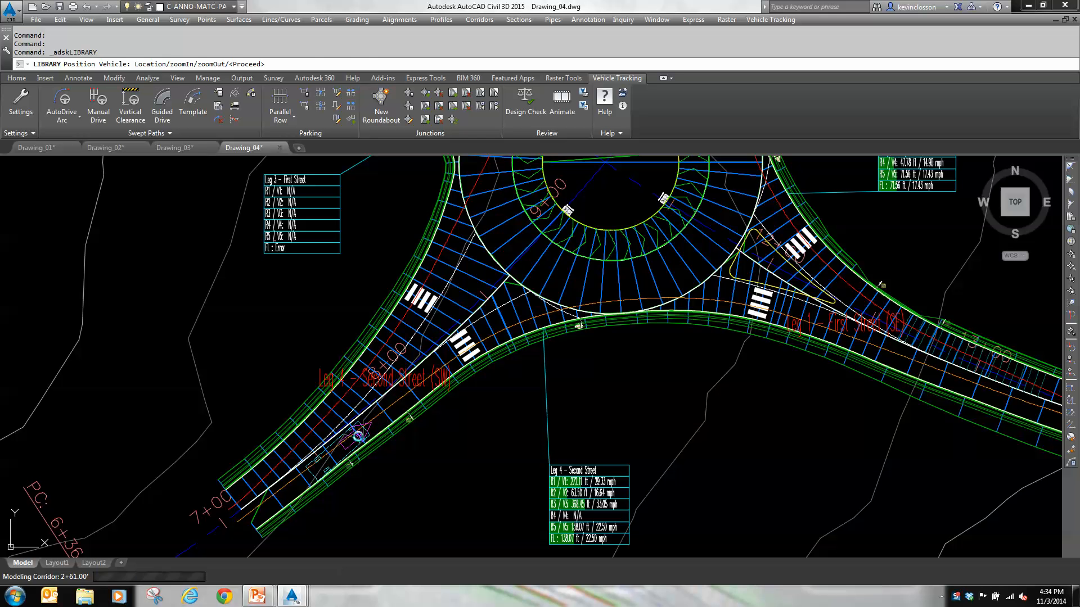
key("Return")
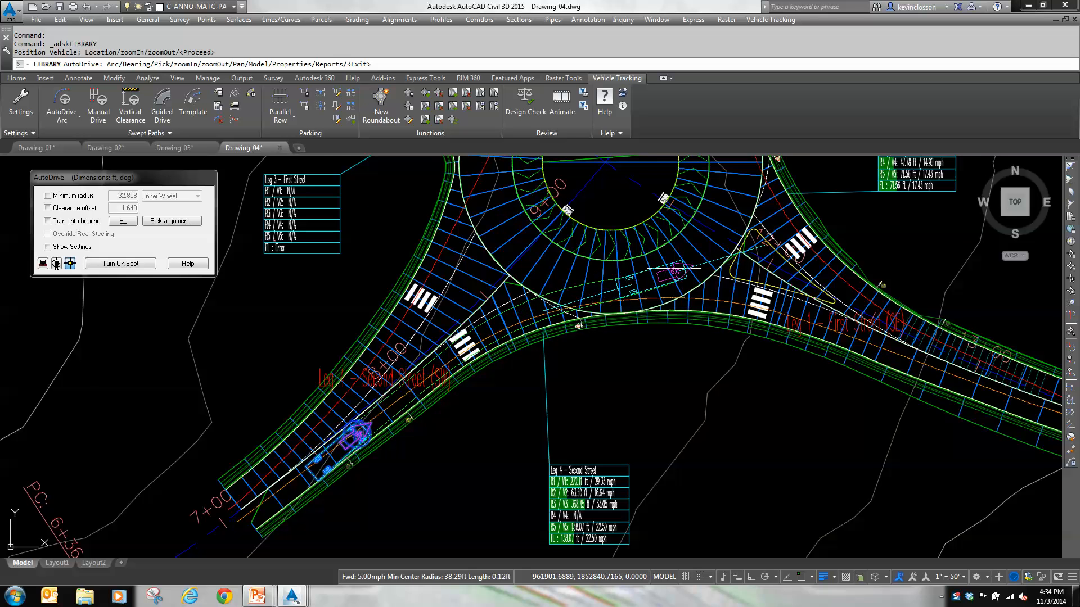
AutoDrive the SU-30 truck from Leg 4 around the roundabout into the exit lane of Leg 3 - First Street (NW) and finish the path
mouse_move(694, 166)
middle_mouse_down()
mouse_move(695, 369)
mouse_move(721, 404)
middle_mouse_up()
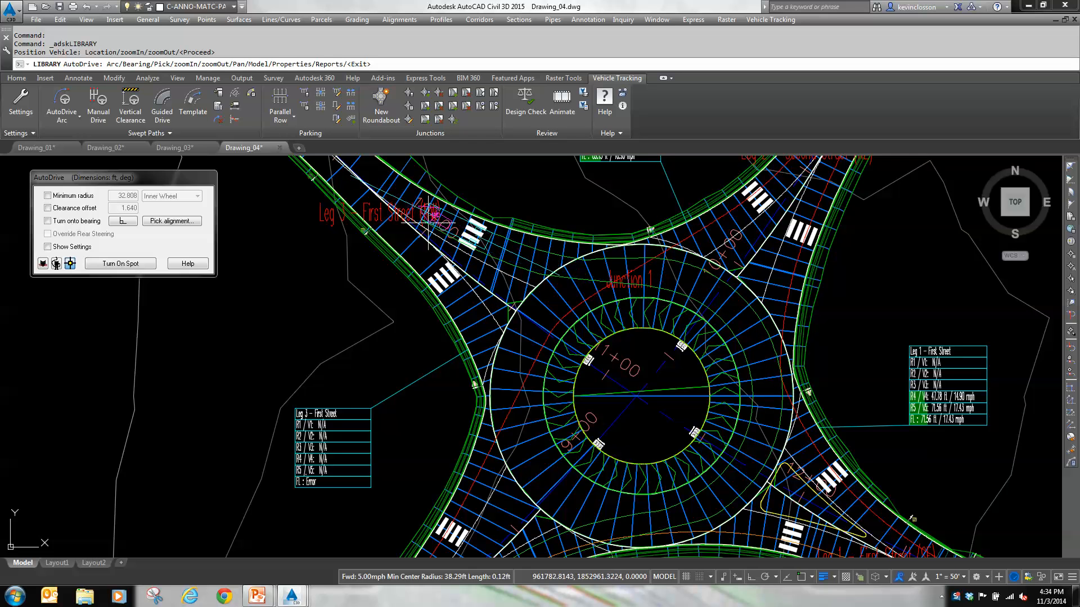
middle_click_drag(380, 220, 452, 390)
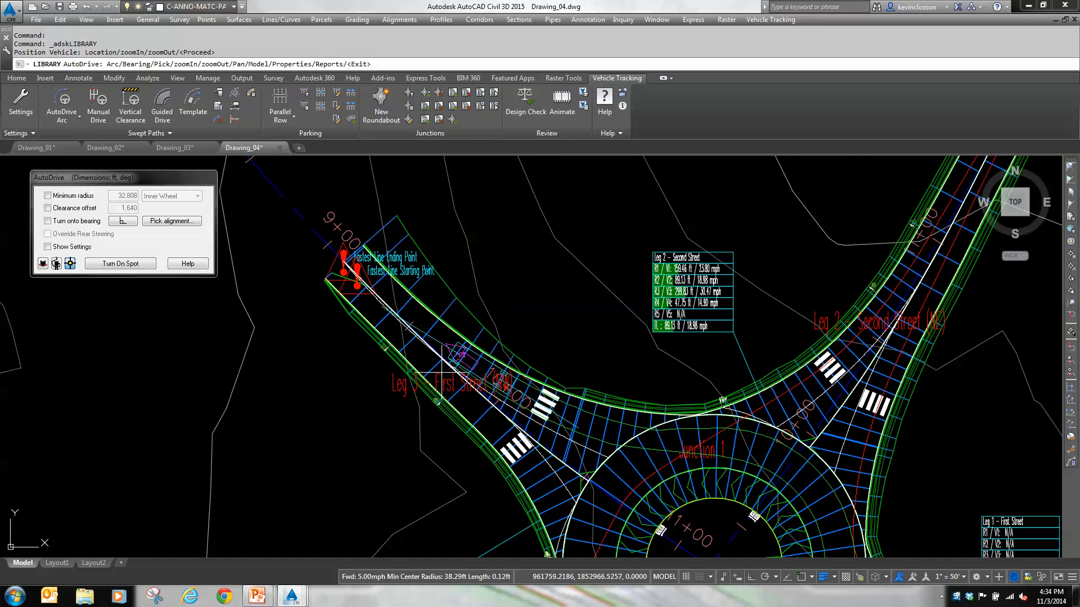
left_click(412, 308)
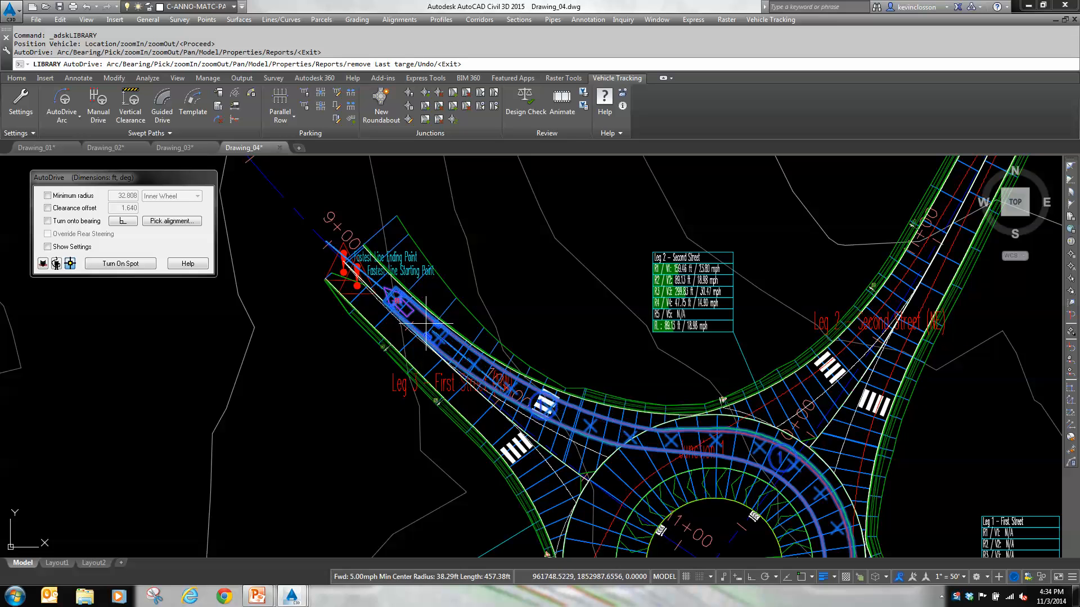
key("Return")
mouse_move(636, 413)
middle_mouse_down()
mouse_move(591, 251)
mouse_move(610, 272)
mouse_move(613, 257)
mouse_move(585, 392)
middle_mouse_up()
scroll(613, 257, "down", 2)
scroll(622, 281, "down", 4)
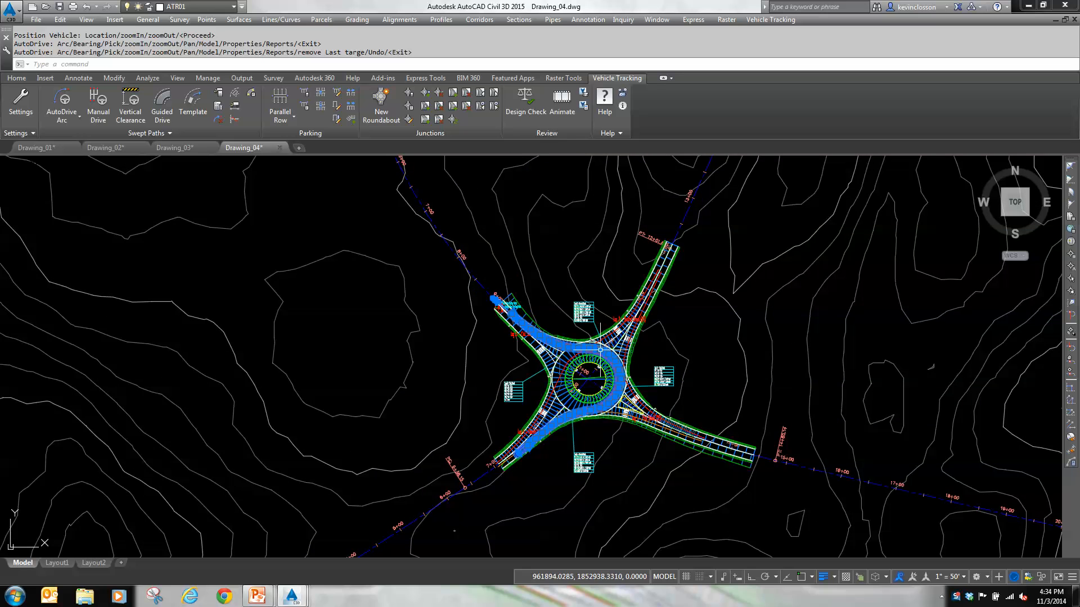
scroll(516, 318, "up", 4)
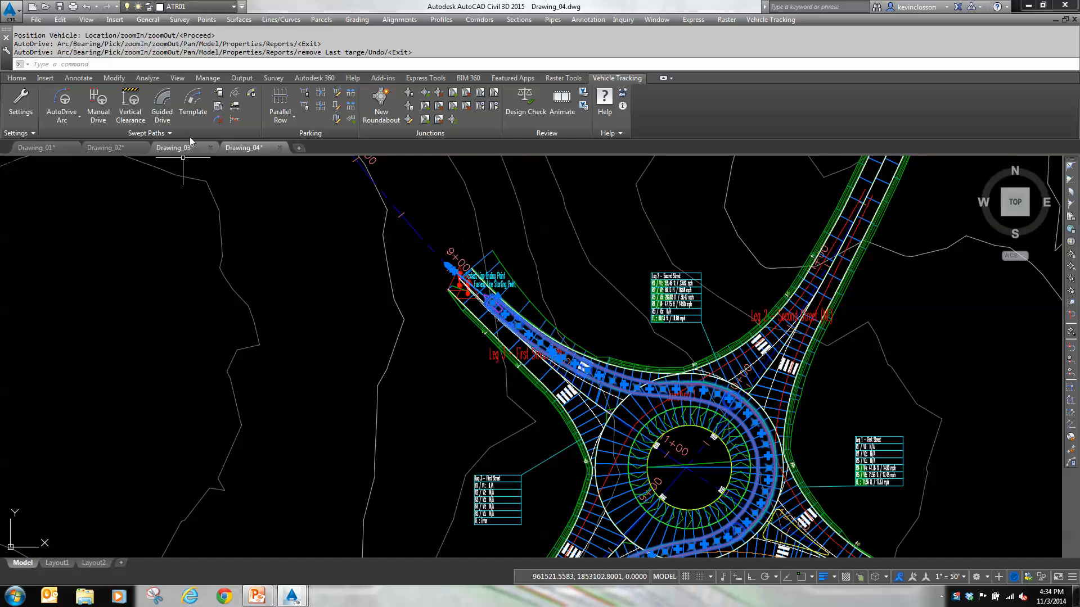
key("Escape")
key("Escape")
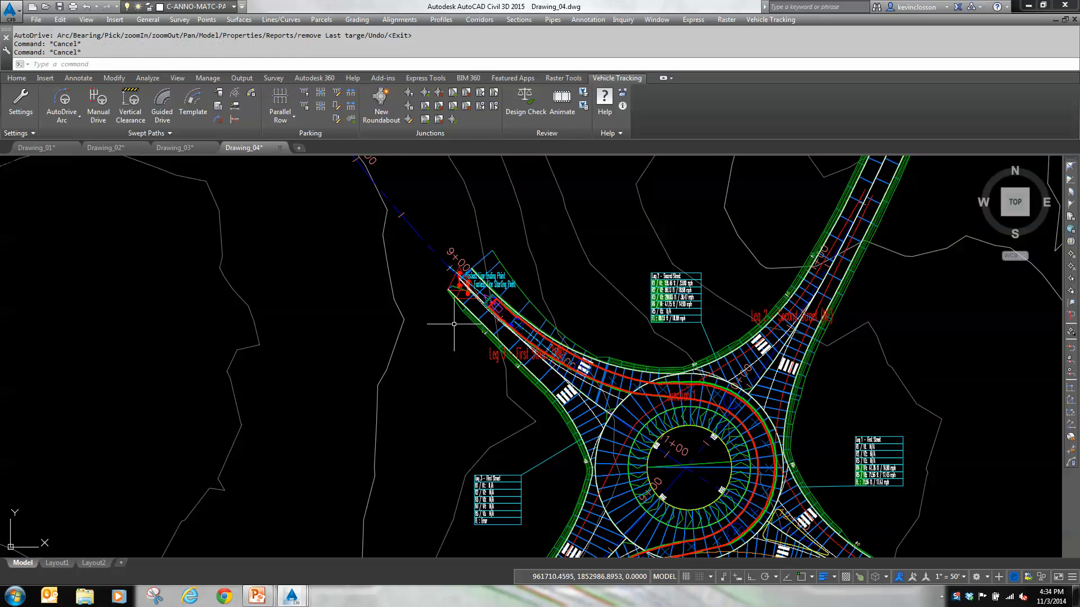
Choose the P - Passenger Car from the current drawing's vehicle pool and place it in the entry lane of Leg 2 - Second Street (NE)
scroll(500, 326, "up", 8)
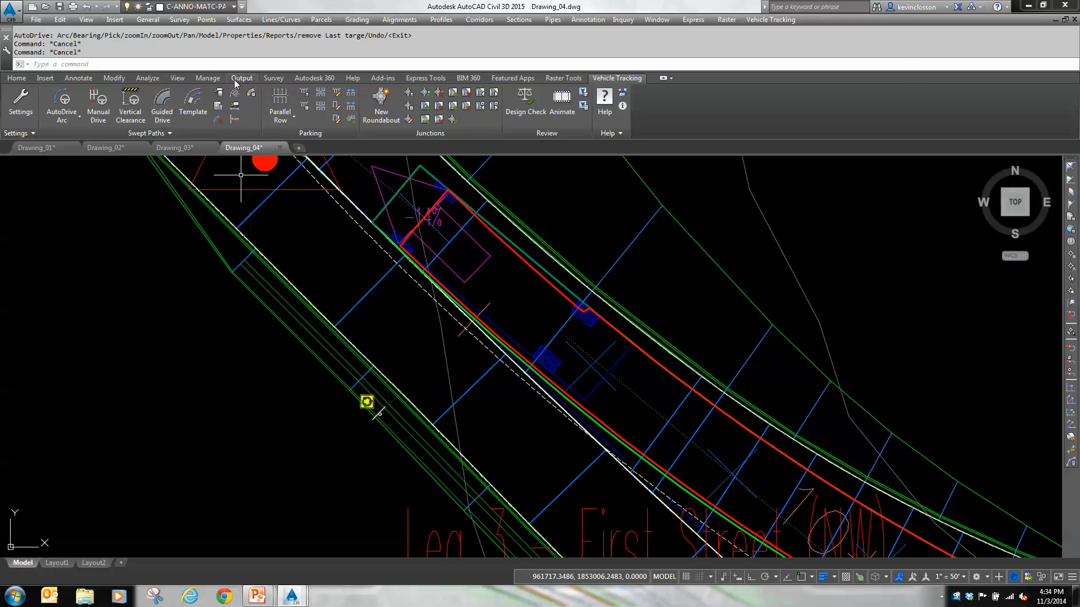
left_click(218, 92)
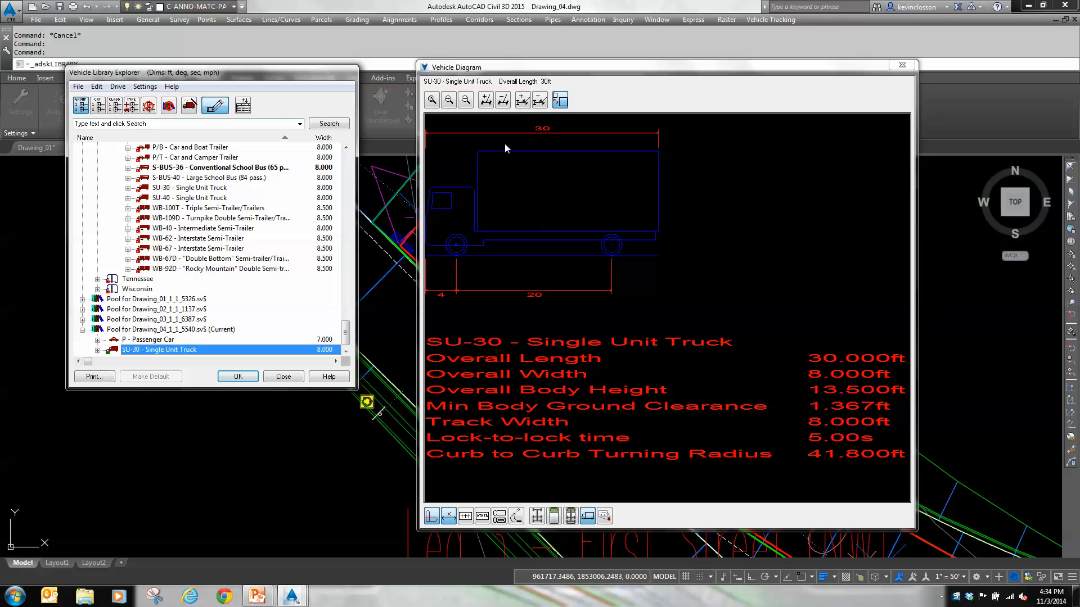
left_click(164, 341)
left_click(237, 377)
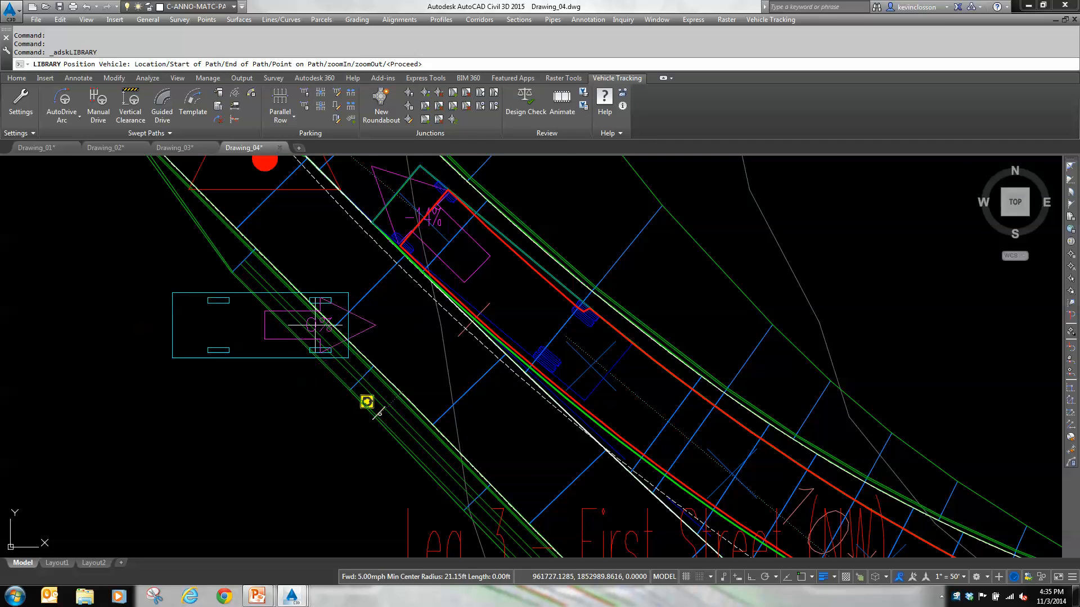
scroll(415, 348, "down", 5)
scroll(598, 357, "down", 1)
middle_click_drag(598, 357, 482, 323)
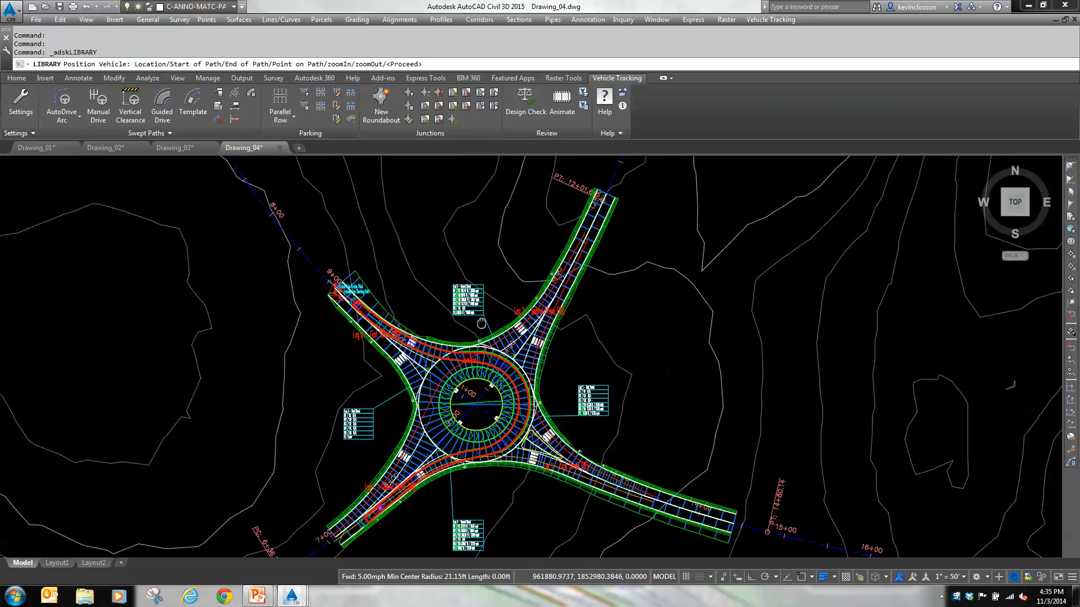
scroll(548, 311, "up", 4)
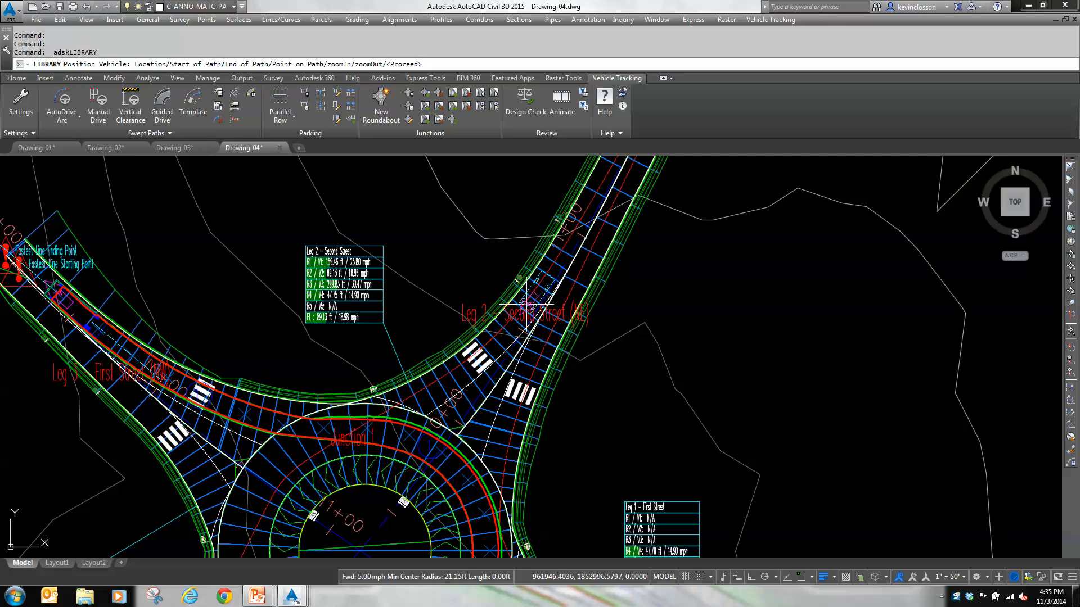
left_click(526, 306)
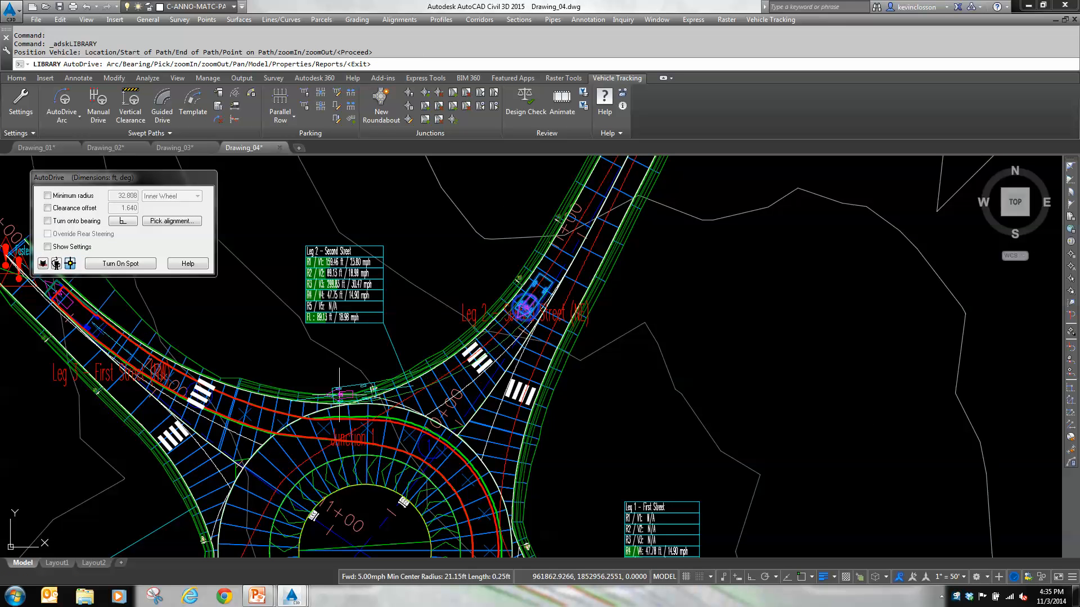
AutoDrive the passenger car through the roundabout into the exit lane of Leg 4 - Second Street (SW) and finish the path
mouse_move(208, 537)
middle_mouse_down()
mouse_move(201, 432)
mouse_move(214, 321)
middle_mouse_up()
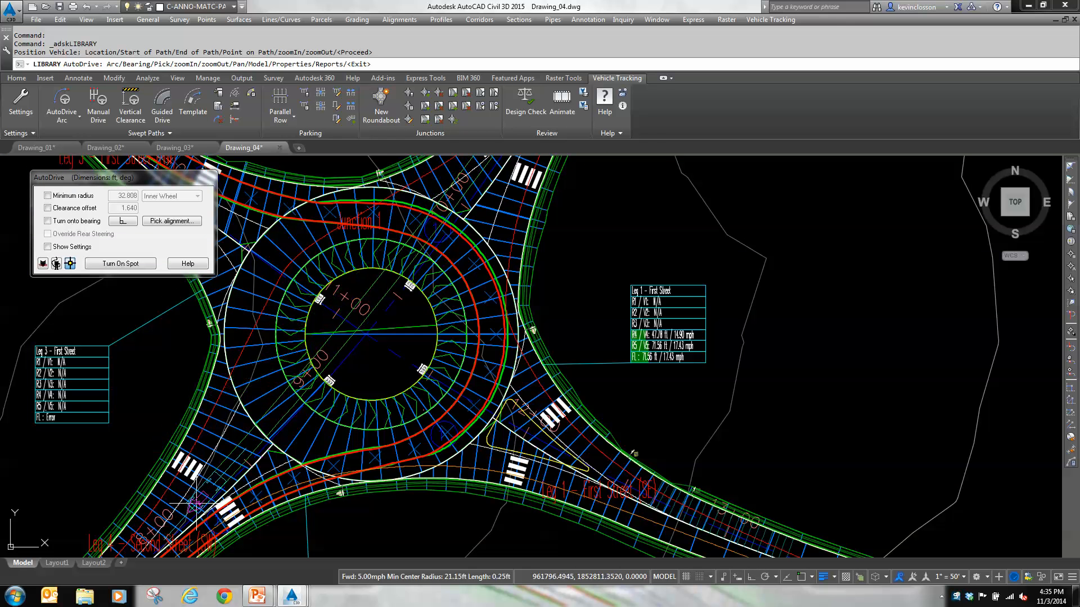
left_click(152, 521)
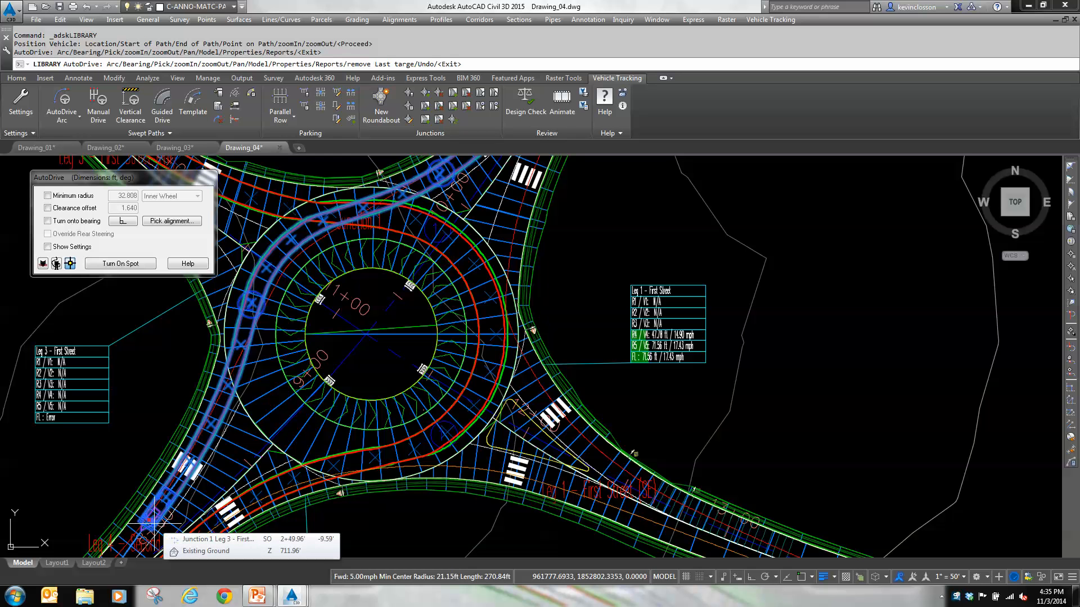
key("Return")
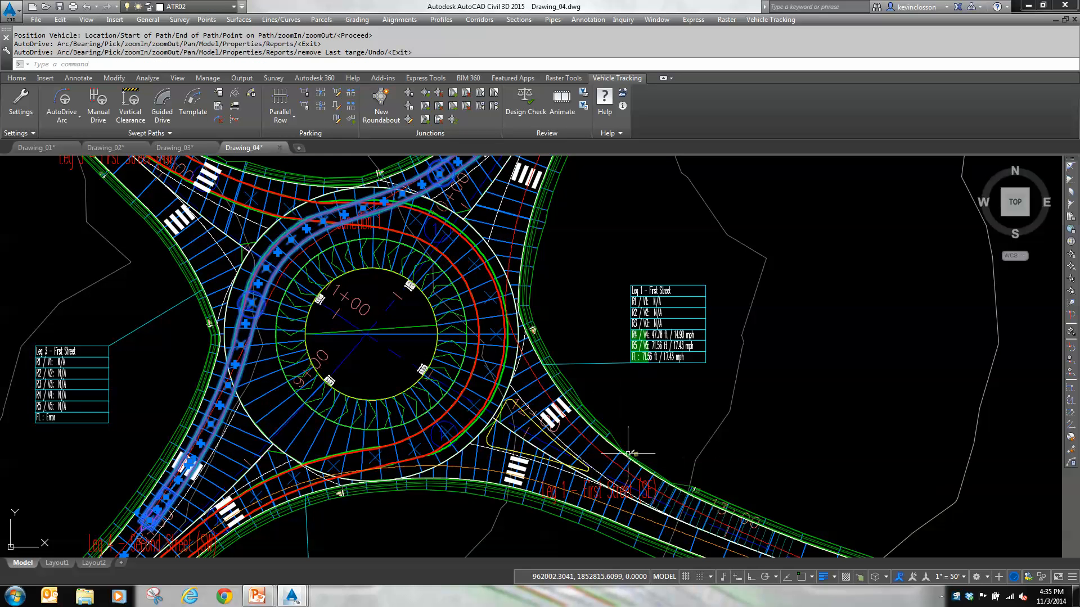
middle_click_drag(283, 227, 470, 360)
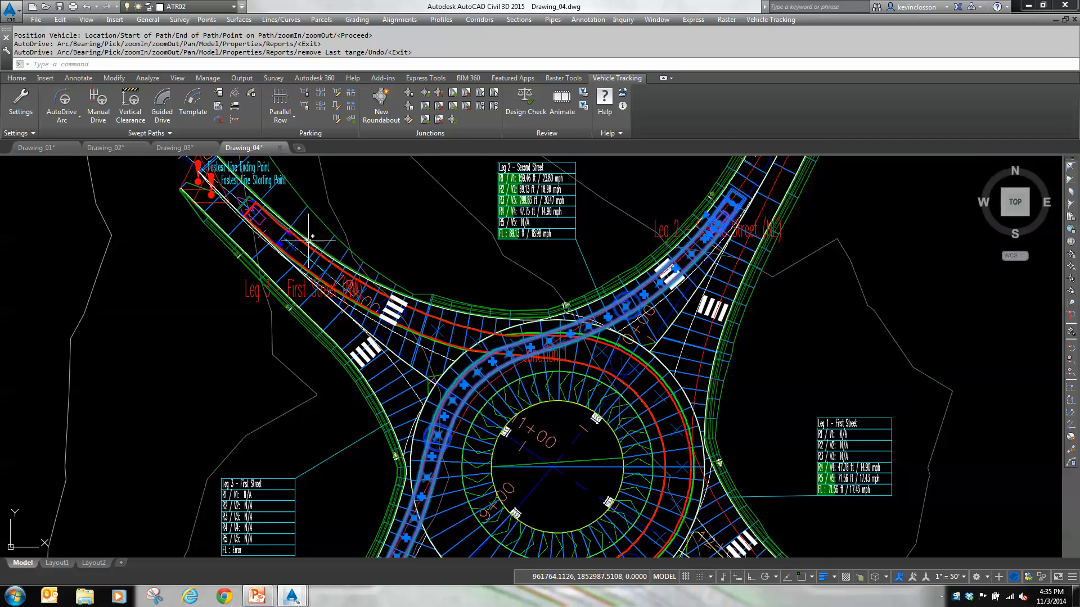
key("Escape")
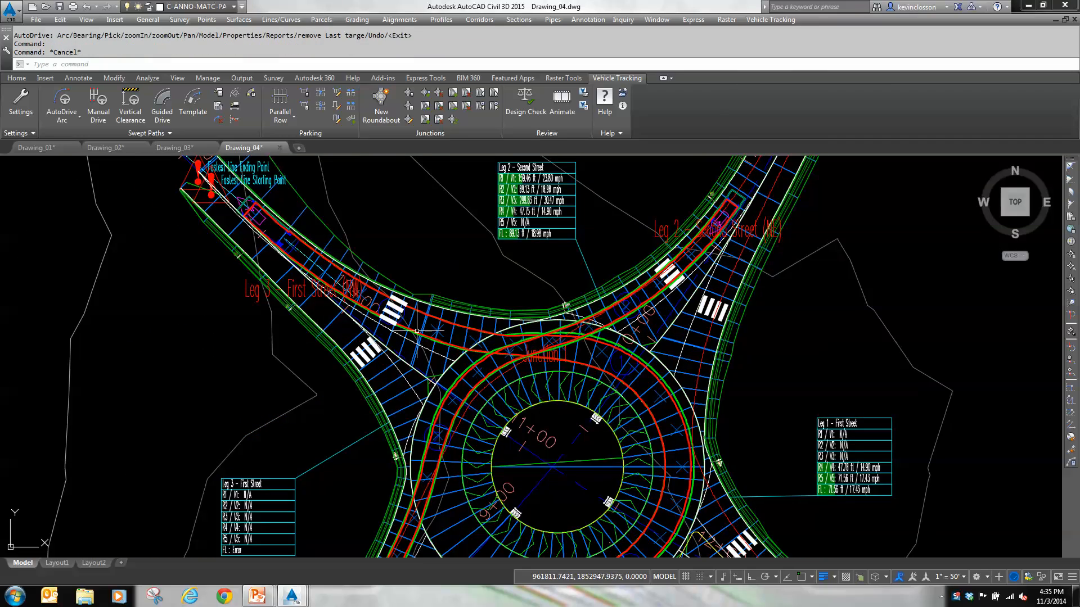
Select the truck and passenger car swept paths and start a Vehicle Tracking animation for both
left_click(464, 369)
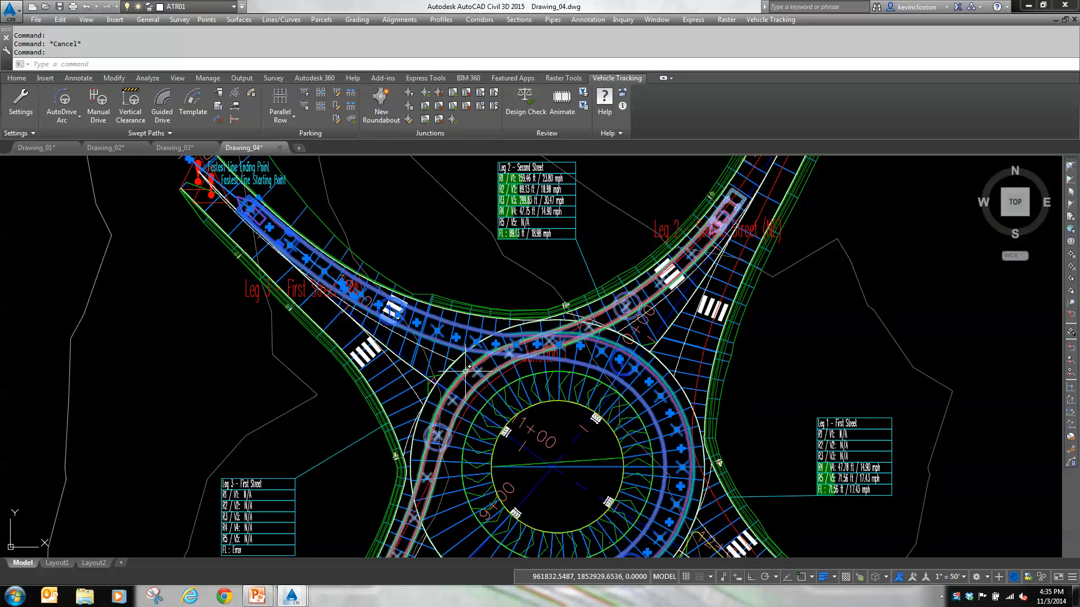
left_click(465, 369)
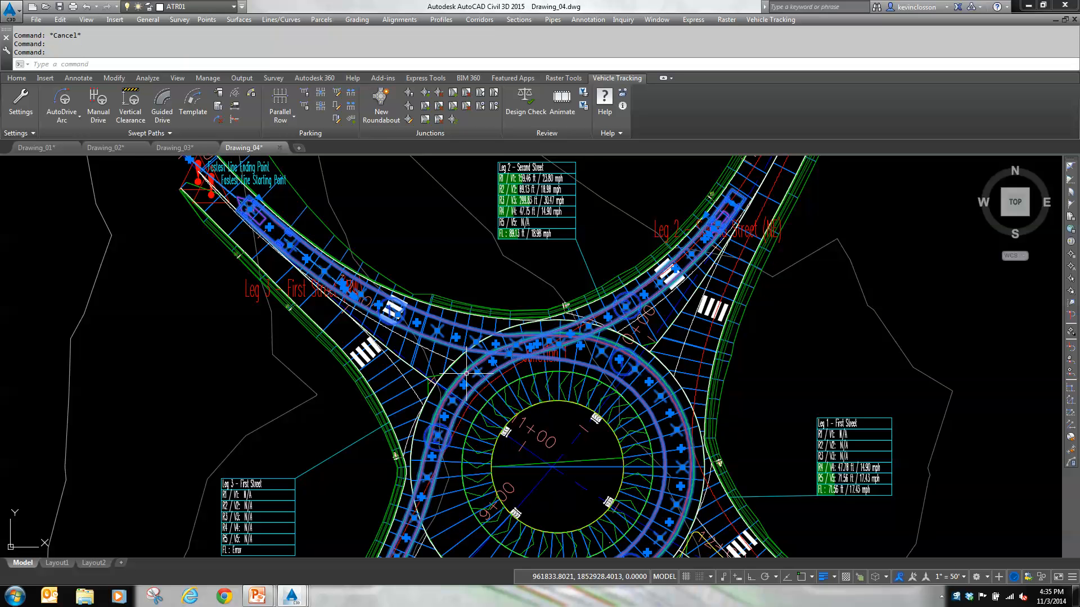
left_click(560, 106)
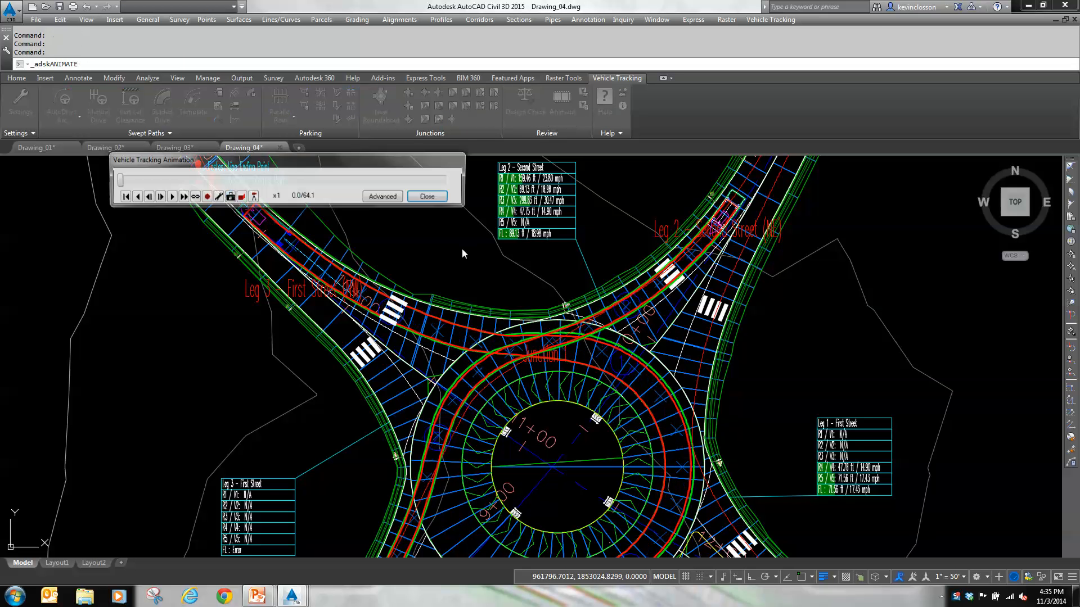
left_click(241, 197)
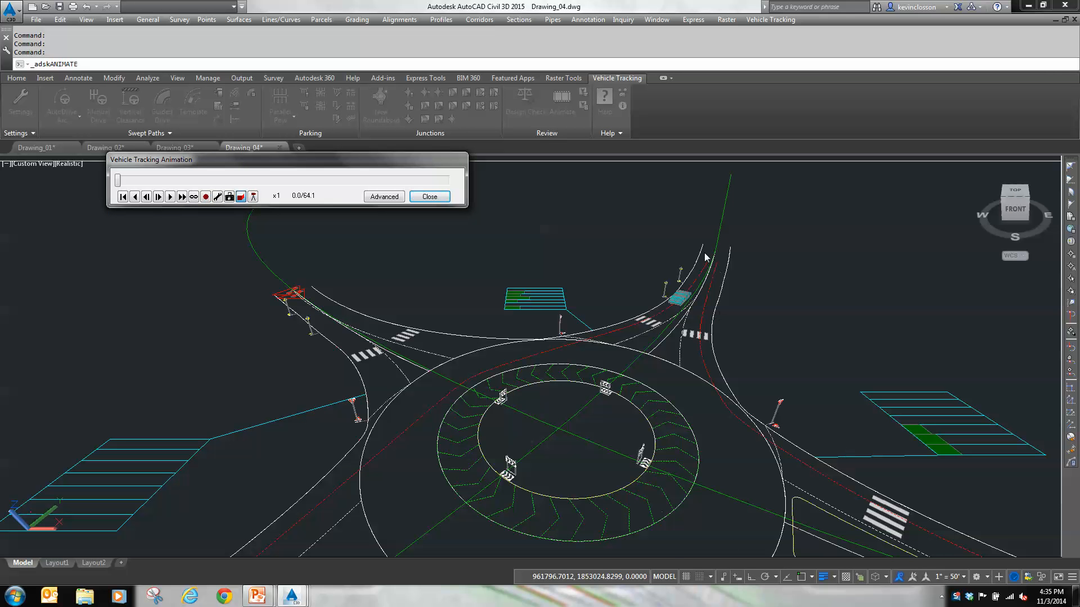
left_click(240, 197)
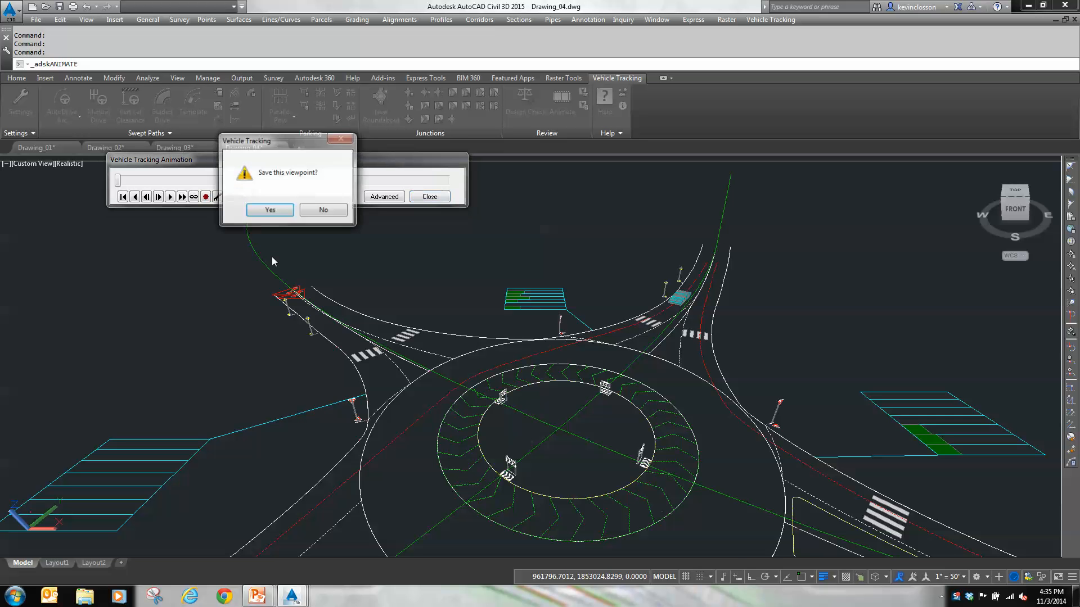
left_click(321, 210)
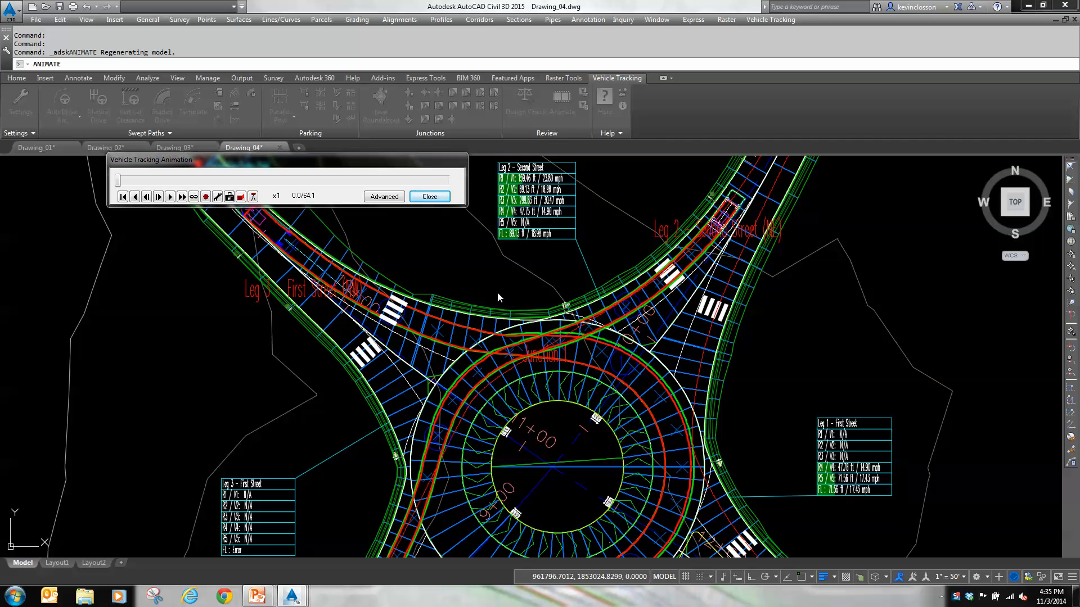
Show the animation in 3D with a camera tracking the SU-30 truck, set to Back -214, Side 74 and Height 122
left_click(241, 196)
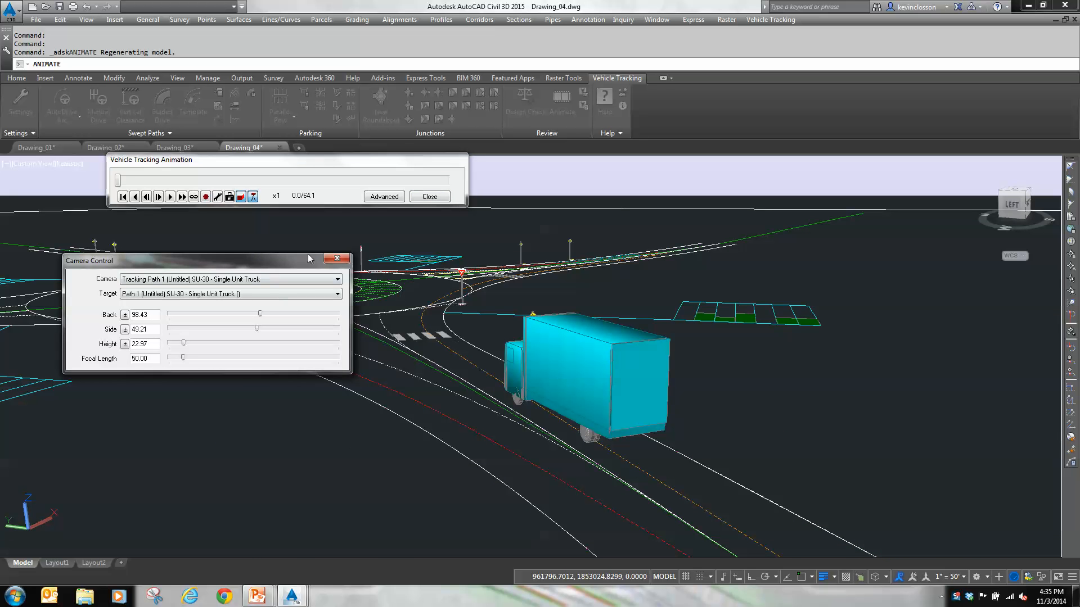
left_click_drag(287, 260, 281, 405)
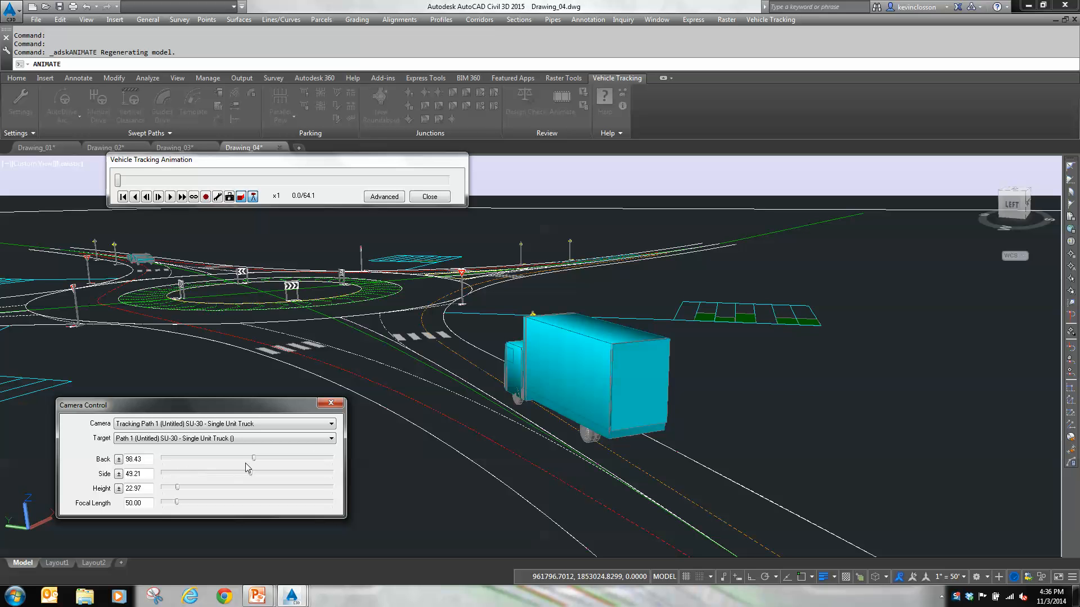
left_click_drag(253, 459, 248, 459)
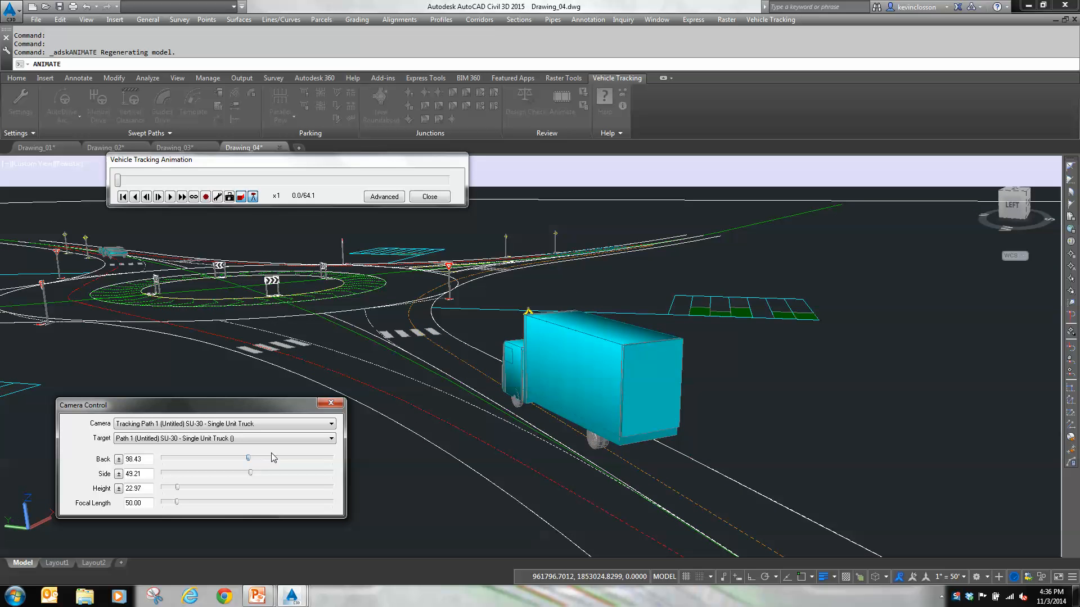
left_click(271, 459)
left_click_drag(272, 459, 252, 473)
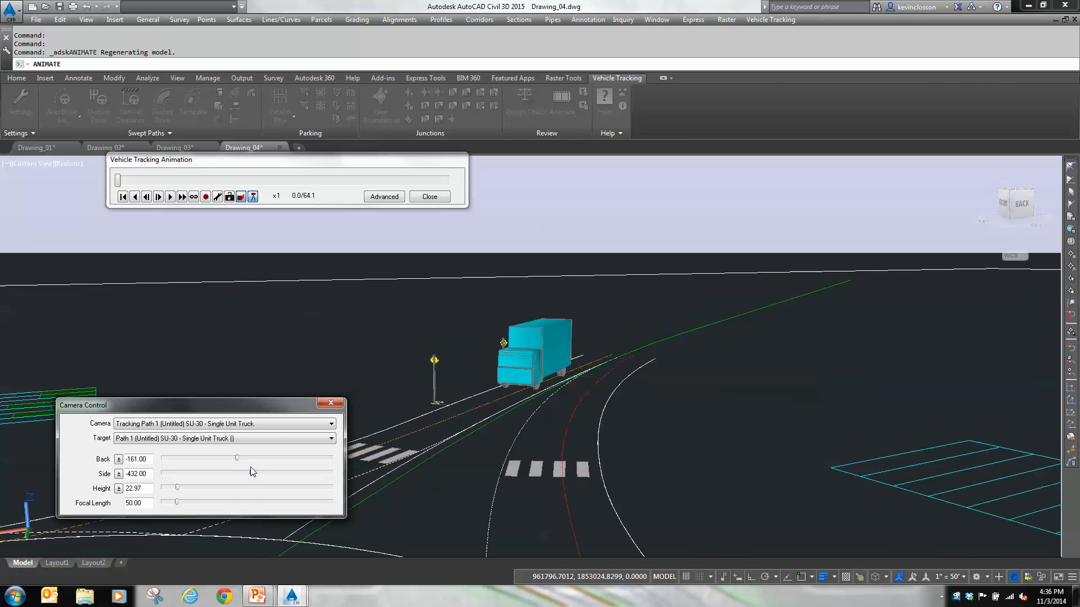
left_click_drag(178, 487, 190, 487)
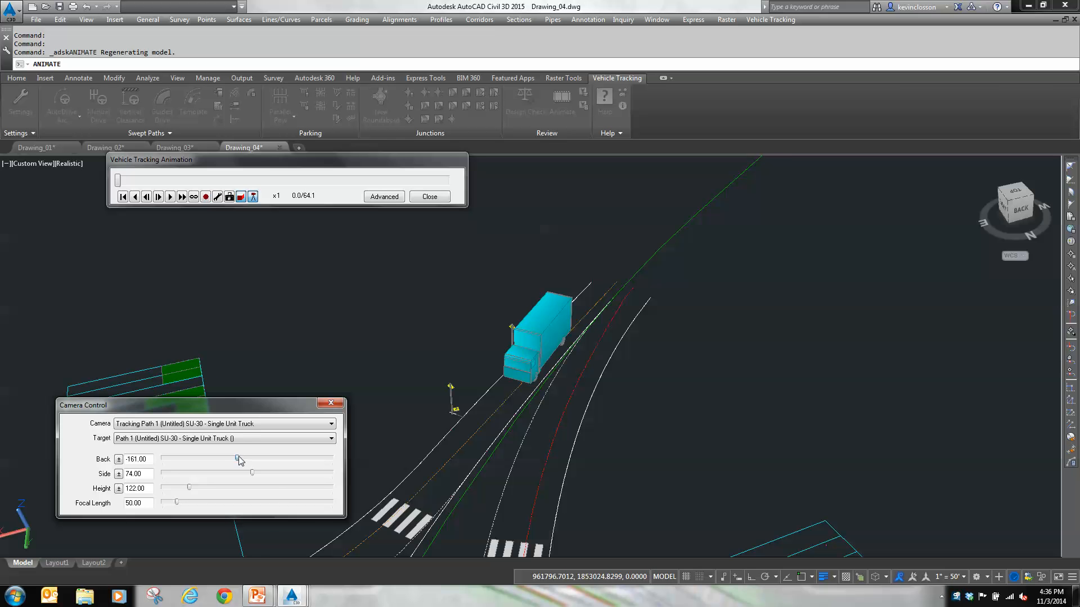
left_click_drag(238, 456, 236, 457)
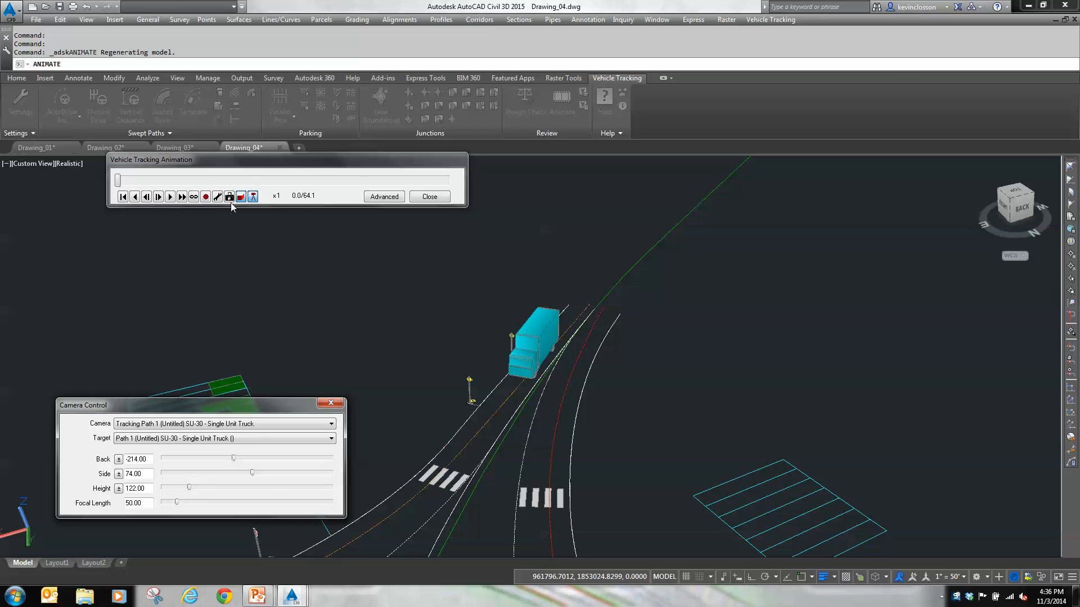
Play the 3D vehicle animation, setting the camera height to 192 and the focal length to 19 to take in the roundabout
left_click(170, 198)
left_click_drag(271, 406, 870, 218)
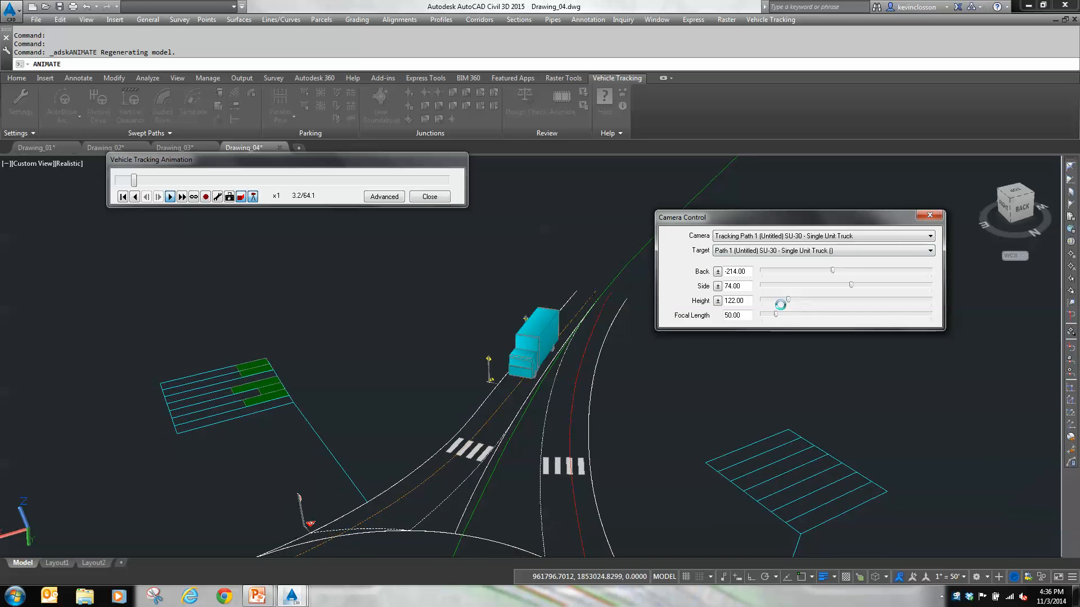
left_click_drag(776, 314, 797, 299)
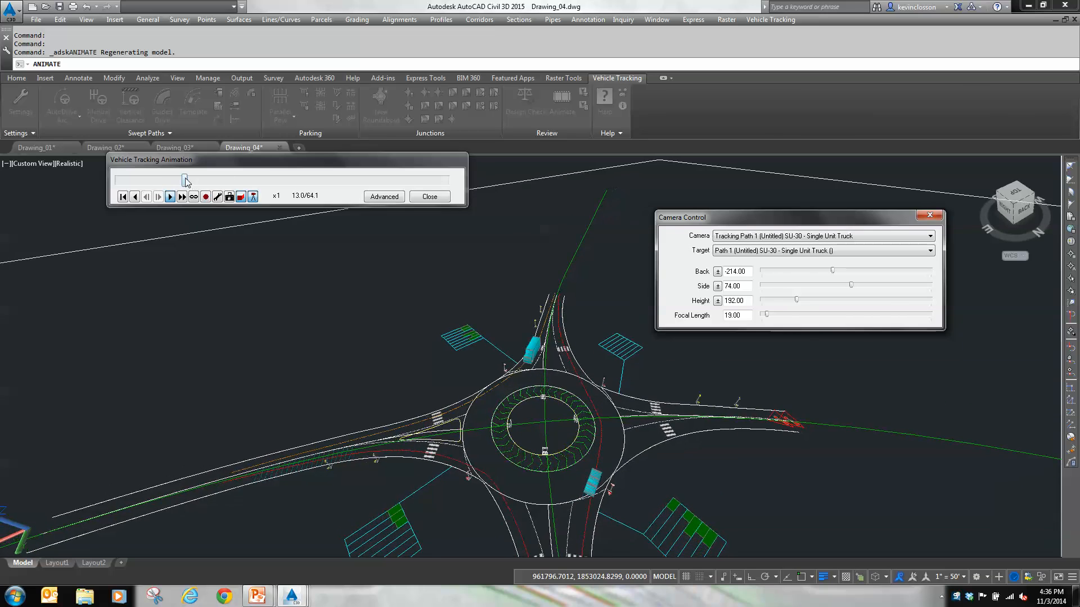
left_click_drag(186, 180, 262, 195)
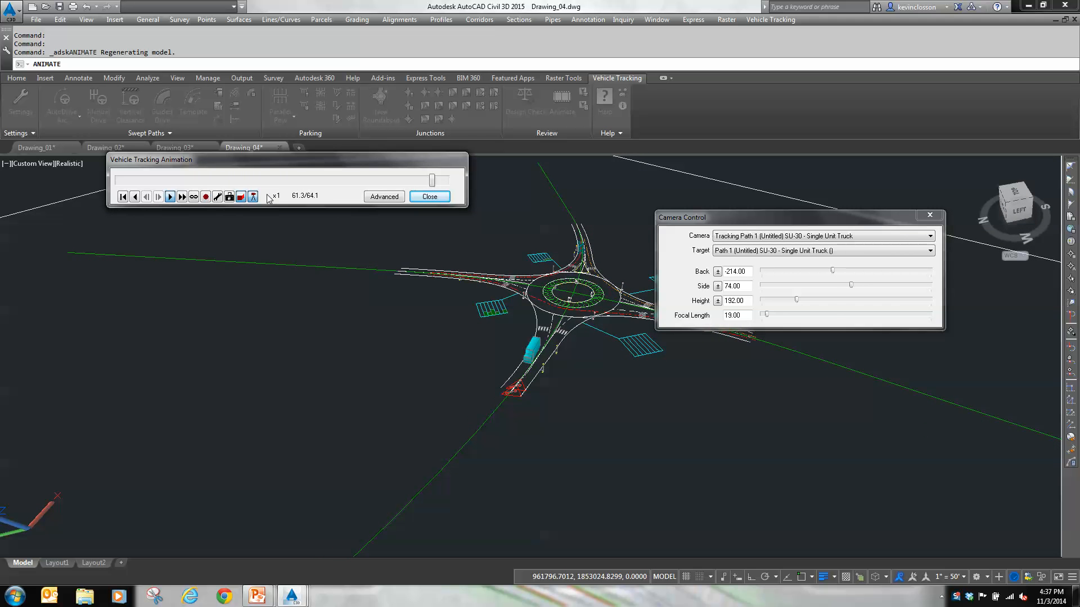
Leave the 3D animation view without saving the viewpoint and close the animation to return to the plan drawing
key("alt+Tab")
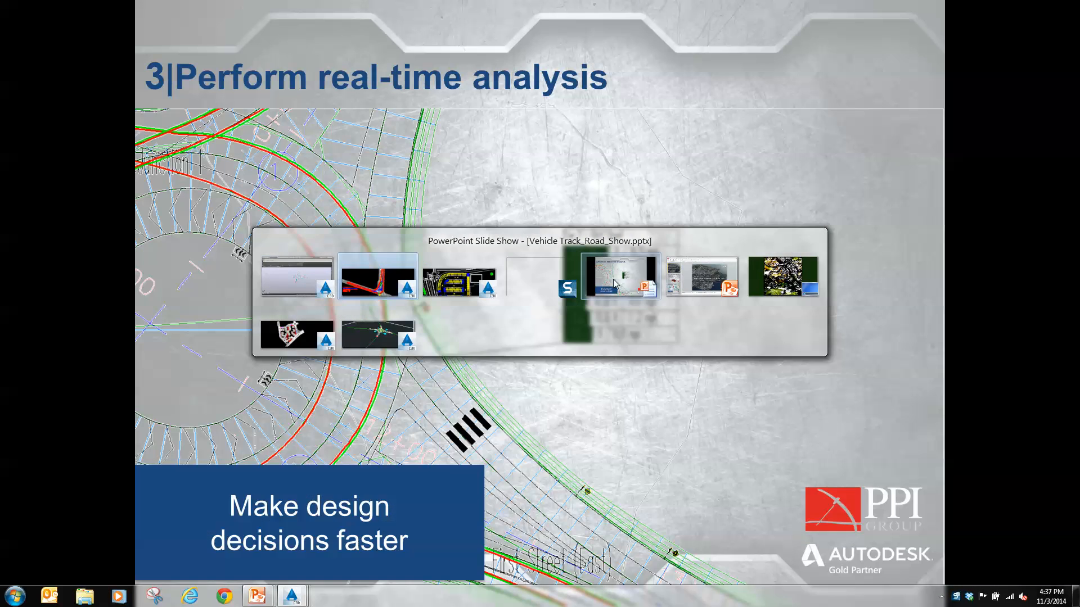
left_click(619, 283)
key("alt+Tab")
key("Escape")
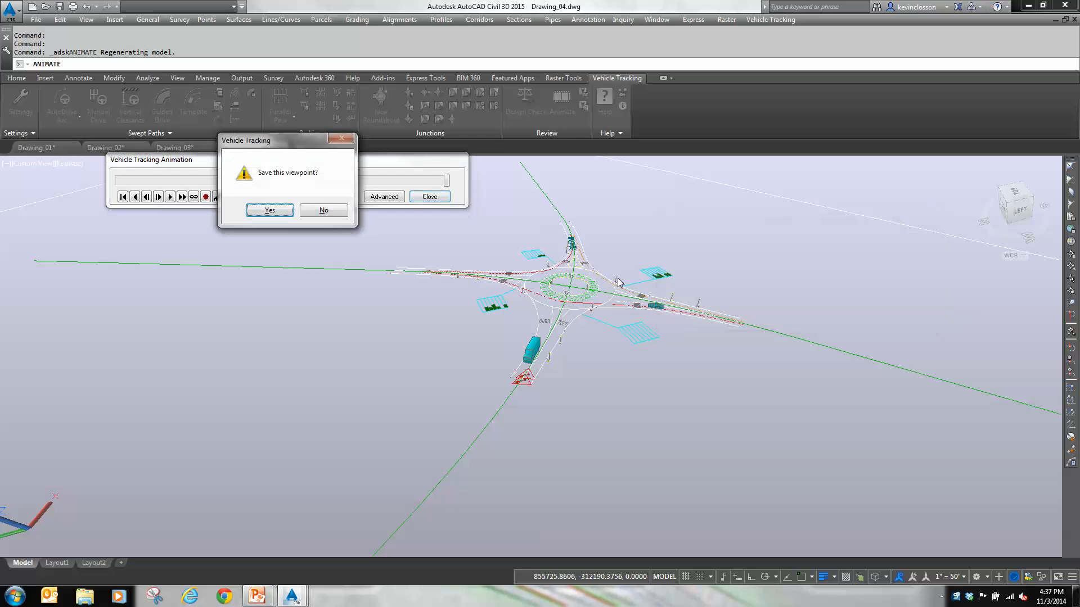
left_click(323, 210)
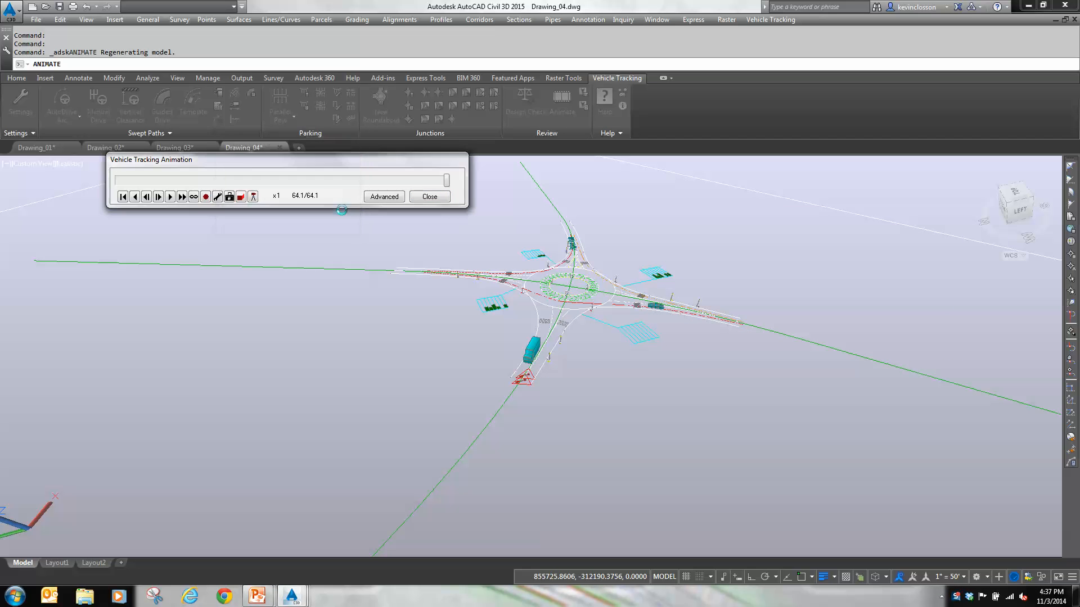
left_click(429, 196)
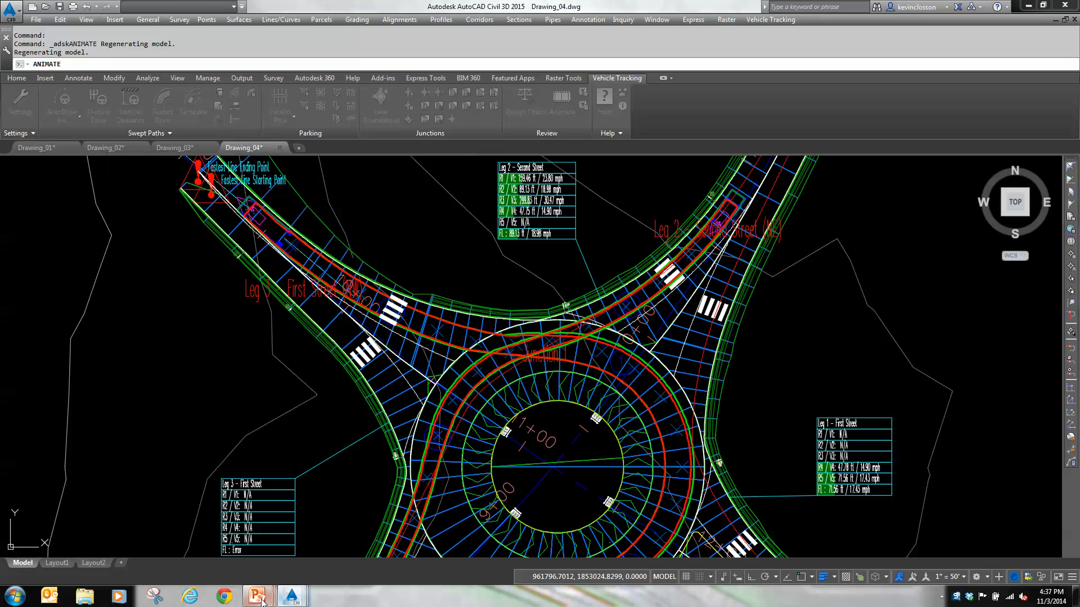
Switch to the PowerPoint slide show and advance to the closing contact information slide
mouse_move(258, 597)
left_click(295, 556)
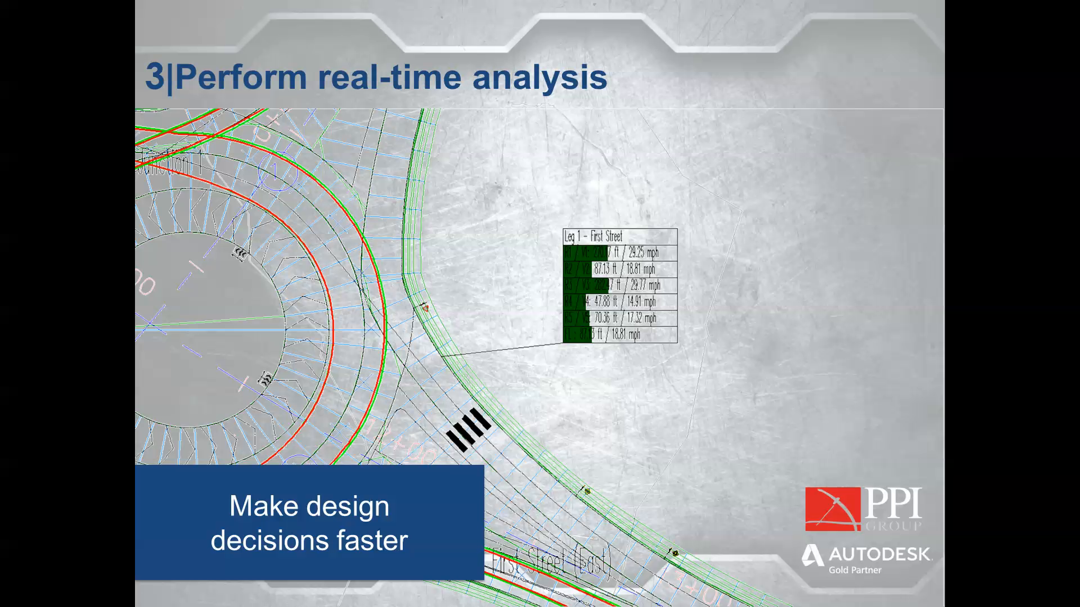
left_click(806, 390)
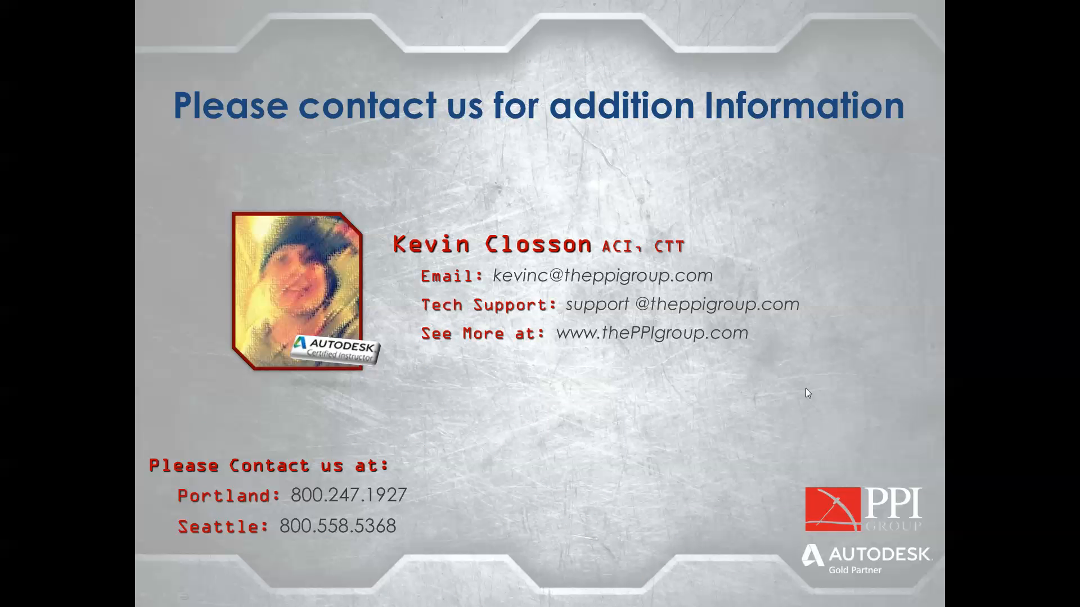